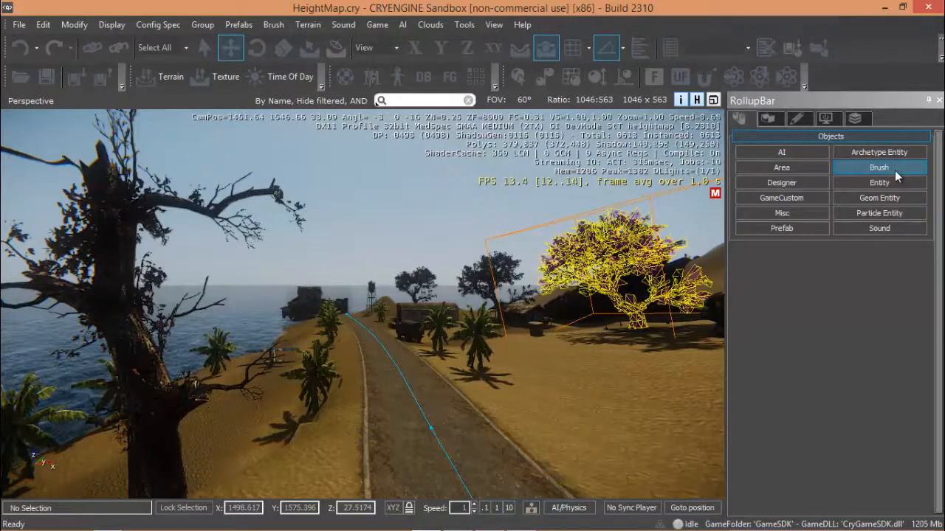
middle_drag(538, 388, 539, 392)
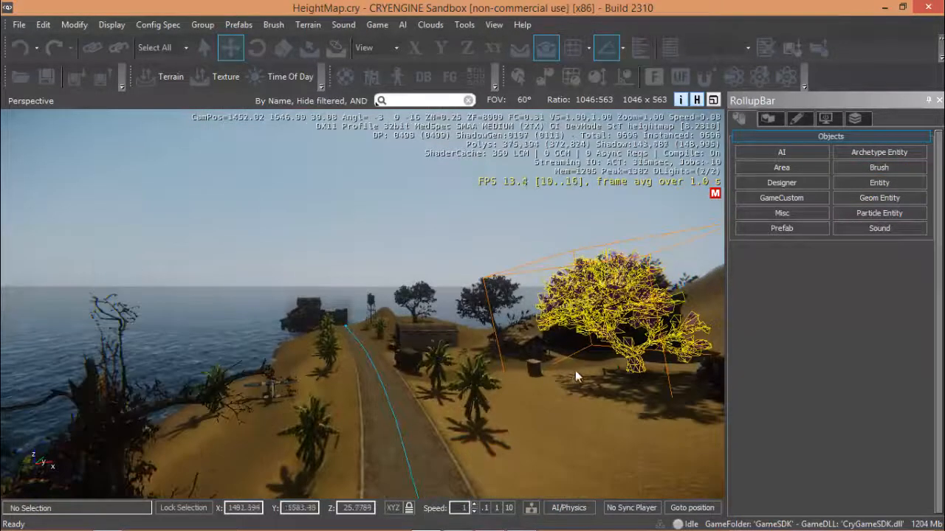
right_drag(576, 387, 577, 388)
middle_drag(577, 387, 563, 358)
right_drag(563, 358, 561, 367)
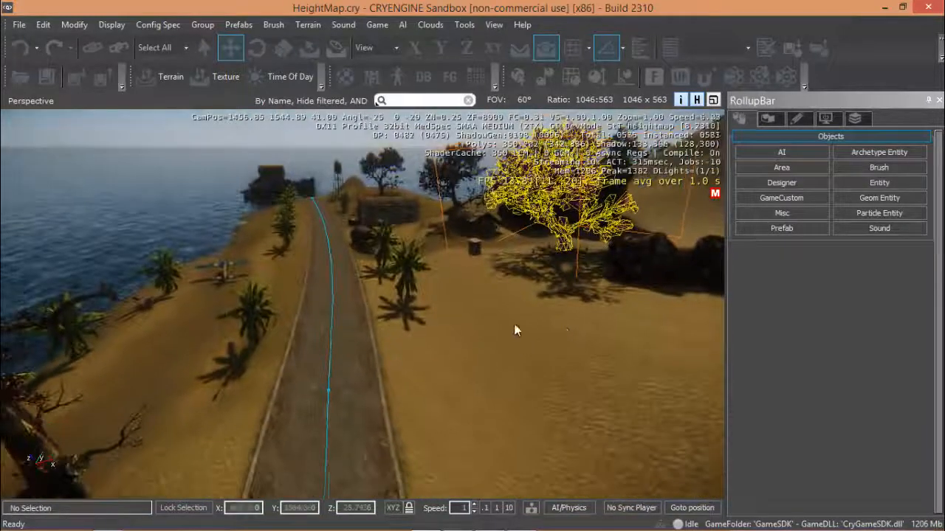
middle_drag(513, 323, 552, 334)
right_drag(552, 333, 496, 338)
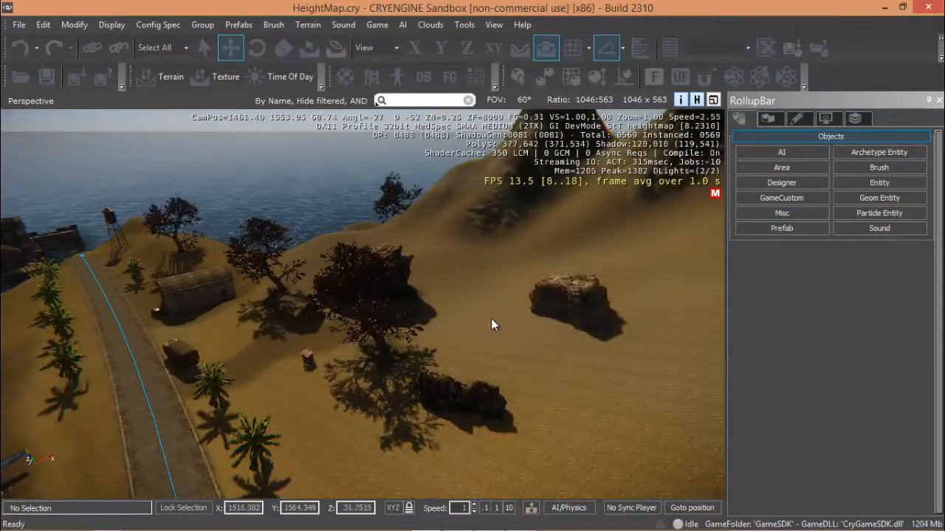
Open the terrain Vegetation tool, start adding a vegetation object and browse to the trees/aspen model folder
click(769, 117)
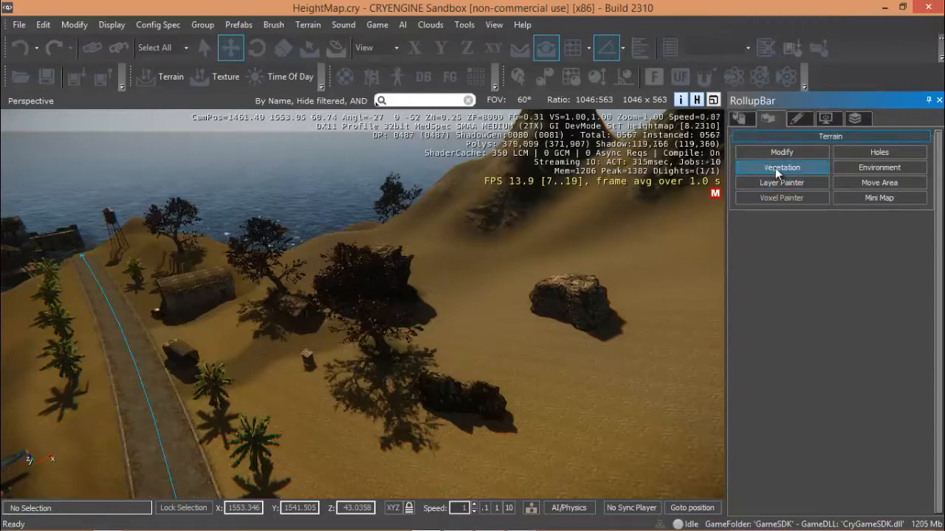
click(775, 167)
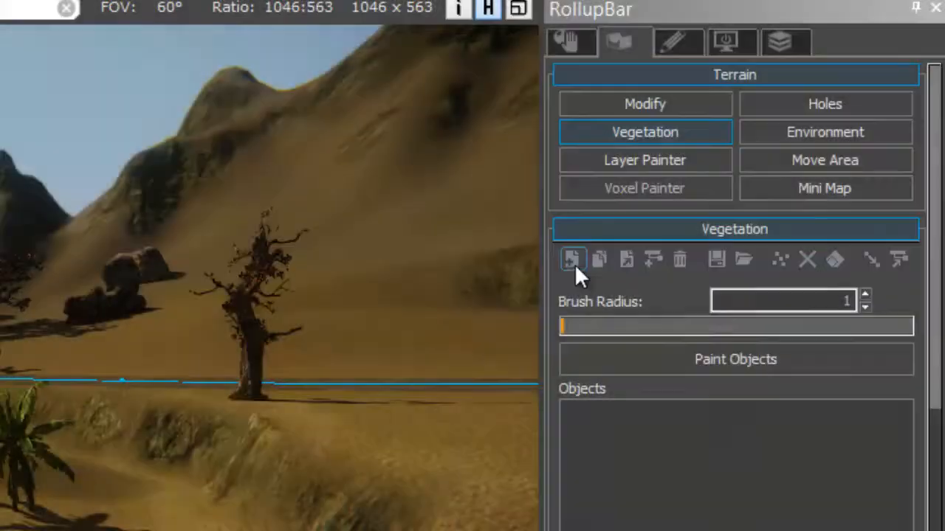
click(573, 263)
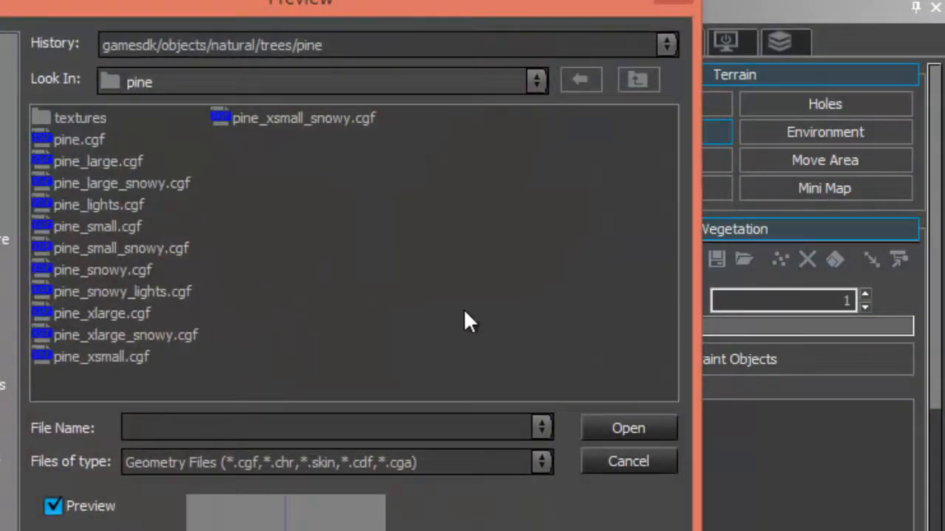
click(534, 81)
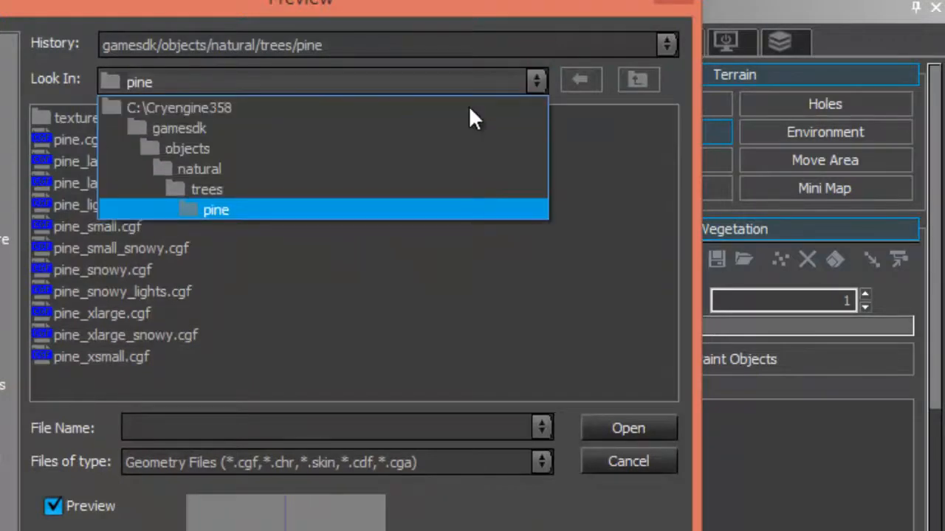
click(209, 189)
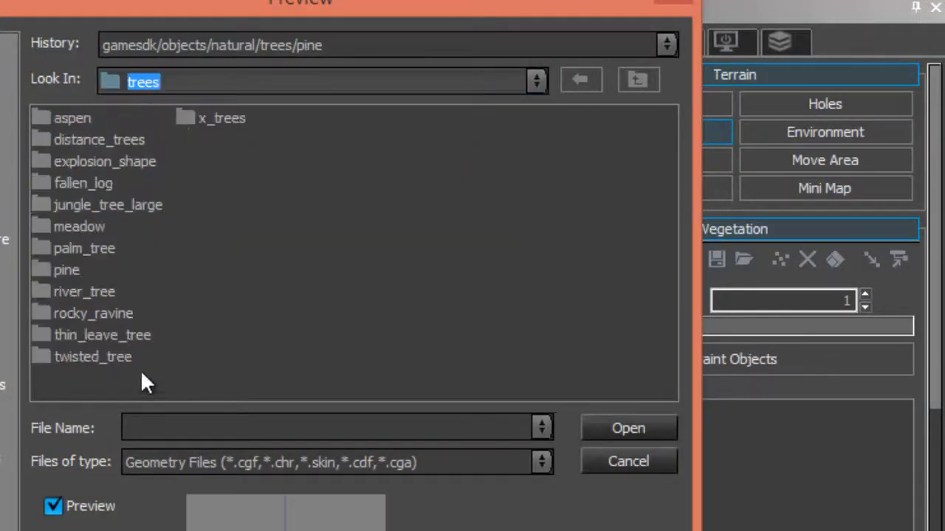
double_click(77, 118)
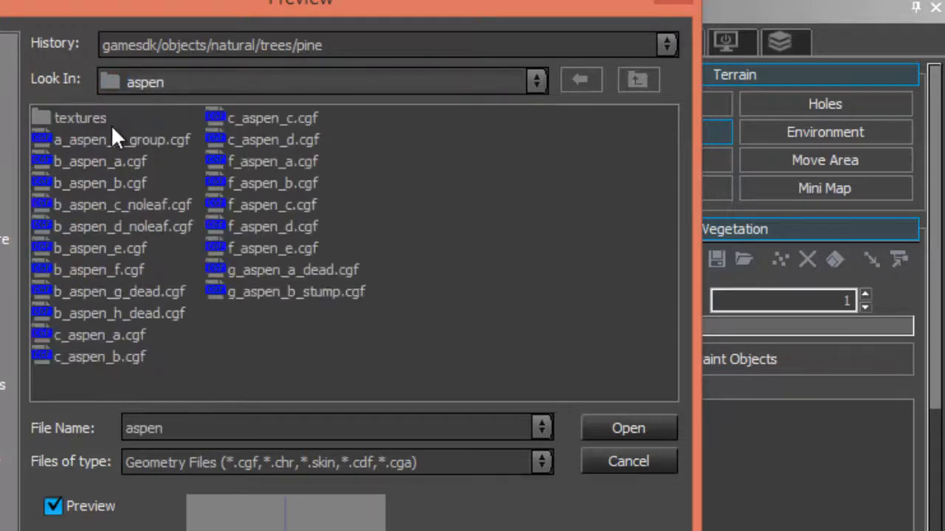
Preview several aspen tree models and add c_aspen_a.cgf as a vegetation object
click(105, 139)
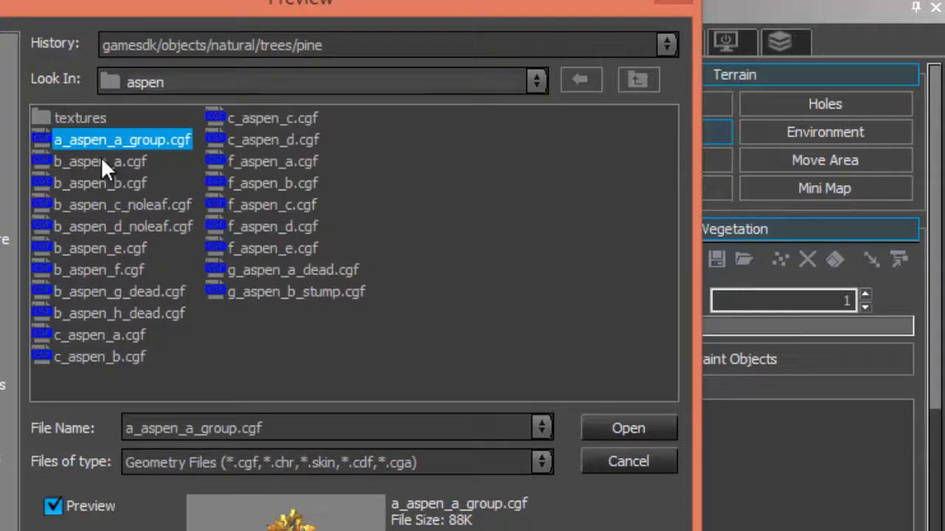
click(105, 159)
click(101, 149)
click(87, 185)
click(86, 207)
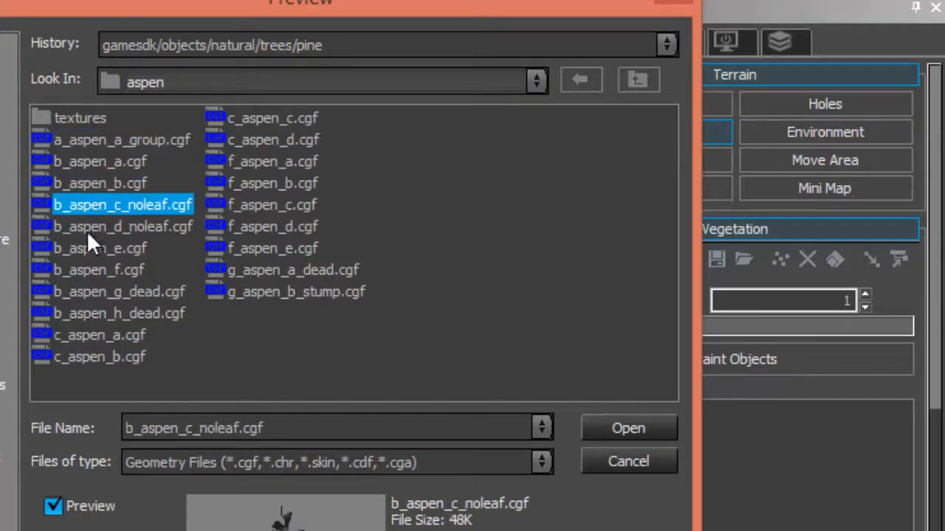
click(86, 268)
click(78, 314)
click(85, 273)
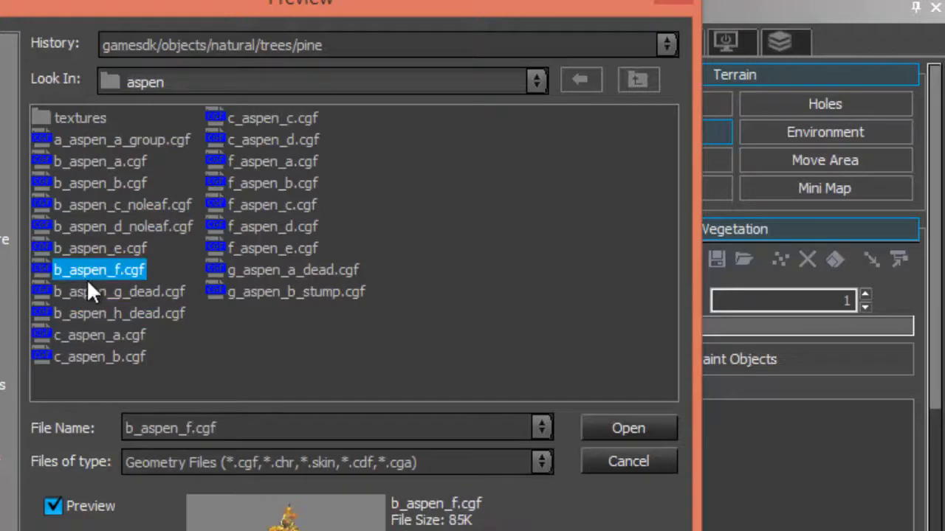
click(105, 295)
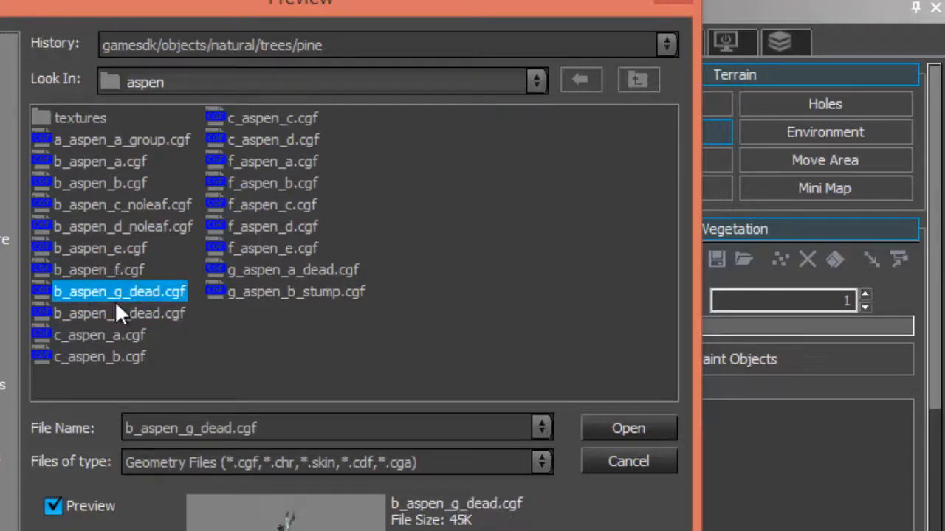
click(118, 313)
click(114, 333)
click(113, 354)
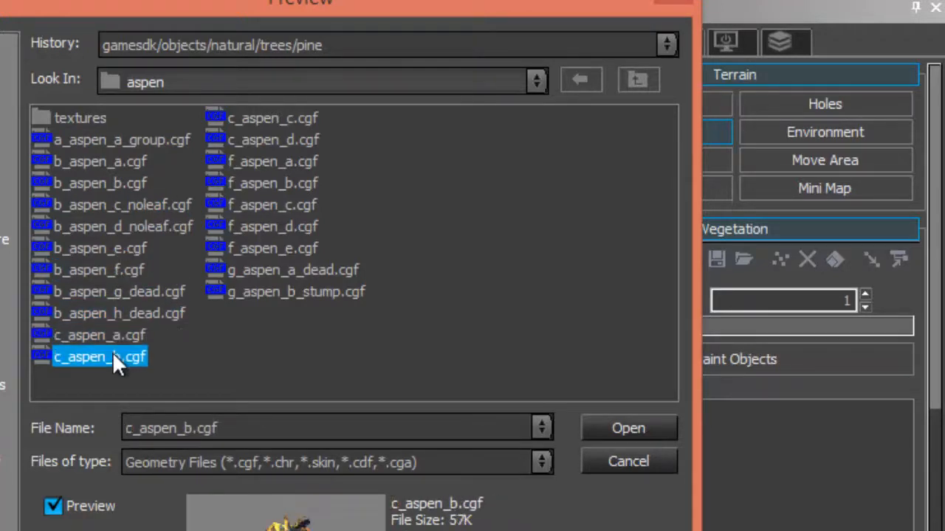
click(137, 323)
click(141, 336)
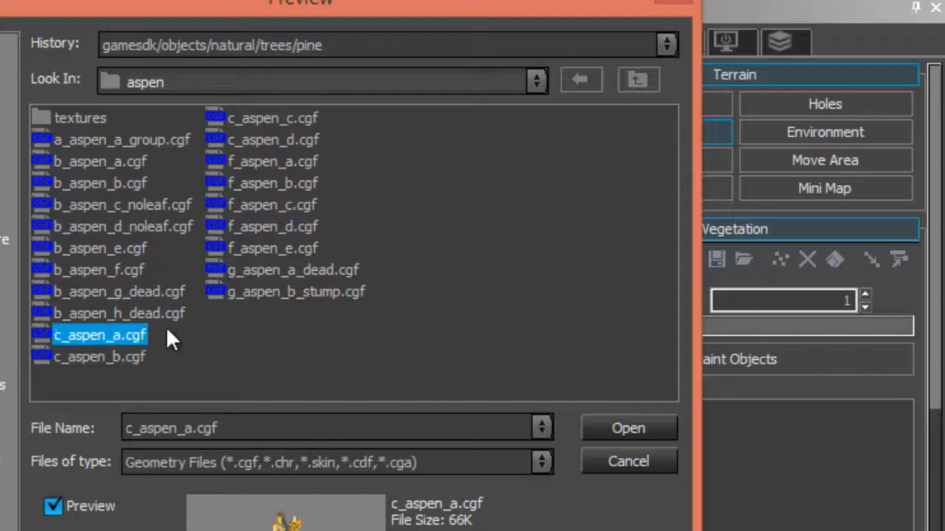
click(628, 426)
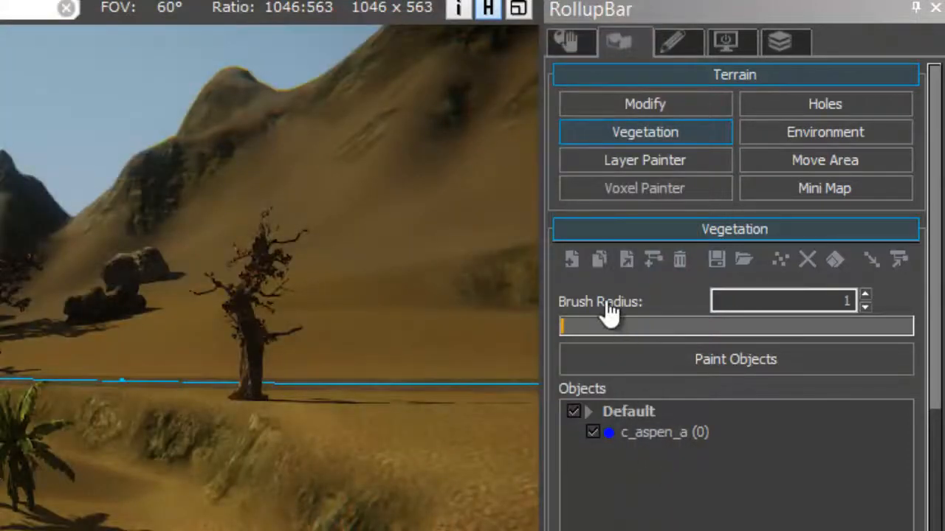
Rename the Default vegetation category as Arvores
click(628, 412)
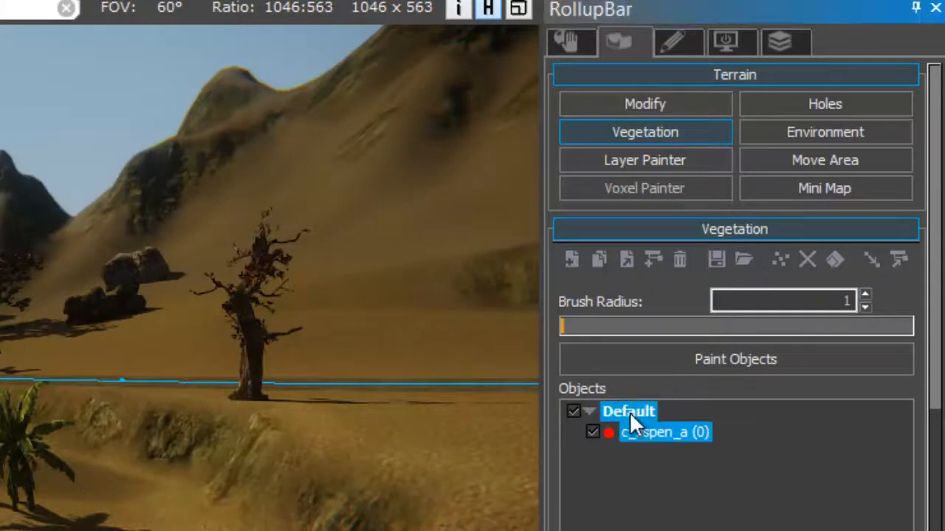
right_click(632, 413)
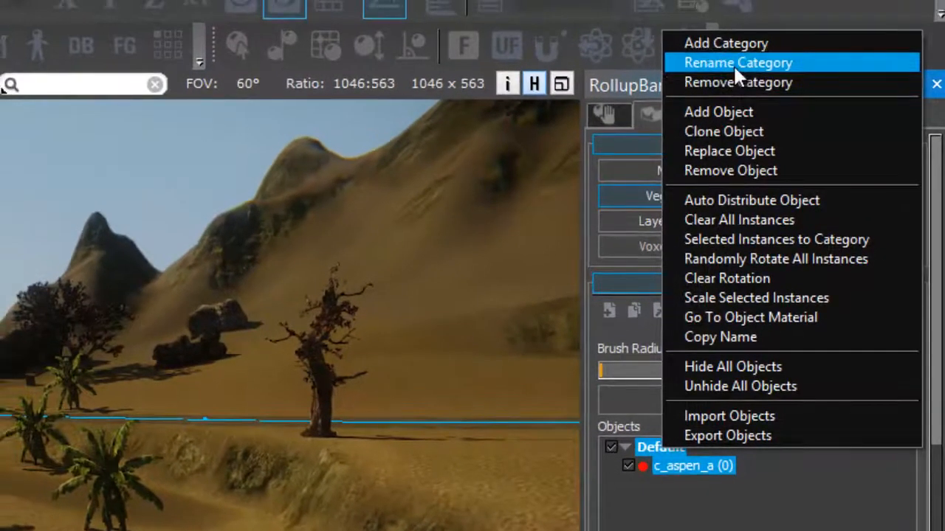
click(712, 11)
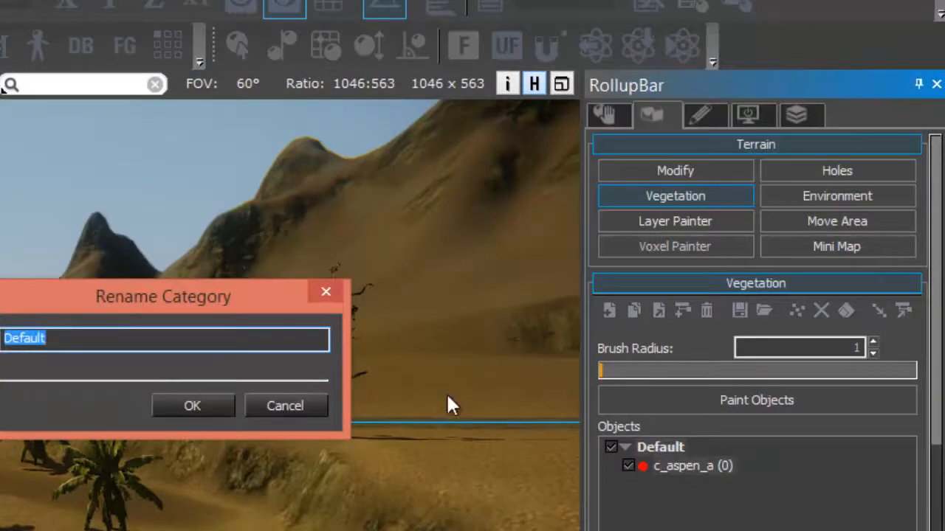
text(Arvor)
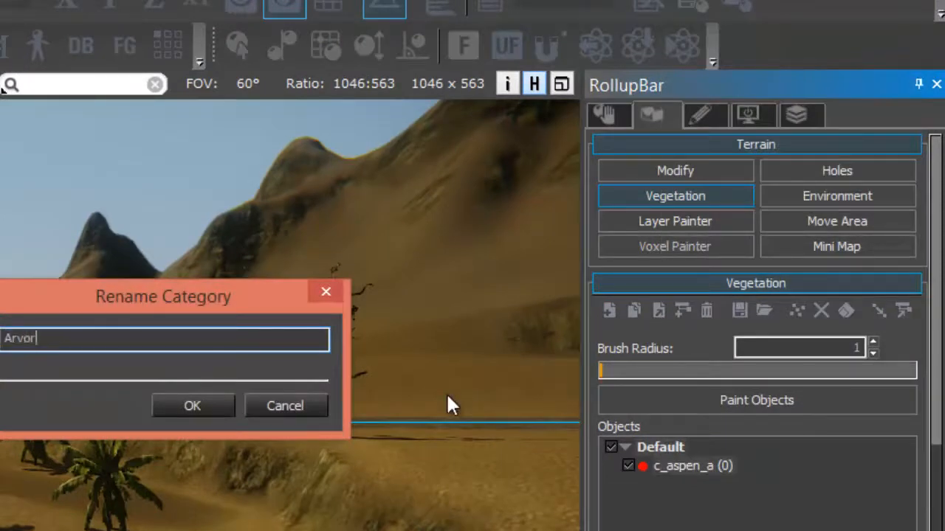
text(es)
key(Return)
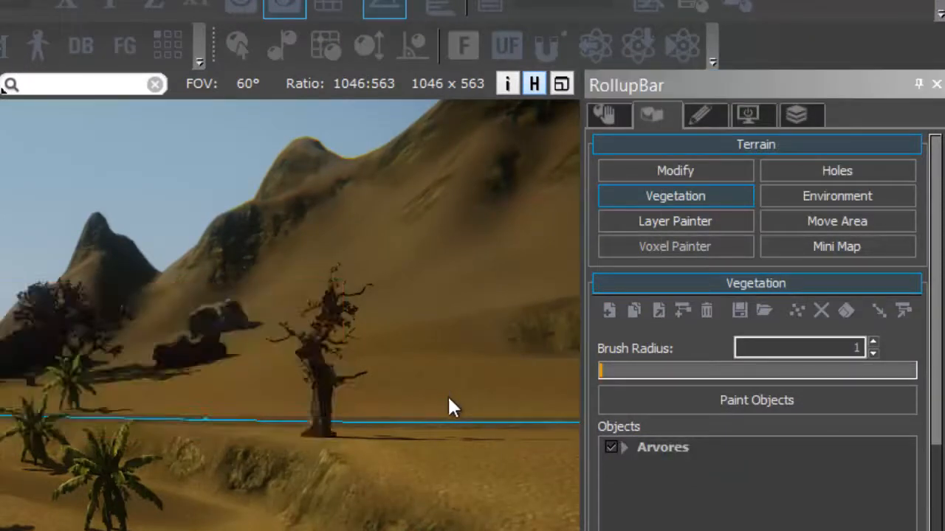
Expand the Arvores category and add c_aspen_b.cgf as a vegetation object
double_click(660, 447)
click(652, 526)
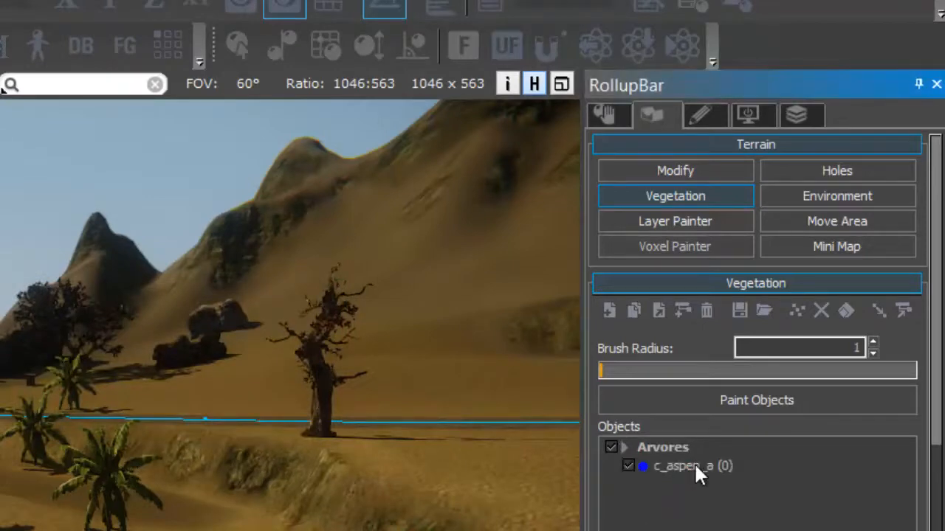
click(608, 310)
double_click(184, 398)
Look through the remaining aspen models and add c_aspen_d.cgf to the vegetation objects
click(609, 310)
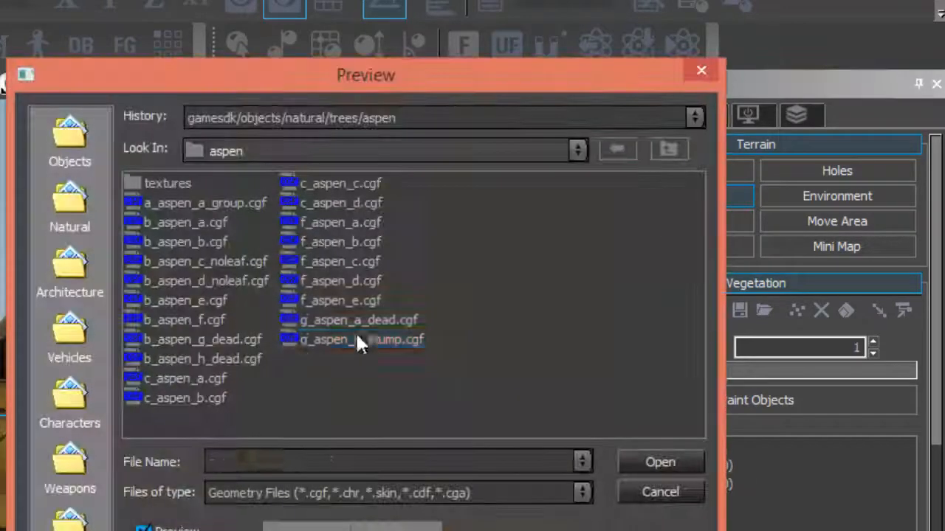
click(356, 336)
key(Up)
key(Up)
key(Up)
key(Up)
key(Down)
key(Down)
drag(370, 286, 354, 181)
click(649, 461)
Add g_aspen_b_stump.cgf and f_aspen_e.cgf to the vegetation objects
click(607, 311)
click(356, 339)
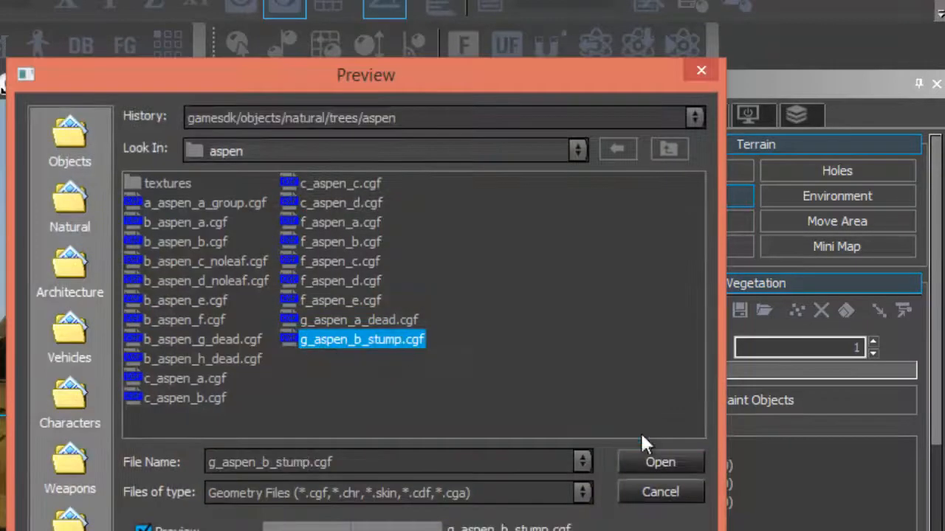
click(656, 462)
click(615, 311)
click(342, 318)
click(342, 302)
click(664, 461)
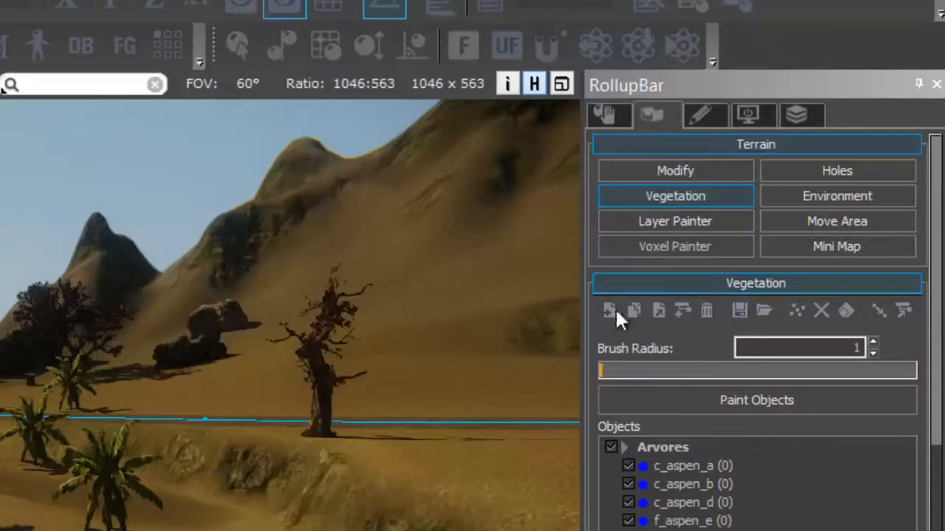
Add a_aspen_a_group.cgf and b_aspen_g_dead.cgf to the vegetation objects
click(614, 307)
click(187, 203)
click(664, 460)
click(609, 311)
drag(185, 242, 185, 324)
click(193, 338)
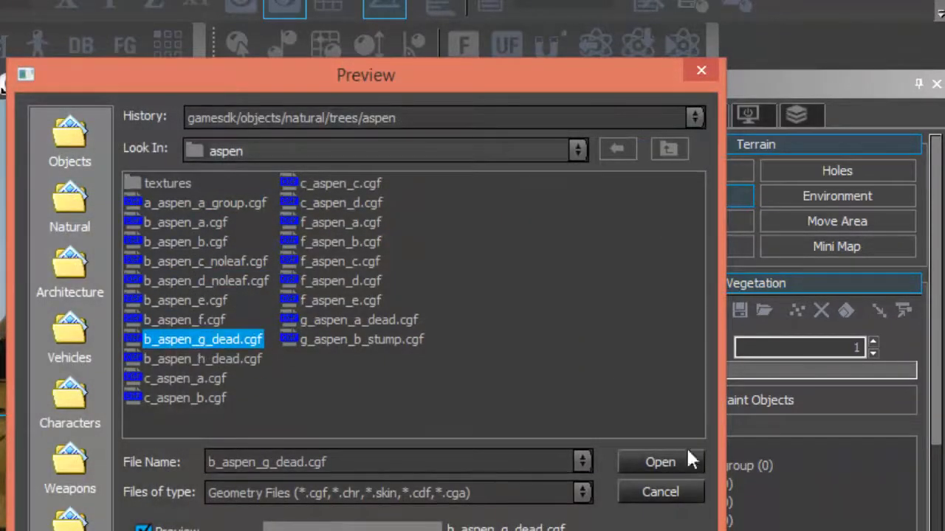
click(659, 462)
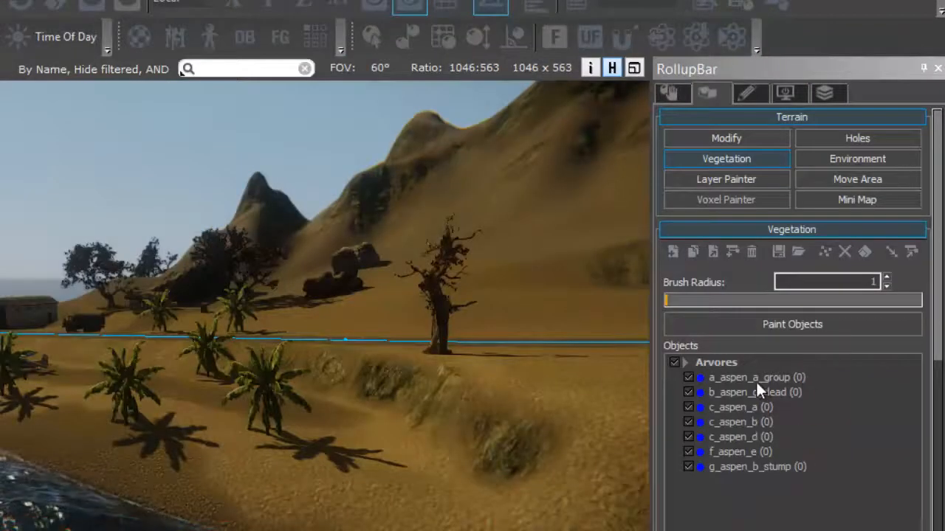
Create a new vegetation category named Pedras
click(729, 361)
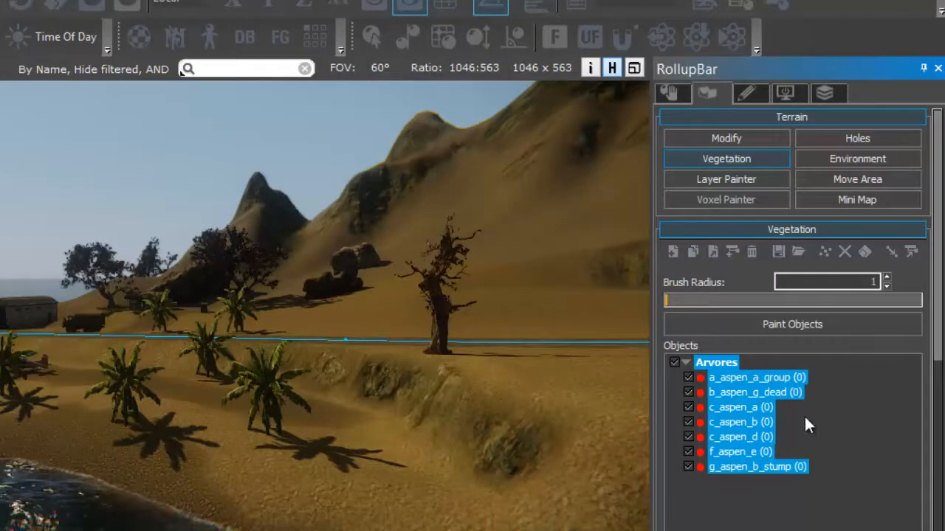
click(743, 377)
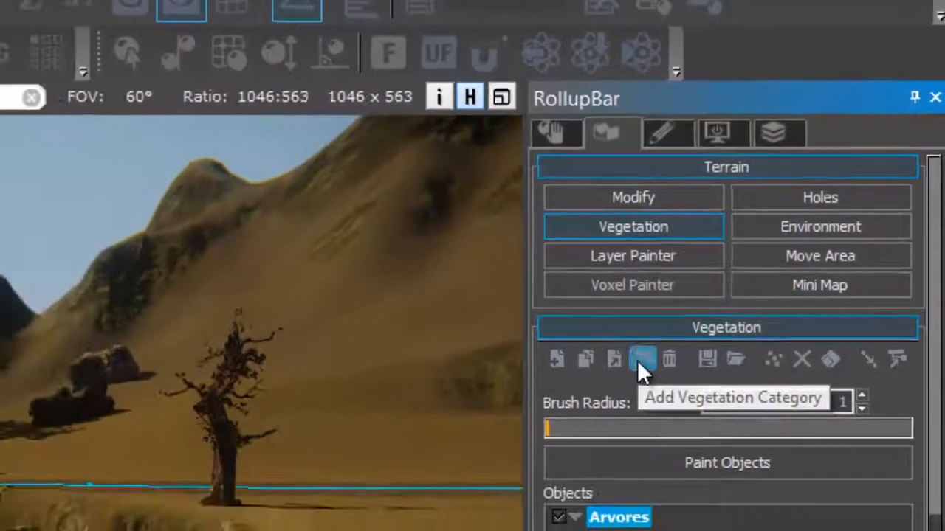
click(639, 367)
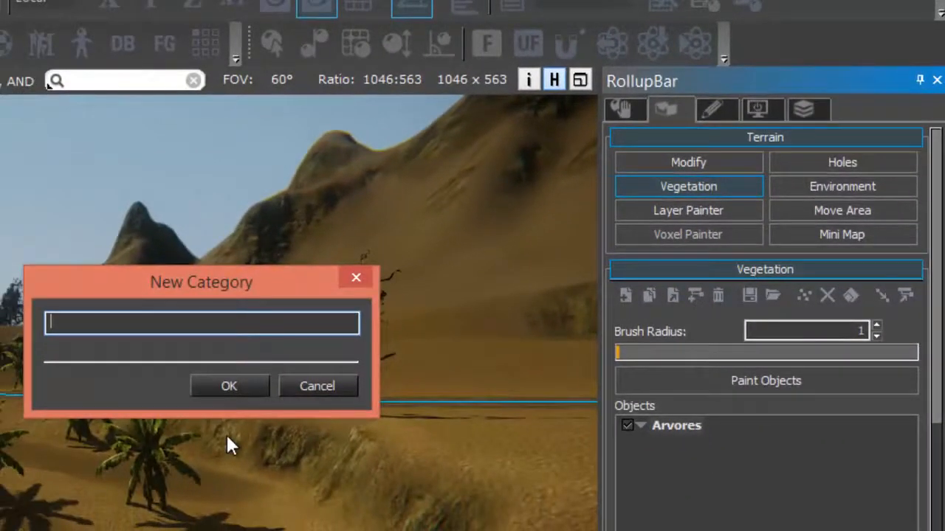
key(Return)
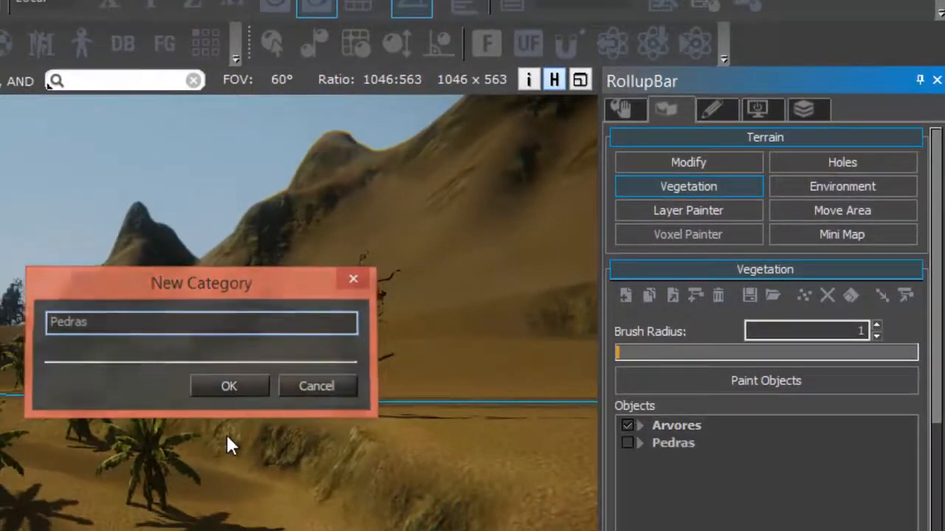
Add pepples_big_a.cgf from the sand folder to the Pedras category
click(664, 444)
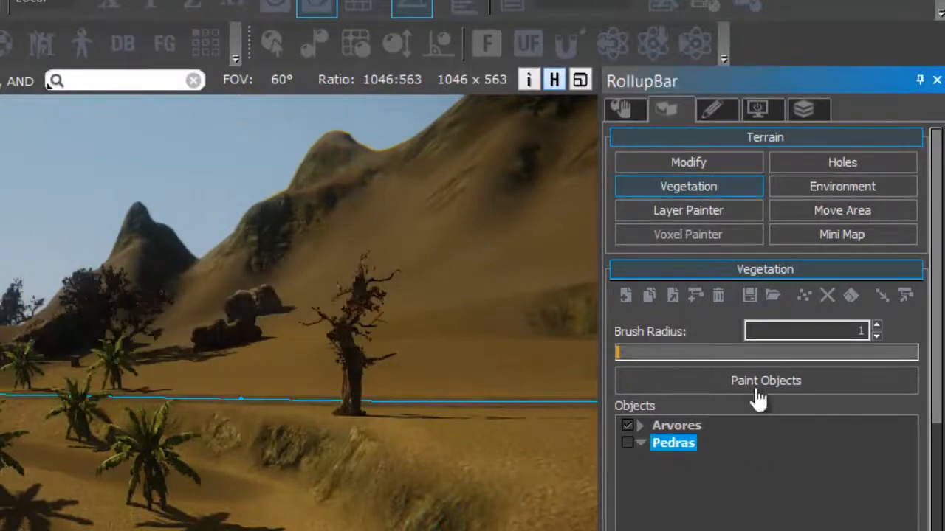
click(626, 296)
click(685, 141)
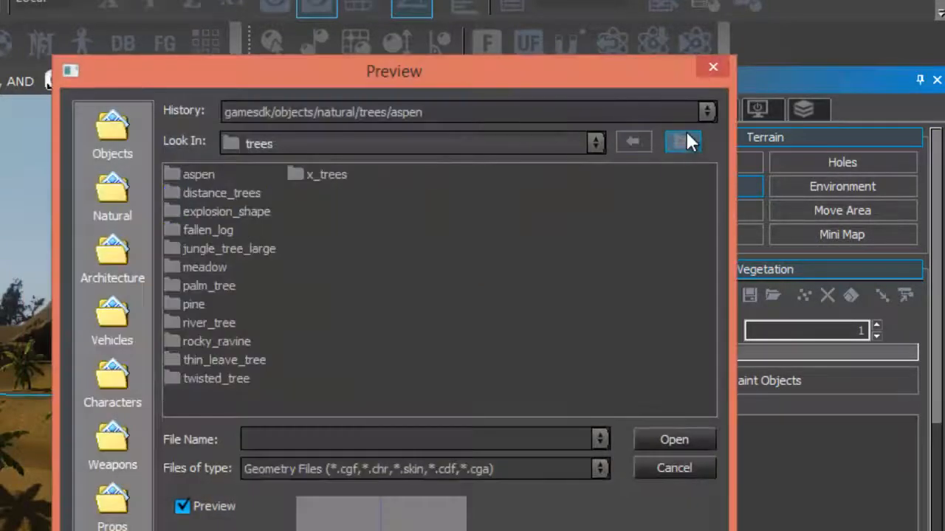
click(685, 140)
double_click(198, 211)
double_click(195, 304)
click(231, 192)
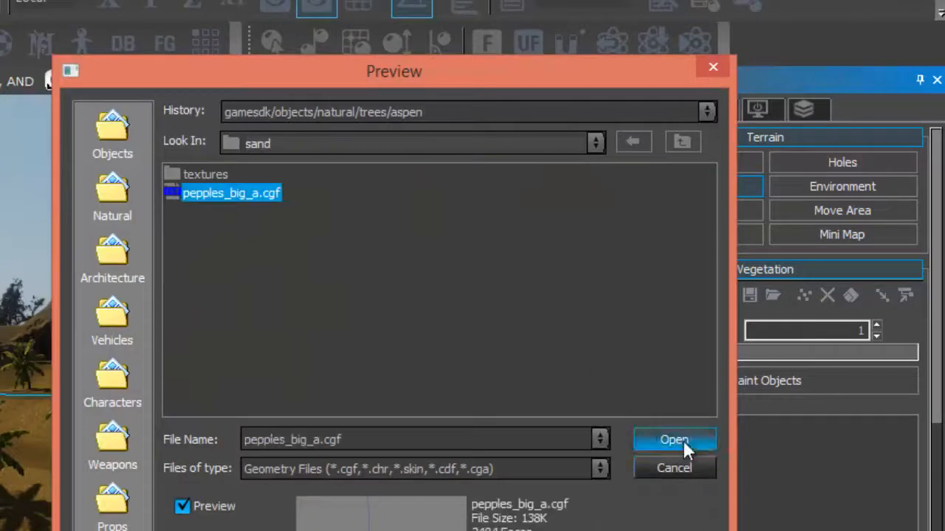
click(674, 440)
Add the dry_pattern_a model to the Pedras category
click(627, 296)
click(683, 142)
double_click(211, 193)
click(212, 192)
click(674, 440)
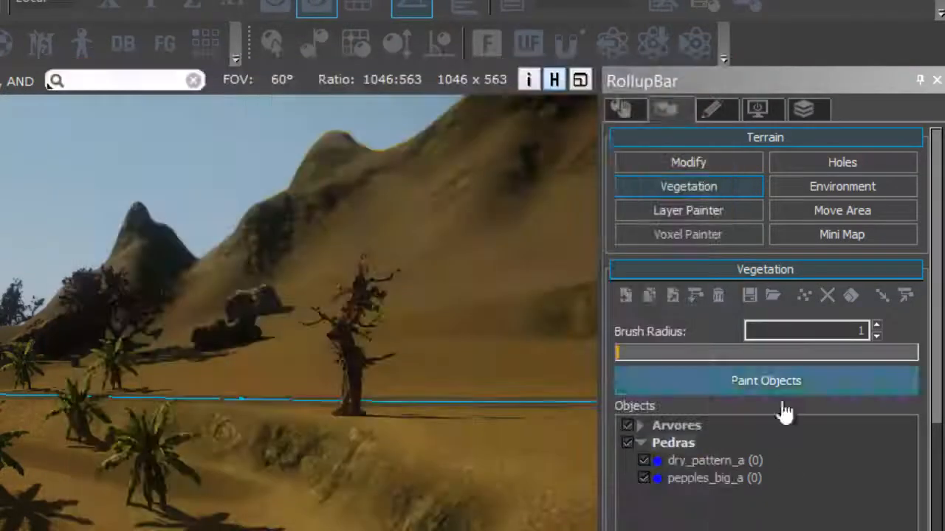
Add the dry_pattern_b and dry_pattern_c models from the river_rocks folder to the Pedras category
click(626, 296)
click(212, 209)
click(674, 440)
click(627, 296)
click(231, 229)
click(674, 440)
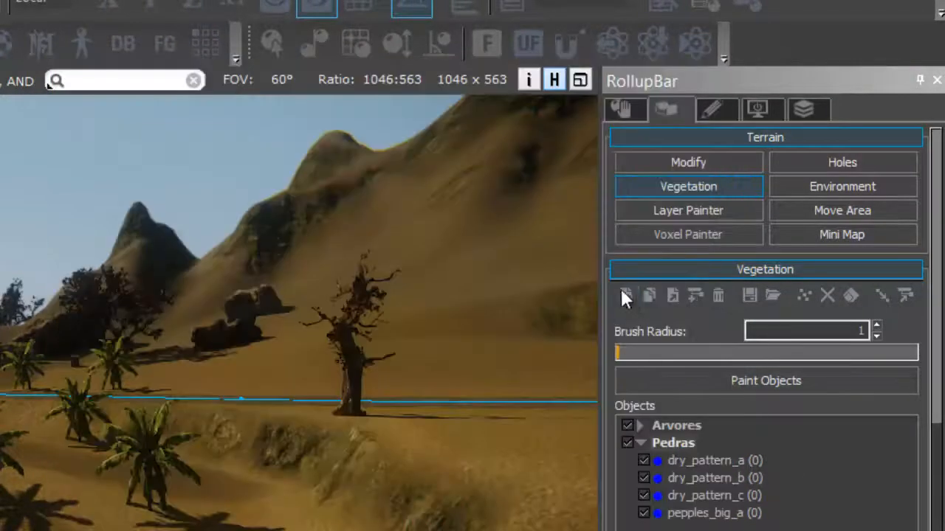
Add the half_pattern_b model from the river_rocks folder to the Pedras category
click(627, 296)
click(233, 249)
click(691, 442)
Preview rock models in the forest_rock folder and add deco_rock_forest_a.cgf to the Pedras category
click(626, 296)
click(683, 142)
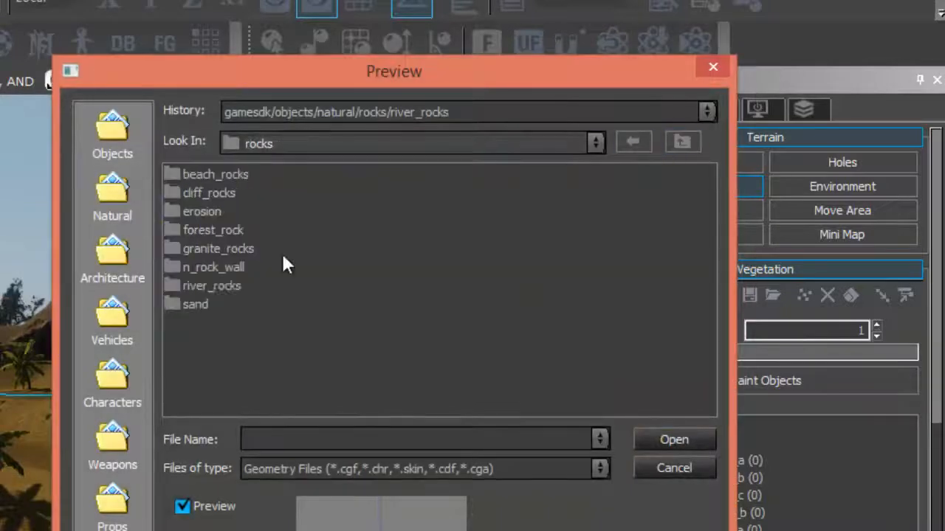
double_click(214, 228)
click(253, 193)
click(270, 131)
click(459, 220)
click(288, 236)
click(251, 147)
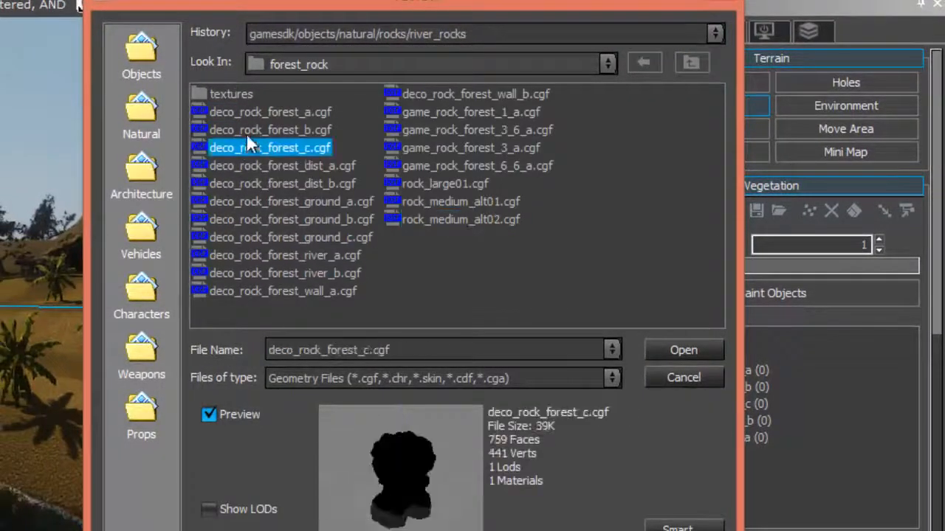
click(259, 113)
click(683, 351)
Add deco_rock_forest_c.cgf from the forest_rock folder to the Pedras category
click(637, 211)
click(269, 147)
click(683, 350)
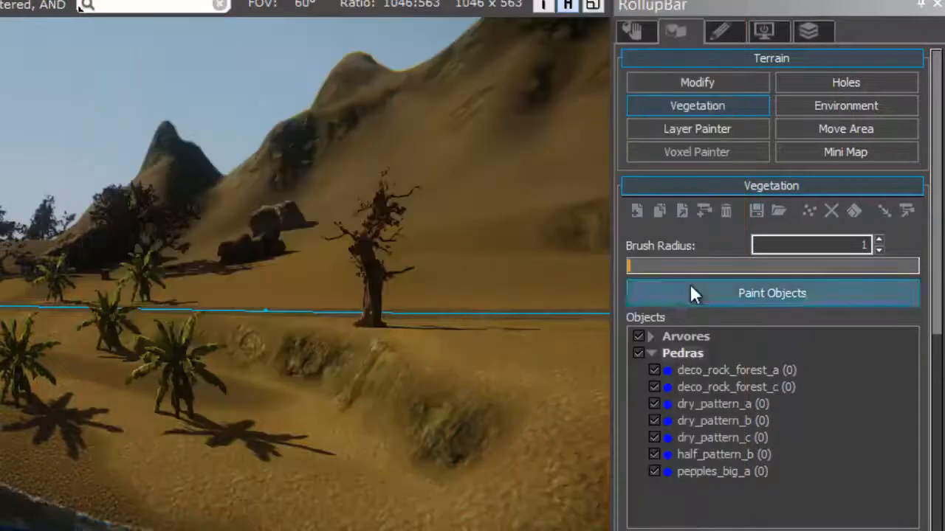
Browse the rock folders and add the beach_rock_wall_c_con model from beach_rocks to the Pedras category
click(637, 211)
click(691, 63)
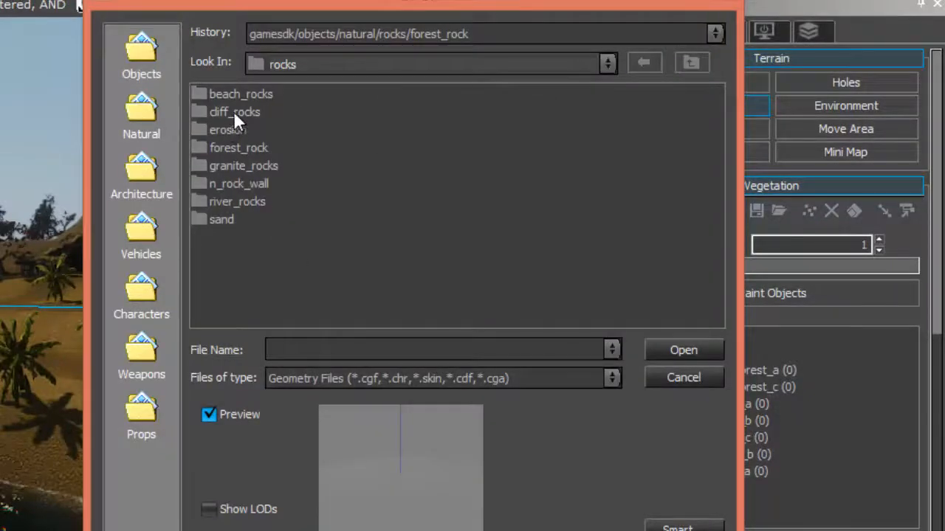
double_click(247, 94)
click(258, 219)
key(BackSpace)
click(255, 164)
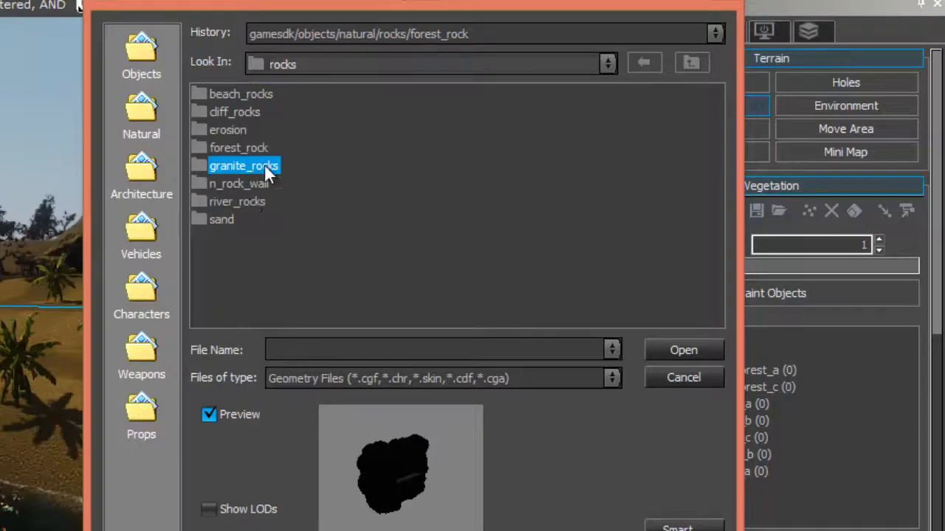
double_click(259, 94)
click(252, 96)
click(252, 130)
click(253, 237)
click(254, 253)
click(684, 350)
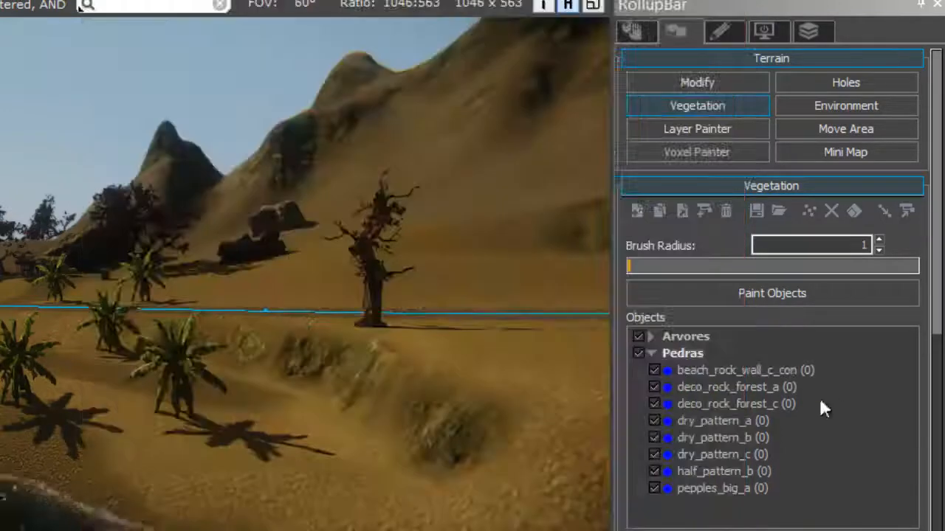
Add the beach_rock_big_b_con model from the beach_rocks folder to the Pedras category
click(636, 211)
click(280, 111)
click(675, 350)
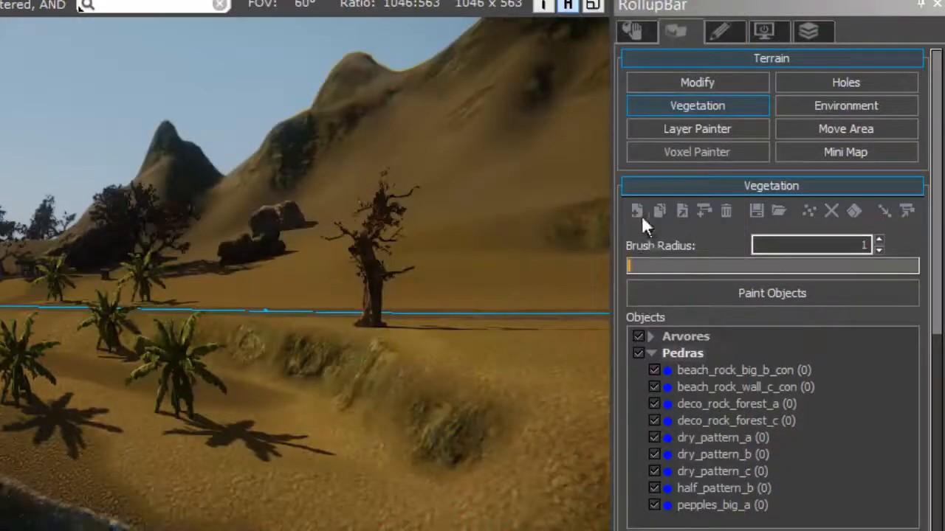
Add cliff_rock_b_big.cgf from the cliff_rocks folder to the Pedras category
click(639, 214)
double_click(242, 111)
click(299, 130)
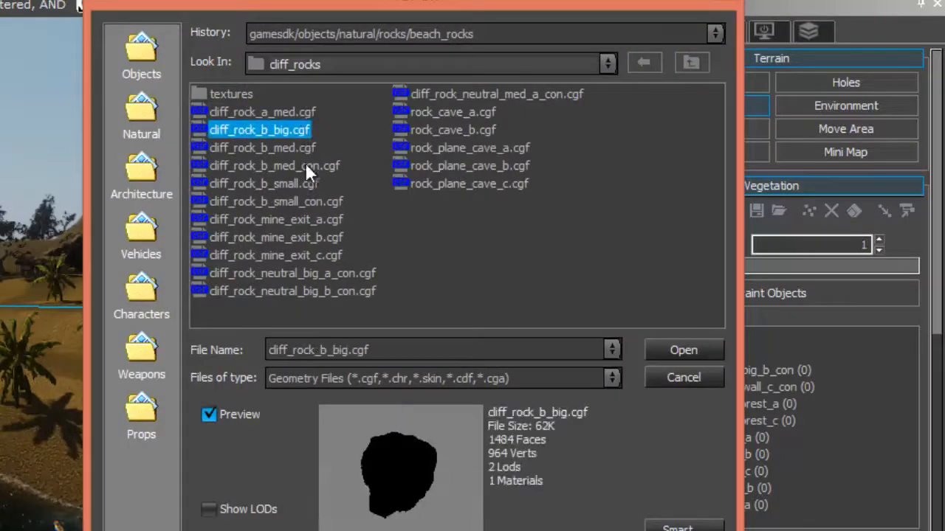
click(684, 350)
Preview several forest_rock models and add deco_rock_forest_dist_a.cgf to the Pedras category
click(634, 212)
click(645, 64)
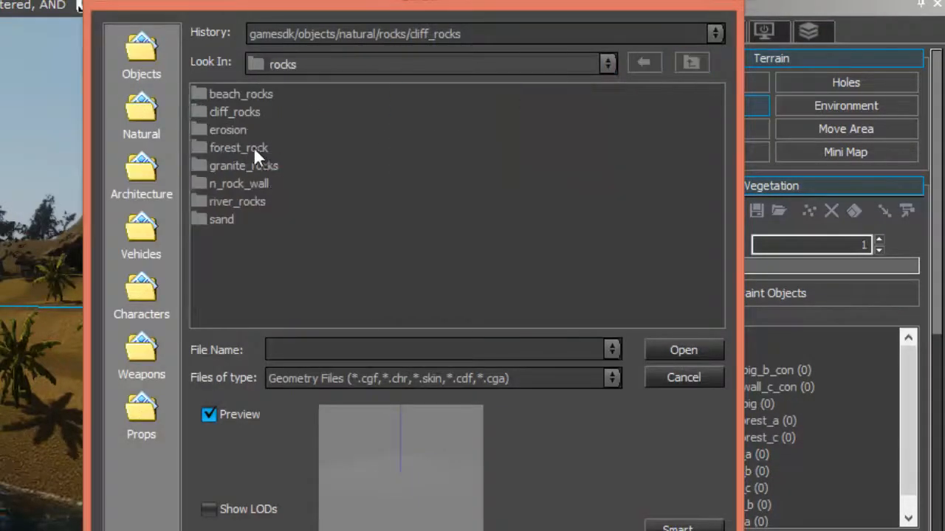
double_click(254, 147)
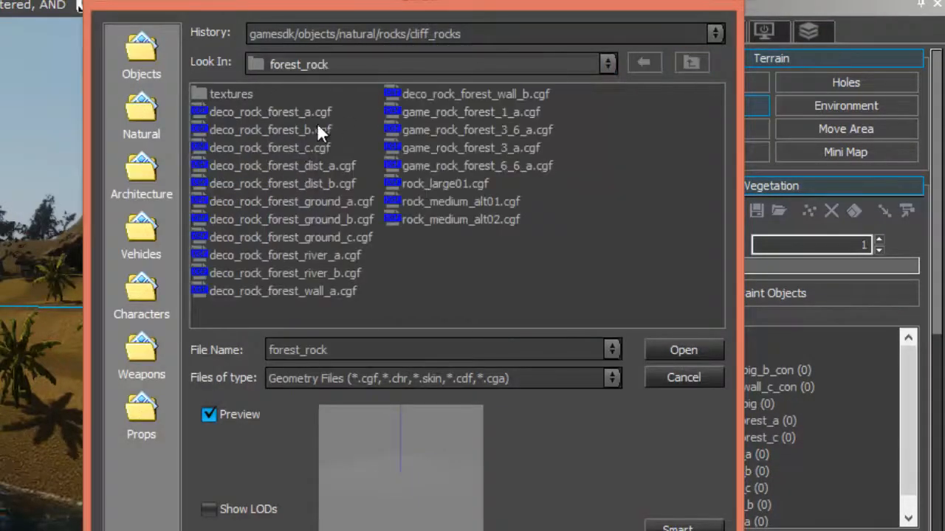
click(447, 184)
click(318, 273)
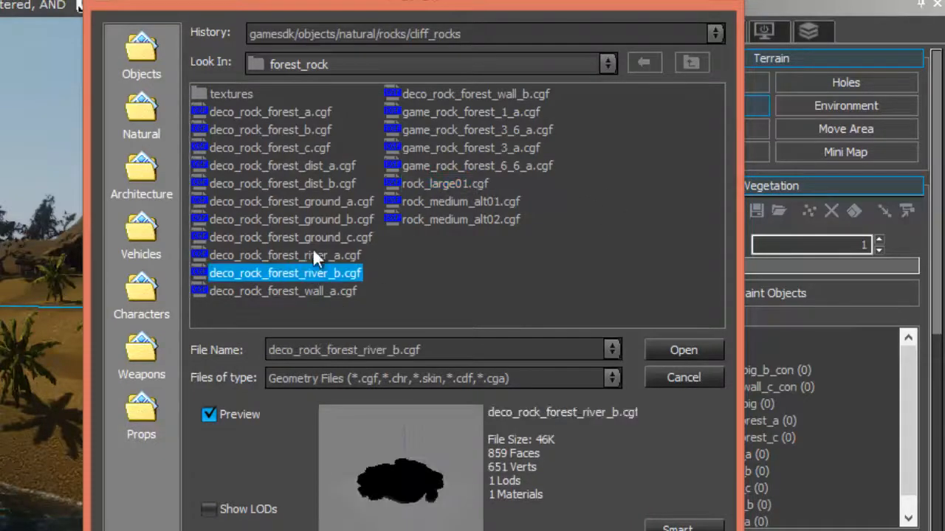
click(332, 255)
click(332, 202)
click(342, 165)
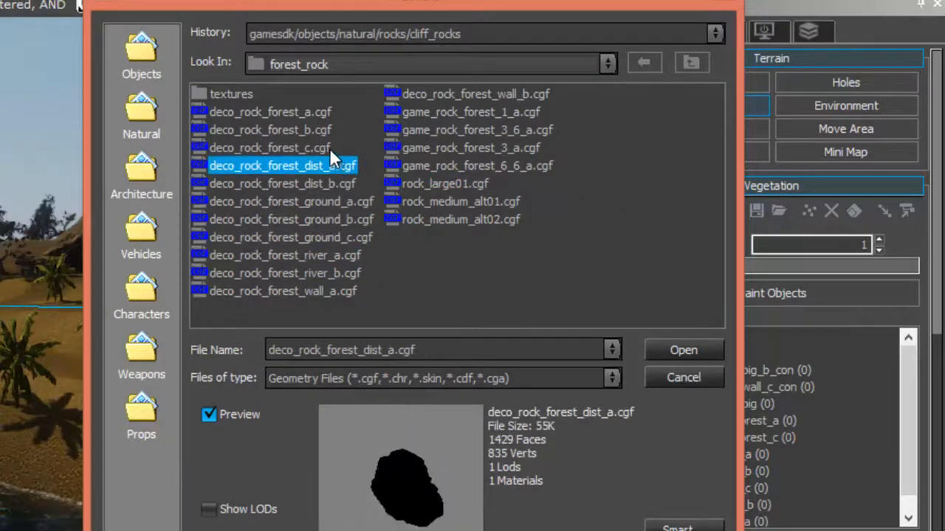
click(668, 351)
scroll(910, 452, down, 1)
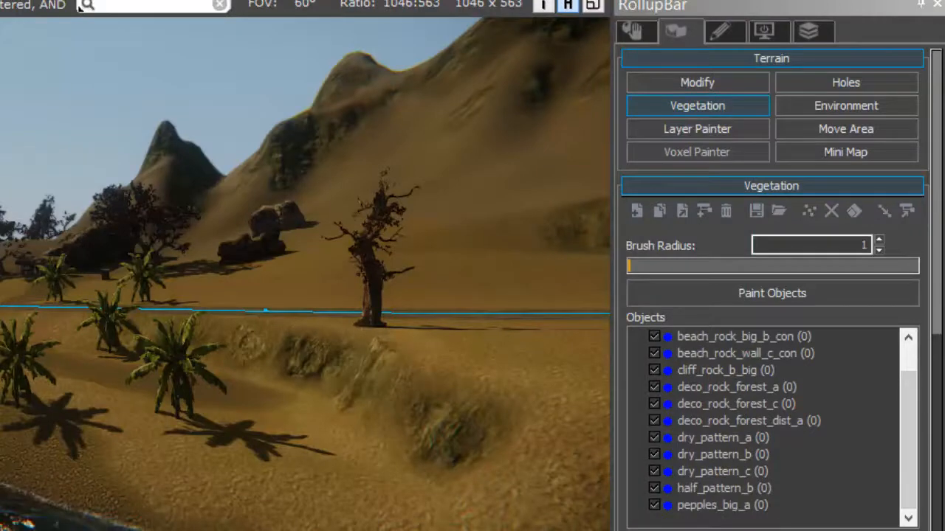
mouse_move(147, 482)
right_down()
mouse_move(183, 502)
mouse_move(147, 481)
right_up()
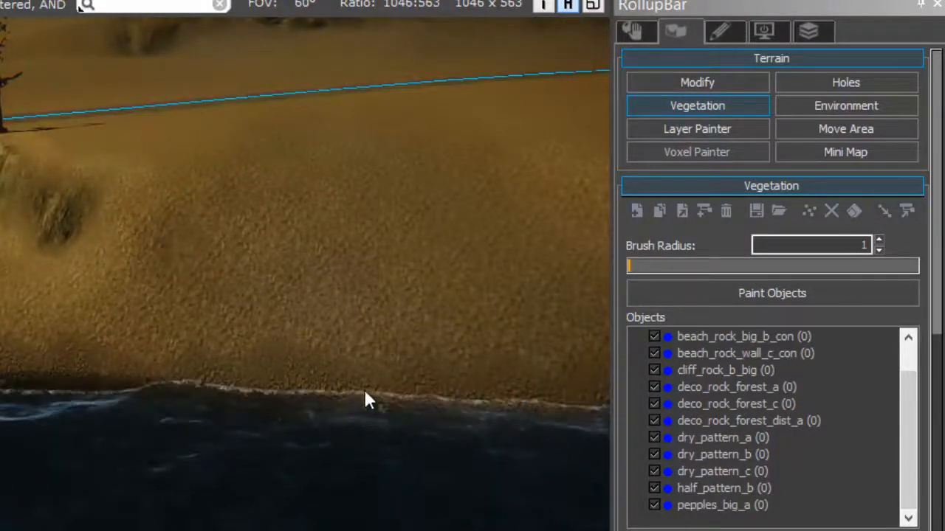
mouse_move(243, 399)
right_down()
mouse_move(225, 397)
mouse_move(242, 393)
right_up()
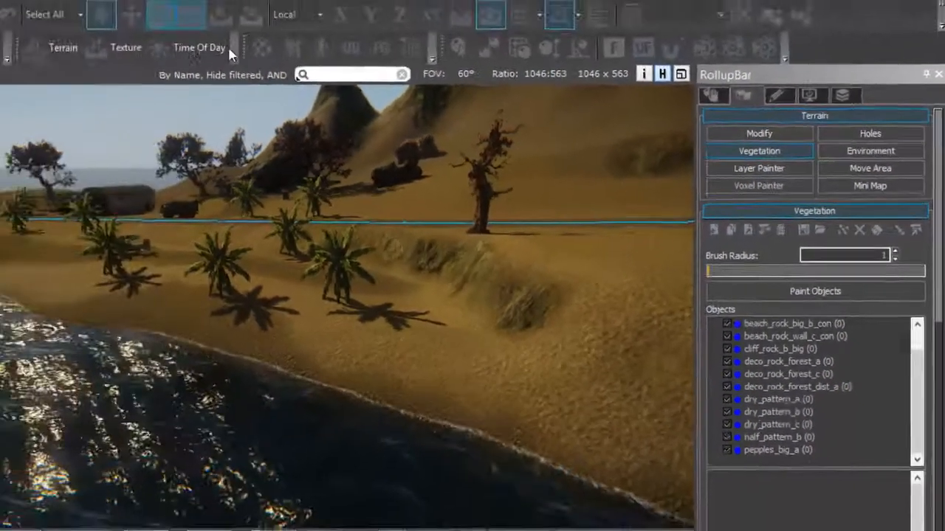
Review the Arvores and Pedras vegetation objects in the DataBase View, and close it
click(353, 46)
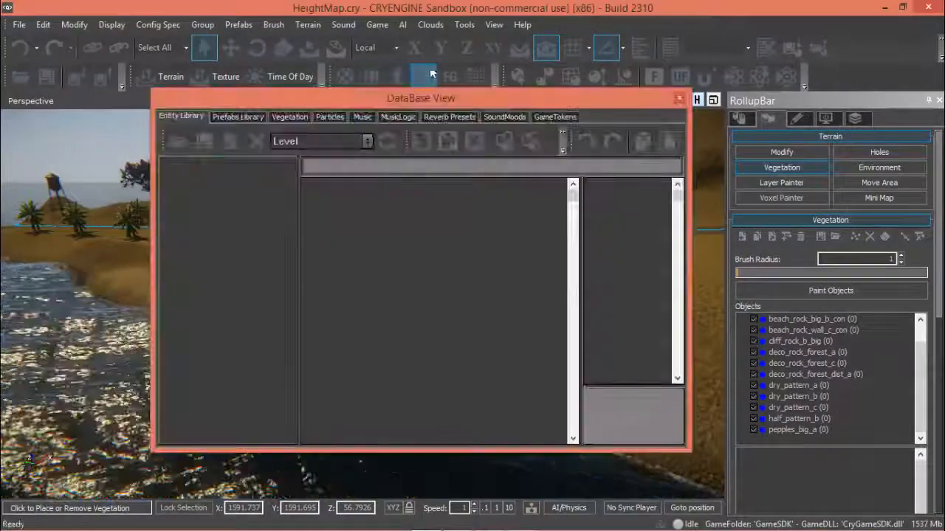
click(287, 116)
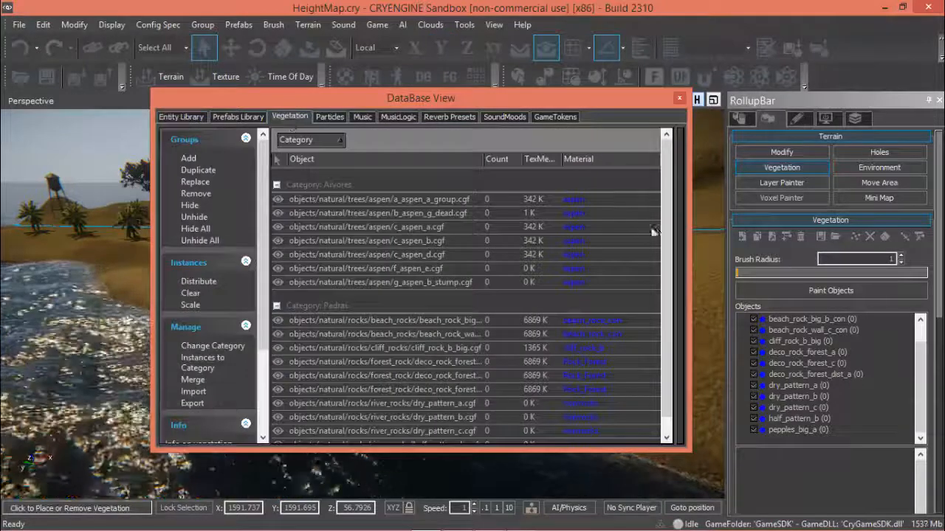
scroll(668, 315, down, 2)
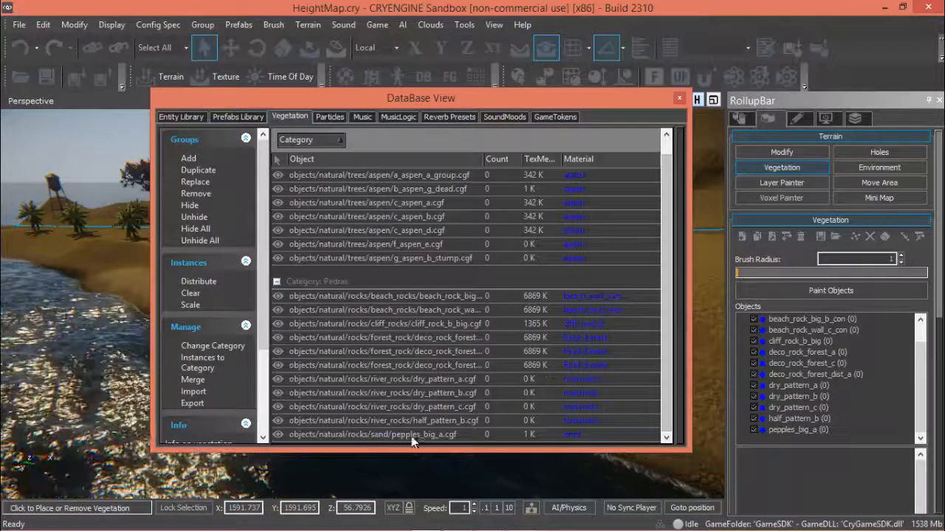
click(679, 102)
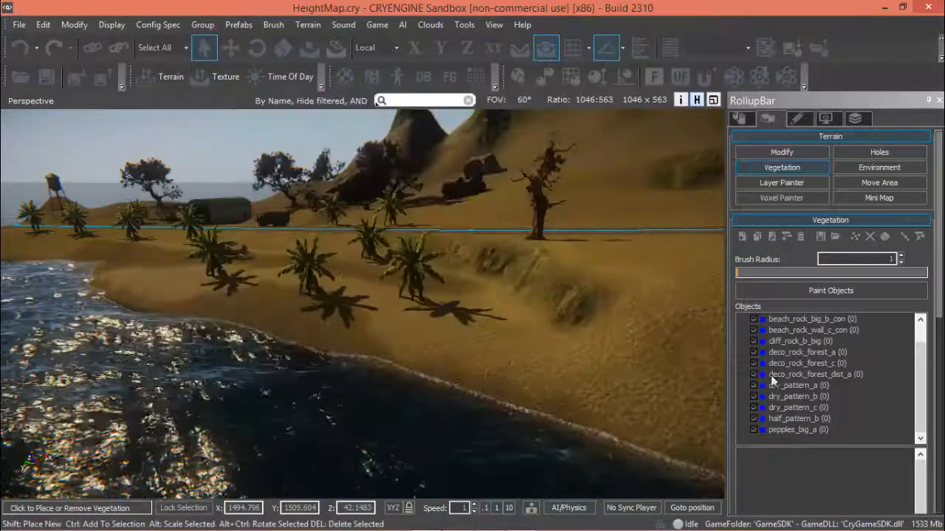
Move beach_rock_big_b_con out of the Pedras category to the root level of the vegetation objects
click(797, 318)
scroll(919, 342, up, 1)
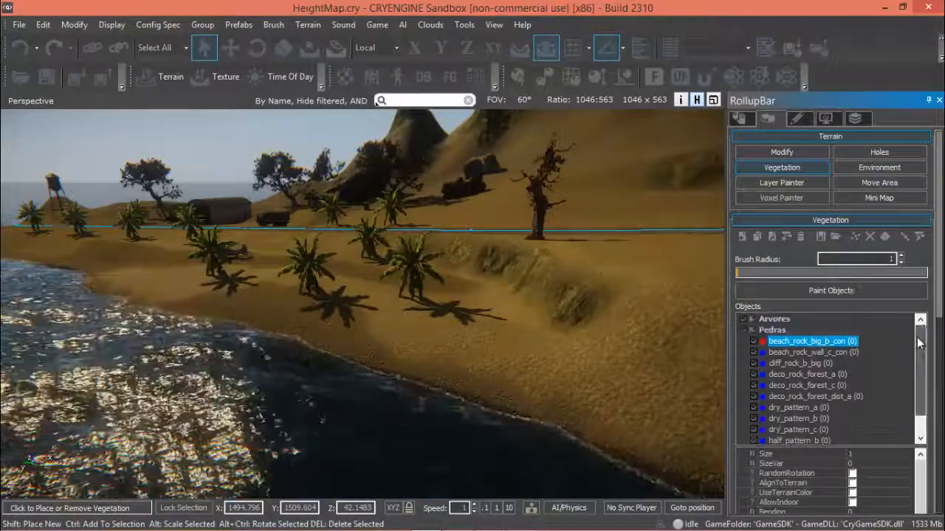
scroll(923, 327, down, 1)
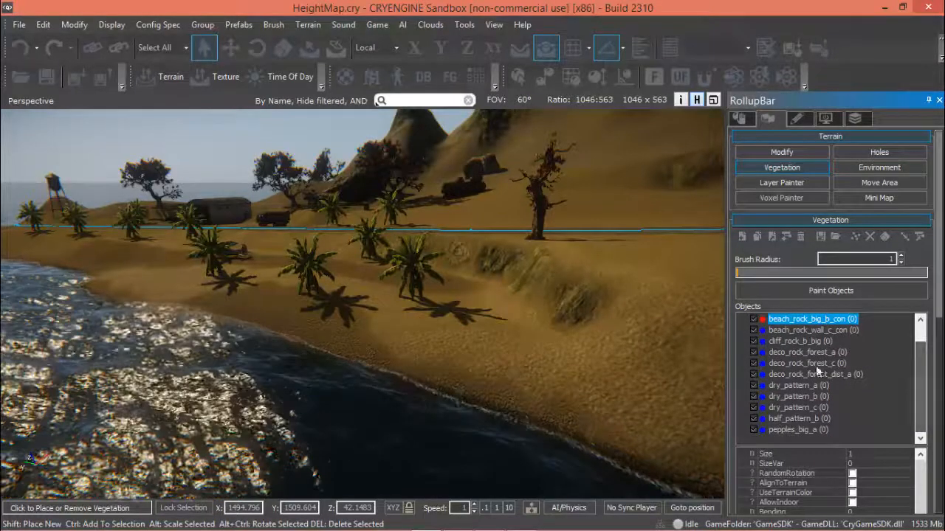
click(812, 363)
click(804, 352)
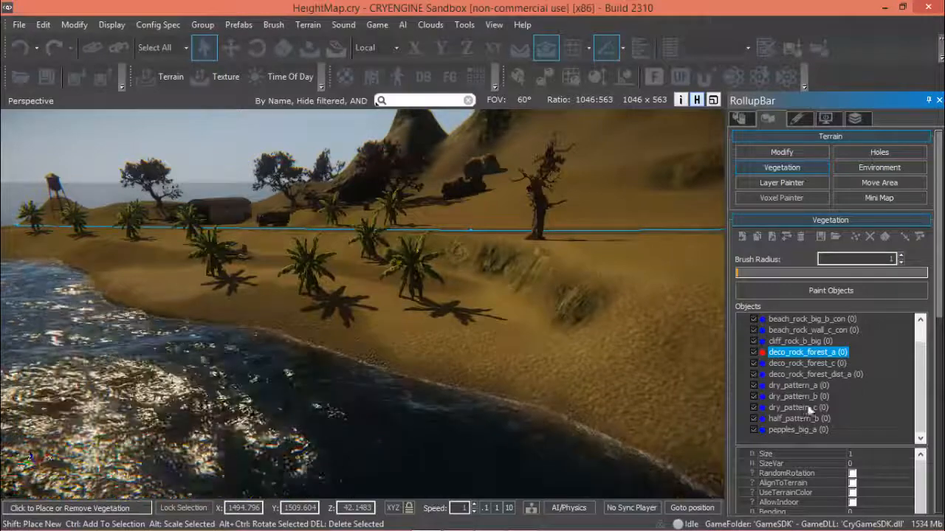
drag(922, 368, 928, 338)
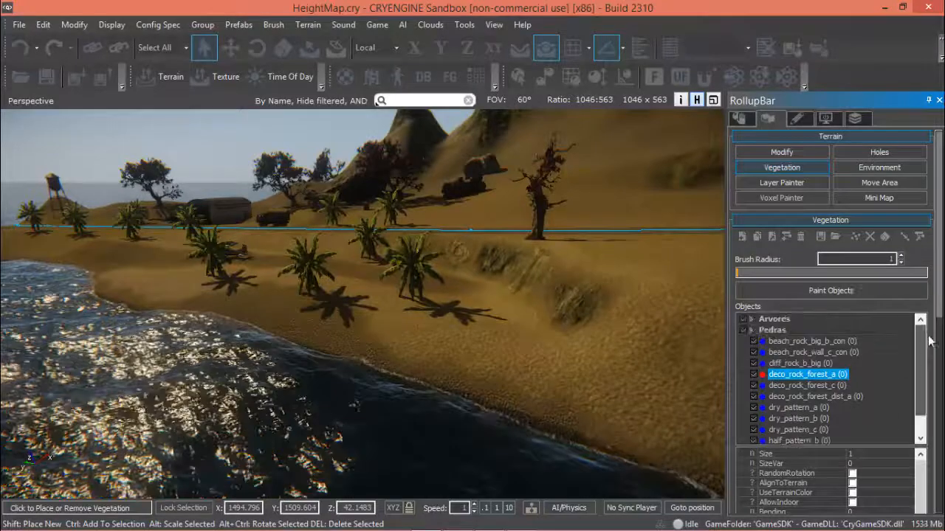
click(812, 341)
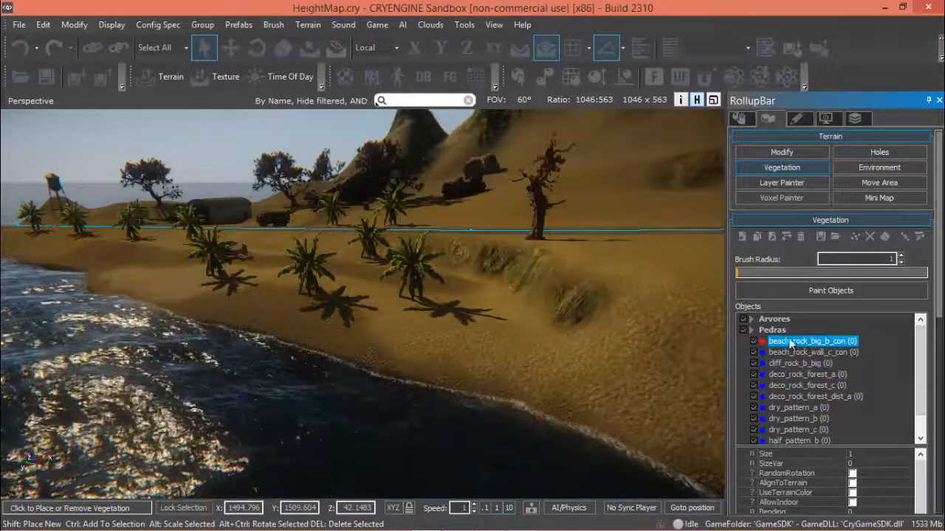
drag(788, 342, 583, 306)
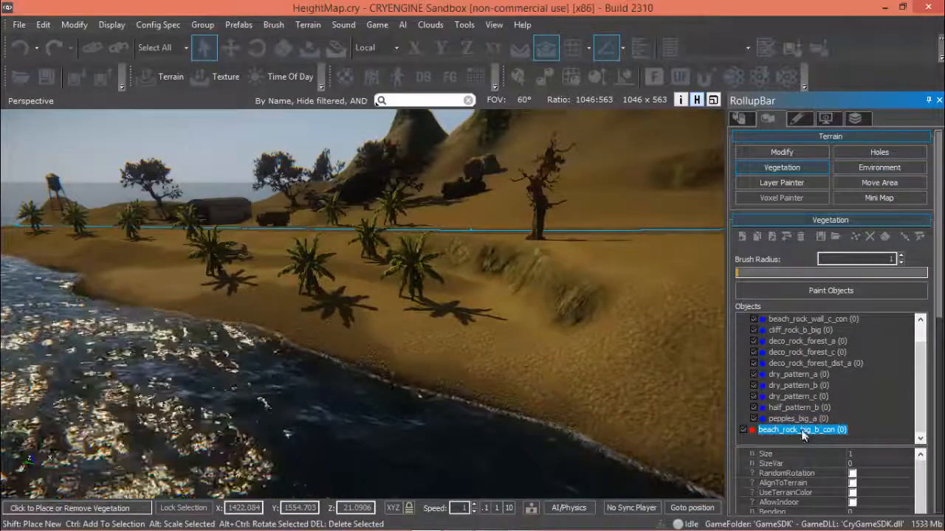
Try to move beach_rock_big_b_con back among the rock models of the Pedras category
click(806, 320)
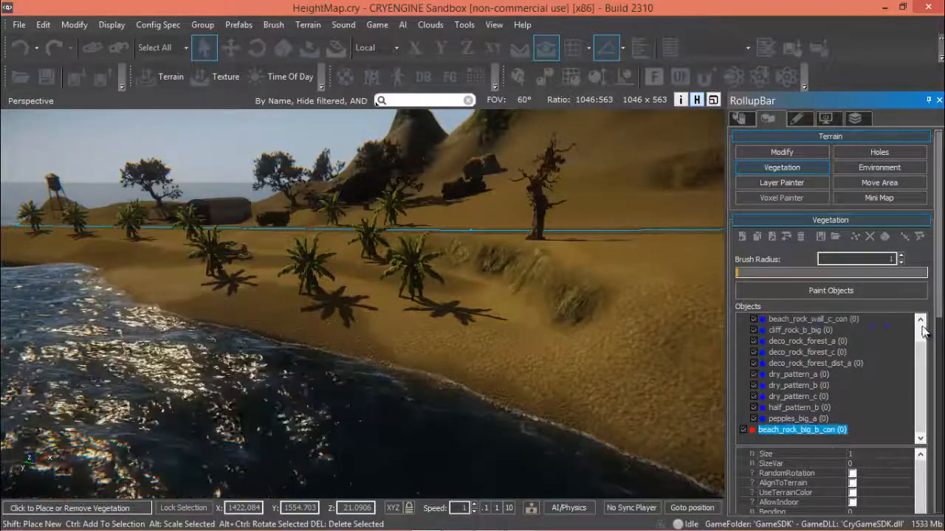
click(786, 322)
click(790, 341)
click(797, 418)
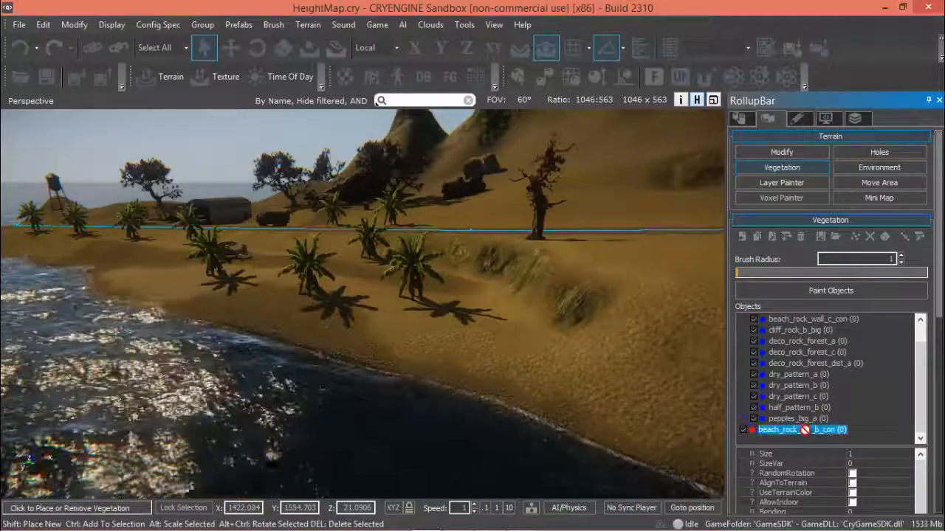
drag(804, 430, 786, 343)
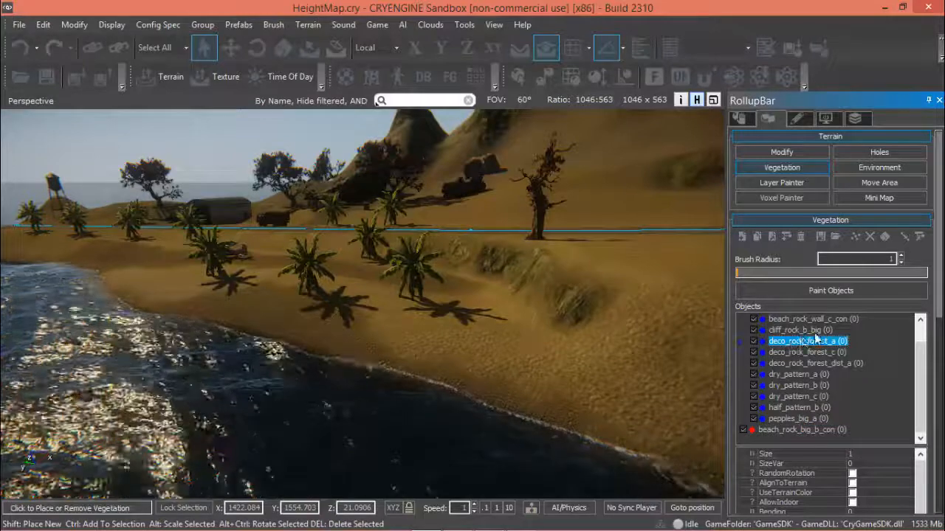
click(802, 429)
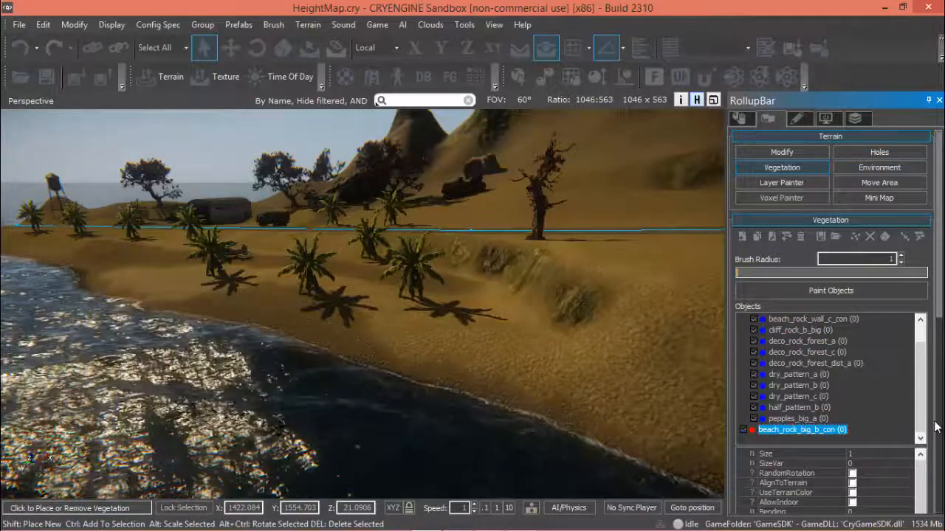
Collapse Pedras, move beach_rock_big_b_con into the Arvores category, and move it from there into Pedras
scroll(915, 386, up, 1)
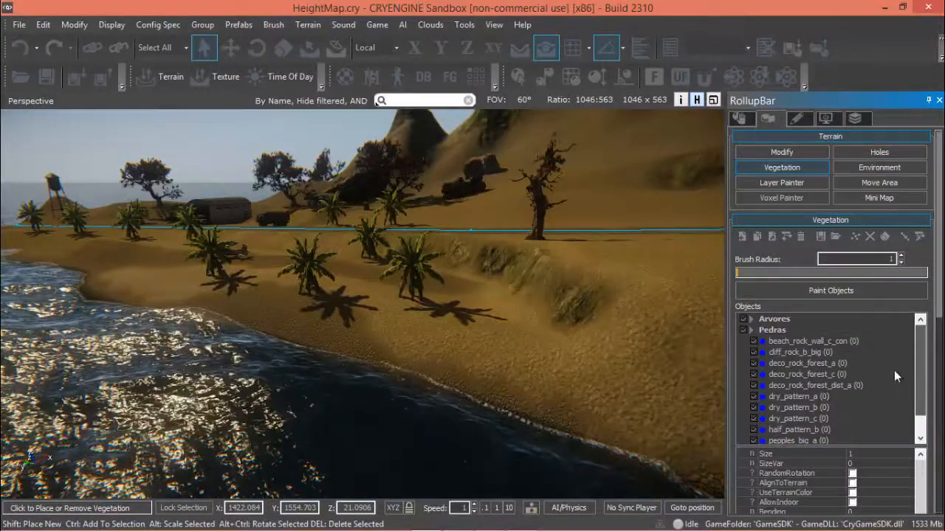
click(752, 331)
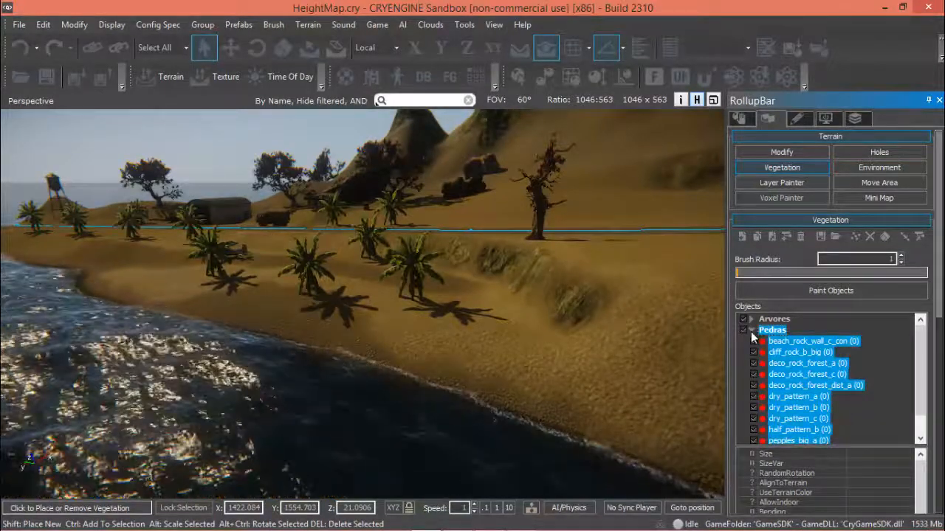
click(752, 331)
drag(776, 349, 774, 323)
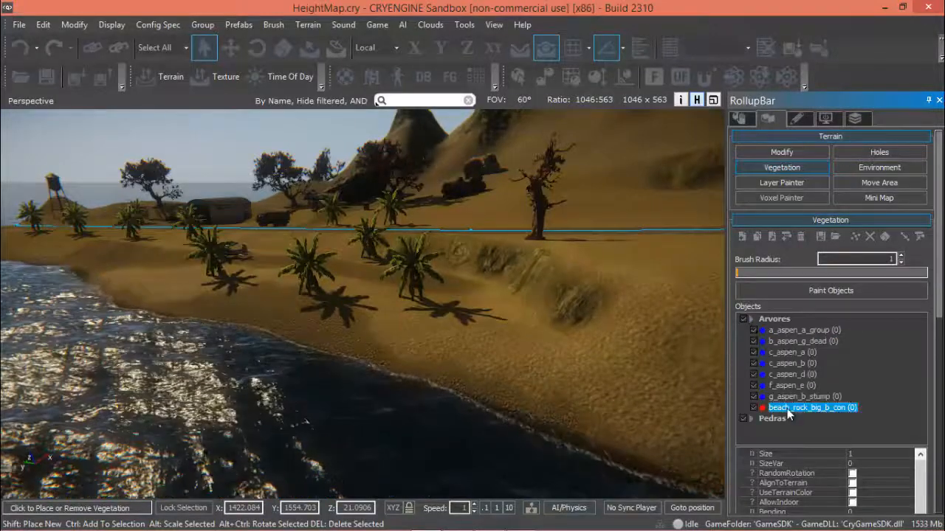
drag(779, 409, 775, 421)
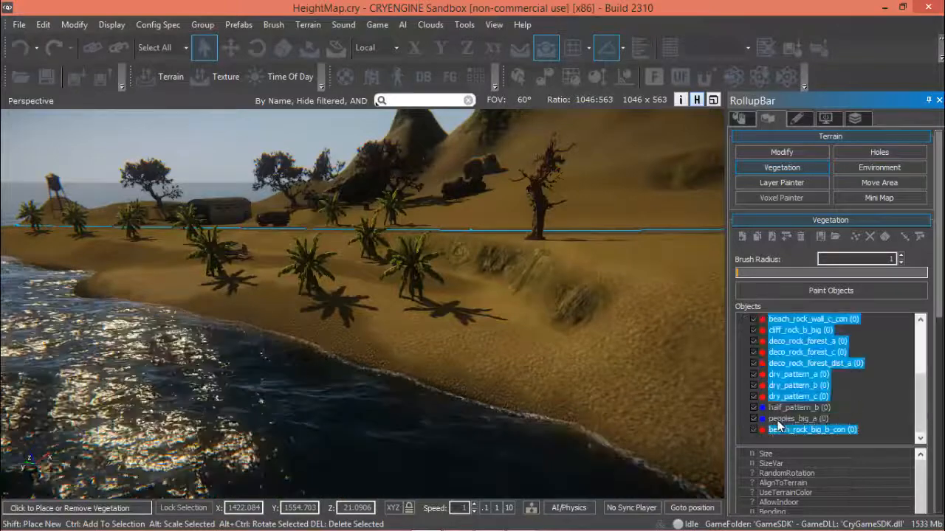
scroll(765, 406, up, 3)
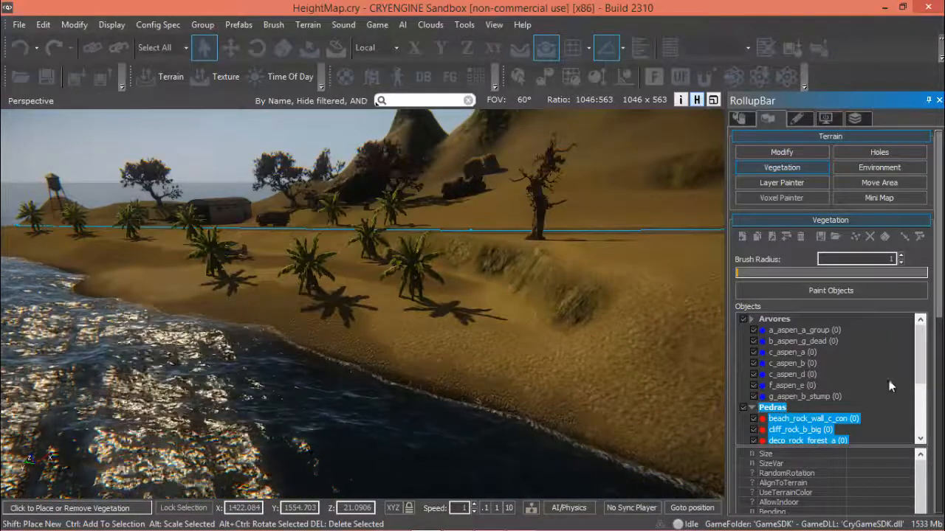
Collapse the Arvores category and place one beach_rock_wall_c_con from Pedras on the beach in object painting mode
scroll(886, 383, down, 3)
scroll(859, 382, up, 3)
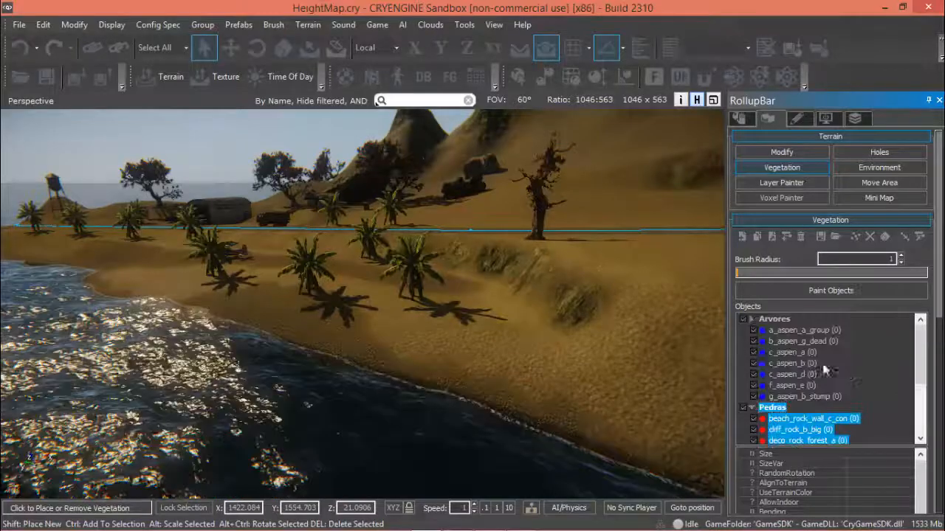
click(751, 320)
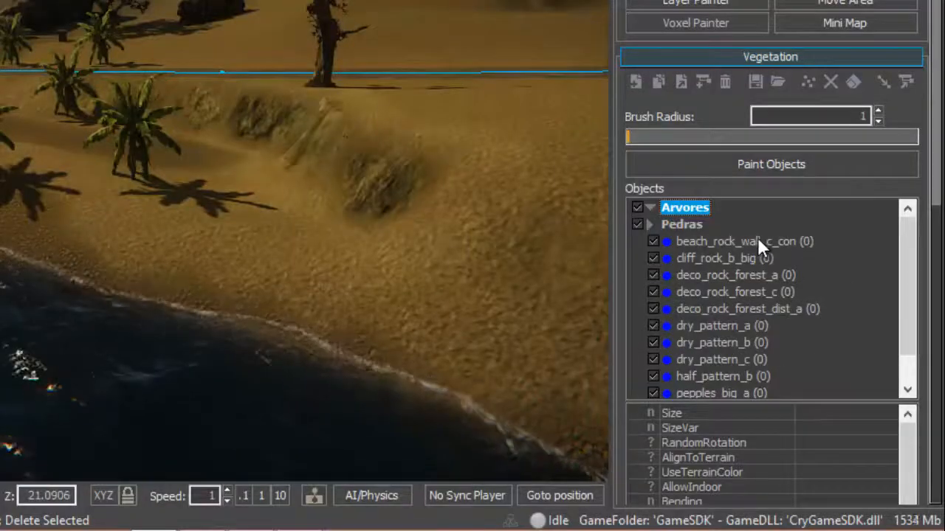
click(824, 339)
click(764, 164)
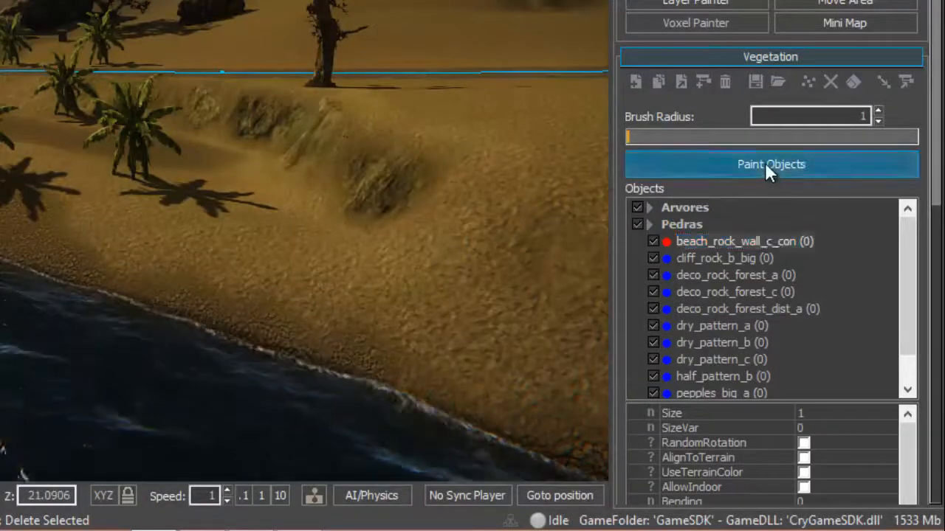
click(450, 271)
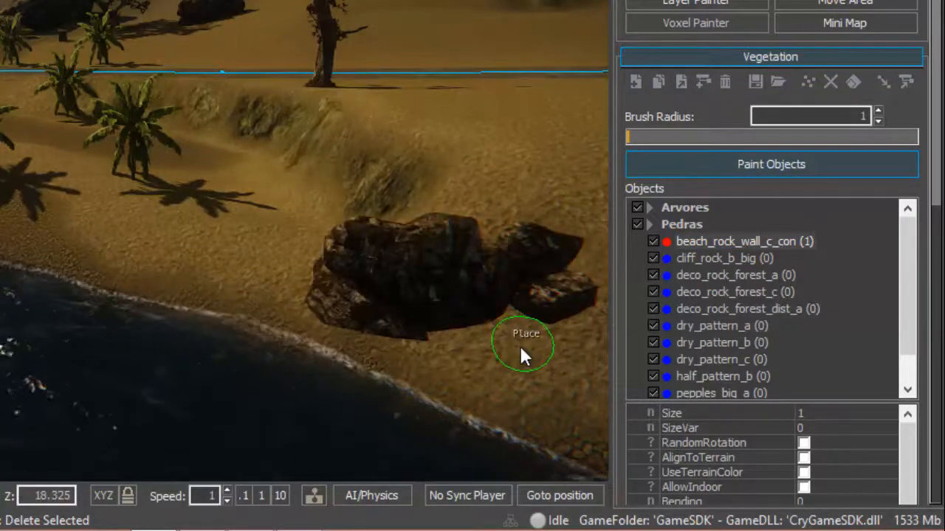
Place a second beach_rock_wall_c_con beside the first rock on the beach, and remove it again
key(d)
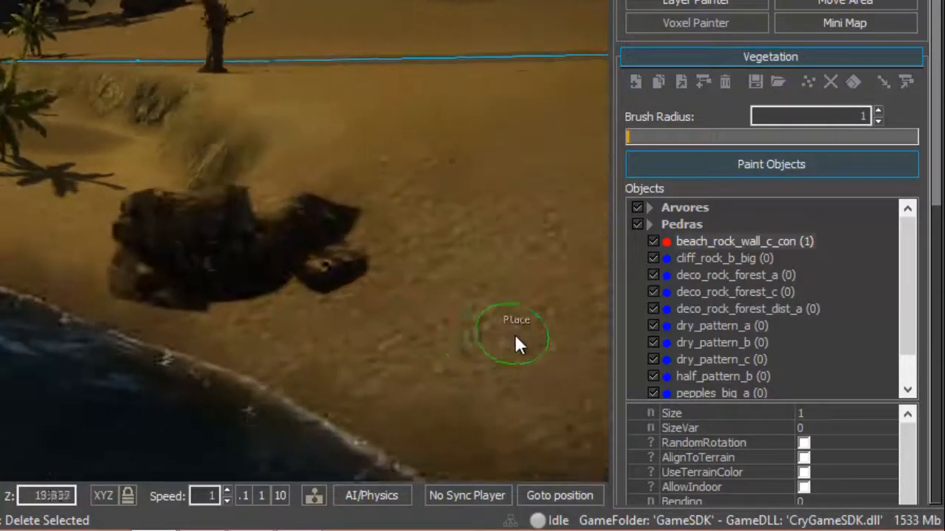
click(430, 318)
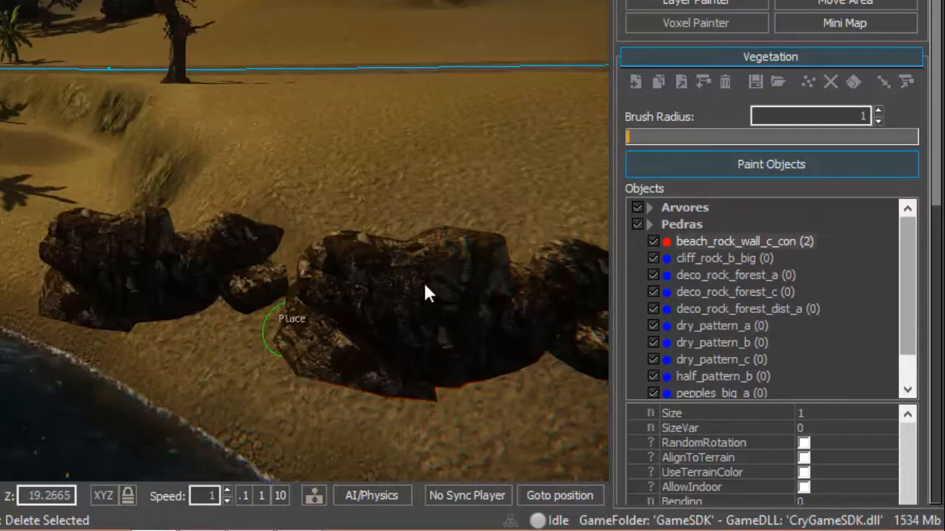
ctrl+click(383, 282)
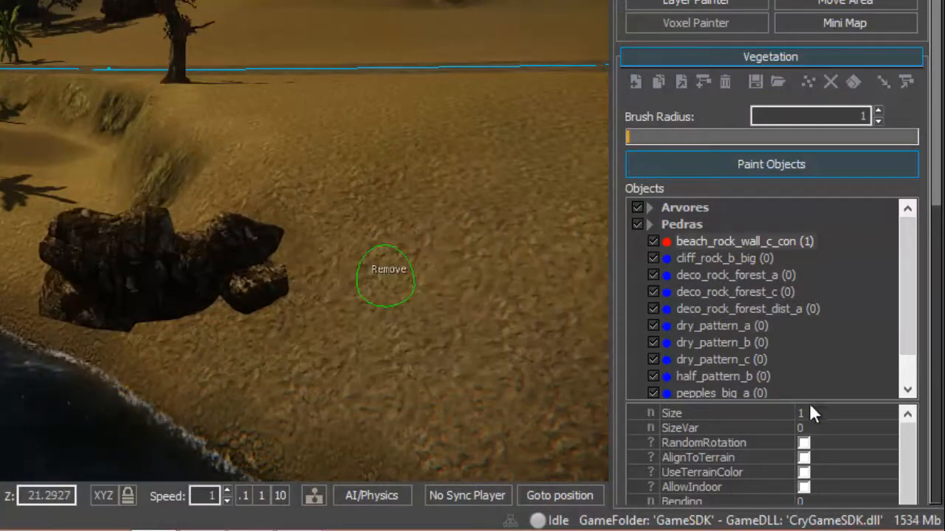
Set SizeVar to 1 for beach_rock_wall_c_con and enable its RandomRotation and AlignToTerrain options
scroll(912, 344, down, 2)
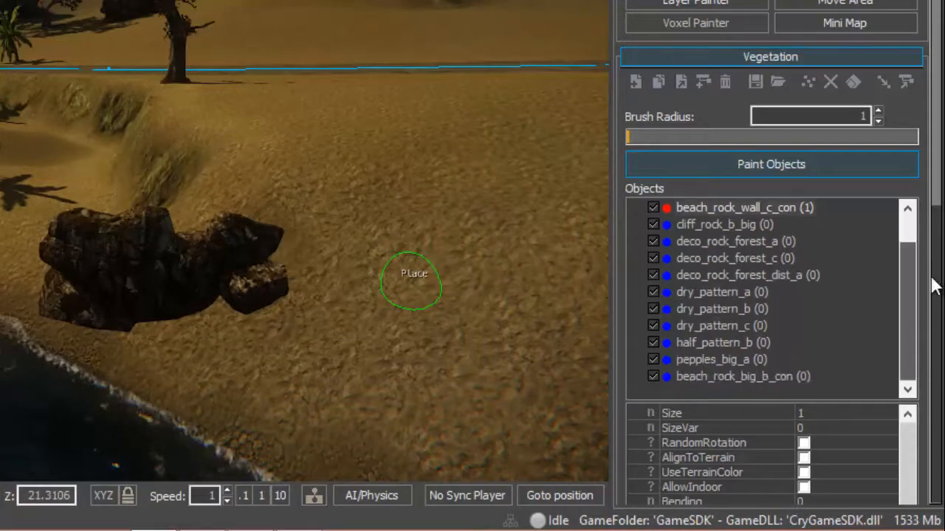
scroll(931, 246, down, 5)
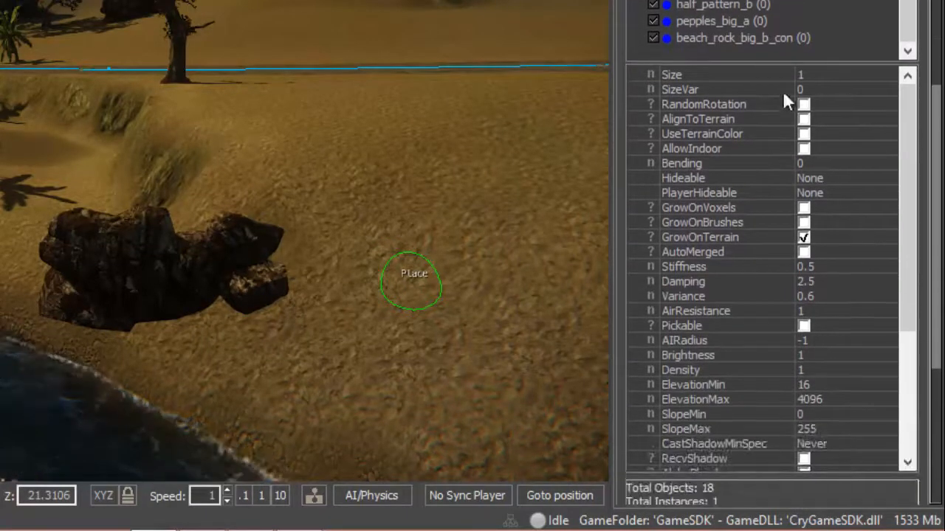
click(812, 90)
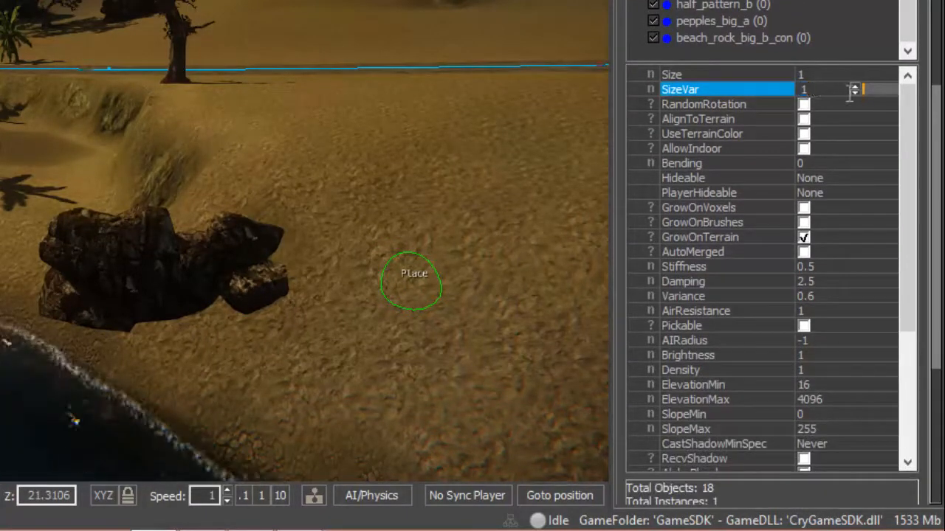
click(803, 104)
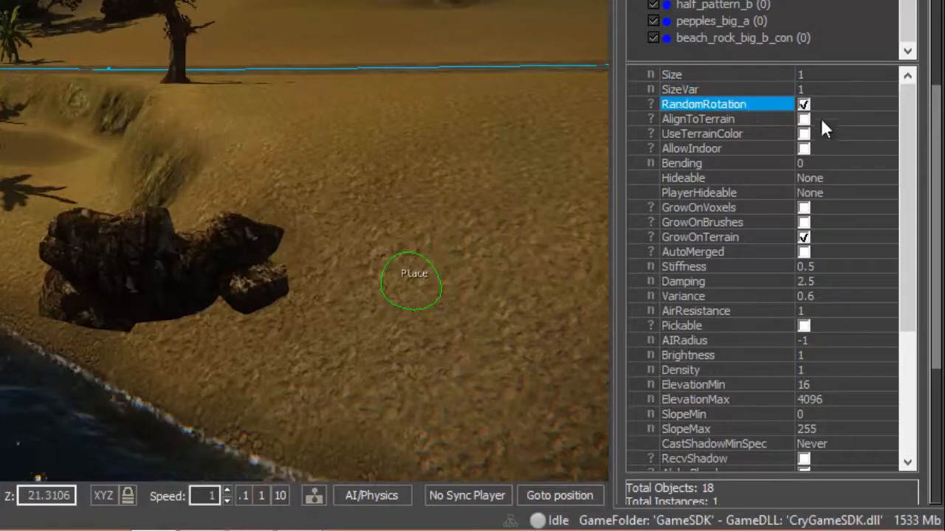
click(803, 120)
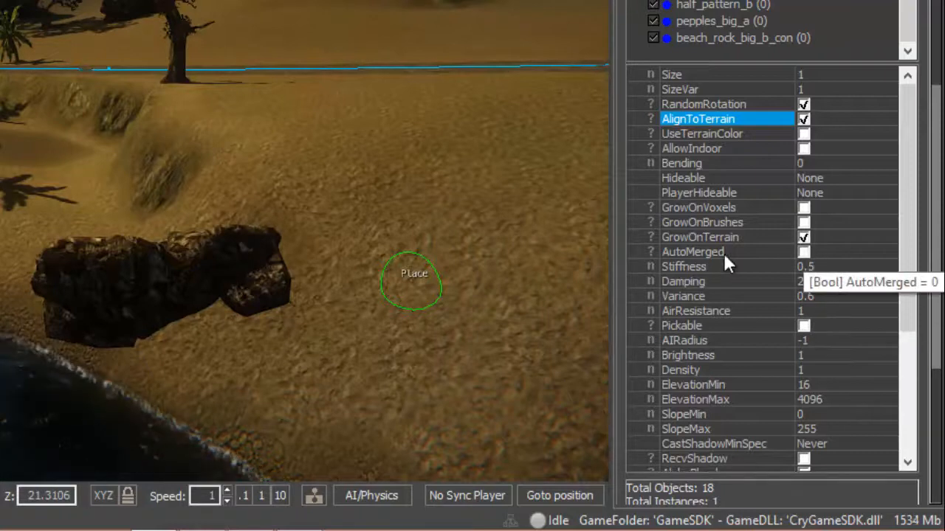
Review the remaining beach_rock_wall_c_con parameters and place another instance beside the existing rock on the beach
drag(901, 174, 918, 313)
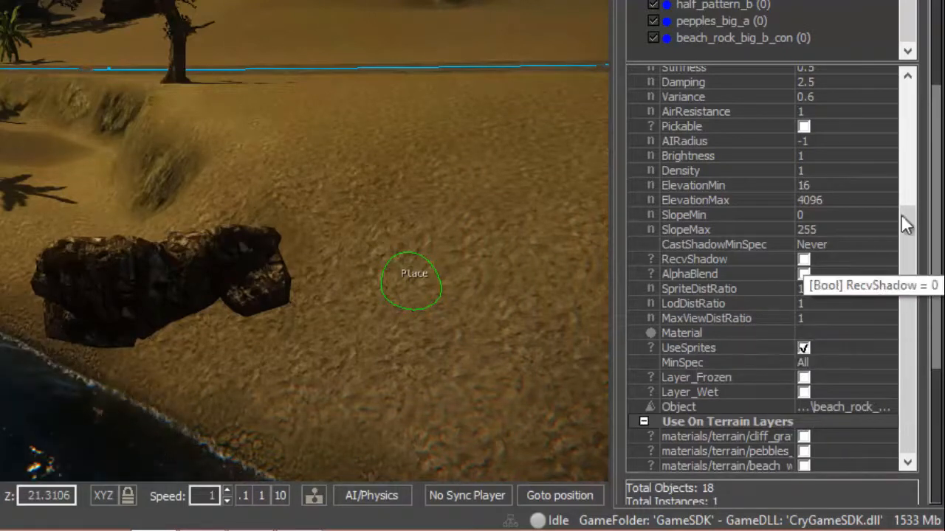
drag(913, 232, 937, 102)
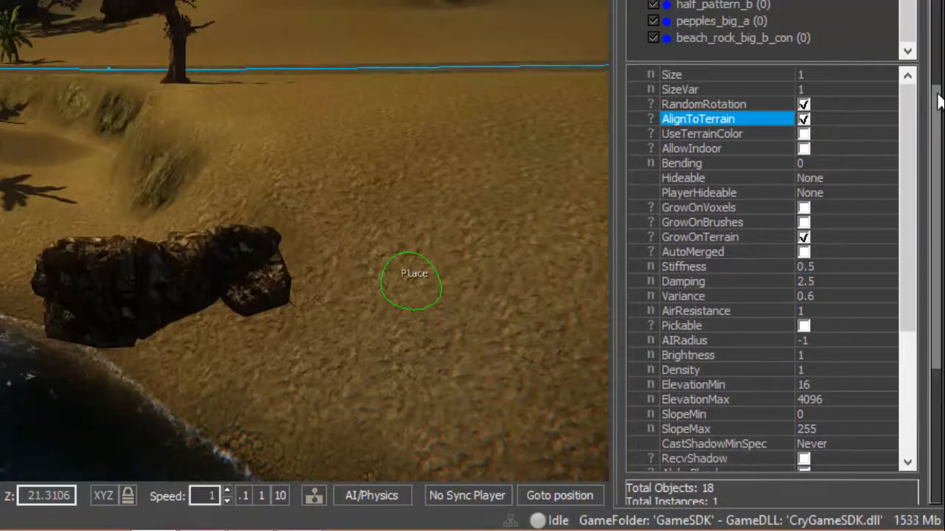
click(342, 353)
scroll(429, 284, down, 3)
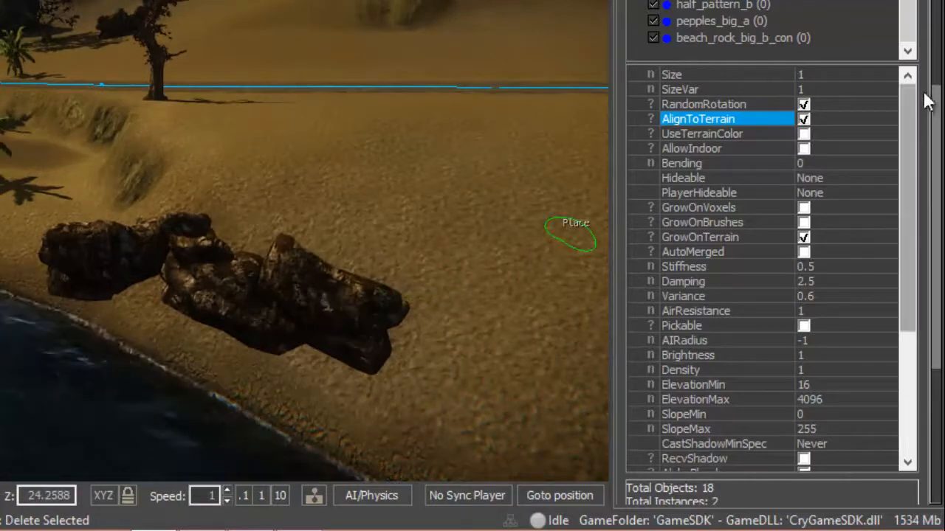
Enable RandomRotation and AlignToTerrain for cliff_rock_b_big and set its SizeVar to 1
scroll(938, 94, up, 3)
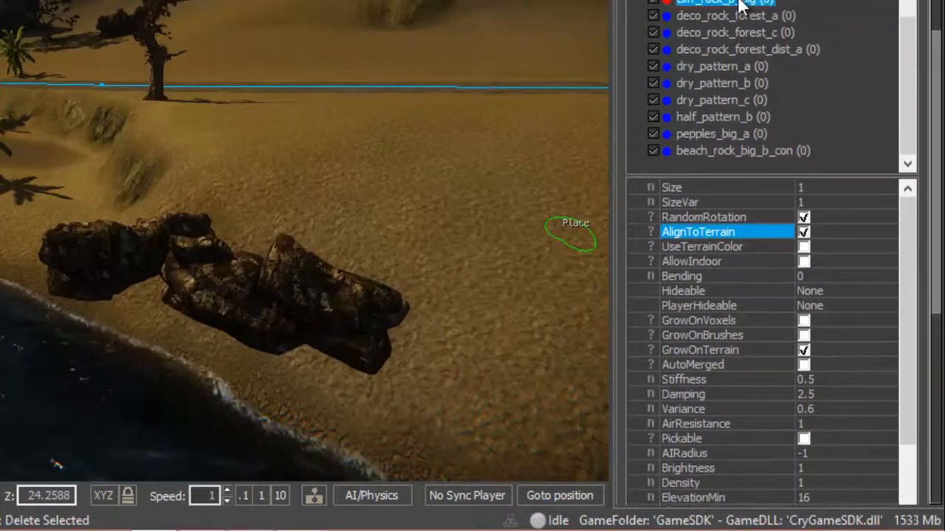
click(804, 217)
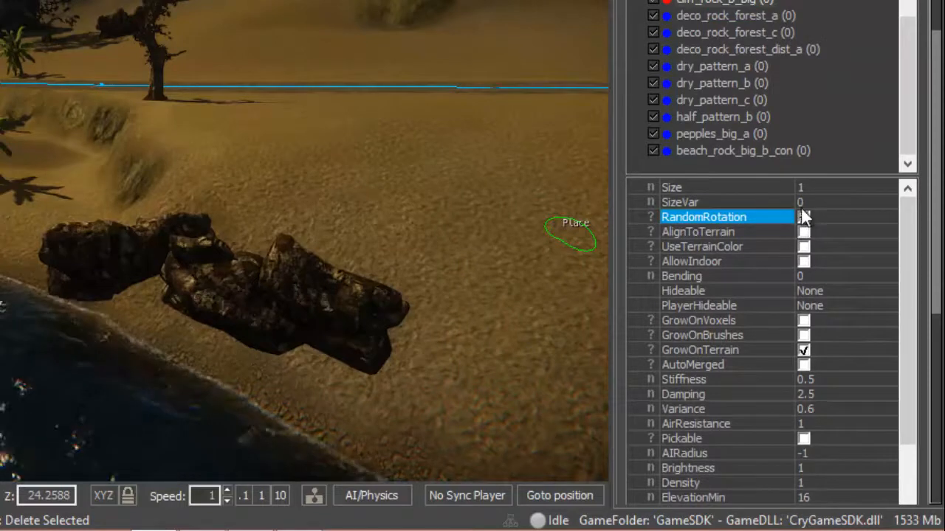
click(804, 232)
click(800, 202)
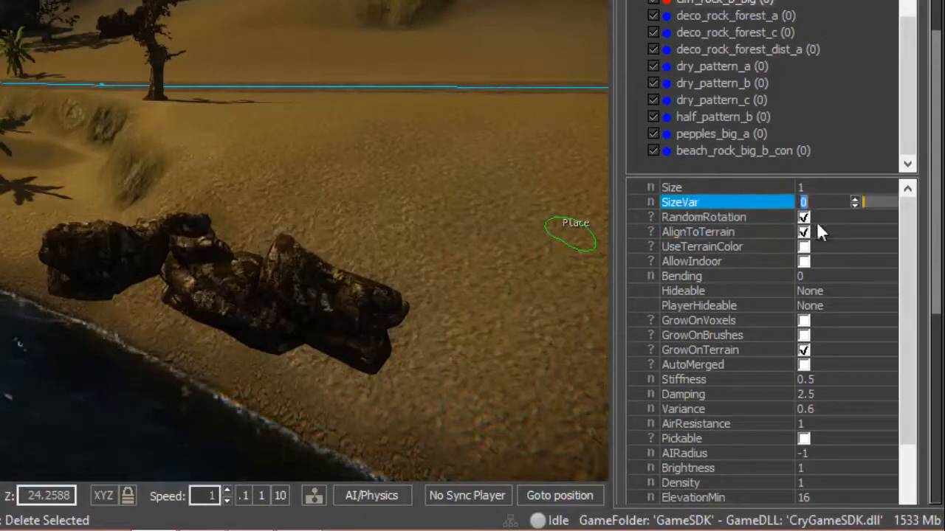
text(1)
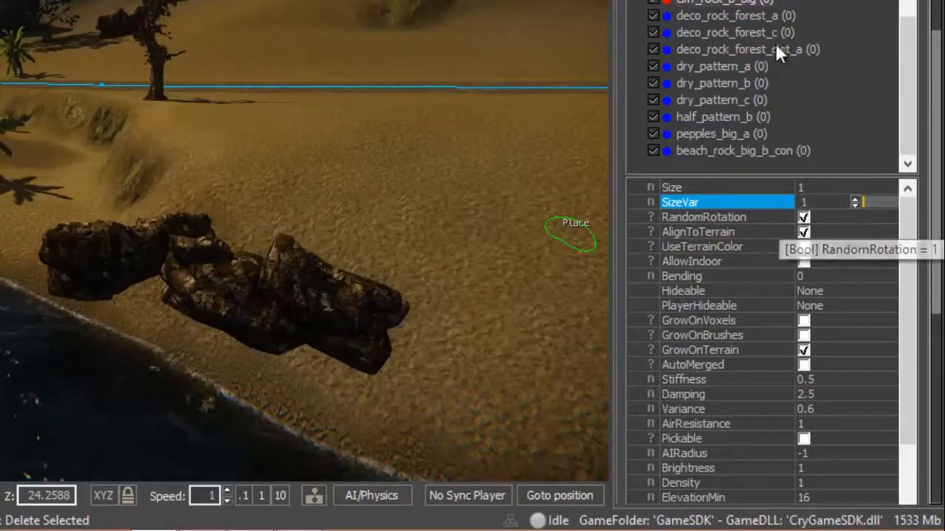
Enable RandomRotation and AlignToTerrain for deco_rock_forest_a and set its SizeVar to 1
click(767, 16)
click(808, 221)
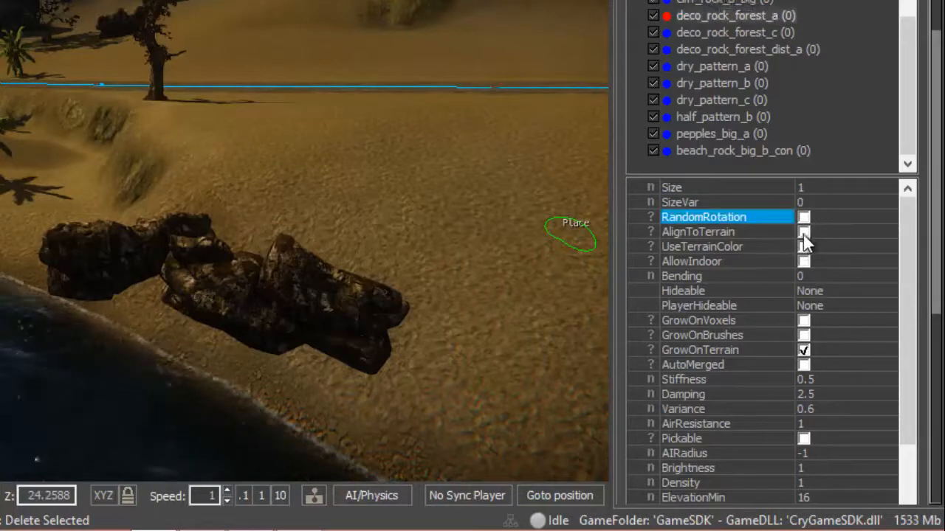
click(803, 232)
click(819, 202)
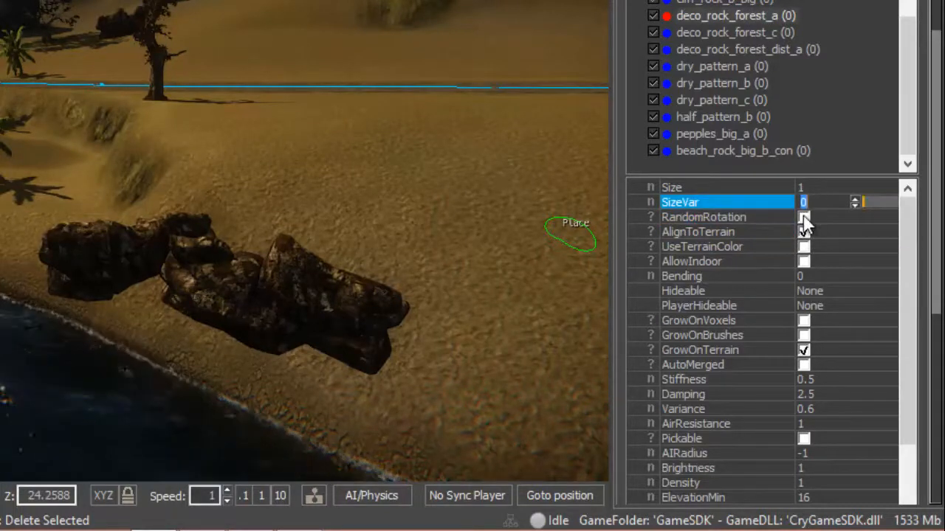
click(803, 217)
click(812, 202)
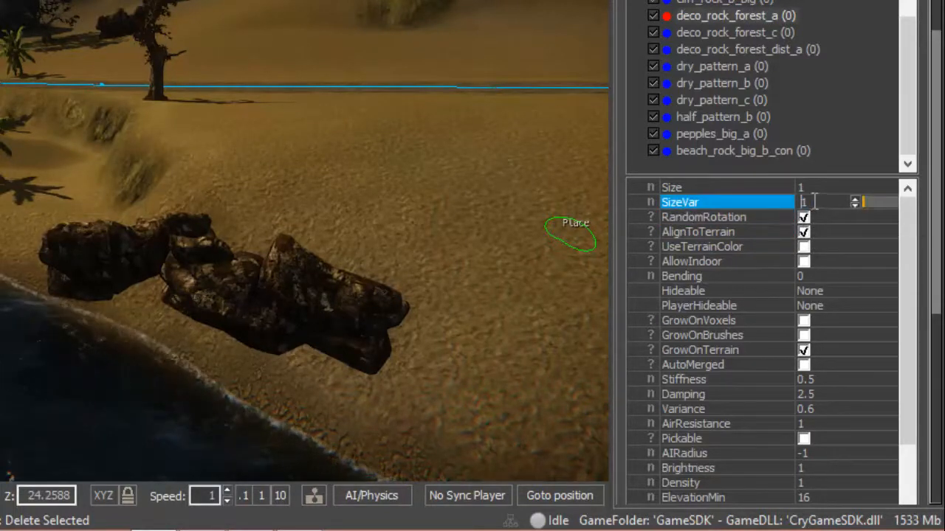
Enable RandomRotation and AlignToTerrain for deco_rock_forest_c, and open its SizeVar value for editing
click(727, 32)
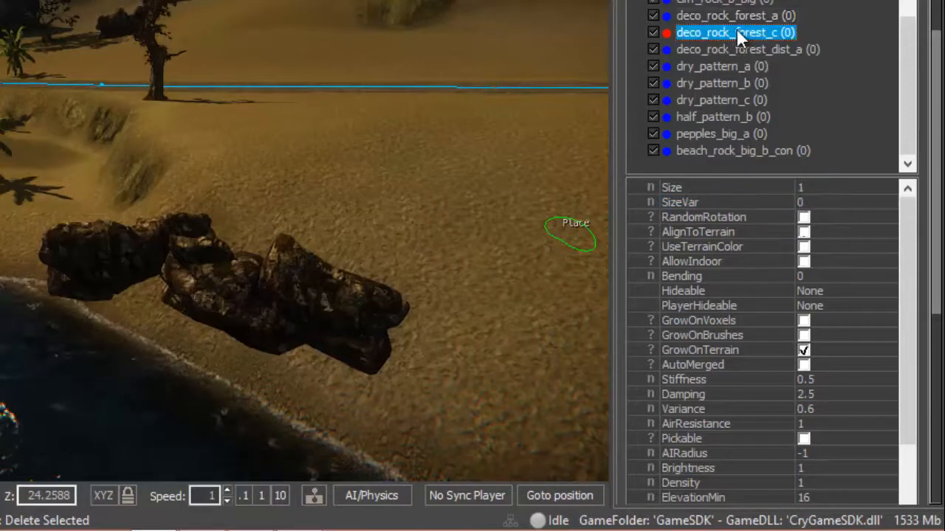
click(803, 217)
click(804, 233)
click(812, 202)
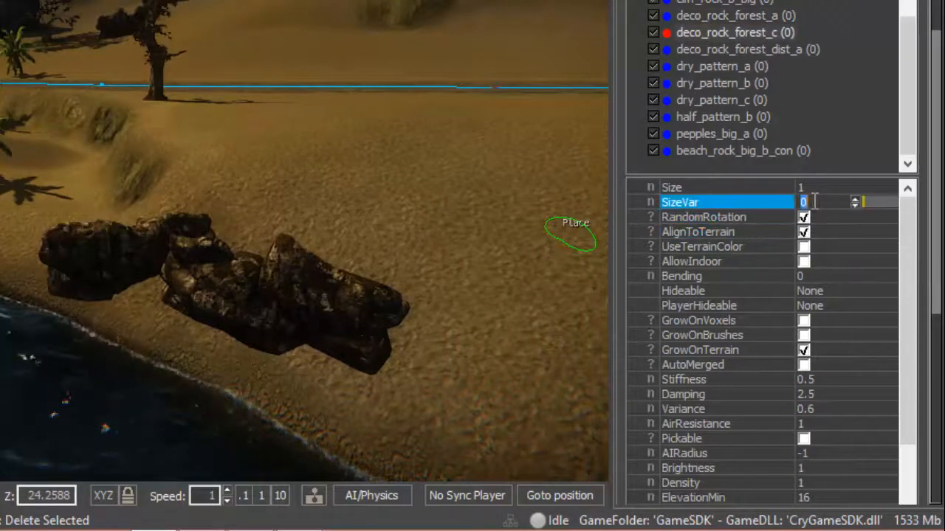
Set SizeVar to 1 for deco_rock_forest_dist_a and enable its RandomRotation and AlignToTerrain options
click(780, 49)
click(811, 201)
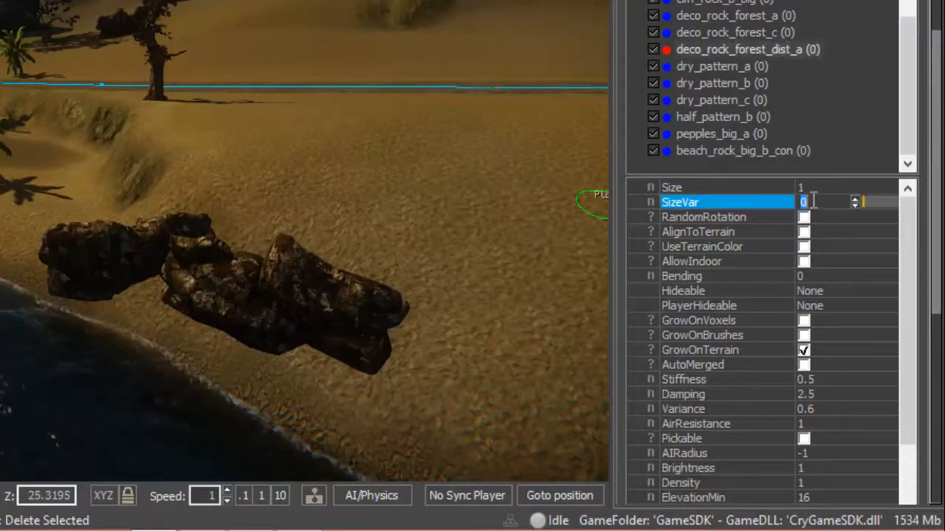
text(1)
click(804, 216)
click(804, 232)
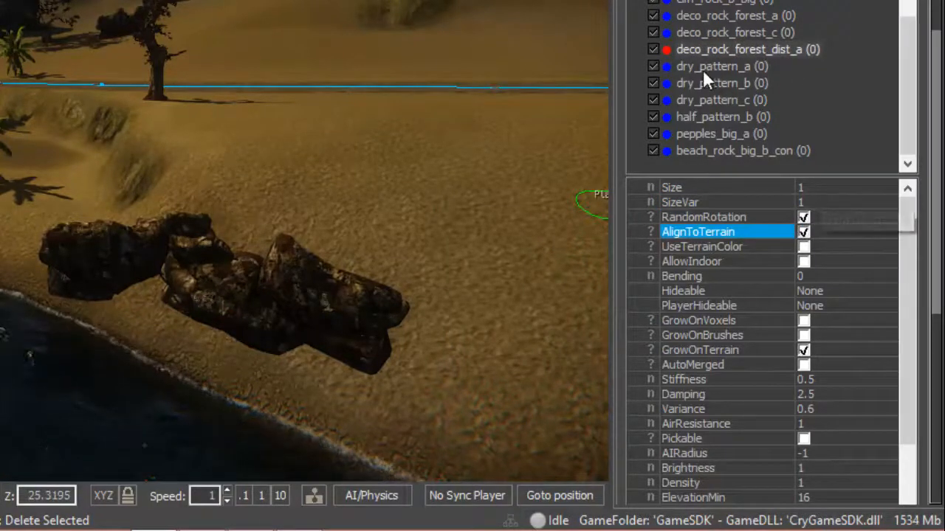
Set SizeVar to 1 for dry_pattern_a and enable its RandomRotation and AlignToTerrain options
click(713, 66)
click(812, 201)
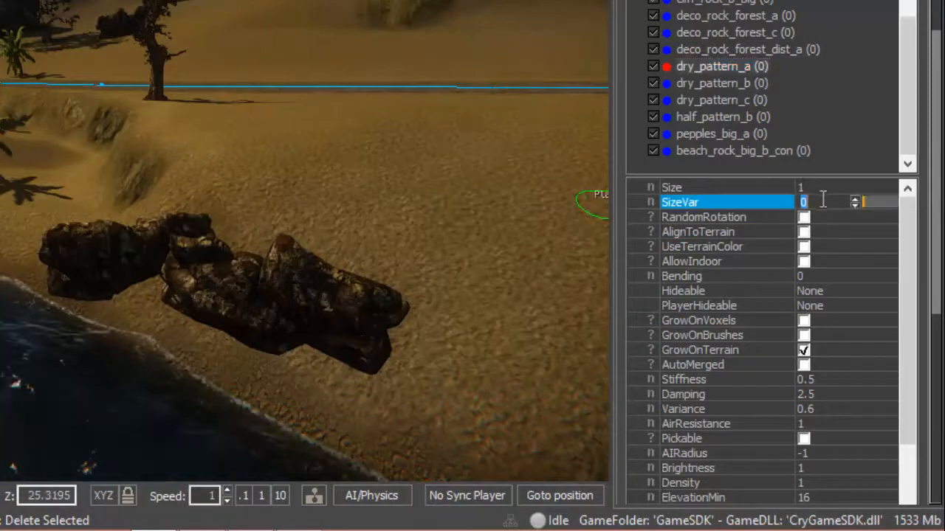
text(1)
click(803, 218)
click(804, 232)
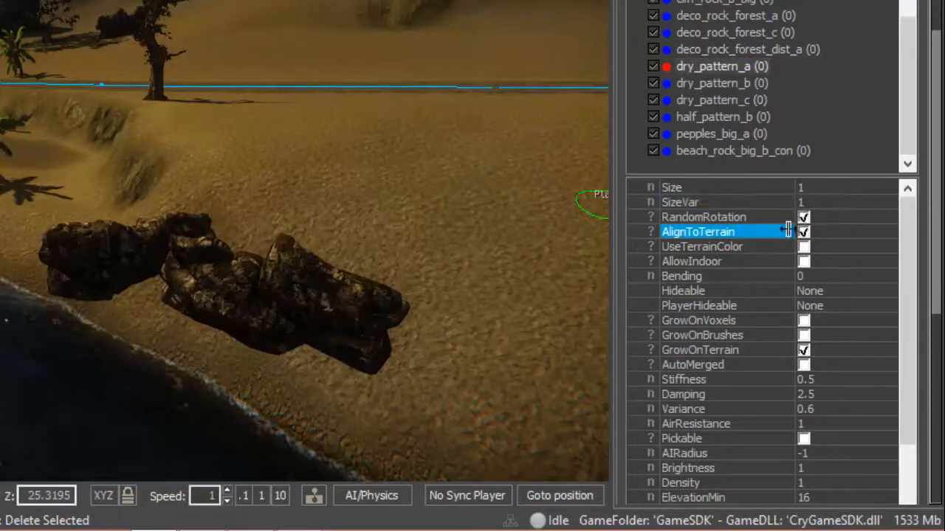
Set SizeVar to 1 and enable RandomRotation and AlignToTerrain for all models from dry_pattern_b through beach_rock_big_b_con together
click(720, 84)
shift+click(725, 147)
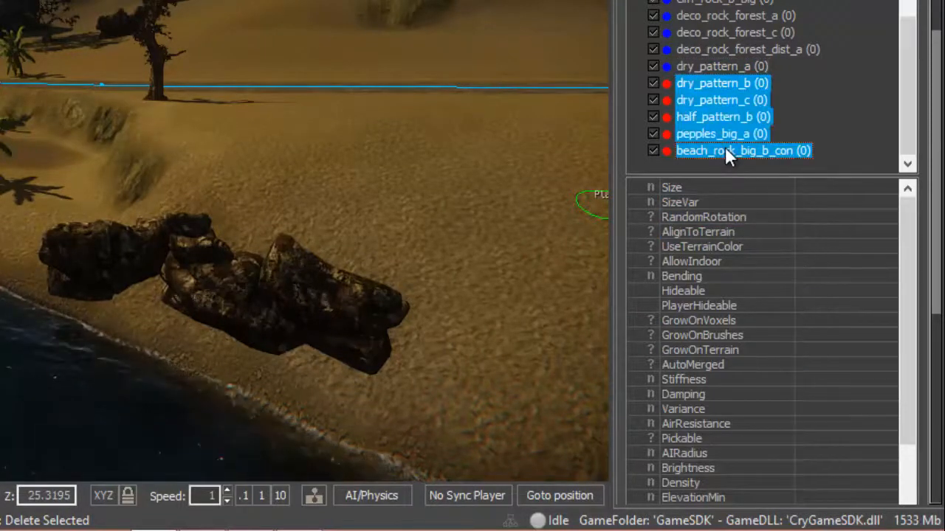
click(804, 188)
click(804, 202)
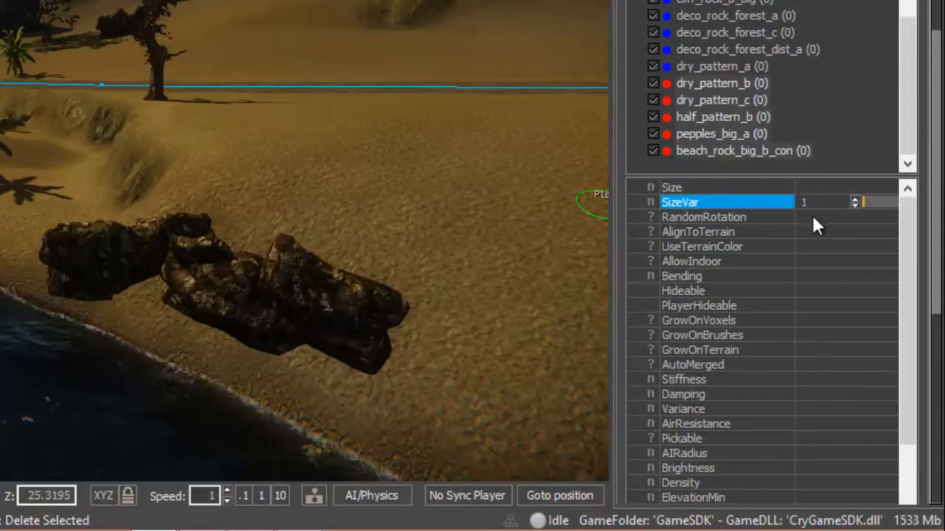
click(809, 218)
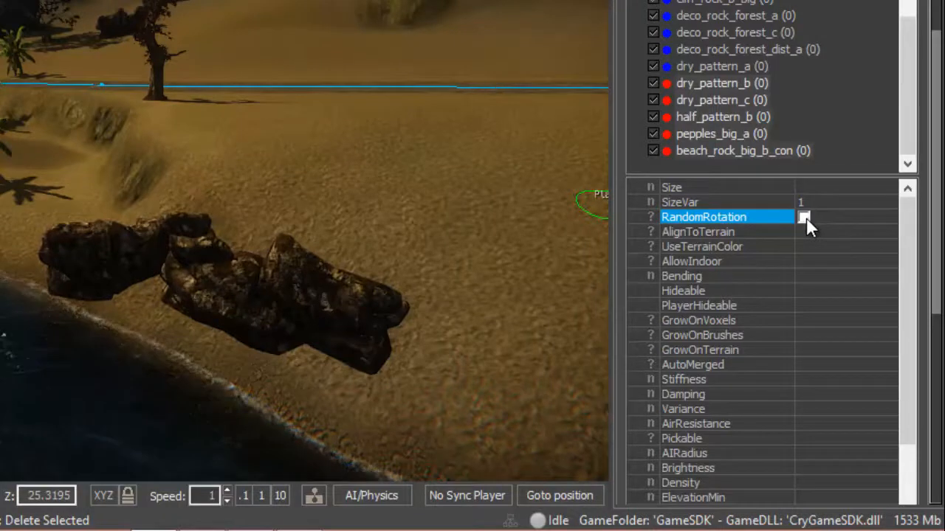
click(806, 218)
click(805, 233)
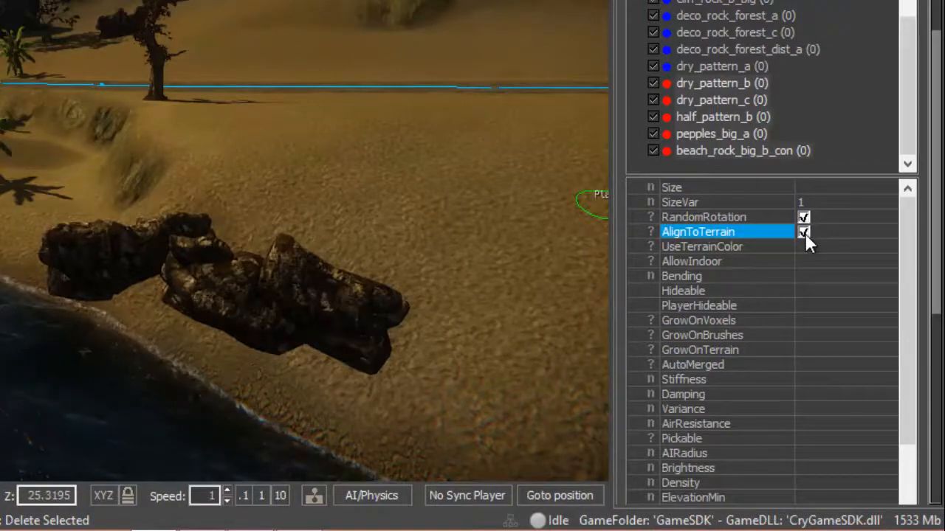
Check the individual settings of dry_pattern_b through beach_rock_big_b_con, and place one beach_rock_big_b_con on the beach near the other rocks
click(705, 85)
click(717, 99)
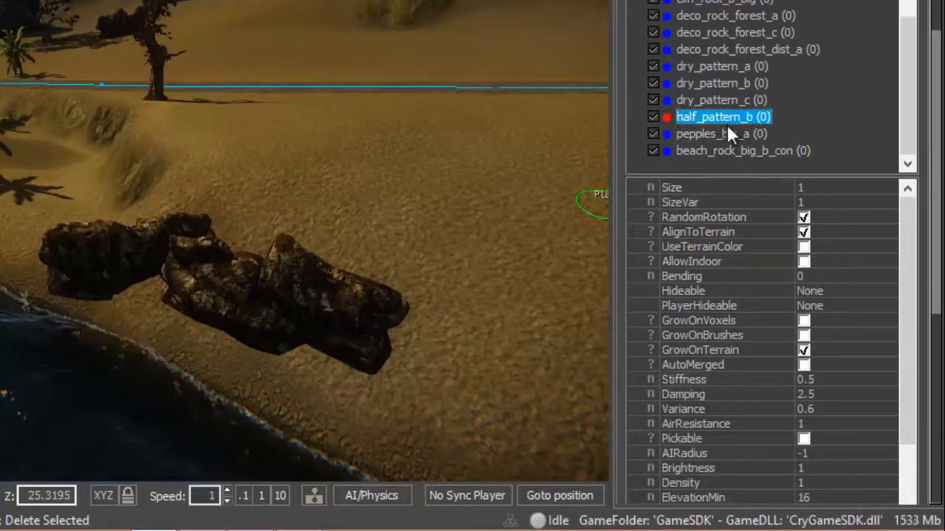
click(727, 132)
click(736, 151)
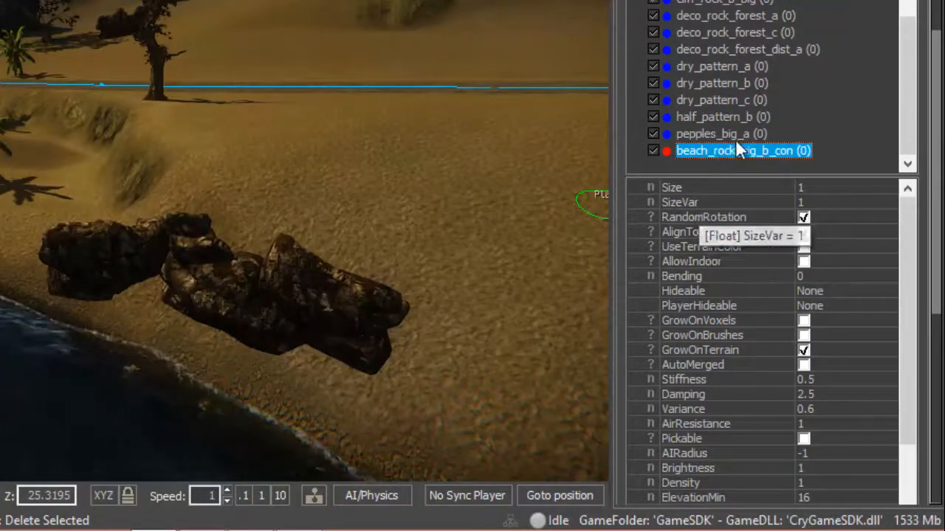
click(476, 392)
scroll(476, 367, down, 6)
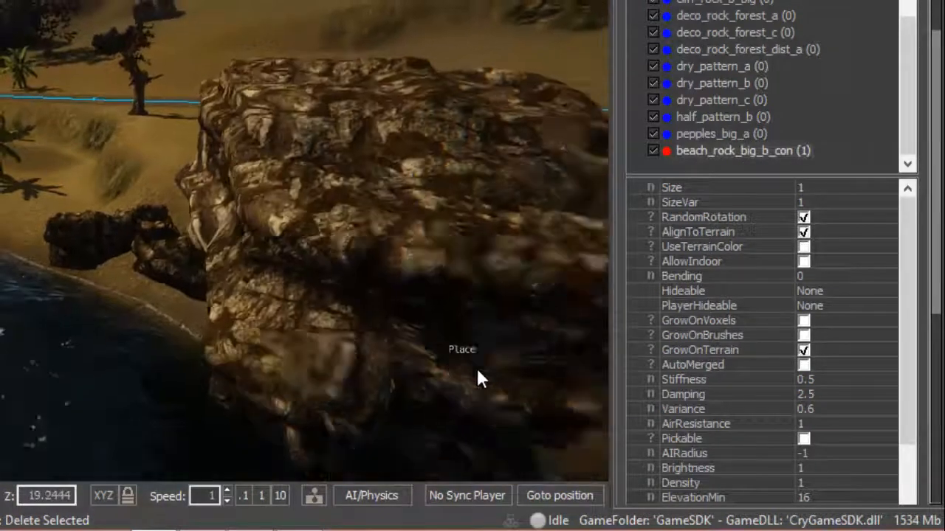
Place pepples_big_a on the shore beside the large beach rock, and half_pattern_b a little farther along the shore
scroll(436, 354, down, 2)
right_drag(436, 354, 416, 338)
click(713, 133)
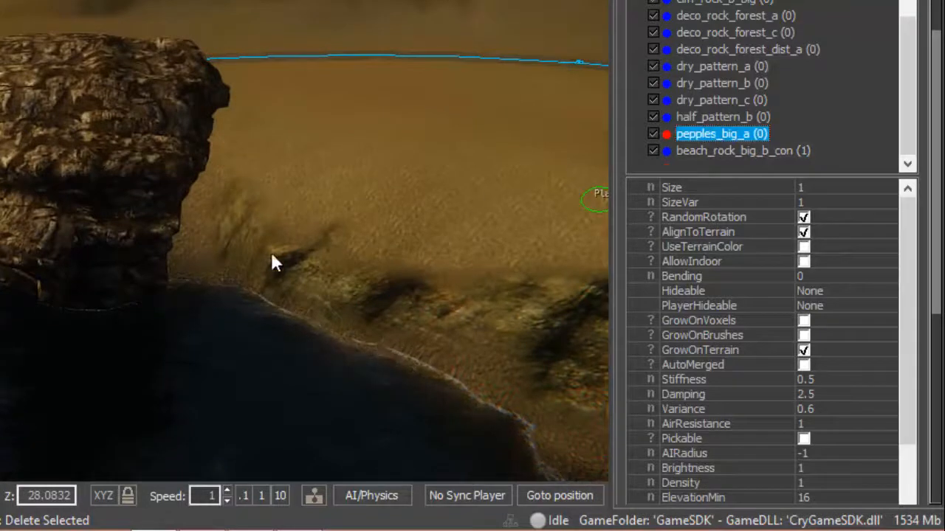
click(231, 241)
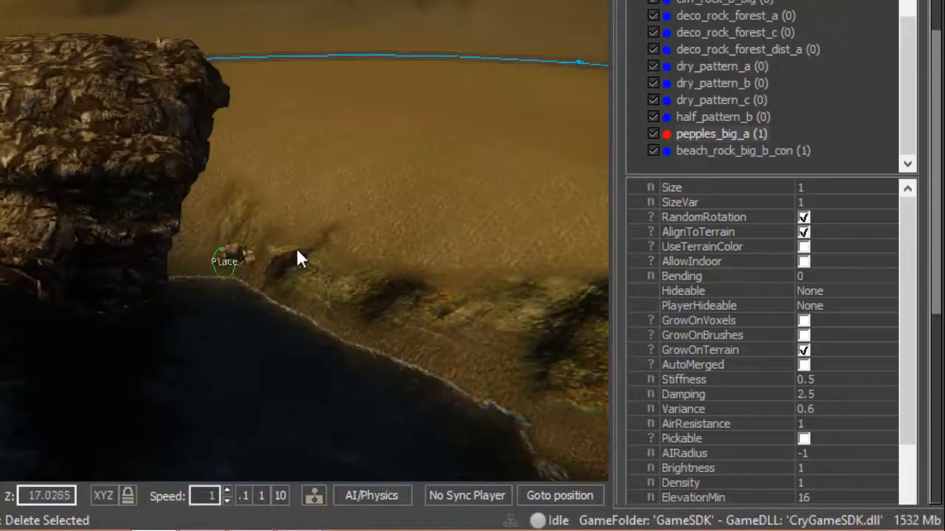
click(723, 117)
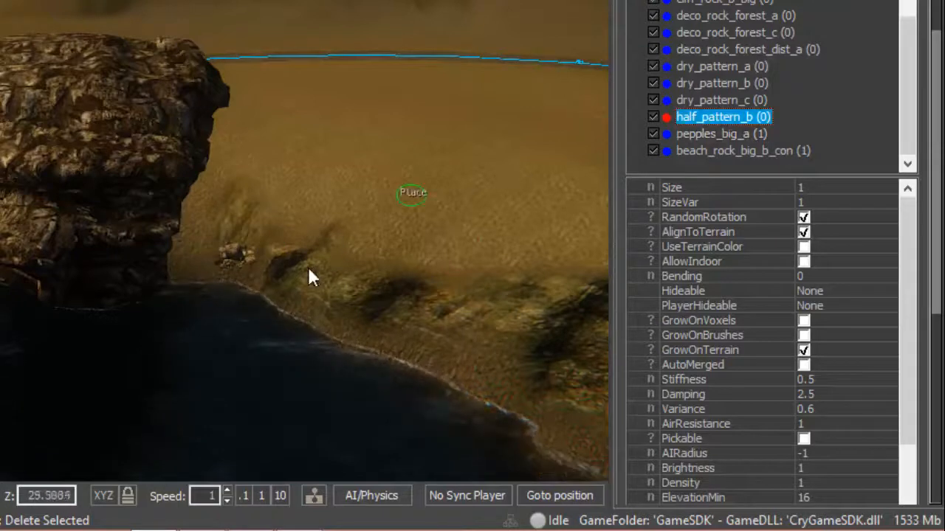
click(302, 275)
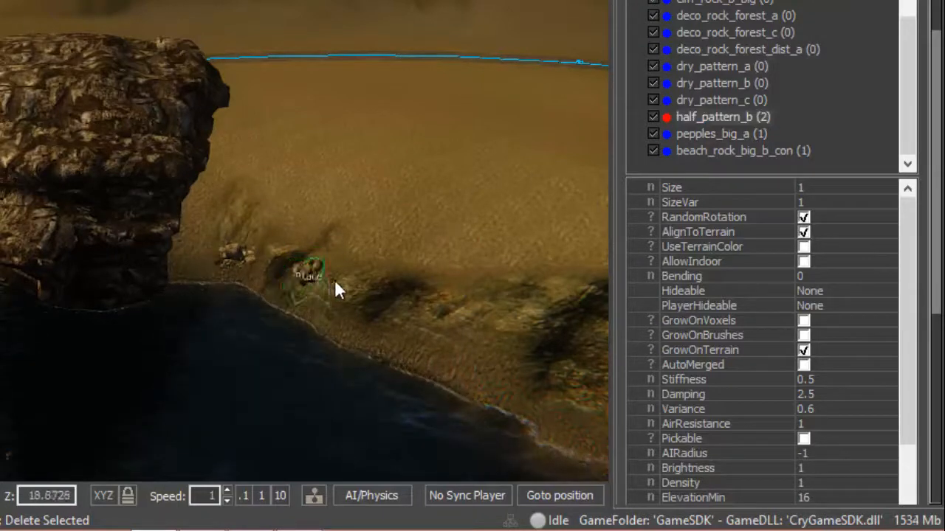
Paint dry_pattern_c over the pebble piles and the sandy slope above the shoreline
click(720, 99)
drag(337, 302, 352, 308)
key(w)
key(w)
key(a)
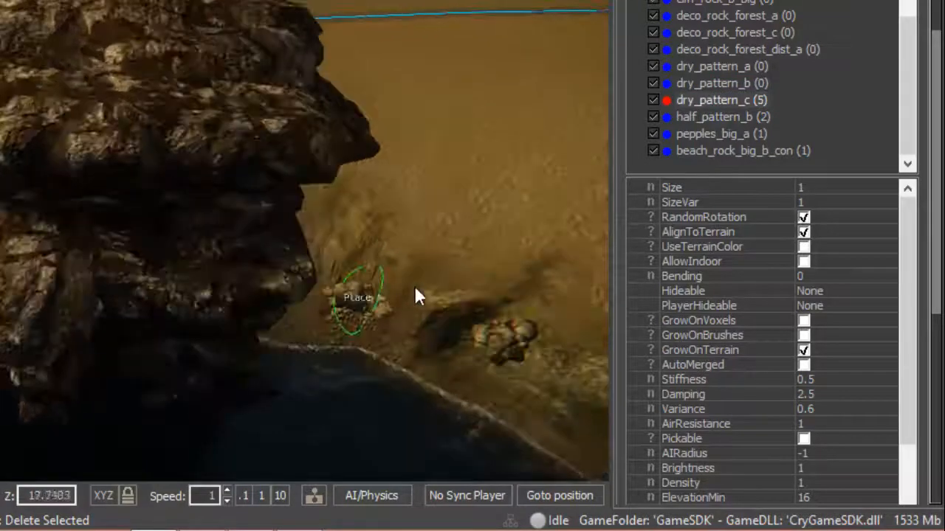
key(d)
mouse_move(432, 294)
mouse_down()
mouse_move(308, 313)
mouse_move(316, 249)
mouse_move(299, 220)
mouse_move(348, 181)
mouse_move(433, 194)
mouse_move(352, 122)
mouse_move(273, 110)
mouse_up()
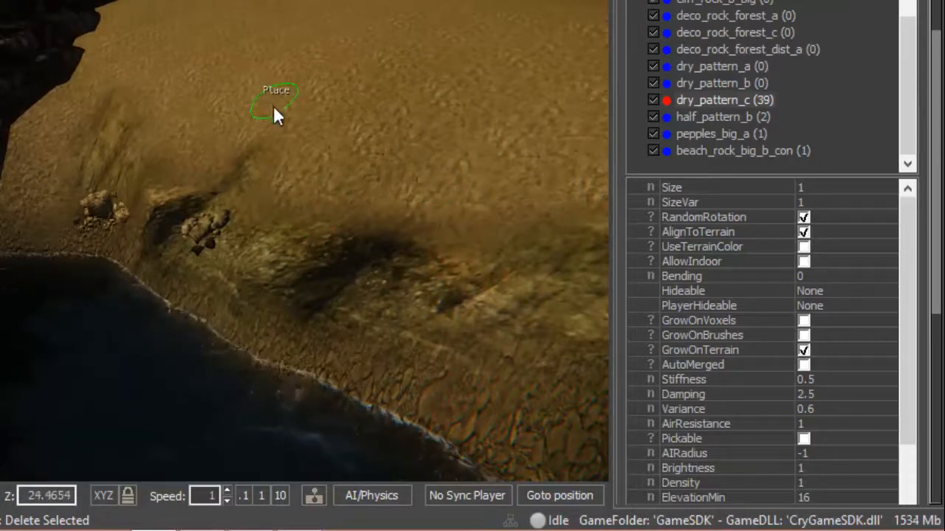
Place dry_pattern_b and dry_pattern_a on the slope near the water, and inspect the scattered stones up close
click(734, 85)
click(268, 272)
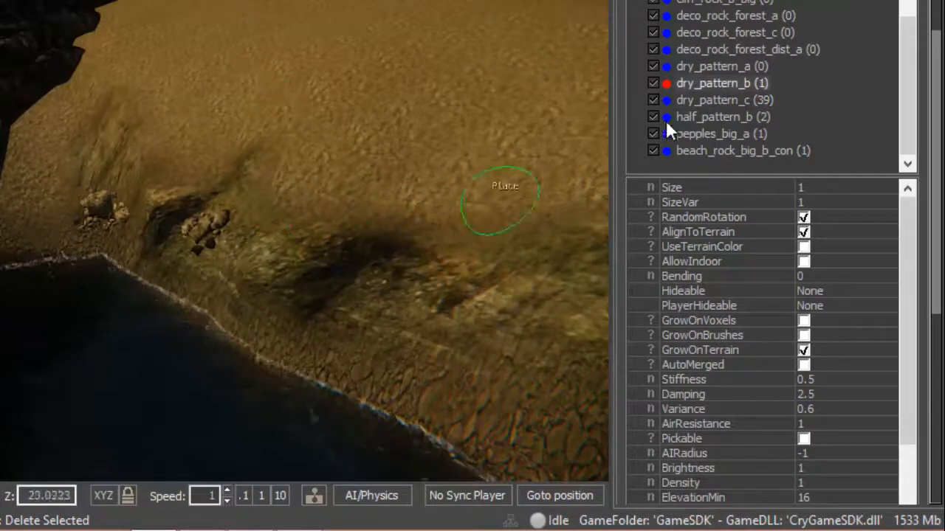
click(727, 66)
click(394, 325)
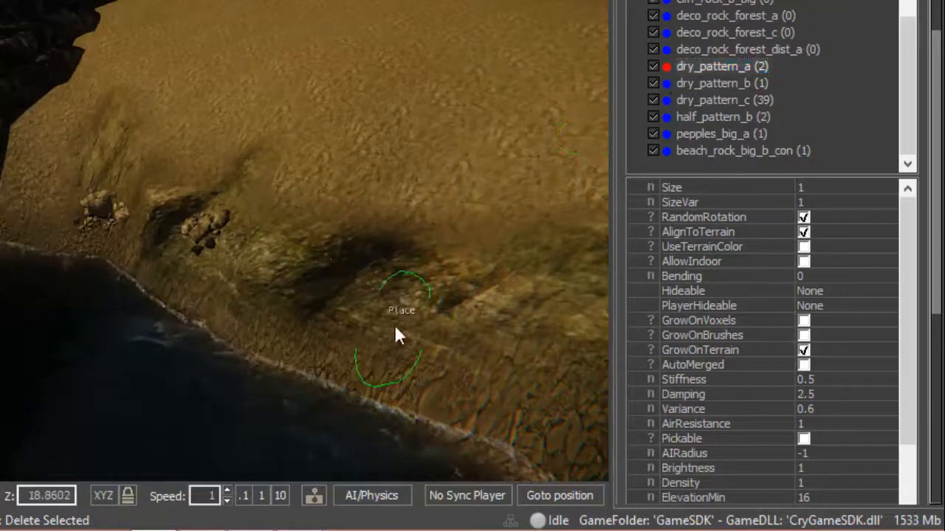
scroll(454, 351, up, 3)
key(w)
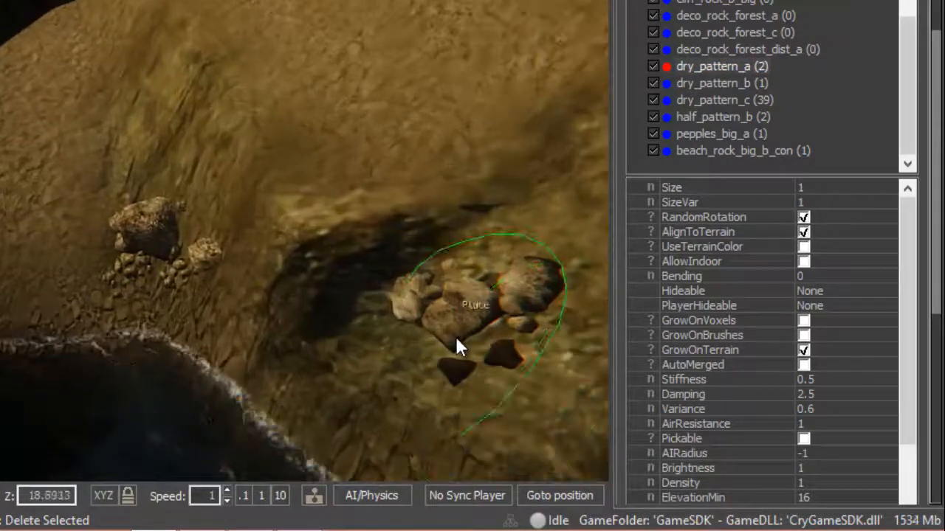
right_drag(455, 338, 457, 338)
middle_drag(457, 337, 458, 338)
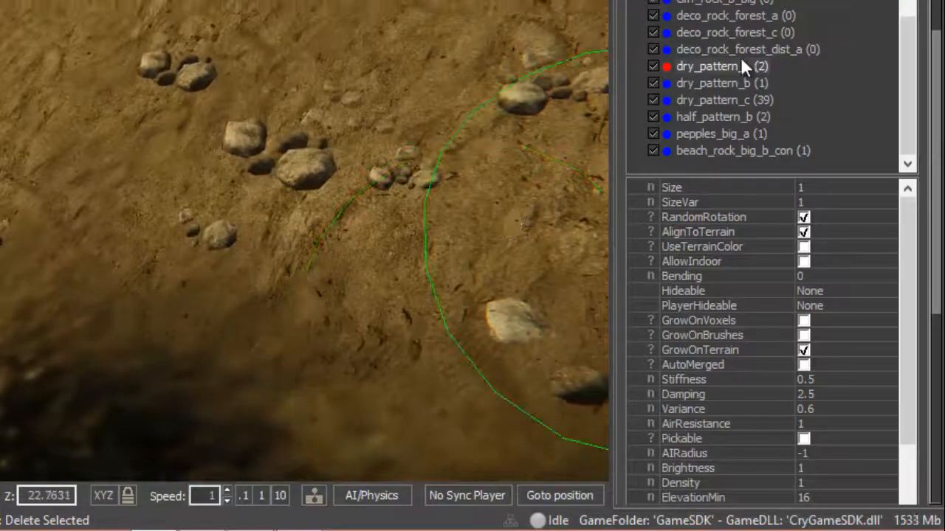
Place one deco_rock_forest_dist_a on the shore beside the large beach rock, undoing the first placement and placing it again
click(738, 50)
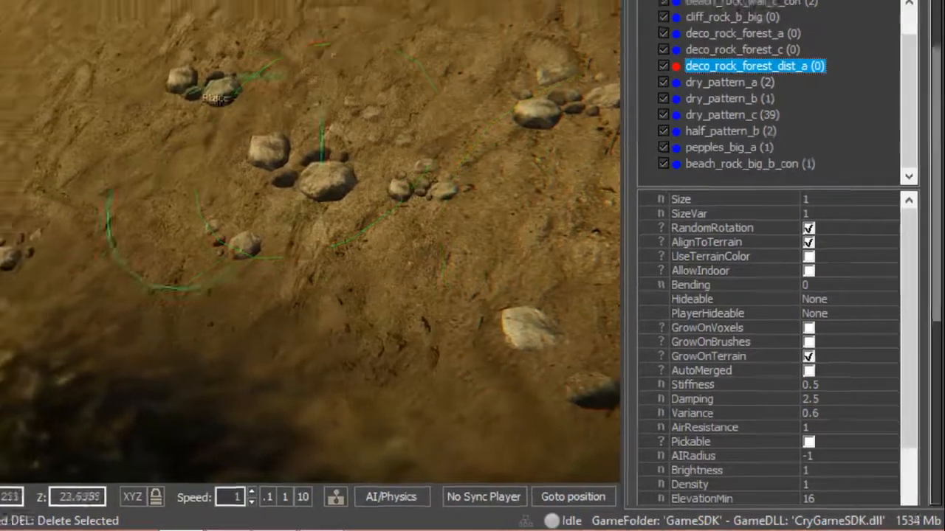
scroll(332, 258, down, 5)
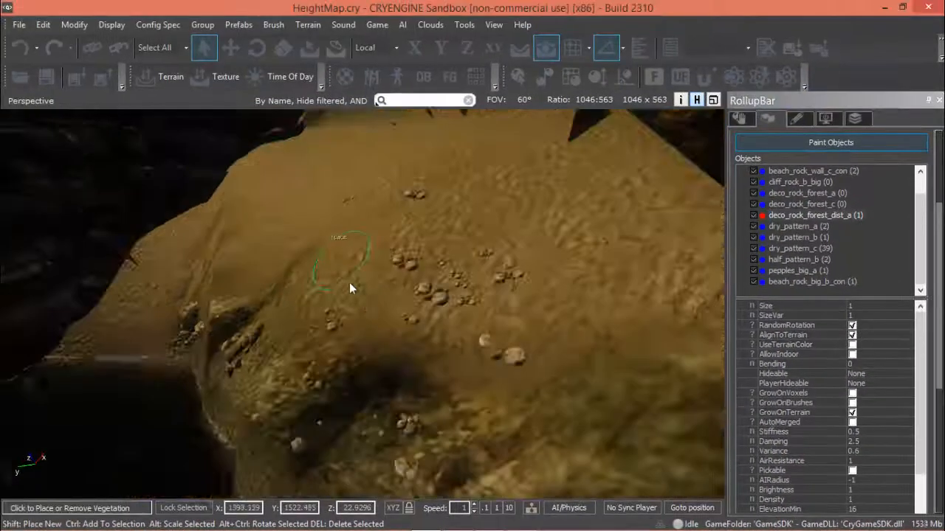
scroll(509, 369, down, 2)
scroll(514, 378, down, 6)
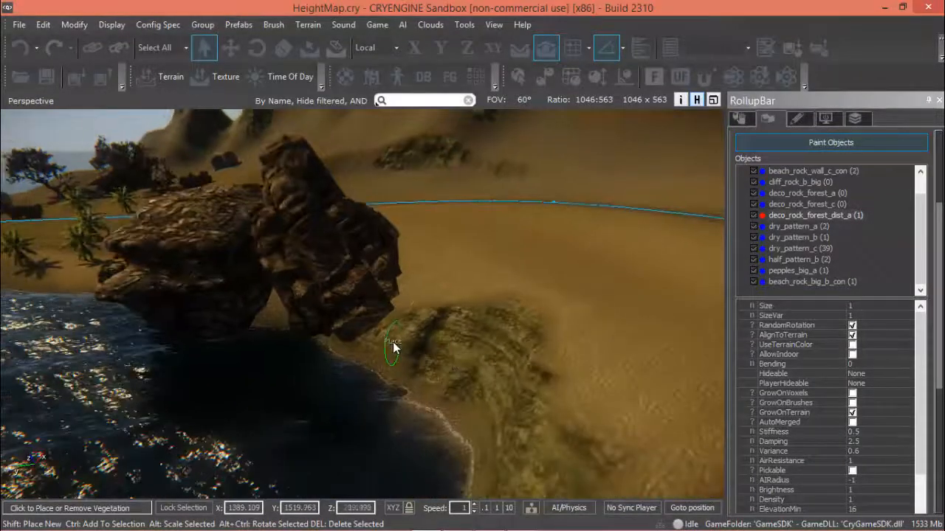
key(ctrl+z)
click(496, 404)
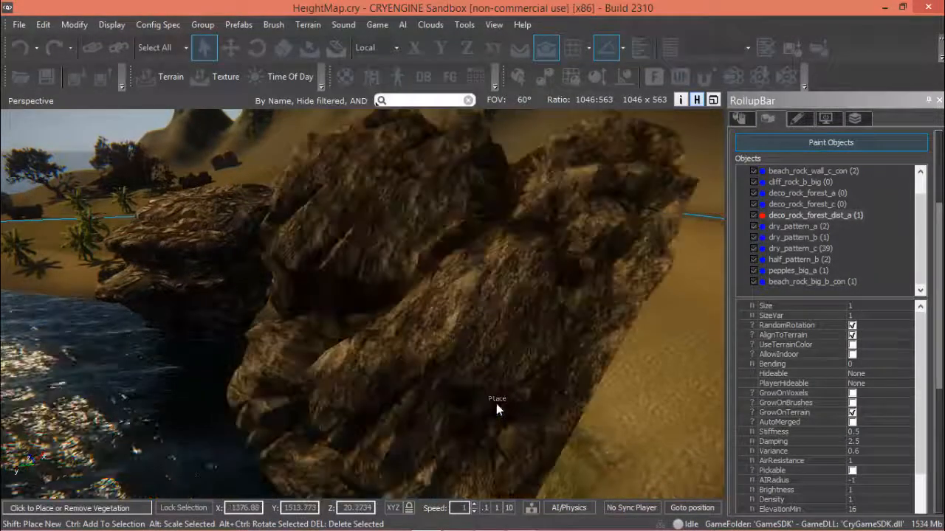
scroll(498, 412, down, 4)
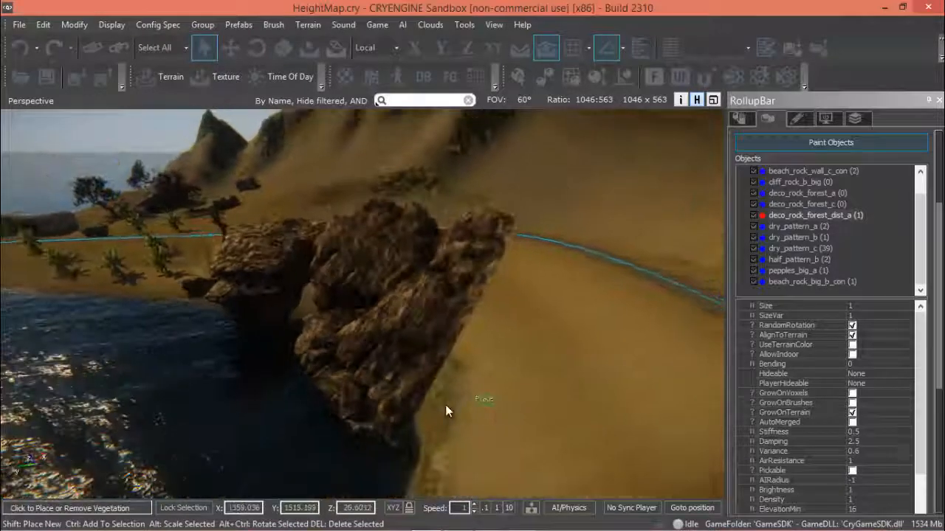
scroll(446, 404, up, 4)
middle_drag(446, 316, 436, 318)
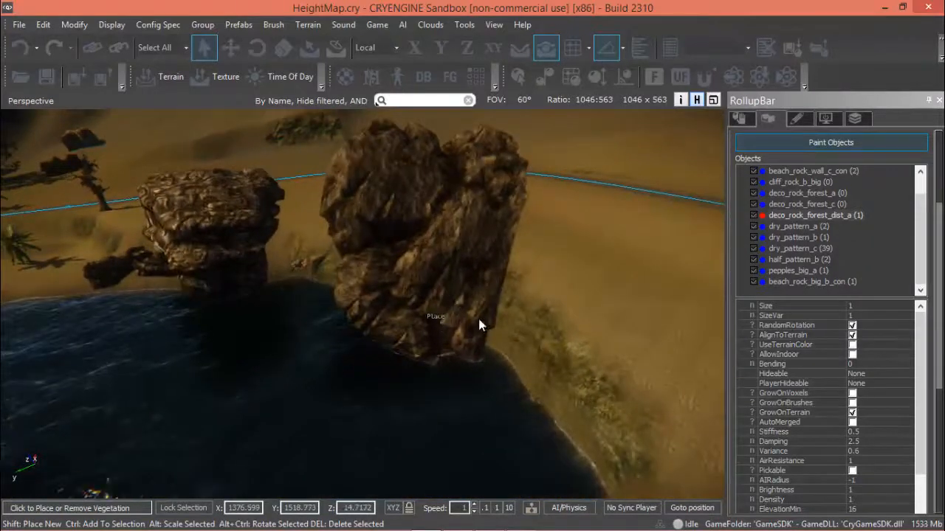
right_drag(446, 301, 443, 294)
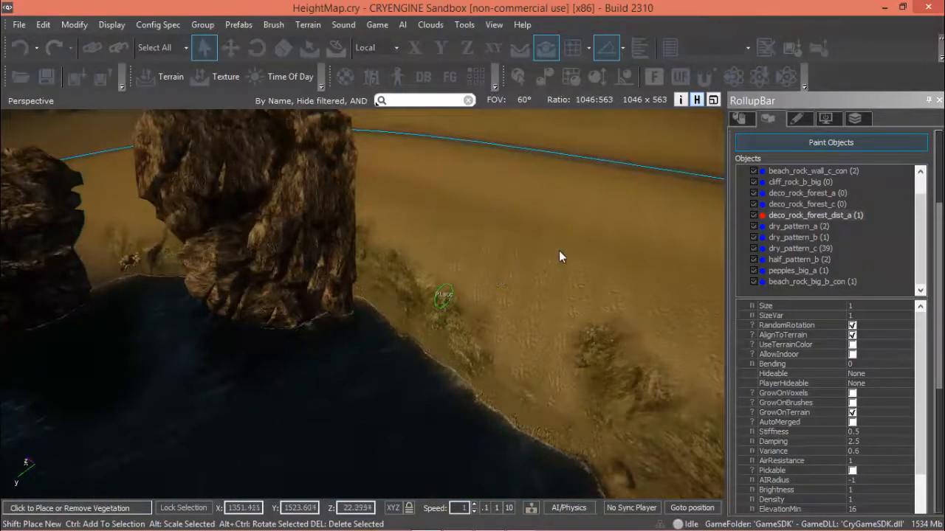
Place one deco_rock_forest_c and one deco_rock_forest_a along the shore beyond the tall rock
click(805, 205)
click(434, 273)
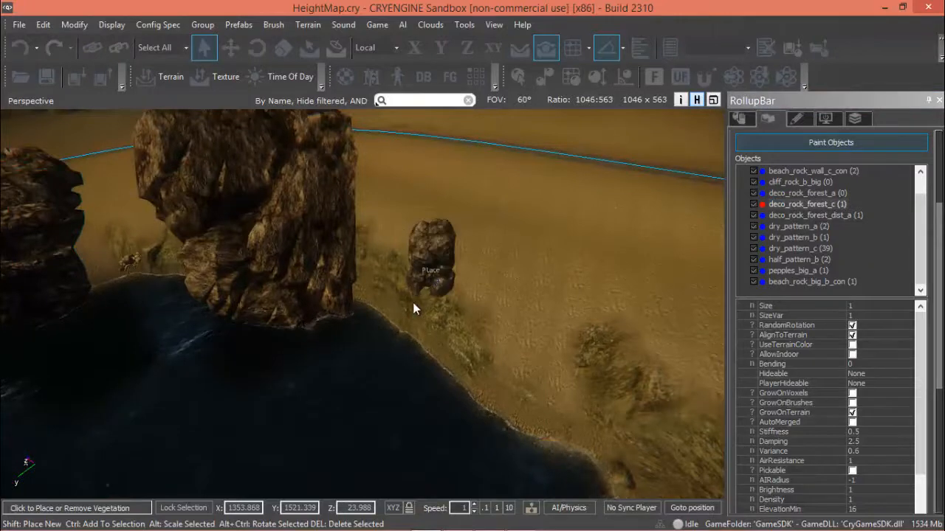
click(809, 194)
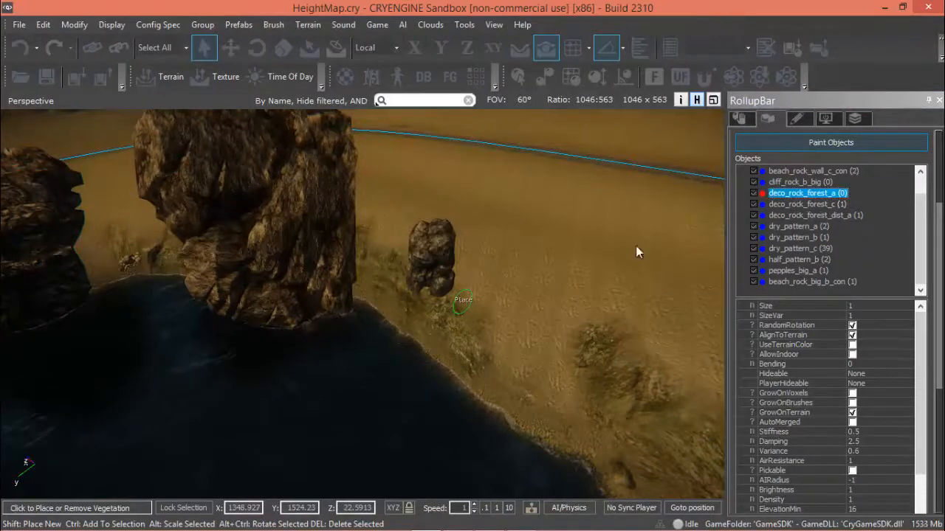
click(495, 341)
key(s)
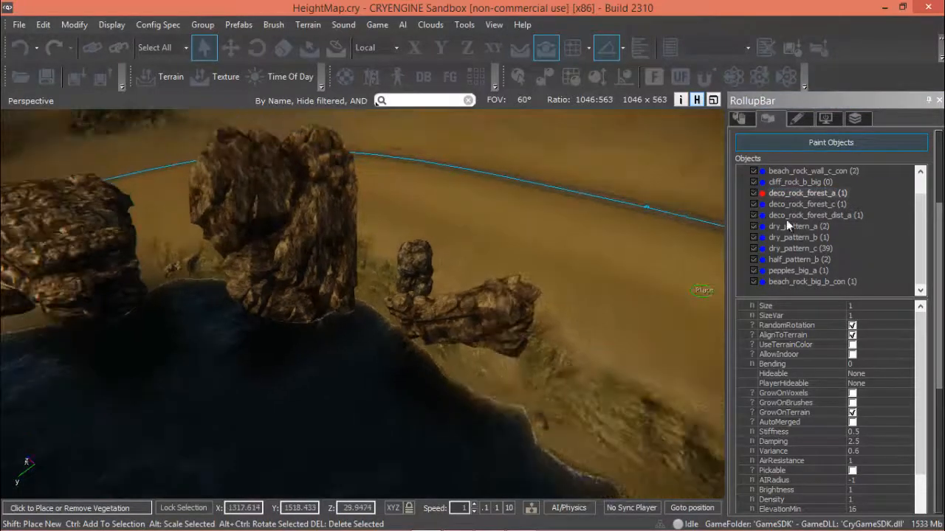
Place one cliff_rock_b_big beside the small shore rocks, and one beach_rock_wall_c_con just beyond it along the waterline
click(808, 183)
click(590, 401)
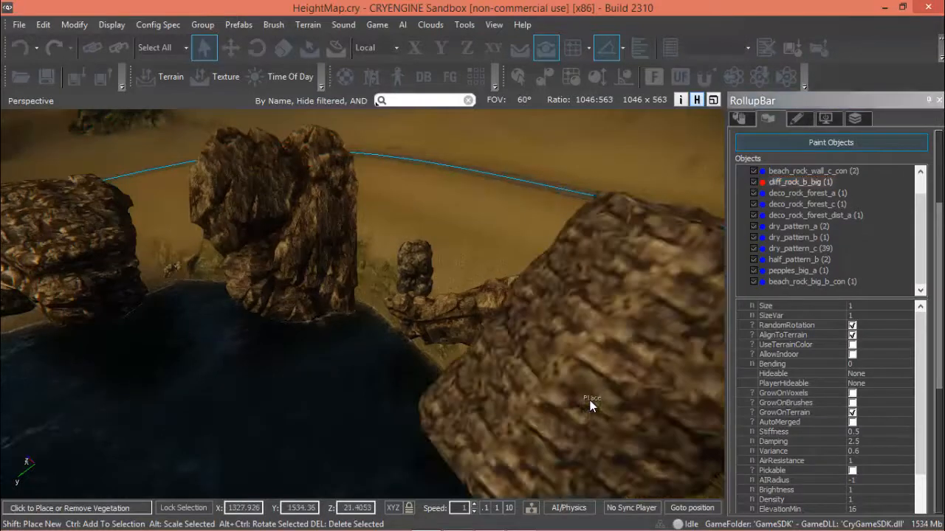
key(s)
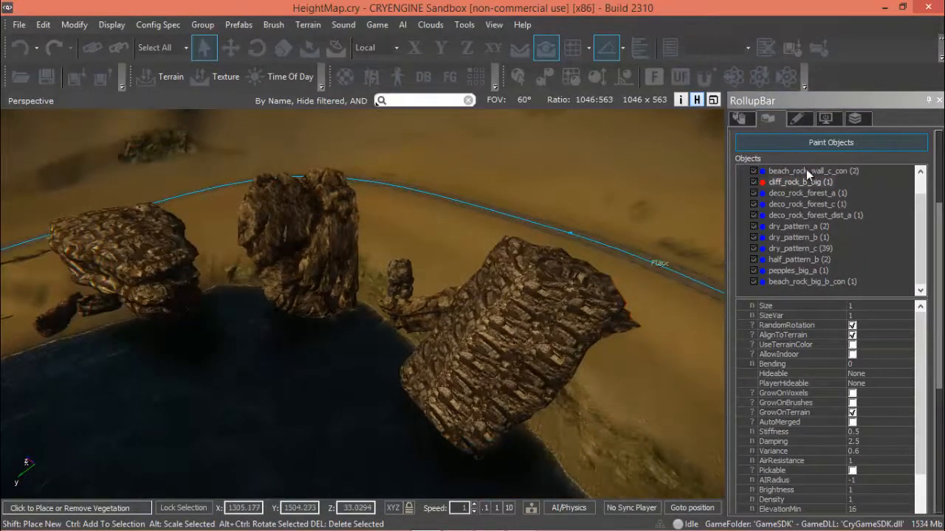
click(806, 170)
click(598, 436)
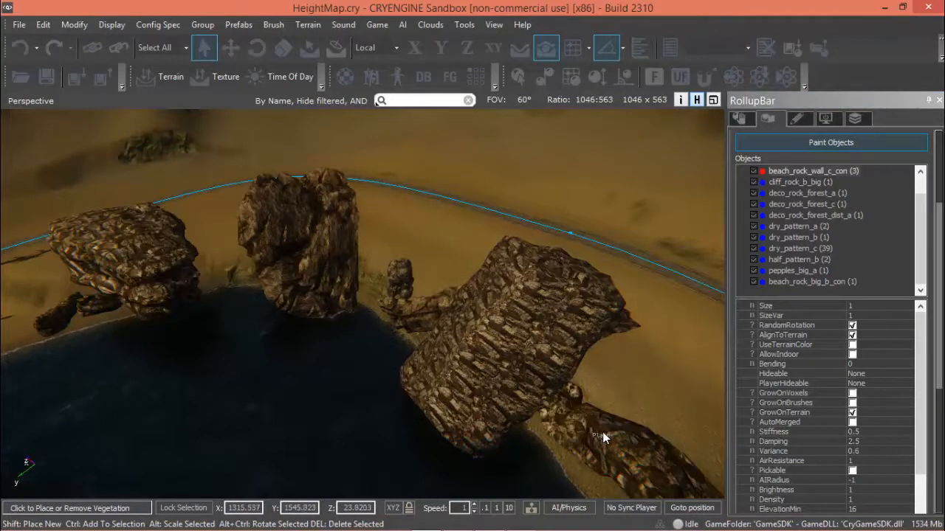
key(s)
mouse_move(631, 422)
middle_down()
mouse_move(568, 398)
mouse_move(637, 440)
middle_up()
key(d)
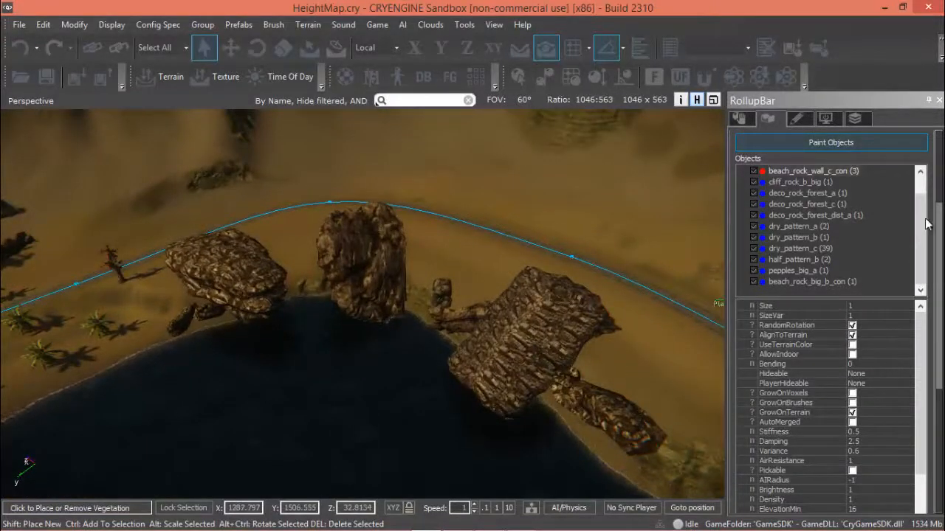
Set the Density of dry_pattern_a to 0.5
mouse_move(928, 228)
mouse_down()
mouse_move(927, 211)
mouse_move(928, 230)
mouse_up()
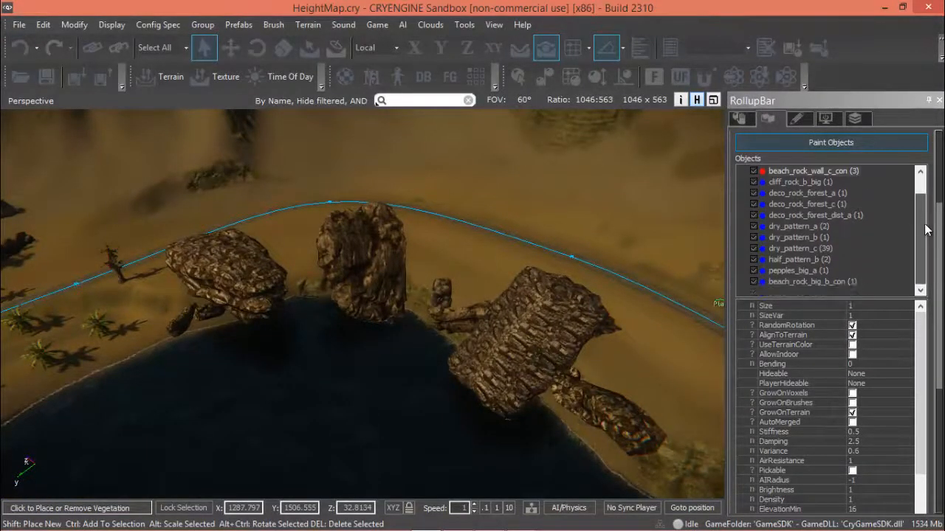
click(778, 271)
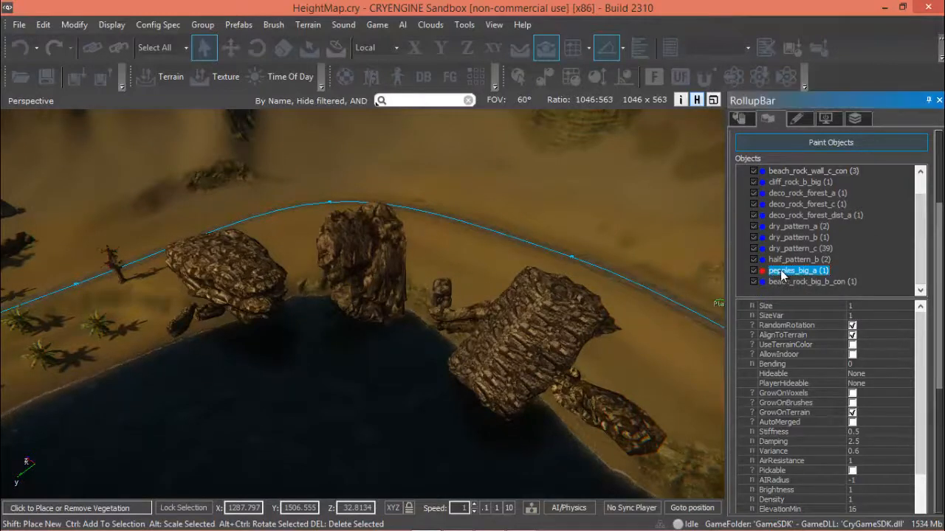
click(800, 226)
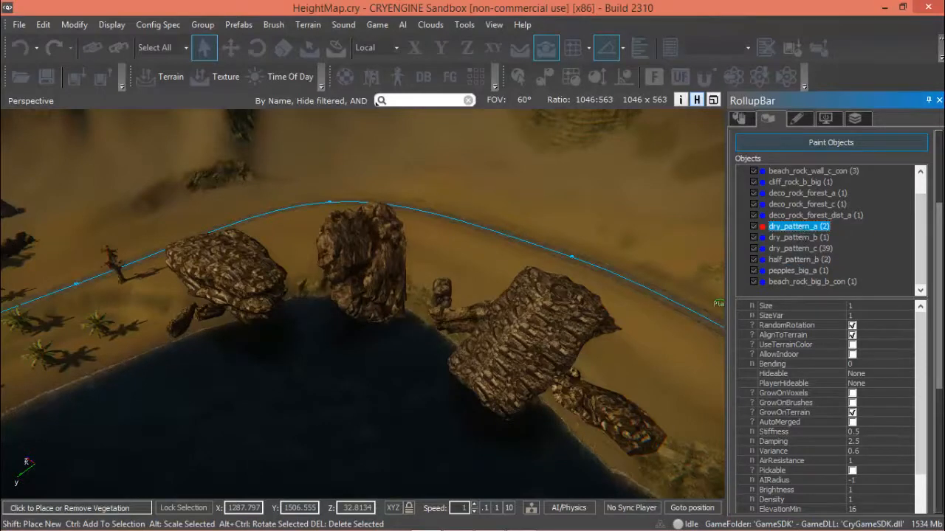
scroll(848, 310, down, 5)
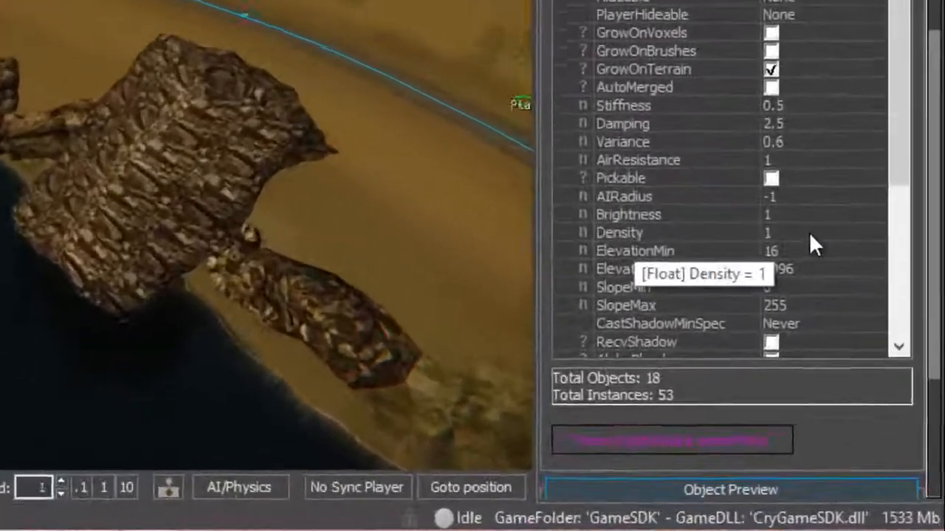
click(841, 314)
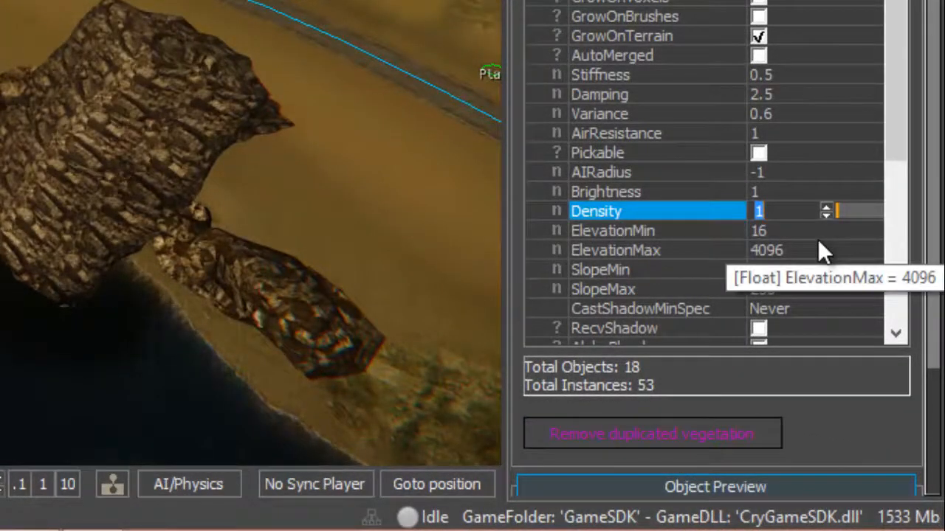
text(0.5)
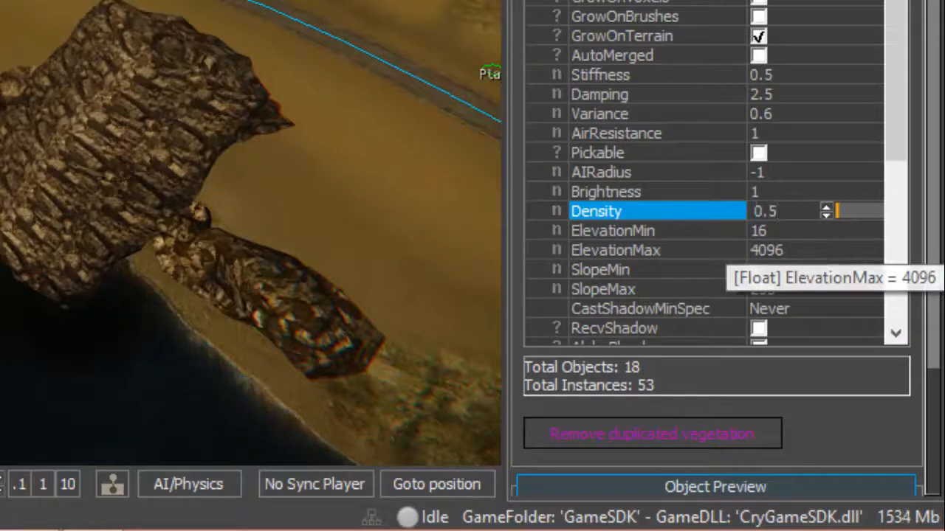
Enable the materials/terrain/pebbles_1 terrain layer for dry_pattern_a under Use On Terrain Layers
drag(895, 133, 877, 345)
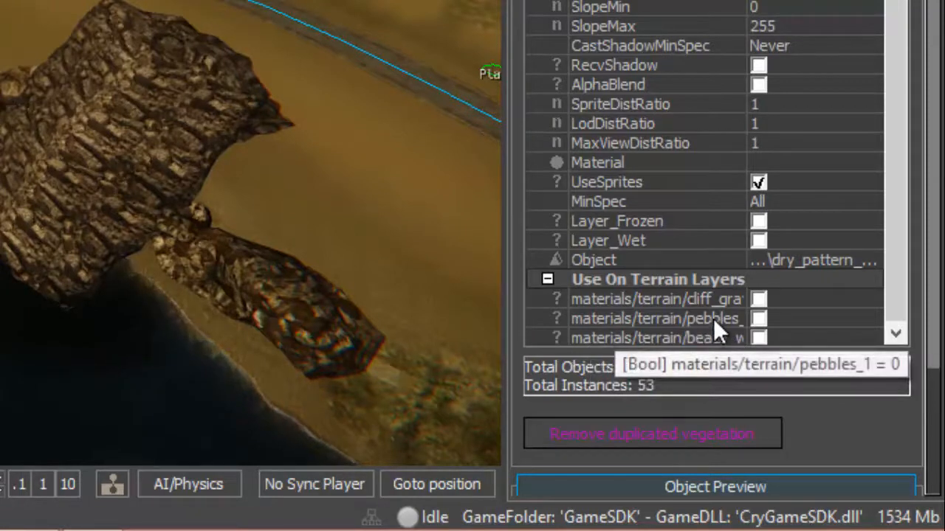
click(758, 318)
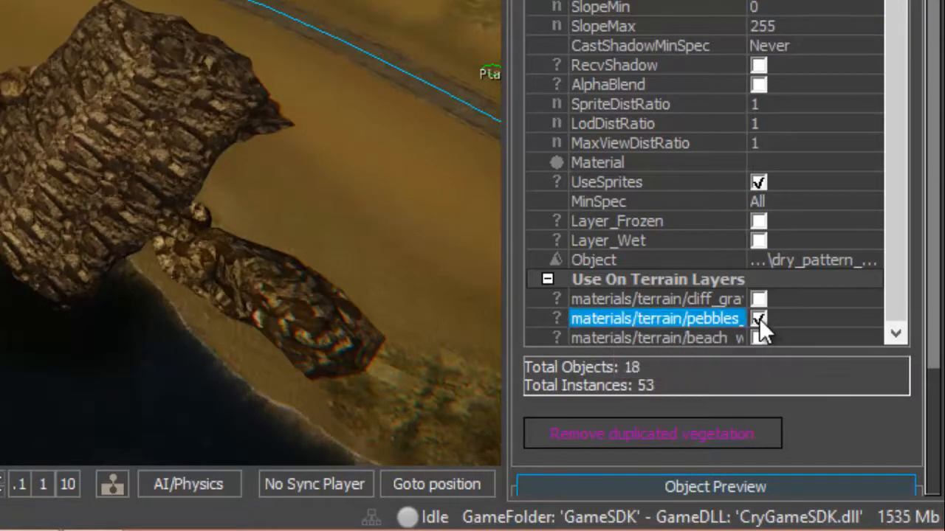
right_drag(289, 367, 191, 378)
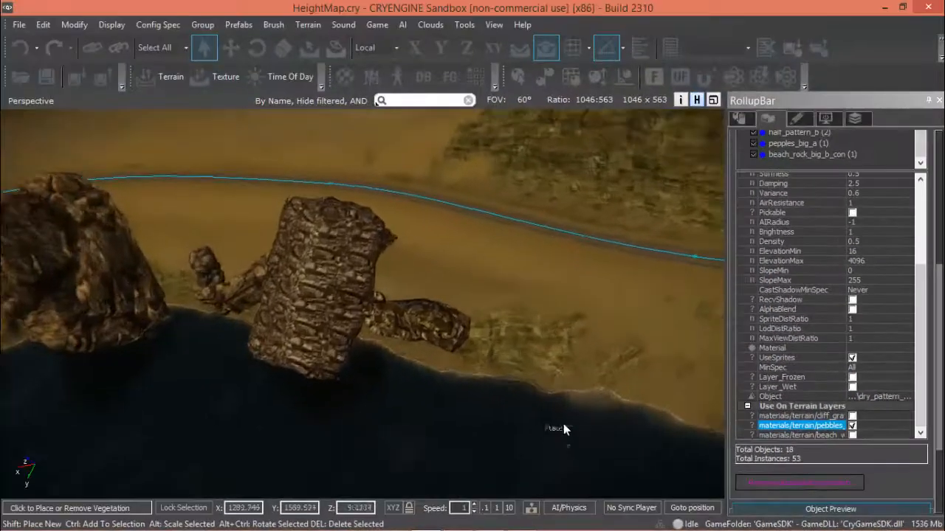
scroll(563, 423, up, 1)
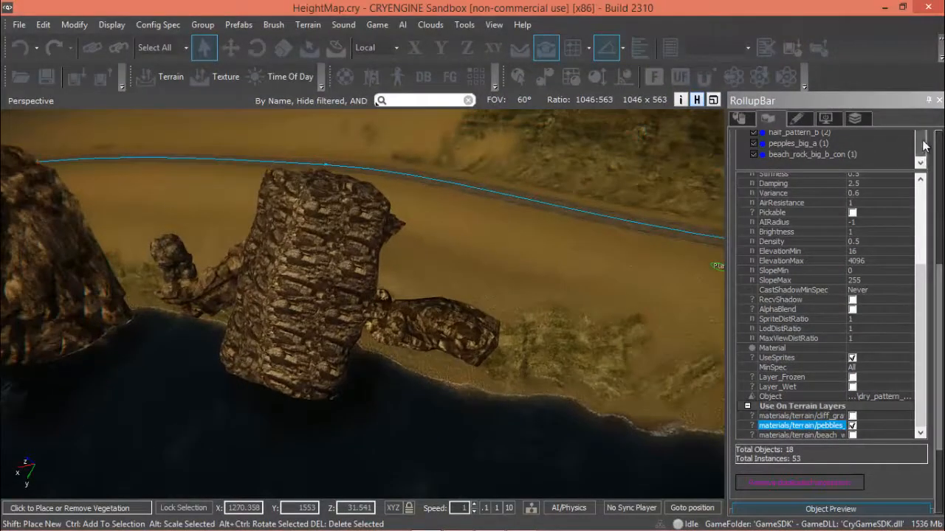
drag(923, 146, 927, 132)
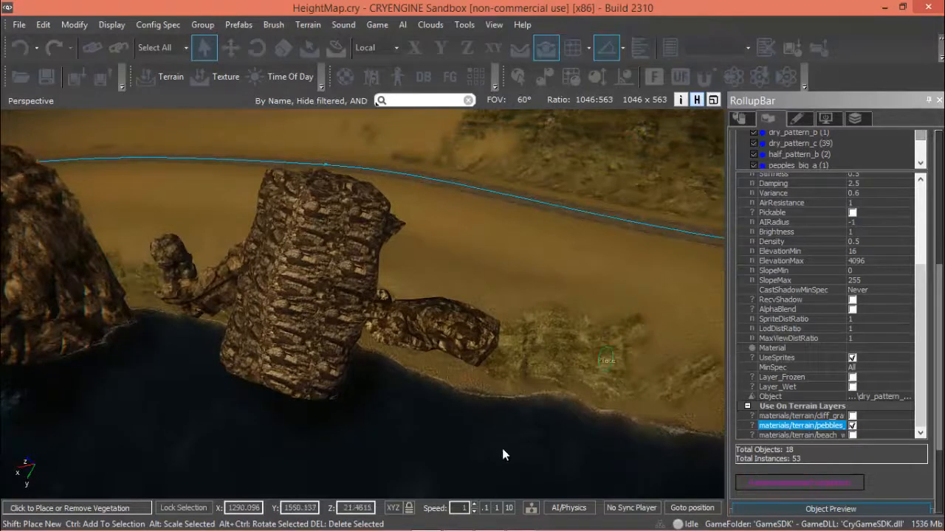
Set the Density of dry_pattern_a to 1
mouse_move(569, 385)
middle_down()
mouse_move(584, 395)
mouse_move(578, 387)
middle_up()
scroll(553, 387, up, 3)
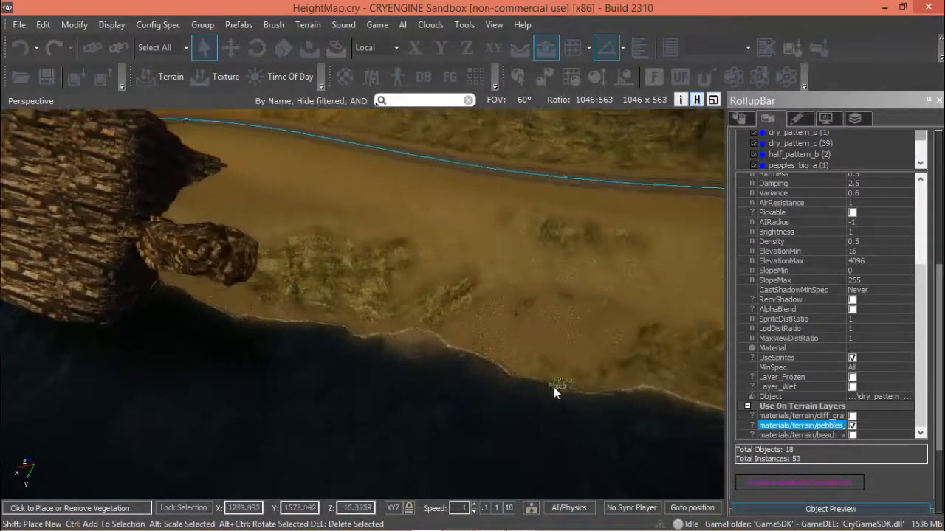
scroll(559, 382, up, 6)
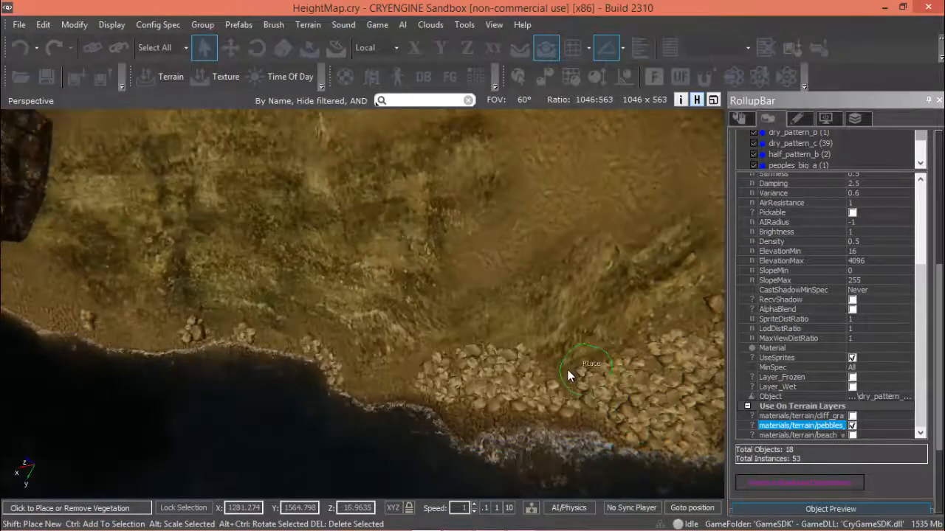
right_drag(588, 357, 543, 390)
scroll(543, 384, up, 6)
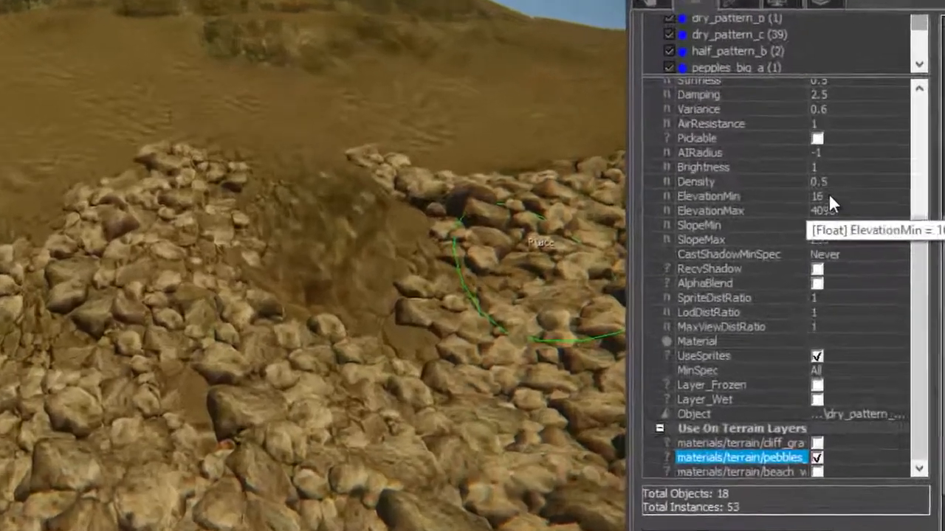
click(826, 181)
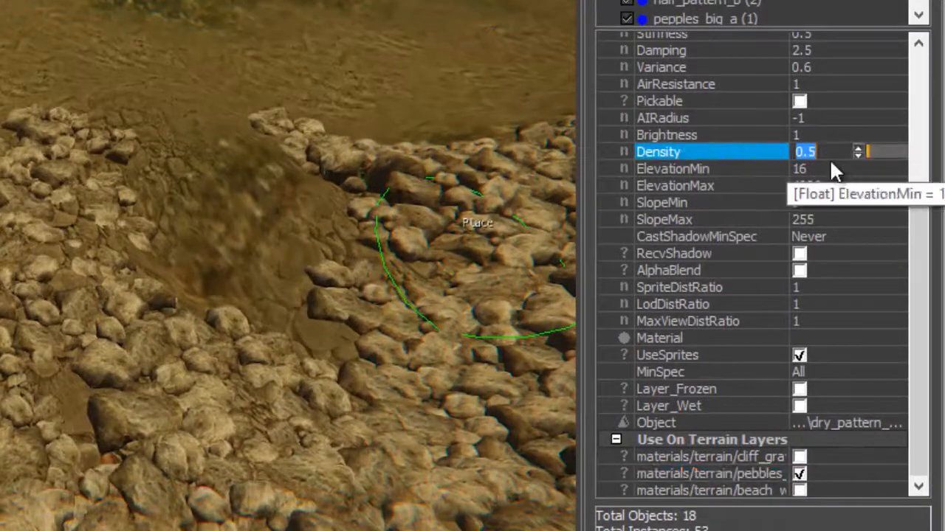
text(1)
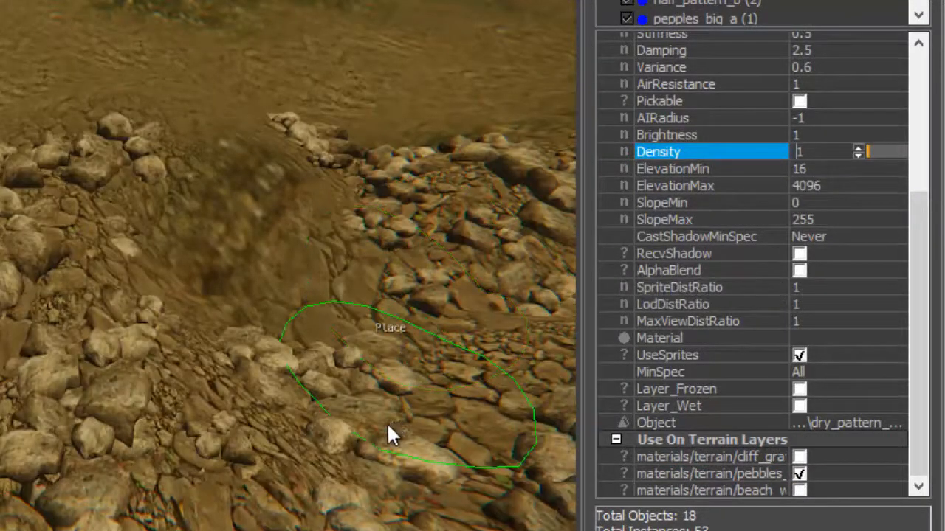
Try SizeVar values of 2 and 5 for dry_pattern_a
mouse_move(388, 424)
right_down()
mouse_move(406, 418)
mouse_move(393, 415)
mouse_move(430, 424)
mouse_move(403, 428)
mouse_move(416, 427)
mouse_move(377, 465)
mouse_move(396, 489)
mouse_move(130, 436)
mouse_move(106, 443)
right_up()
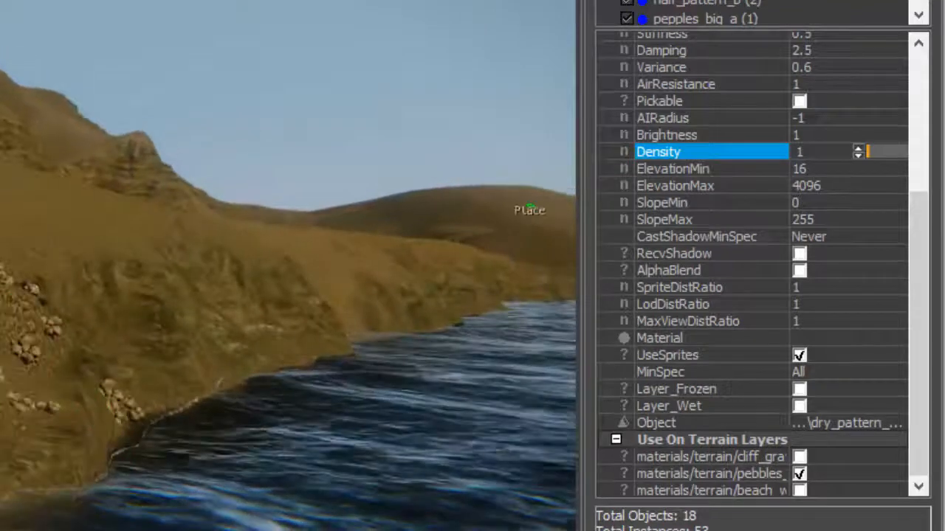
scroll(928, 89, up, 5)
click(825, 59)
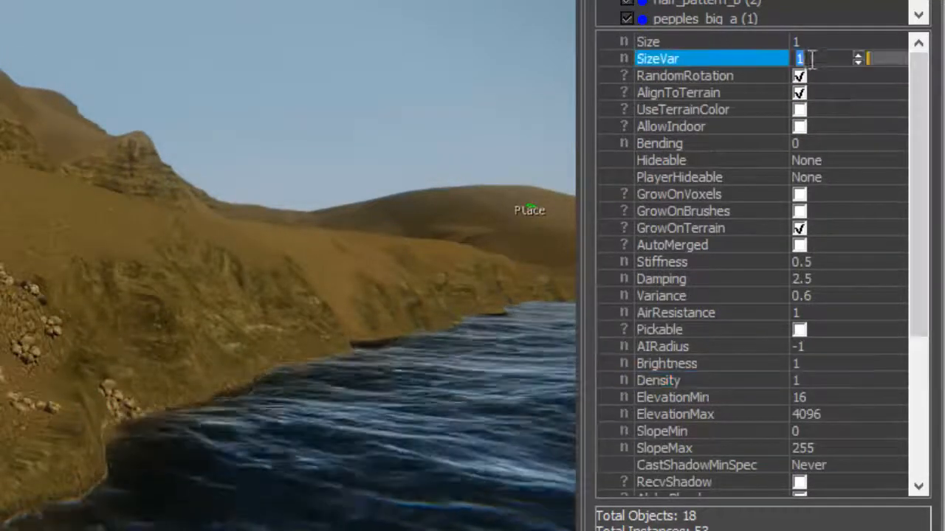
key(BackSpace)
text(2)
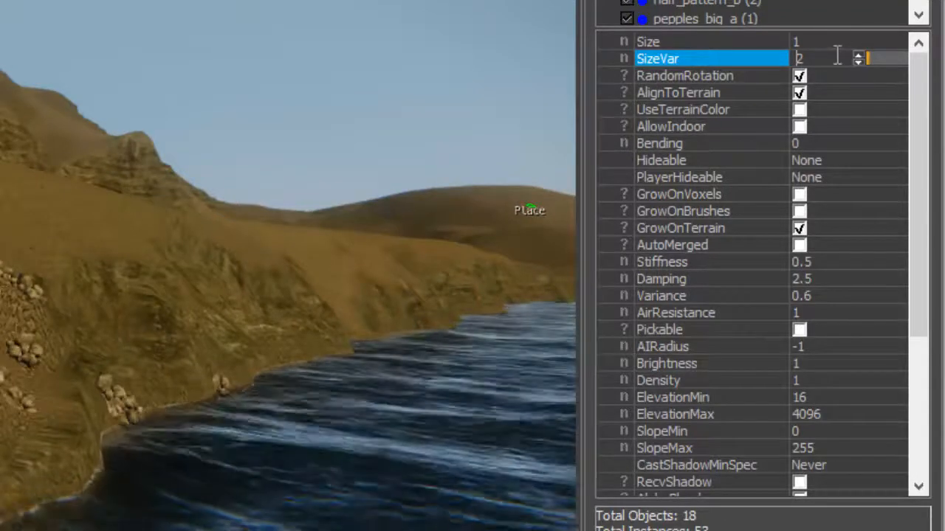
key(BackSpace)
text(5)
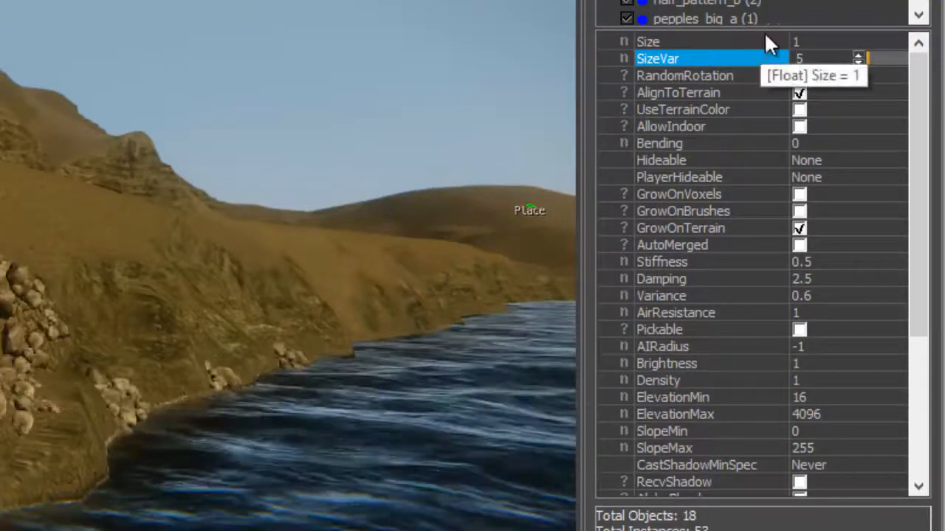
Inspect the shore rocks up close and set the SizeVar of dry_pattern_a to 10
scroll(237, 294, up, 5)
mouse_move(233, 297)
right_down()
mouse_move(277, 275)
mouse_move(189, 284)
mouse_move(52, 269)
mouse_move(194, 286)
mouse_move(104, 290)
mouse_move(222, 301)
mouse_move(198, 289)
mouse_move(177, 329)
mouse_move(101, 373)
mouse_move(135, 373)
mouse_move(131, 415)
mouse_move(145, 447)
mouse_move(96, 456)
mouse_move(143, 435)
right_up()
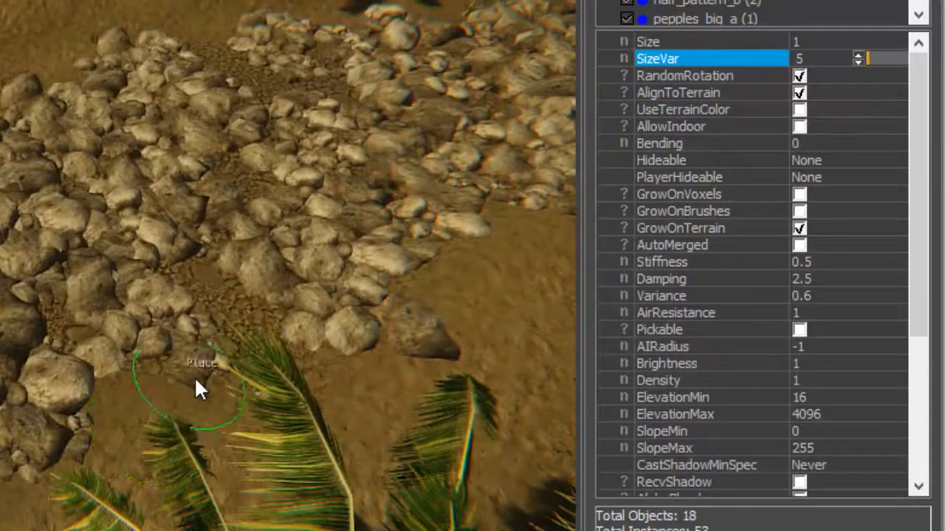
mouse_move(194, 377)
right_down()
mouse_move(190, 387)
mouse_move(177, 362)
mouse_move(180, 391)
mouse_move(137, 425)
mouse_move(177, 415)
mouse_move(187, 441)
mouse_move(217, 458)
mouse_move(212, 452)
mouse_move(242, 428)
right_up()
key(a)
key(w)
right_drag(427, 330, 473, 313)
right_drag(404, 347, 357, 373)
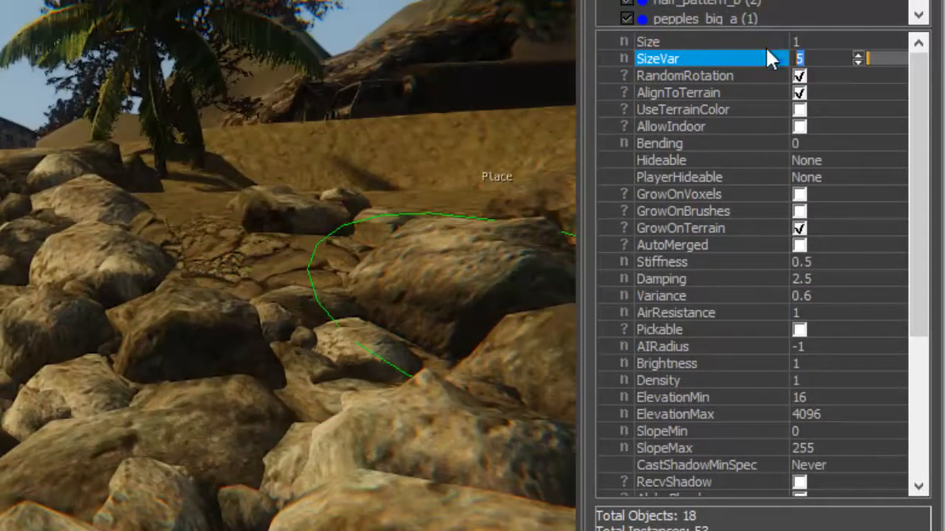
text(10)
key(Return)
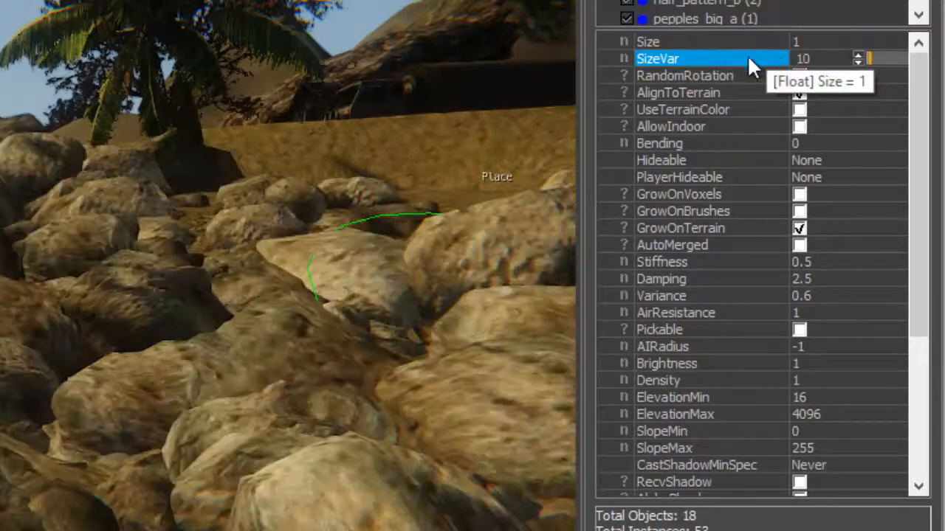
Thin out the shore rocks by setting the Density of dry_pattern_a to 2
right_drag(310, 357, 388, 346)
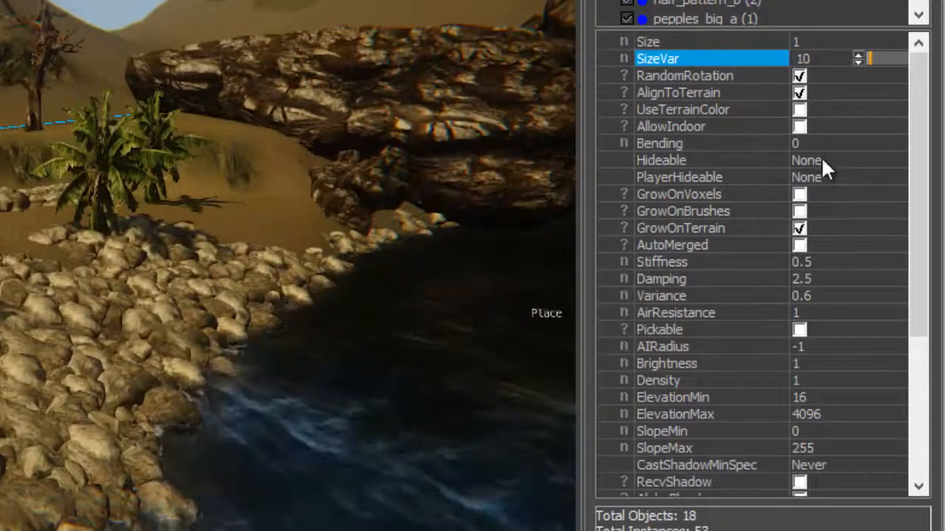
click(822, 298)
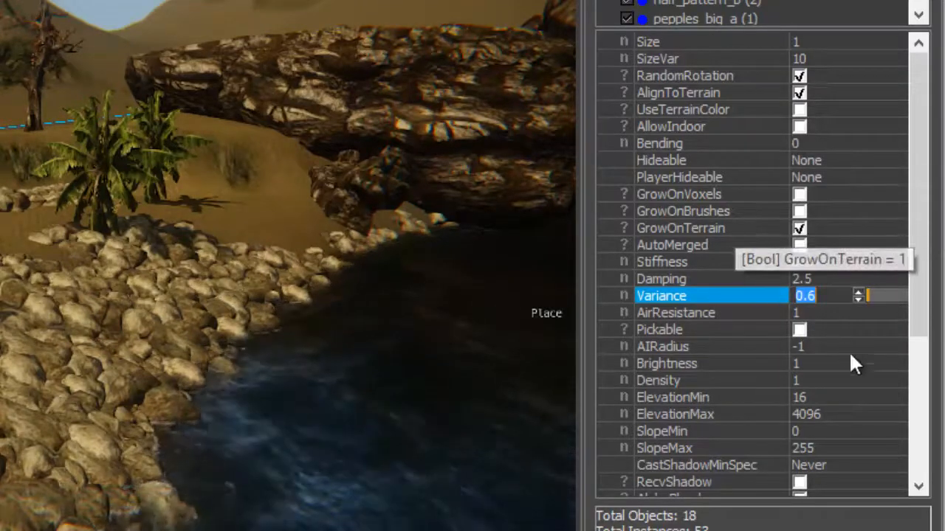
click(819, 380)
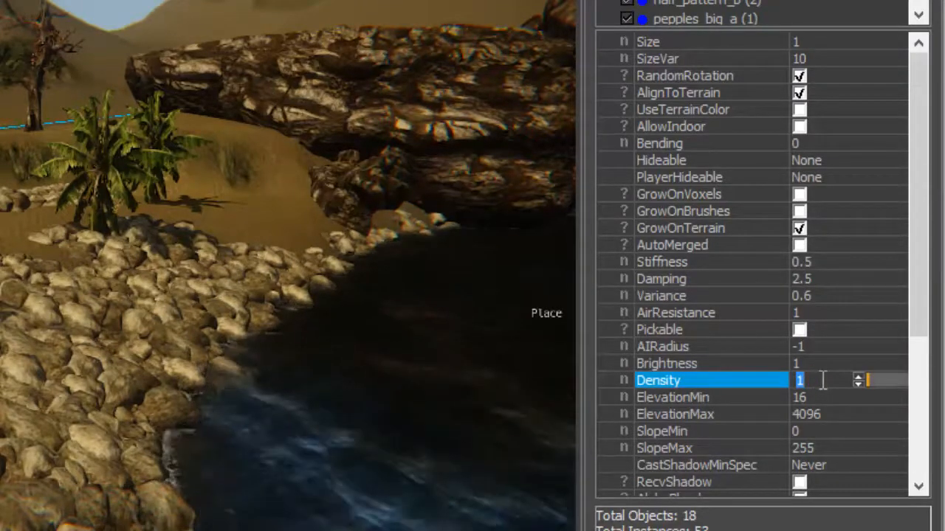
text(2)
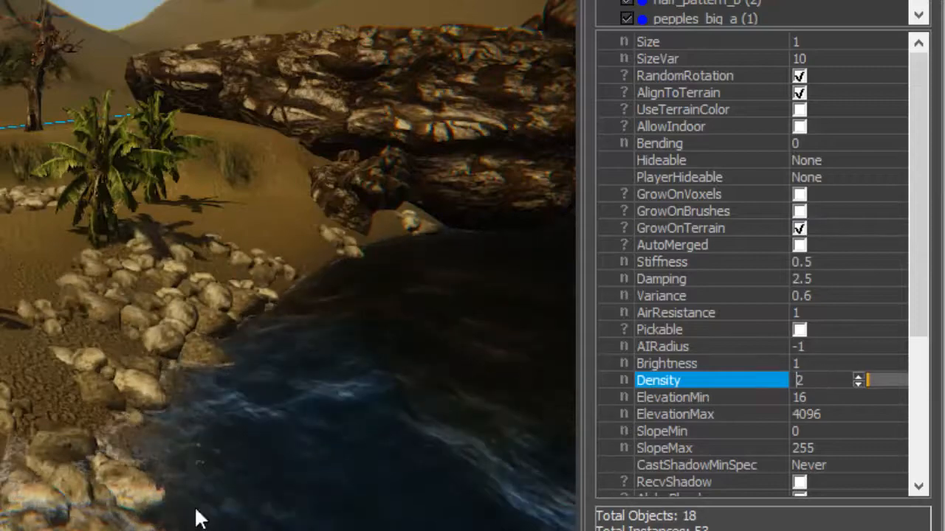
Examine how the rocks are spread along the shore and around the road
right_drag(195, 509, 191, 493)
key(w)
key(w)
key(s)
key(w)
mouse_move(256, 457)
right_down()
mouse_move(312, 455)
mouse_move(254, 460)
mouse_move(317, 422)
mouse_move(266, 418)
mouse_move(322, 400)
mouse_move(160, 416)
mouse_move(183, 421)
mouse_move(170, 416)
mouse_move(168, 429)
mouse_move(185, 421)
mouse_move(166, 422)
right_up()
key(a)
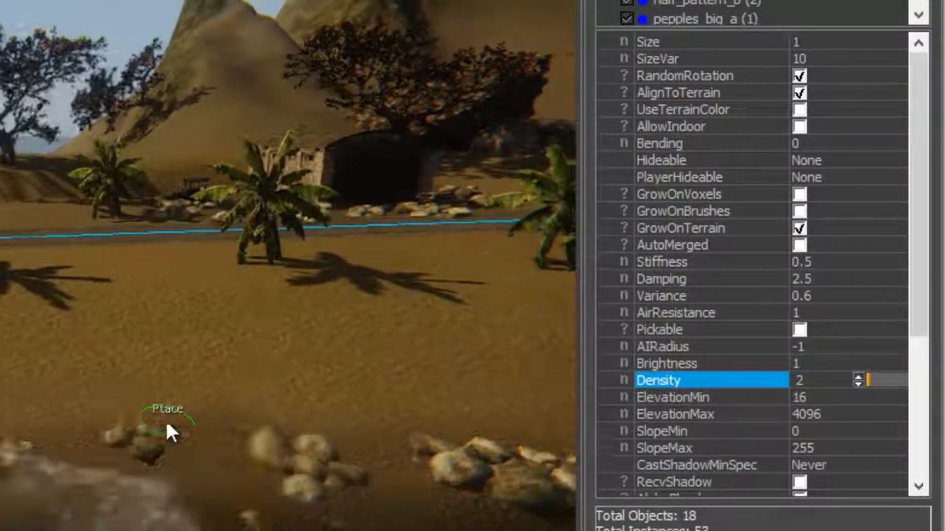
key(w)
mouse_move(316, 369)
right_down()
mouse_move(354, 369)
mouse_move(344, 399)
mouse_move(340, 371)
mouse_move(363, 377)
mouse_move(302, 333)
right_up()
key(s)
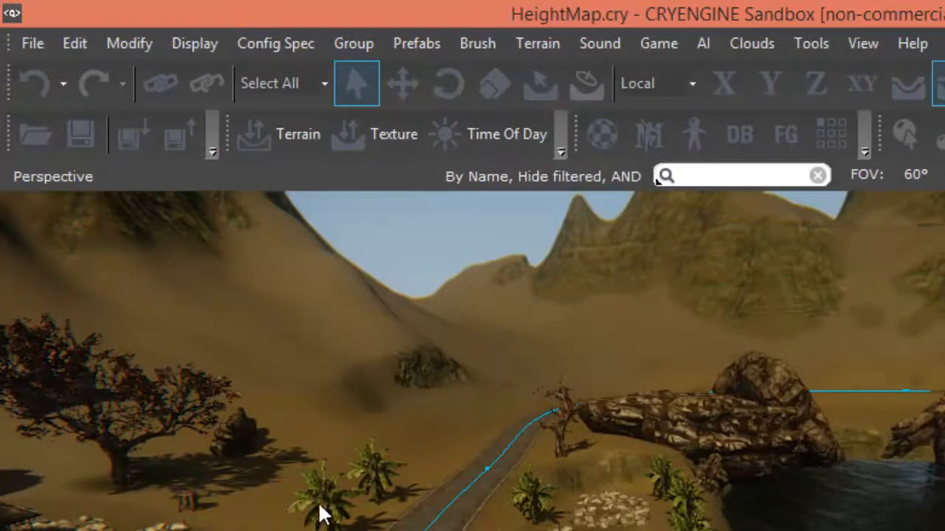
Add a new terrain texture layer and give it the grey.dds texture
click(401, 134)
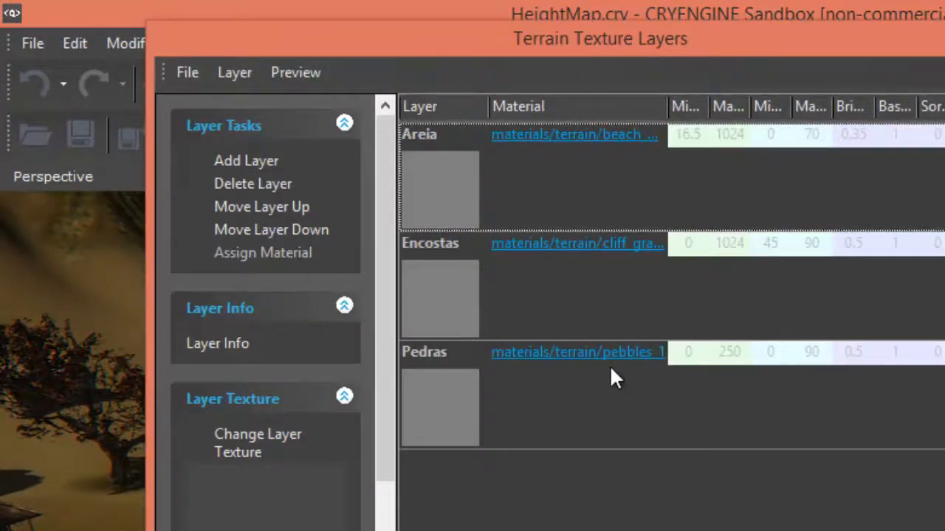
double_click(435, 355)
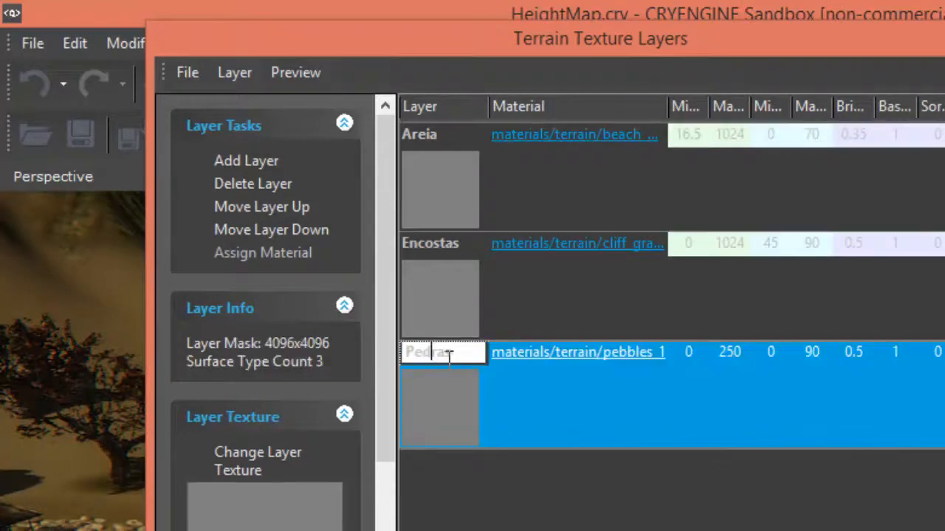
click(562, 418)
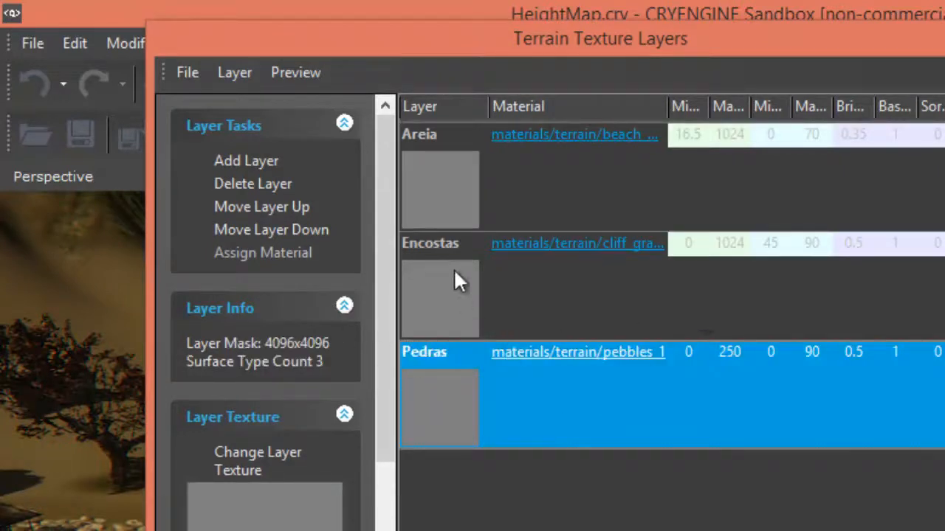
click(248, 163)
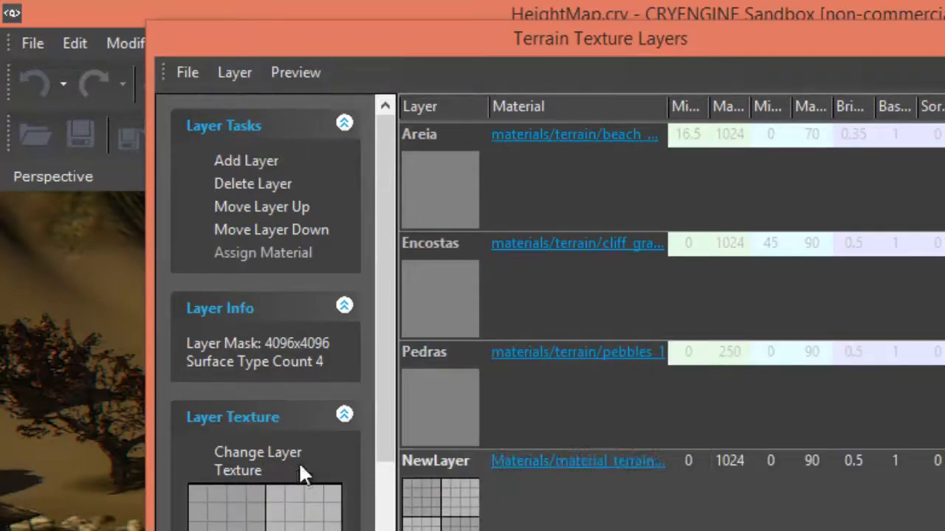
click(262, 464)
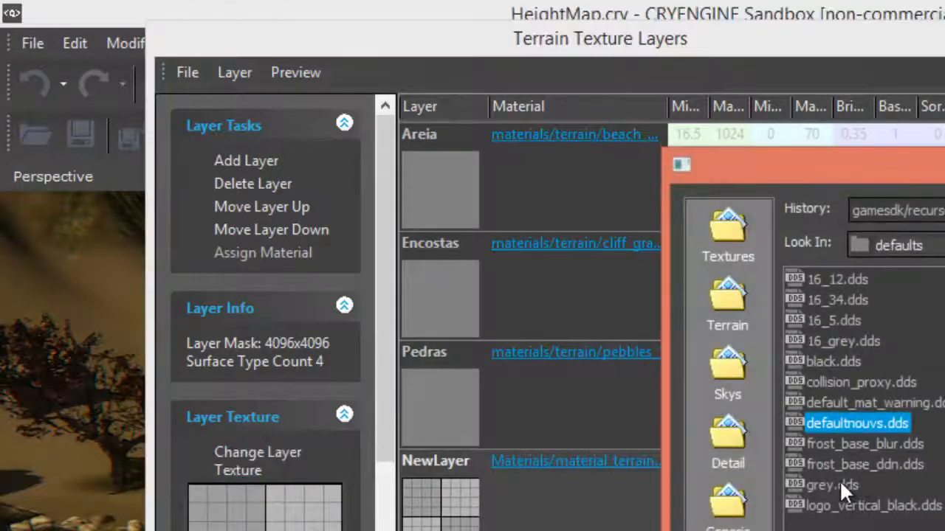
click(837, 486)
double_click(831, 486)
Rename the new terrain texture layer Pavimentacao
click(422, 480)
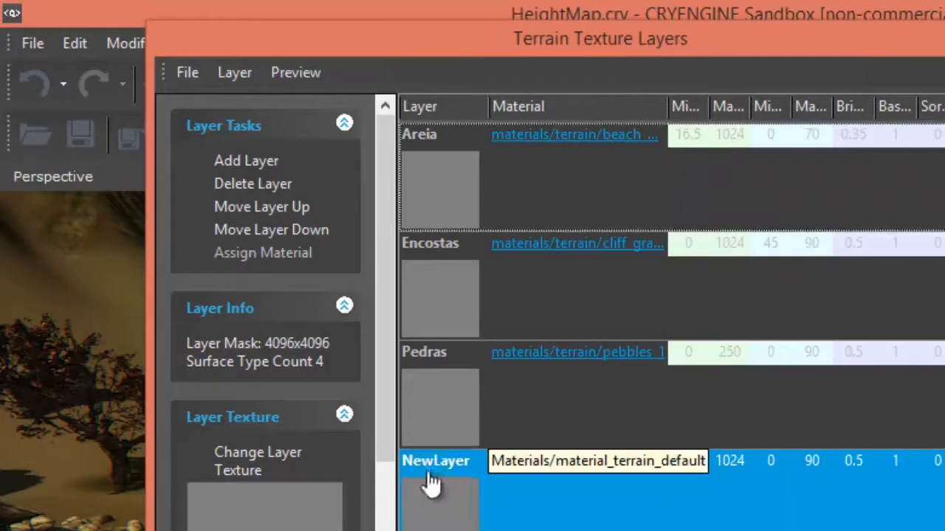
click(423, 460)
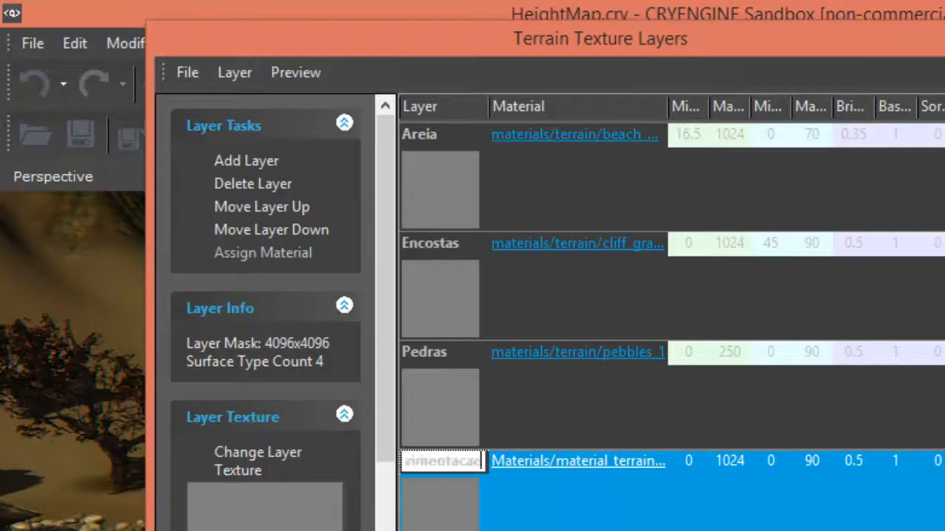
key(Return)
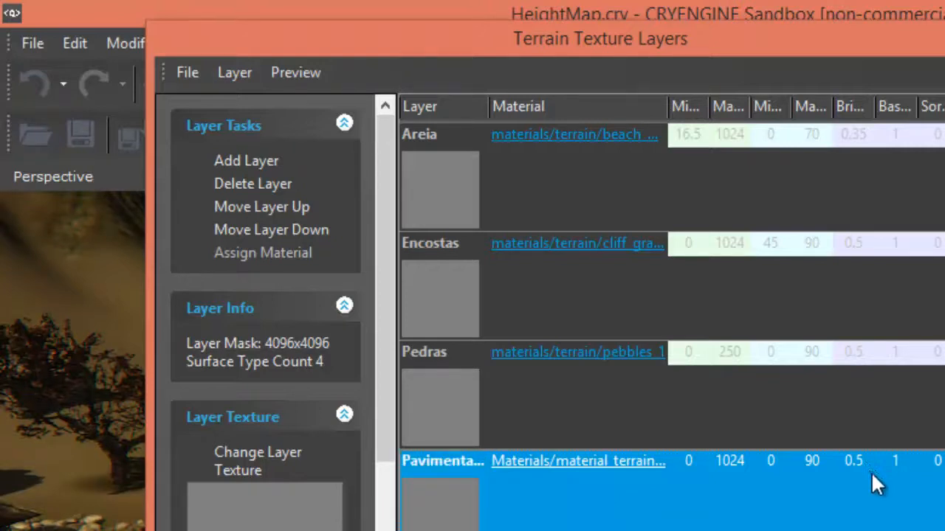
Assign the materials/terrain/pebbles01 material to the Pavimentacao terrain texture layer
click(633, 468)
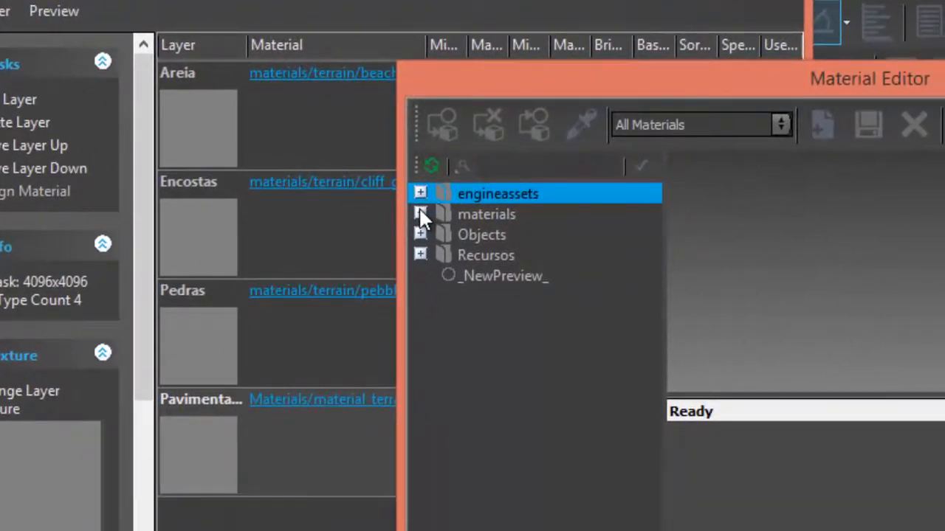
click(589, 256)
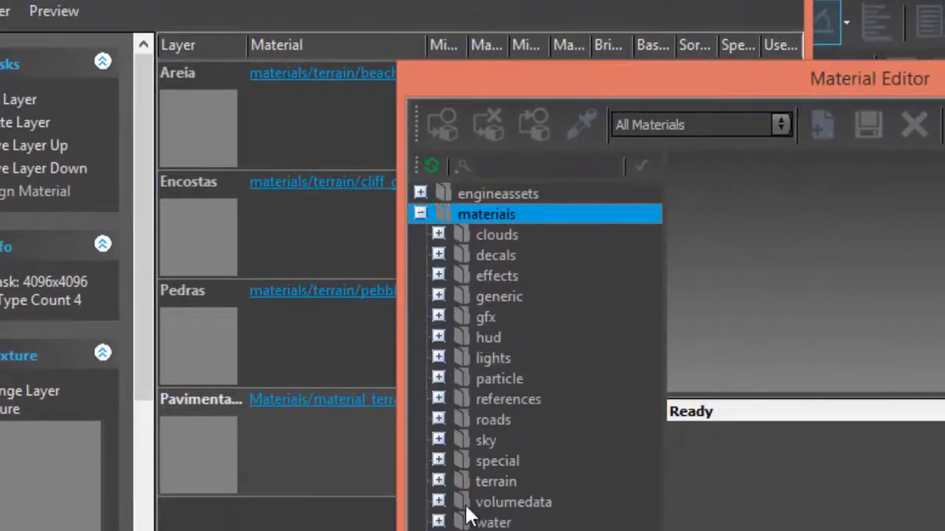
click(438, 482)
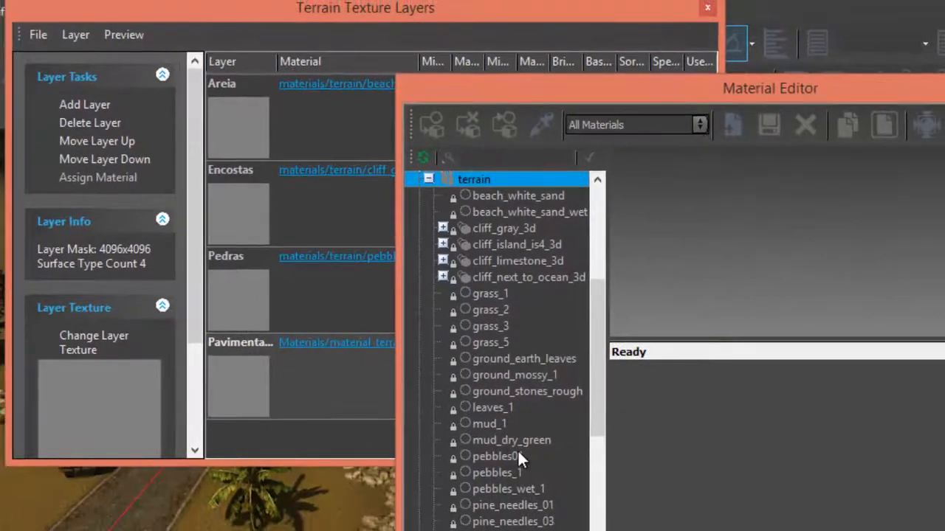
click(518, 456)
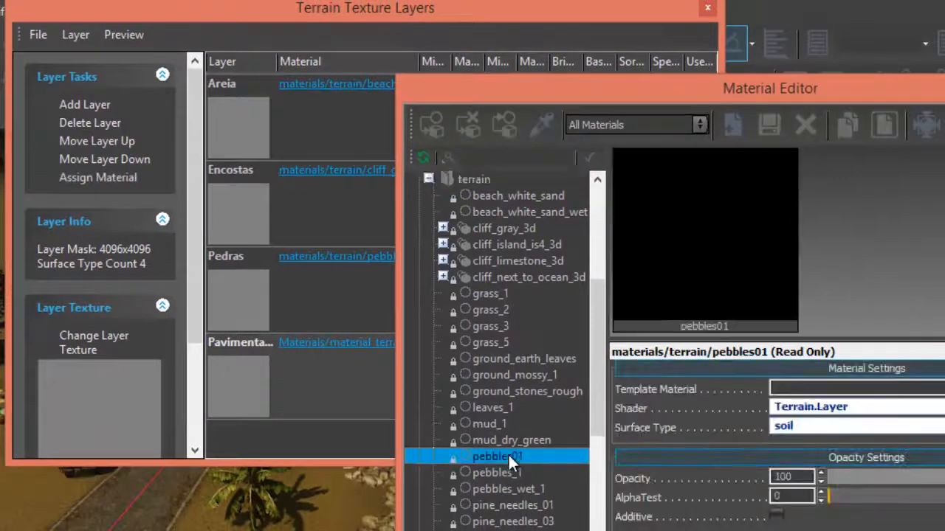
click(283, 395)
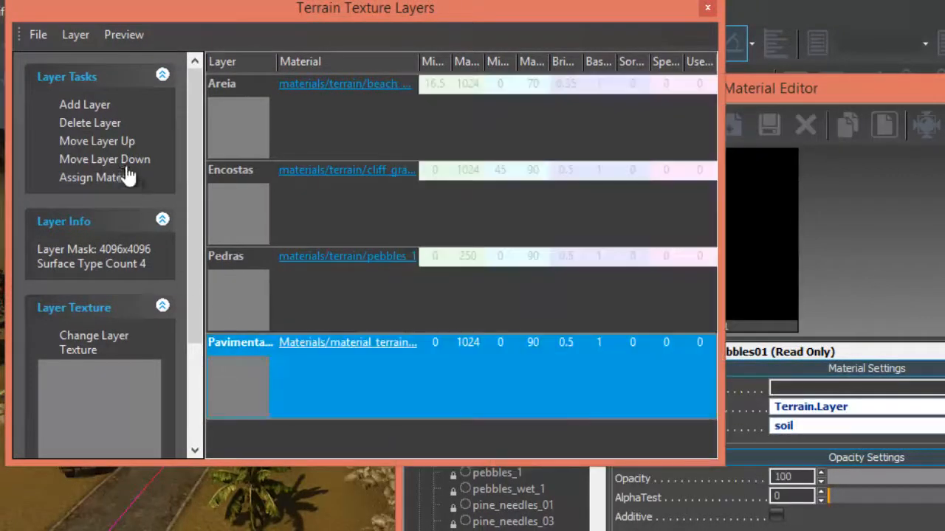
click(65, 183)
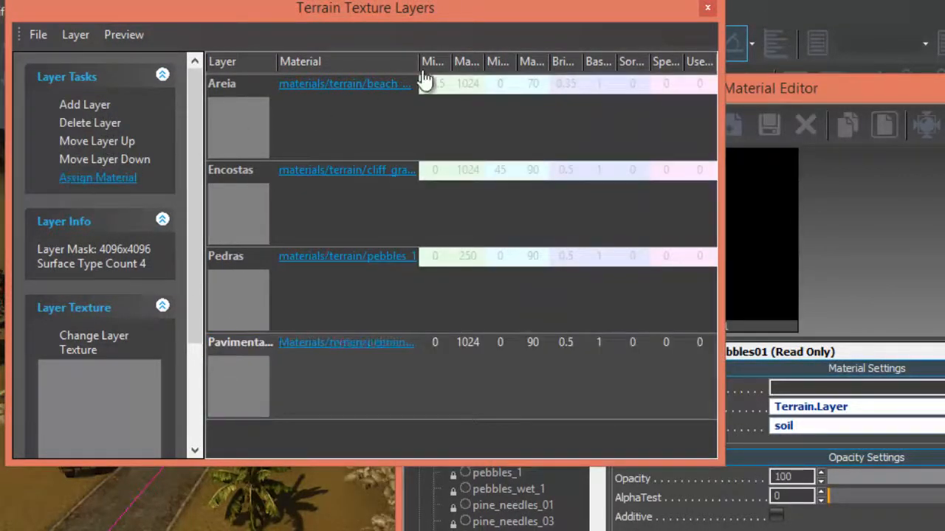
Close the Terrain Texture Layers and Material Editor windows and bring up the Layer Painter's layer settings for Pavimentacao
click(707, 10)
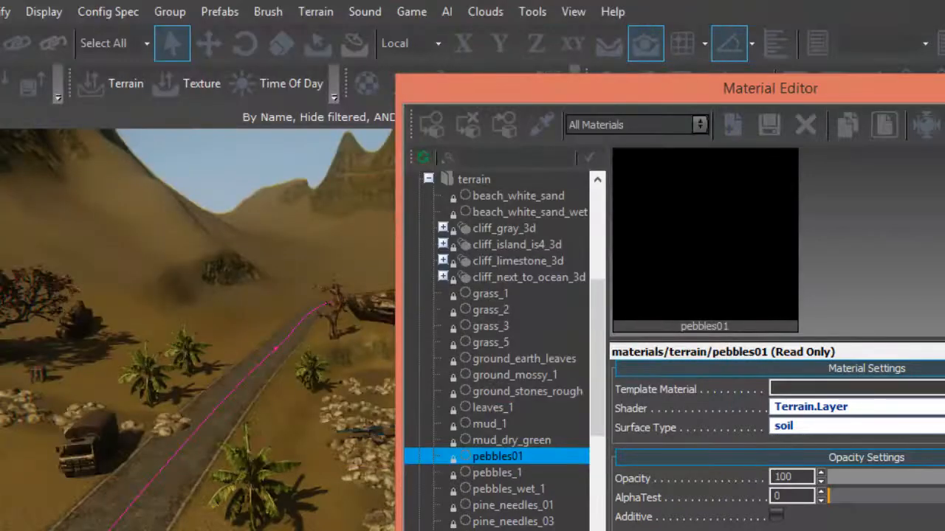
click(943, 84)
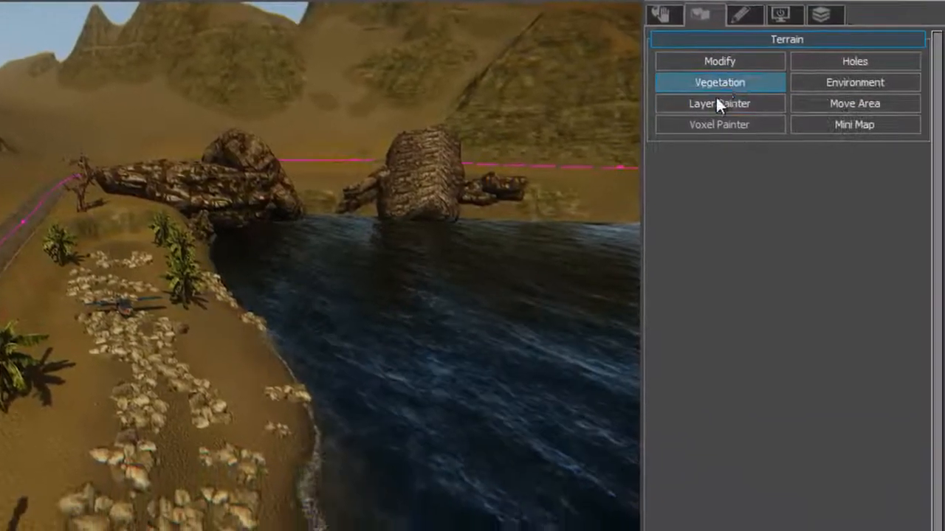
click(708, 104)
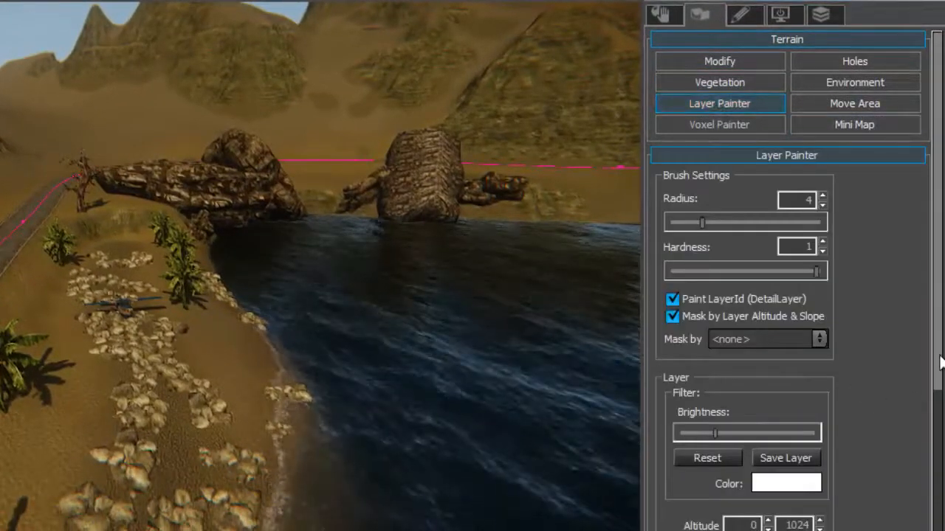
scroll(931, 493, down, 2)
scroll(932, 493, down, 5)
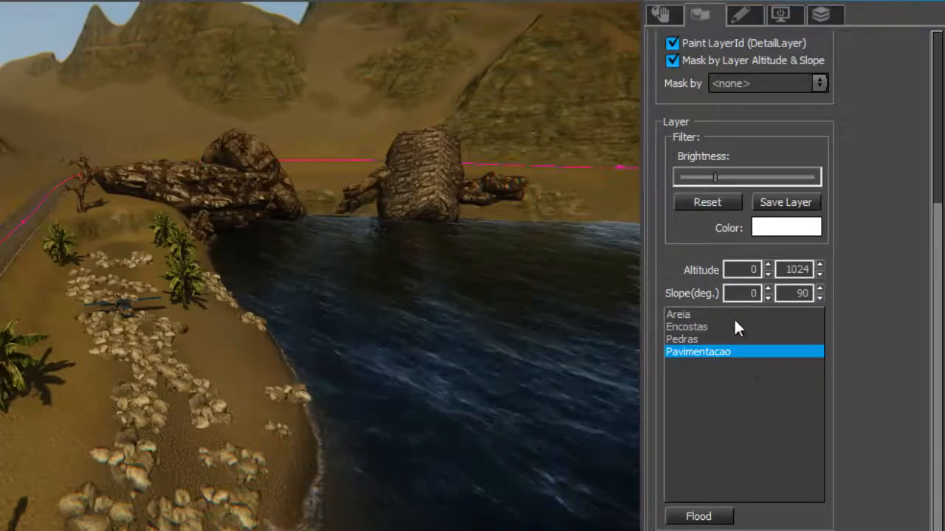
Tint the Pavimentacao layer pale sand (red 221, green 211, blue 169) and slightly lower its brightness
click(787, 226)
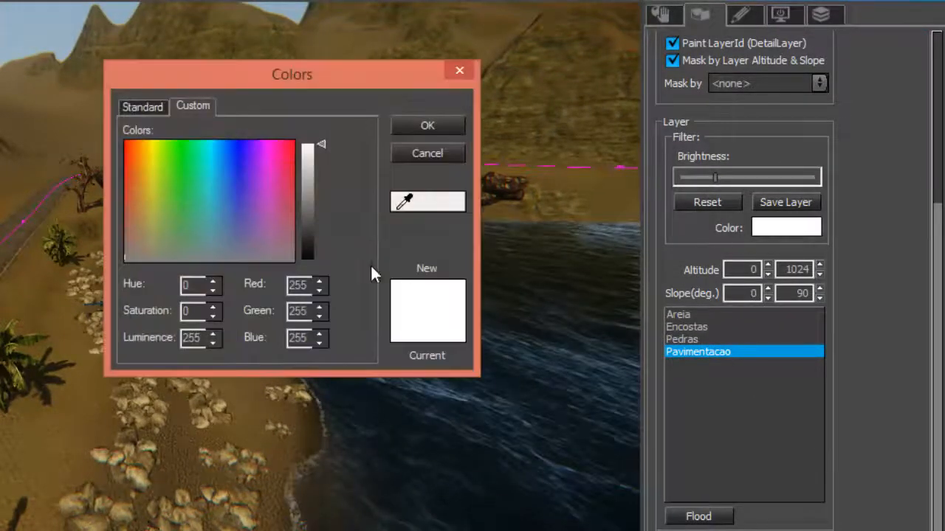
click(311, 173)
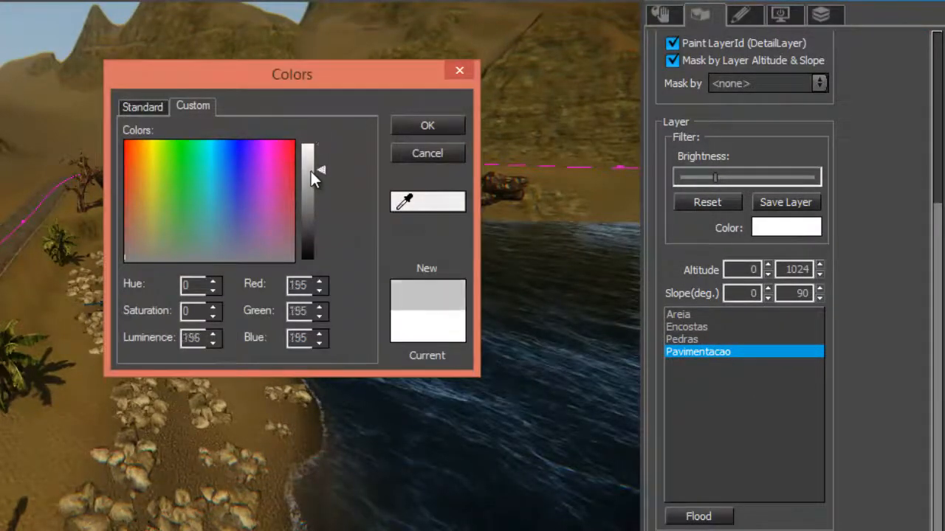
click(146, 209)
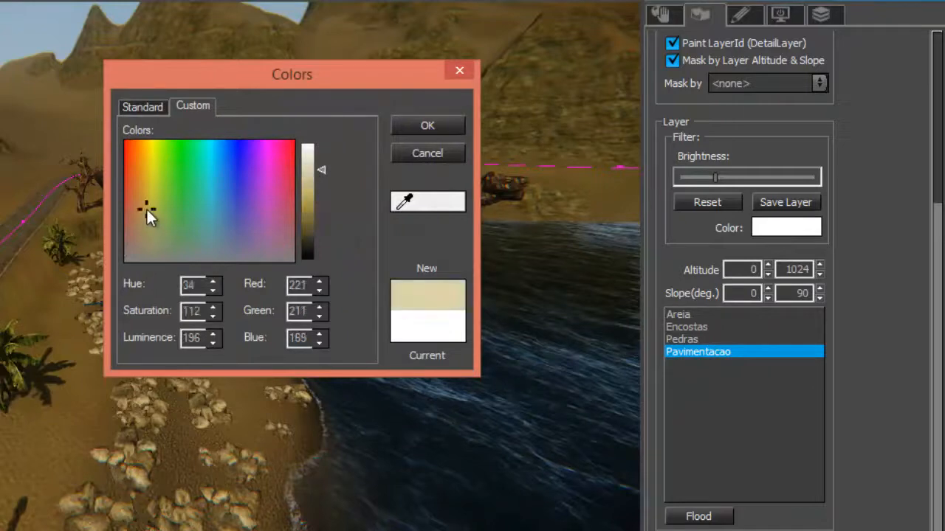
click(428, 126)
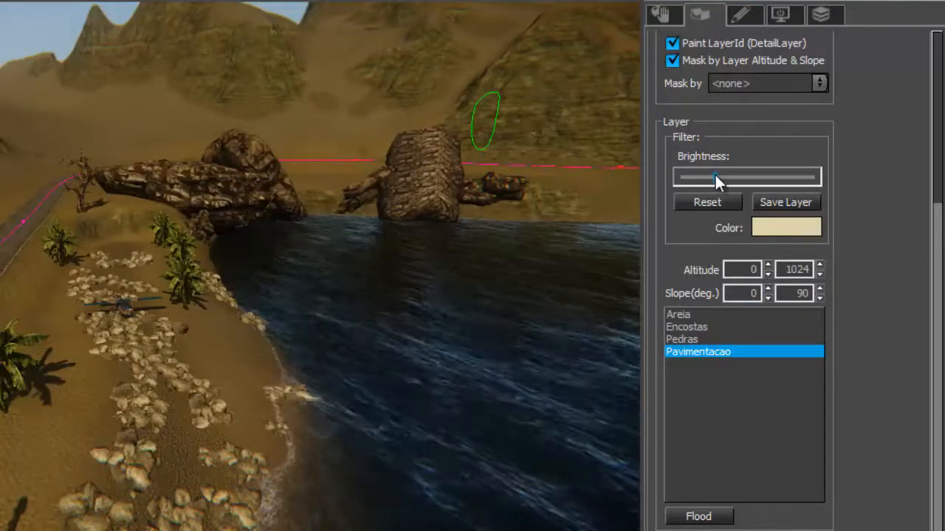
drag(715, 176, 706, 178)
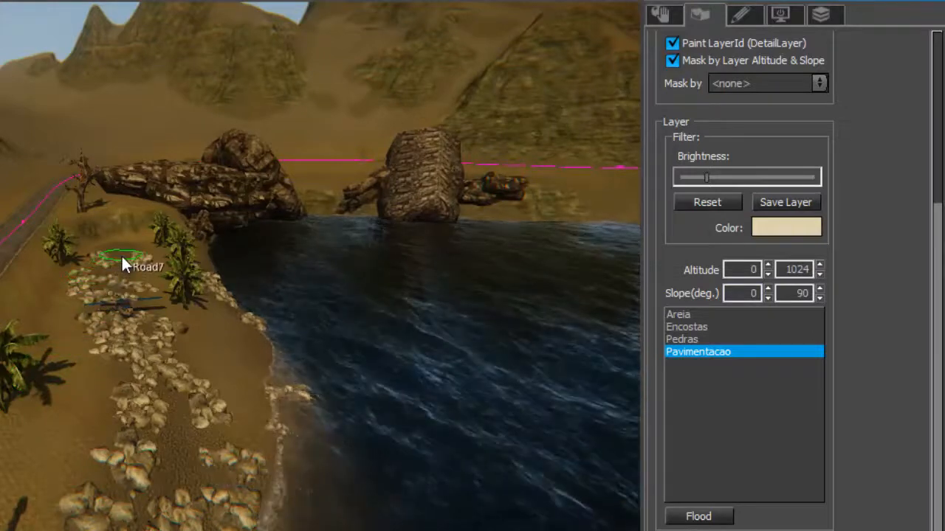
Paint the Pavimentacao layer over the rock-strewn strip along the shore, from beside the airplane towards the near end of the beach
mouse_move(121, 256)
mouse_down()
mouse_move(105, 279)
mouse_move(152, 384)
mouse_move(141, 443)
mouse_move(168, 487)
mouse_move(161, 514)
mouse_move(179, 498)
mouse_up()
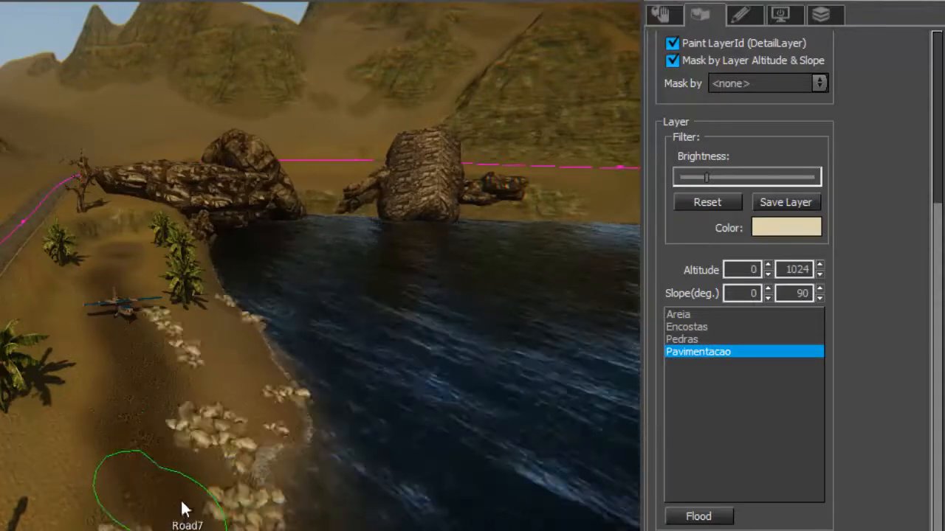
middle_drag(267, 429, 266, 428)
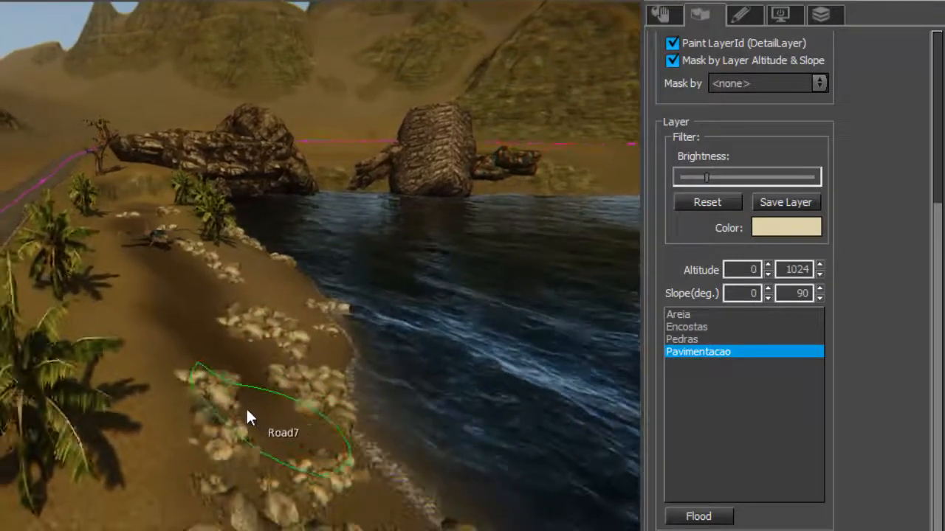
mouse_move(245, 407)
mouse_down()
mouse_move(248, 468)
mouse_move(275, 529)
mouse_up()
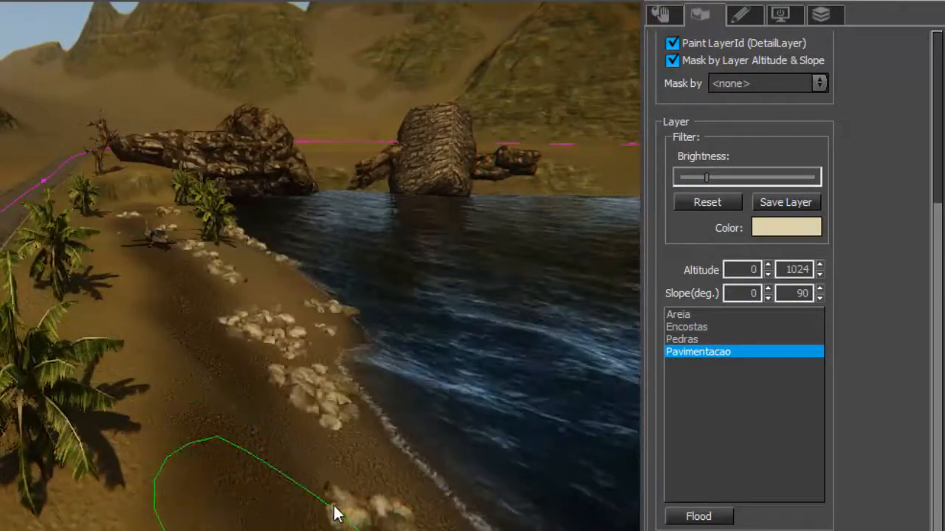
mouse_move(333, 507)
mouse_down()
mouse_move(275, 450)
mouse_move(248, 396)
mouse_move(238, 336)
mouse_move(144, 216)
mouse_up()
middle_drag(463, 355, 466, 353)
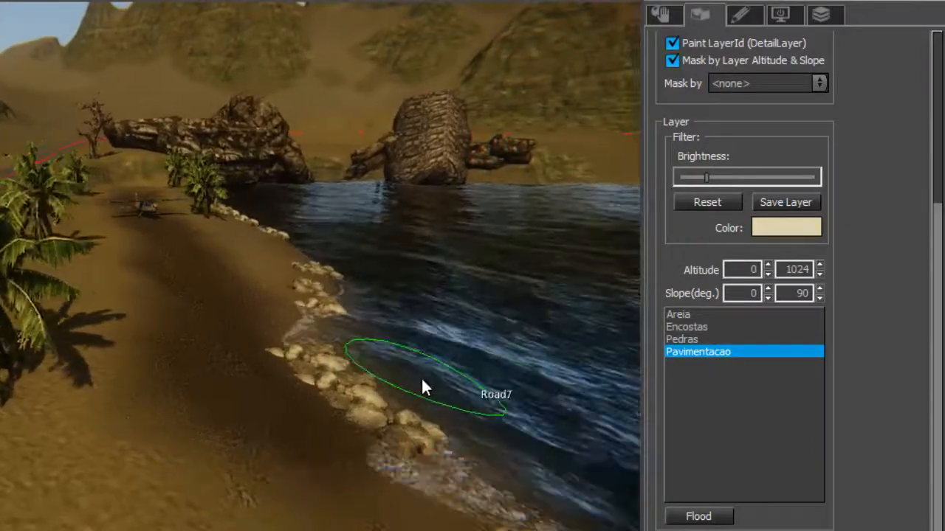
Enlarge the Layer Painter brush radius to about 14.45
mouse_move(421, 377)
right_down()
mouse_move(419, 385)
mouse_move(408, 360)
mouse_move(418, 378)
right_up()
key(w)
key(s)
scroll(746, 160, down, 2)
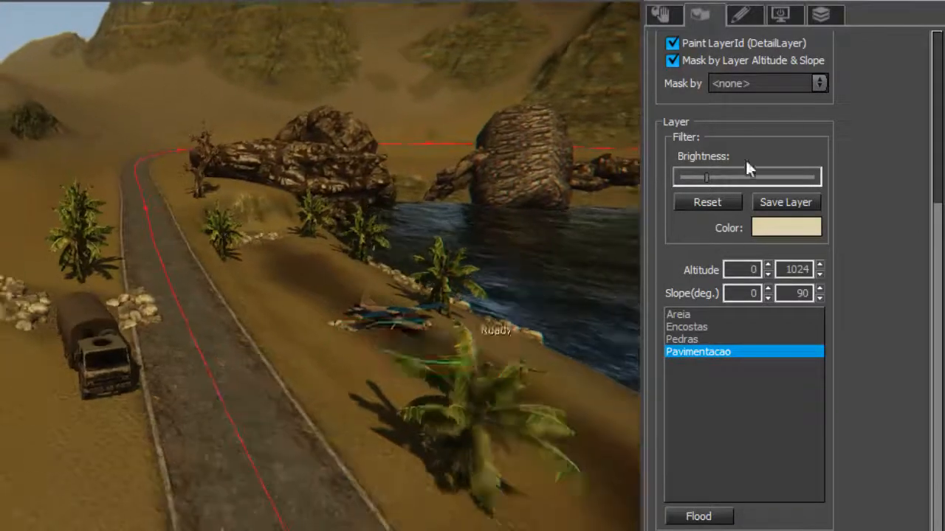
click(934, 62)
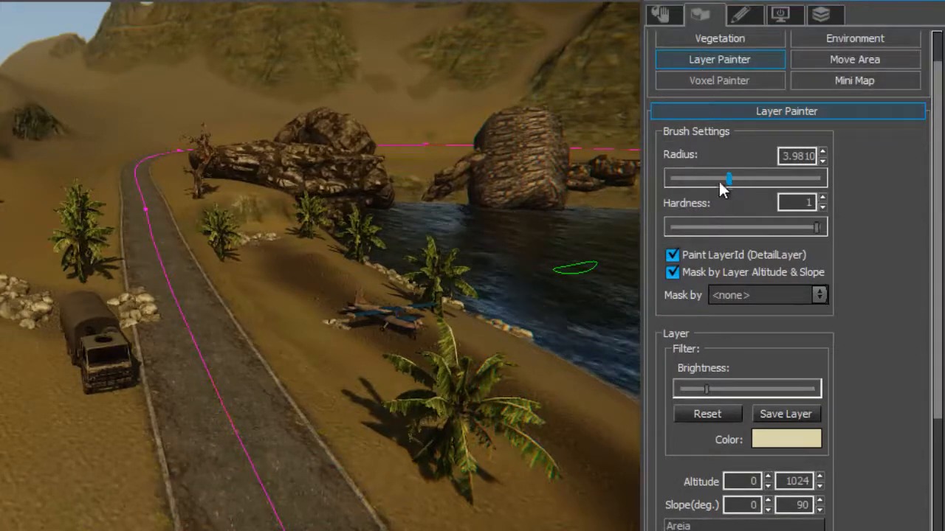
drag(718, 178, 732, 179)
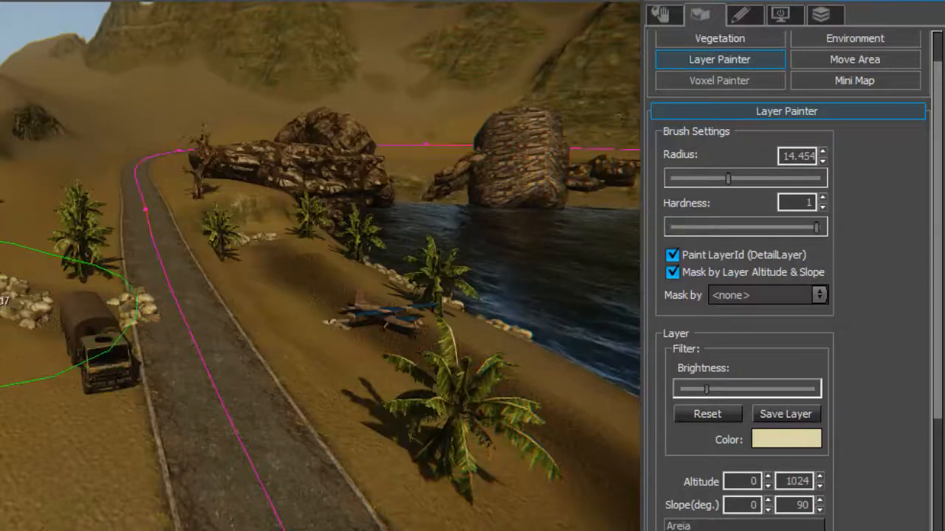
Paint Pavimentacao with the large brush on the ground beside the truck, under the trees, around the house and near the water tower
click(1, 304)
middle_drag(2, 316, 2, 203)
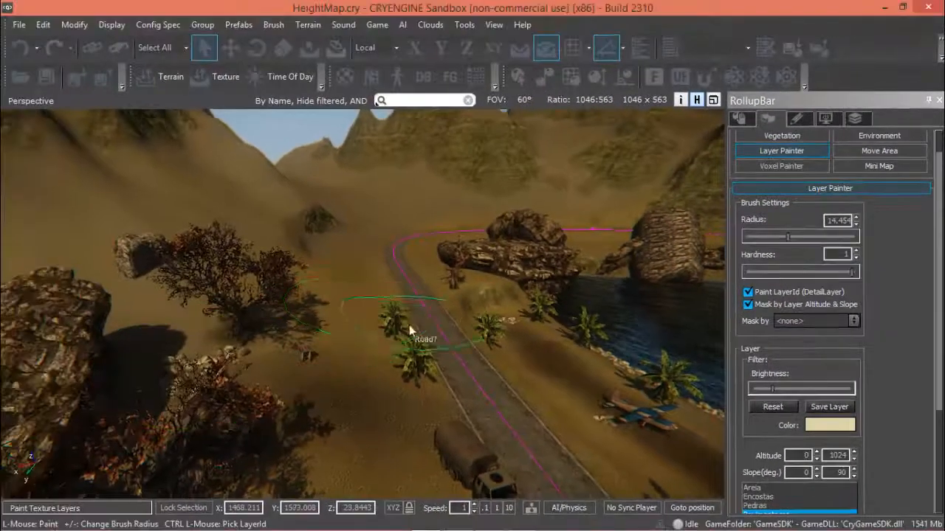
right_drag(259, 307, 264, 229)
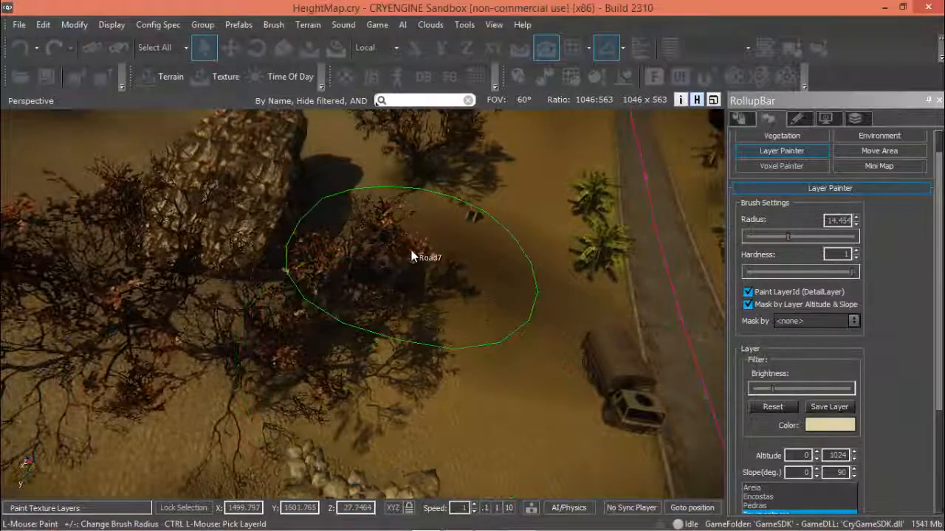
scroll(490, 317, down, 3)
scroll(446, 389, down, 5)
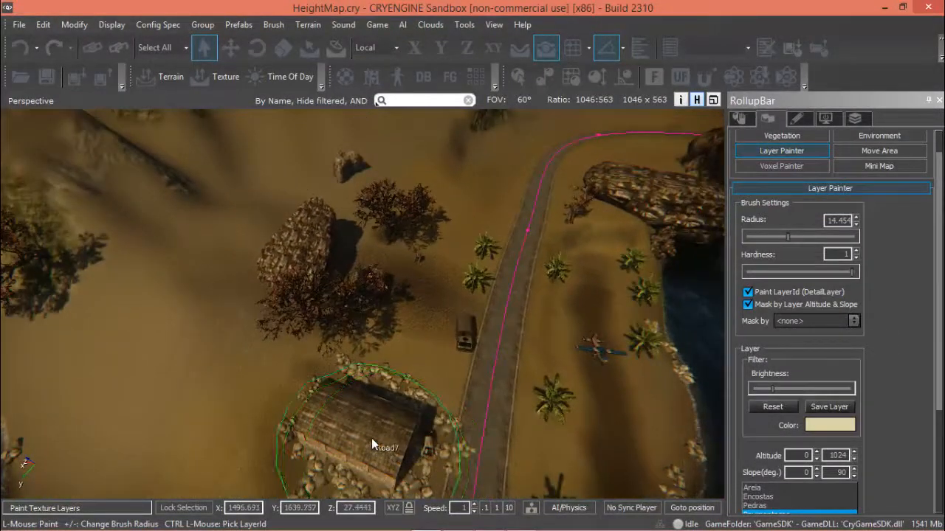
drag(372, 438, 394, 437)
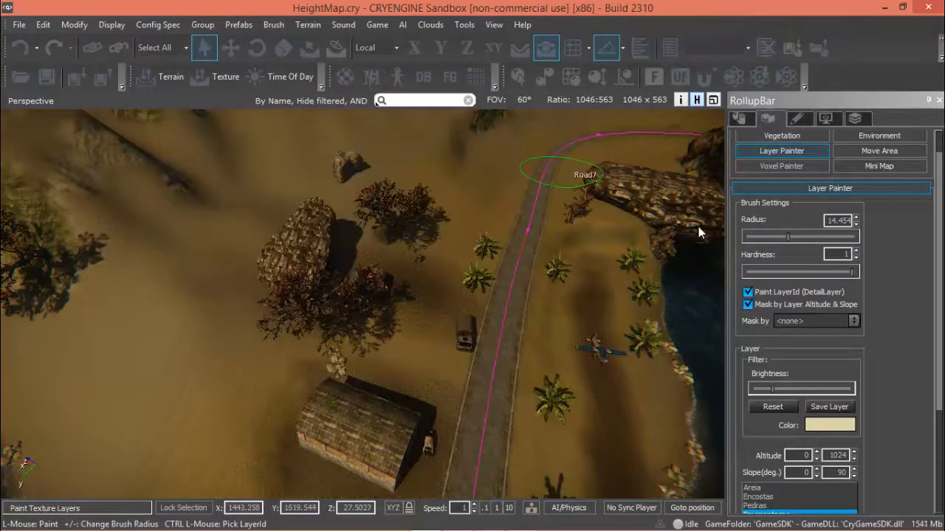
mouse_move(525, 331)
right_down()
mouse_move(500, 347)
mouse_move(524, 319)
mouse_move(509, 325)
mouse_move(528, 318)
mouse_move(473, 325)
mouse_move(402, 366)
right_up()
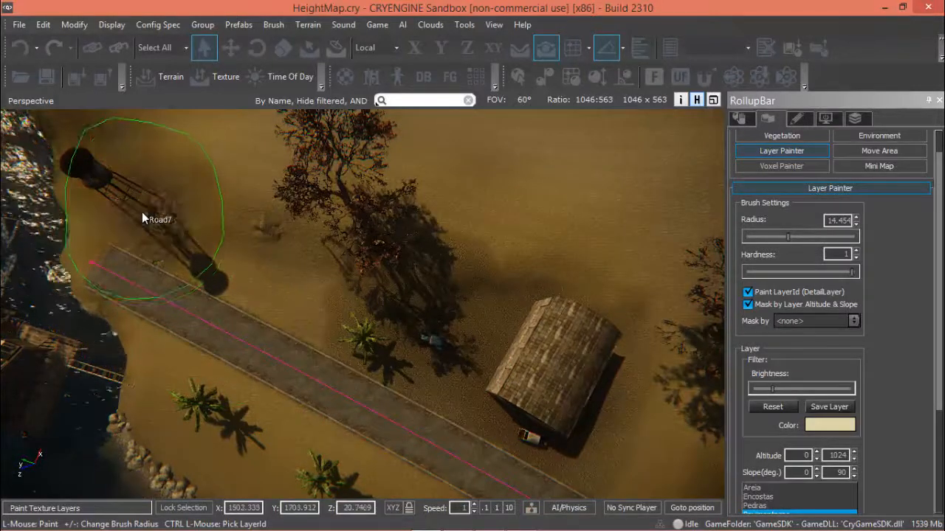
right_drag(336, 309, 382, 309)
mouse_move(441, 396)
right_down()
mouse_move(451, 375)
mouse_move(423, 396)
mouse_move(453, 386)
mouse_move(388, 424)
mouse_move(394, 459)
mouse_move(387, 425)
right_up()
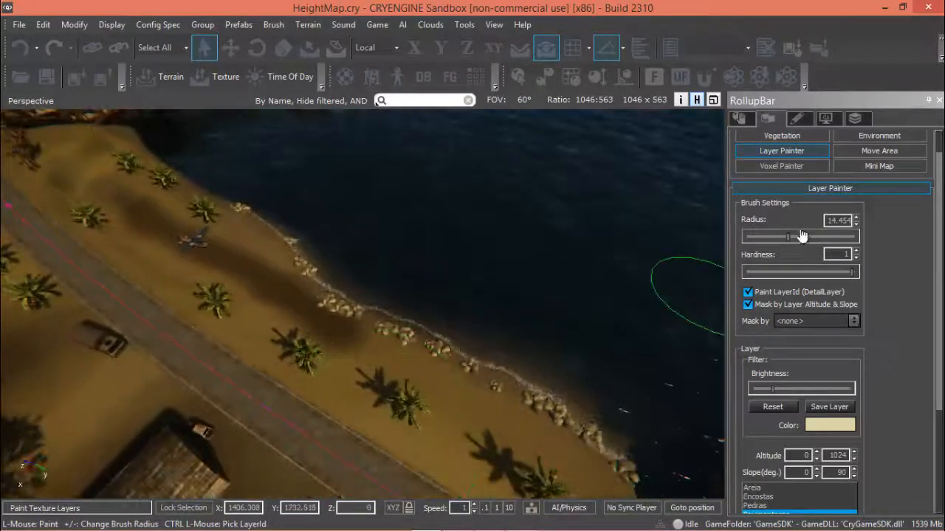
Reduce the Layer Painter brush radius to 8 for painting along the road
drag(789, 236, 778, 237)
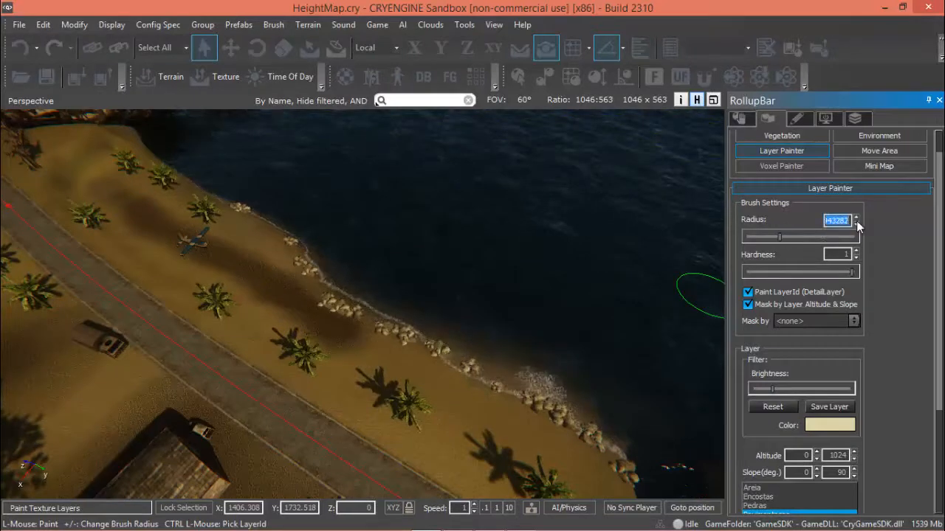
text(12)
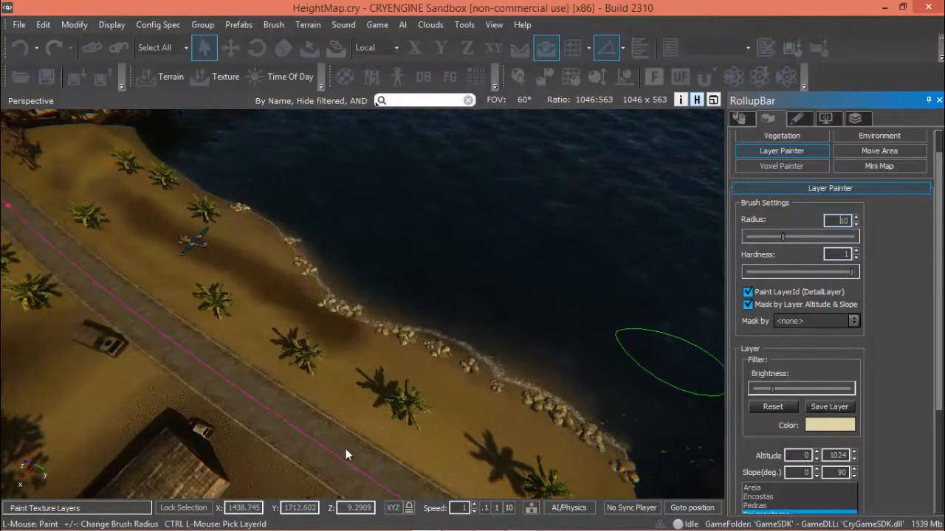
right_drag(417, 453, 532, 320)
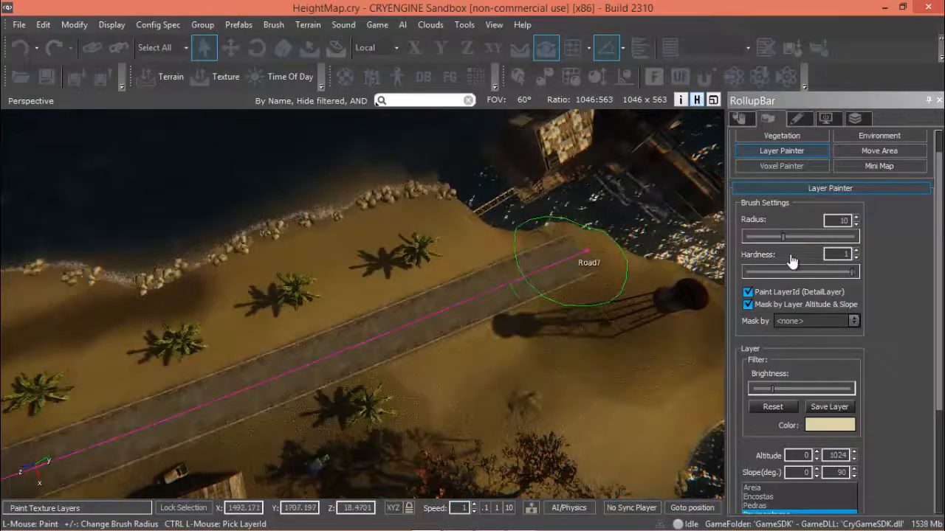
double_click(839, 220)
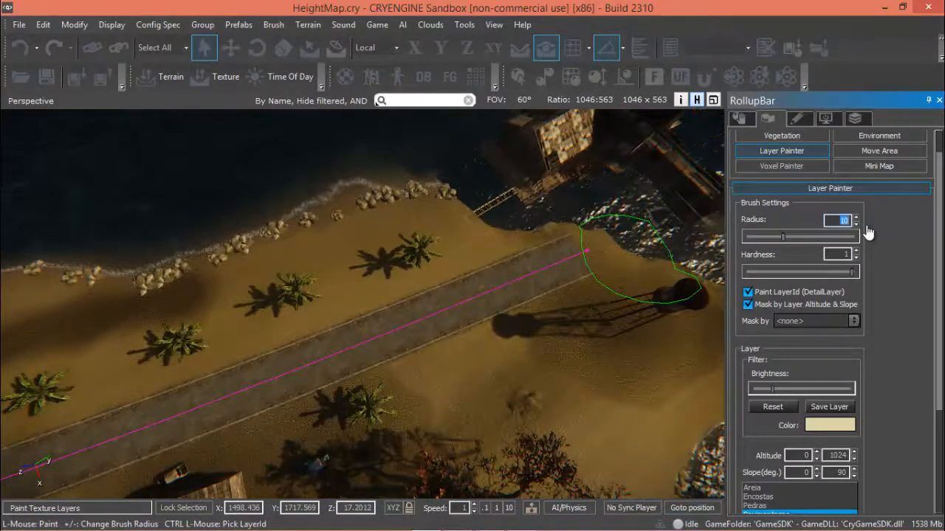
text(5)
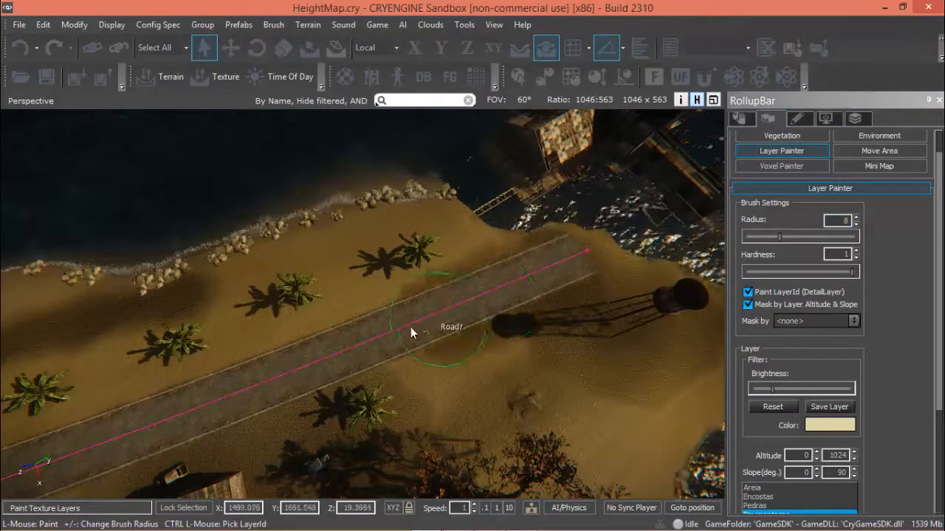
Paint Pavimentacao along the road from the water tower end, past the house and truck, and on along the coast
drag(410, 327, 23, 470)
mouse_move(354, 391)
right_down()
mouse_move(459, 331)
mouse_move(404, 355)
right_up()
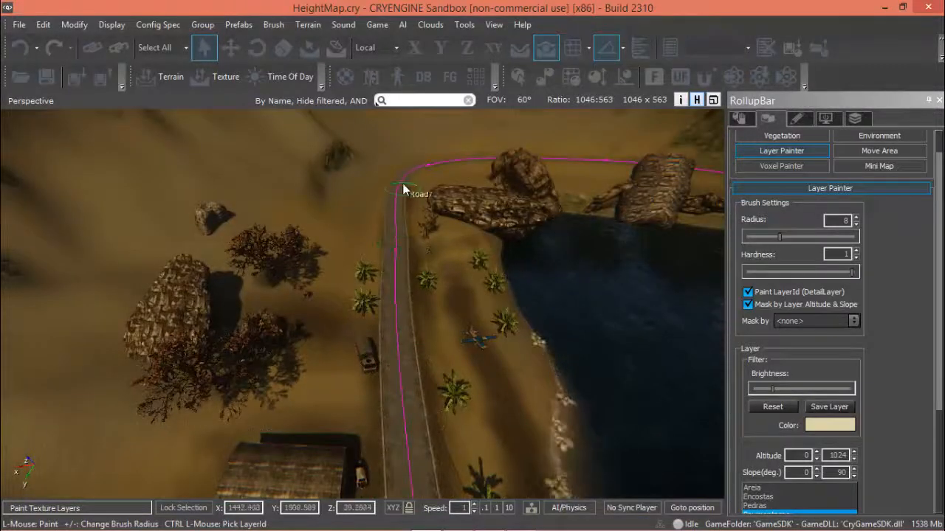
right_drag(453, 160, 462, 169)
right_drag(294, 268, 283, 328)
key(w)
drag(293, 373, 340, 358)
mouse_move(519, 331)
right_down()
mouse_move(527, 331)
mouse_move(526, 306)
mouse_move(526, 328)
right_up()
middle_drag(534, 119, 531, 136)
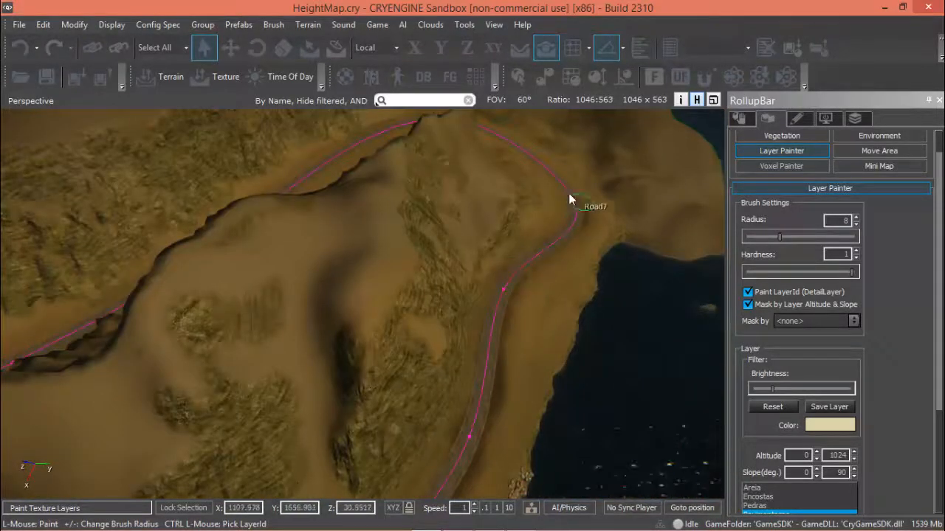
Continue painting Pavimentacao along the mountain road, around the sharp bend and on to the river bridge
middle_drag(540, 194, 570, 349)
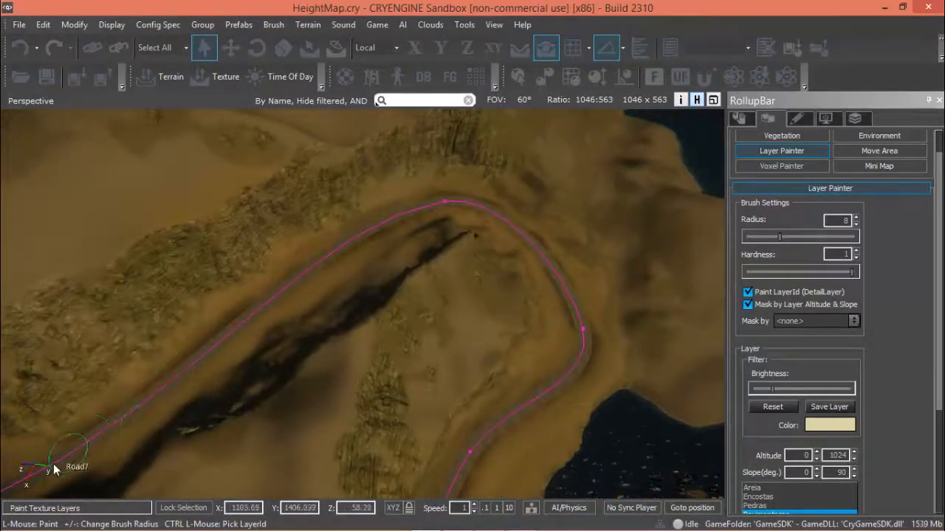
middle_drag(53, 469, 333, 348)
middle_drag(21, 461, 364, 360)
middle_drag(43, 470, 565, 369)
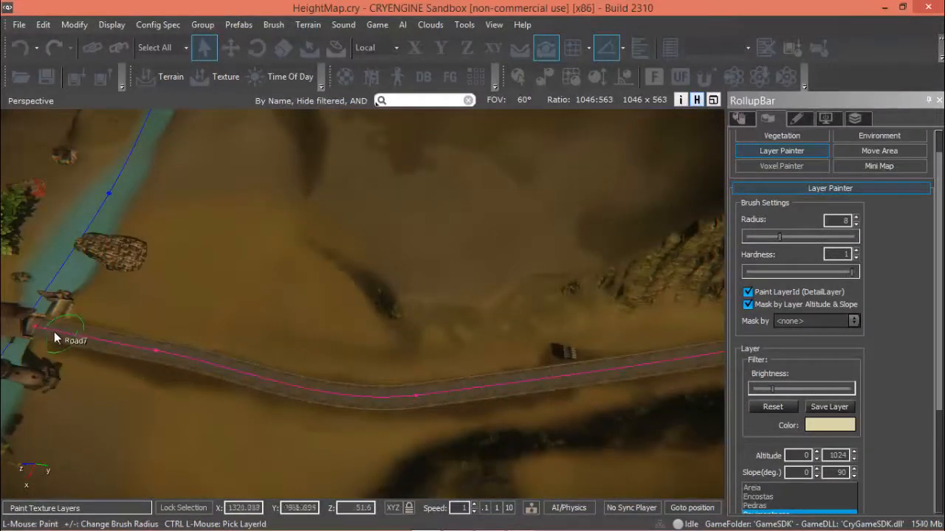
Continue painting Pavimentacao along the road across the river bridge and through the village junction
middle_drag(27, 322, 200, 261)
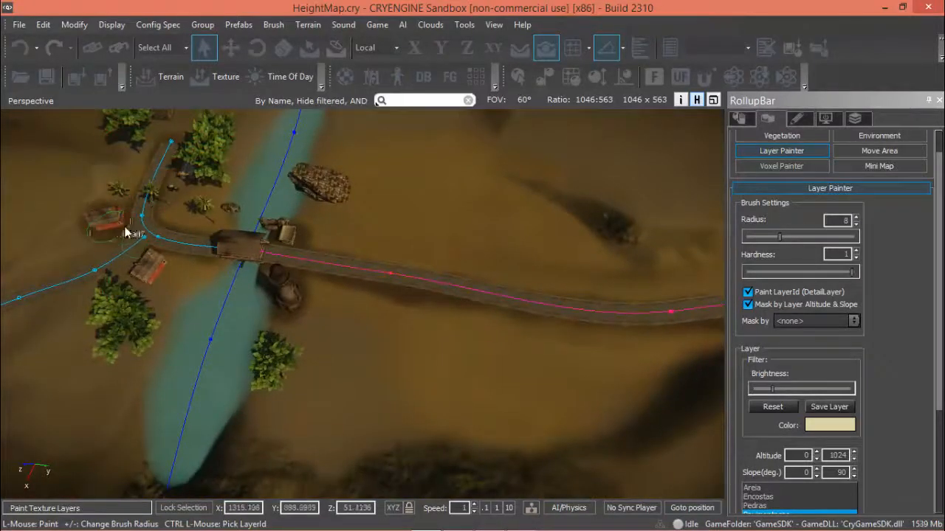
middle_drag(183, 227, 231, 361)
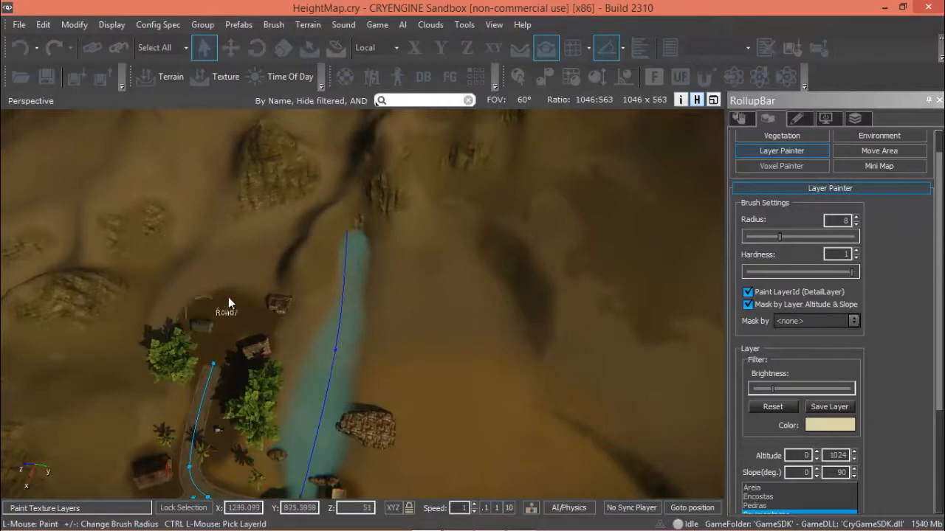
middle_drag(230, 399, 376, 271)
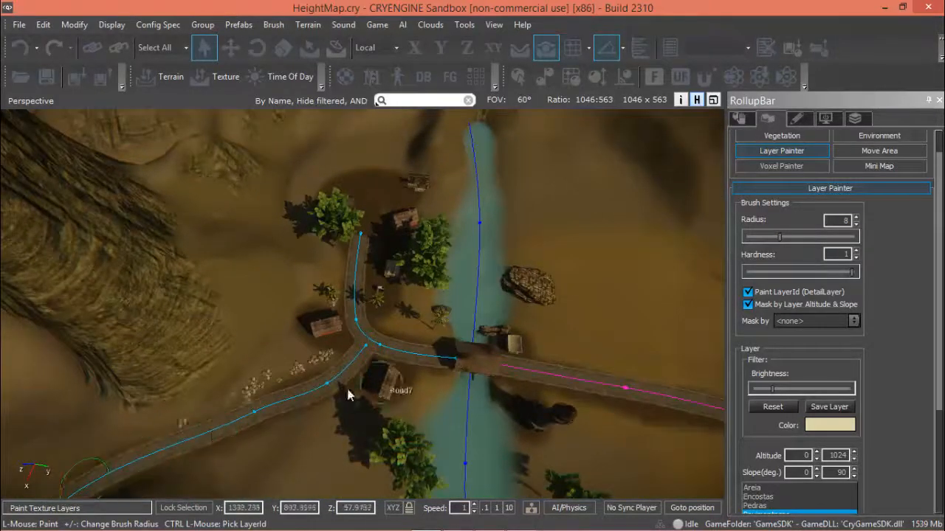
right_drag(350, 395, 341, 299)
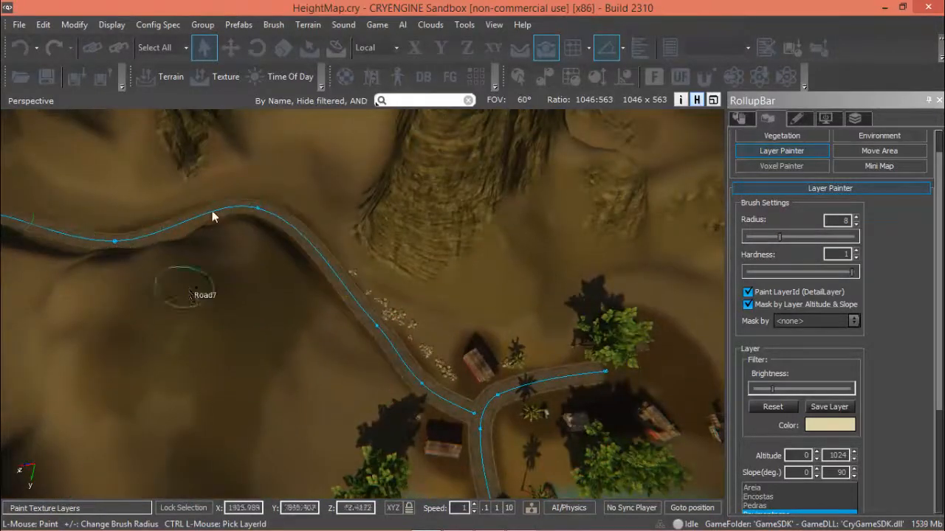
Paint Pavimentacao along the winding hill road, around the wide coastal bend and on towards the houses by the plane
middle_drag(212, 216, 407, 288)
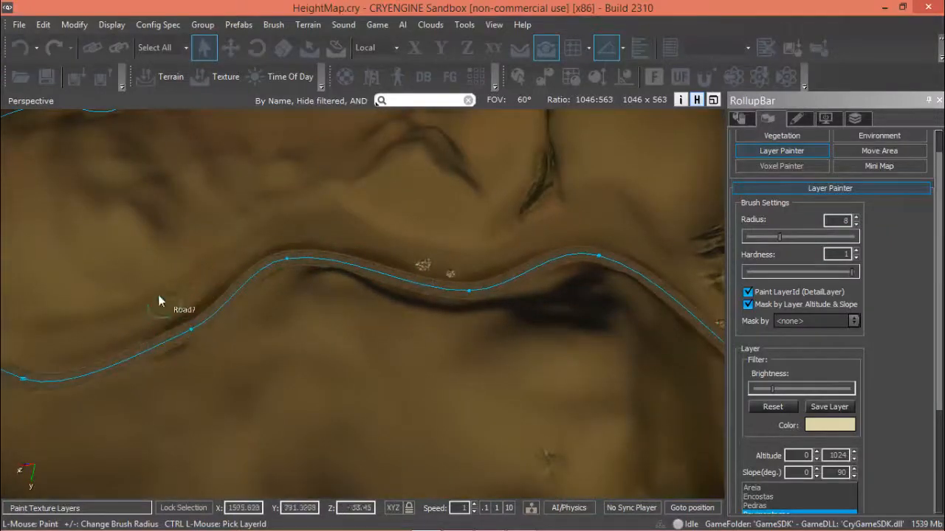
drag(336, 230, 487, 259)
mouse_move(95, 348)
middle_down()
mouse_move(173, 338)
mouse_move(563, 234)
middle_up()
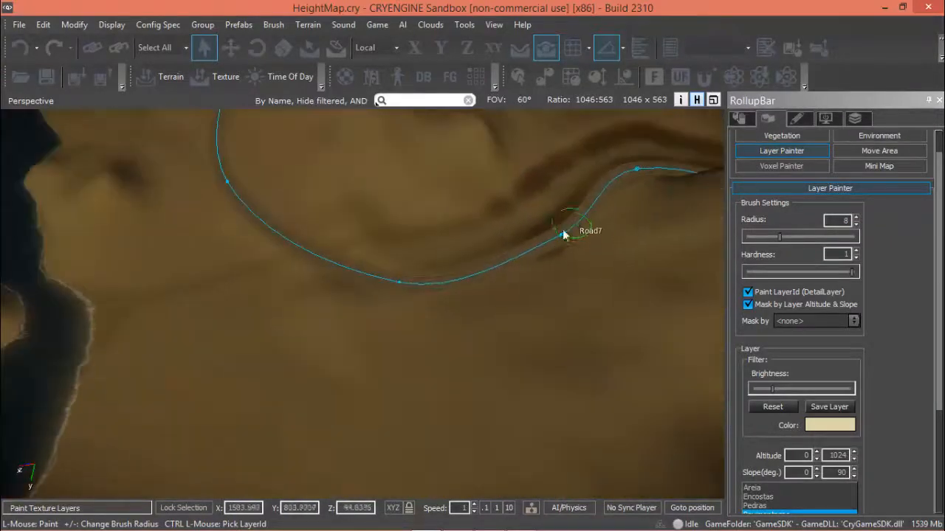
drag(491, 284, 379, 288)
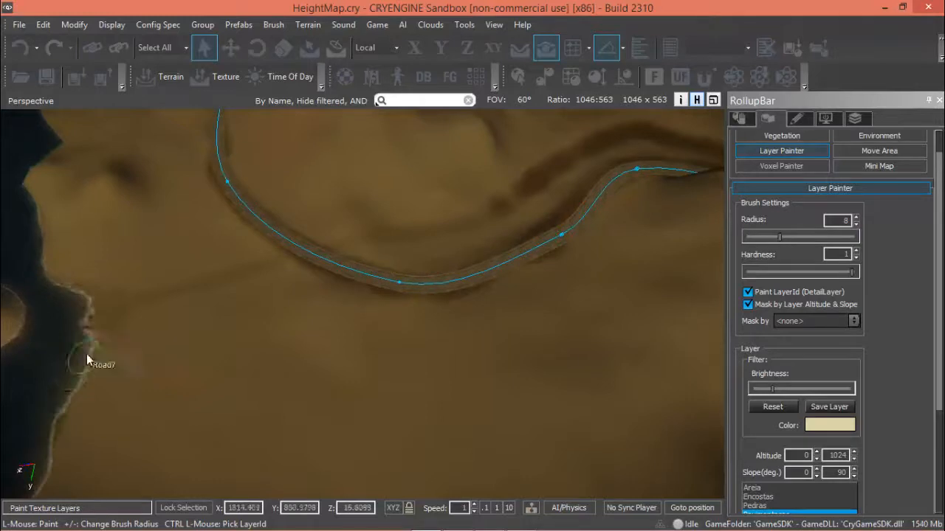
mouse_move(84, 293)
mouse_down()
mouse_move(74, 297)
mouse_move(214, 279)
mouse_move(546, 184)
mouse_up()
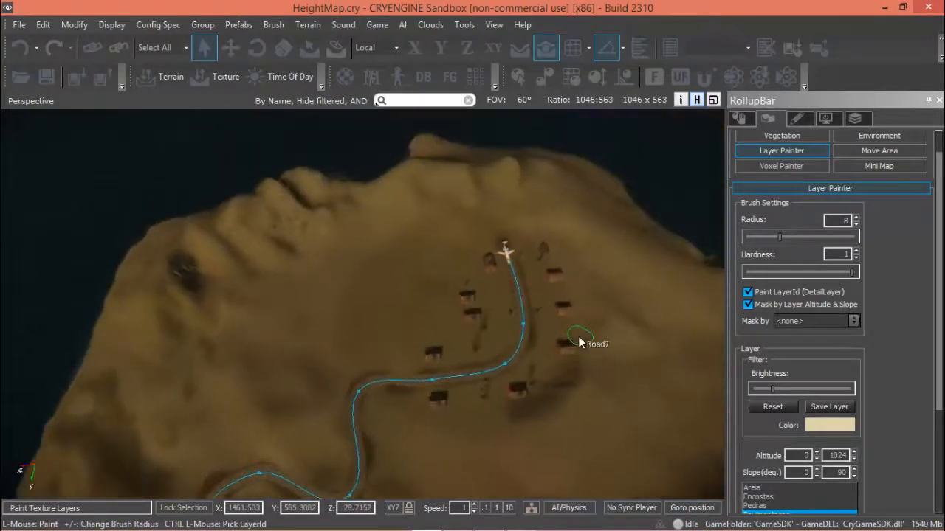
Enlarge the brush radius to 81.283, paint Pavimentacao over the ground around the plane and its houses, and exit the Layer Painter
drag(779, 236, 814, 236)
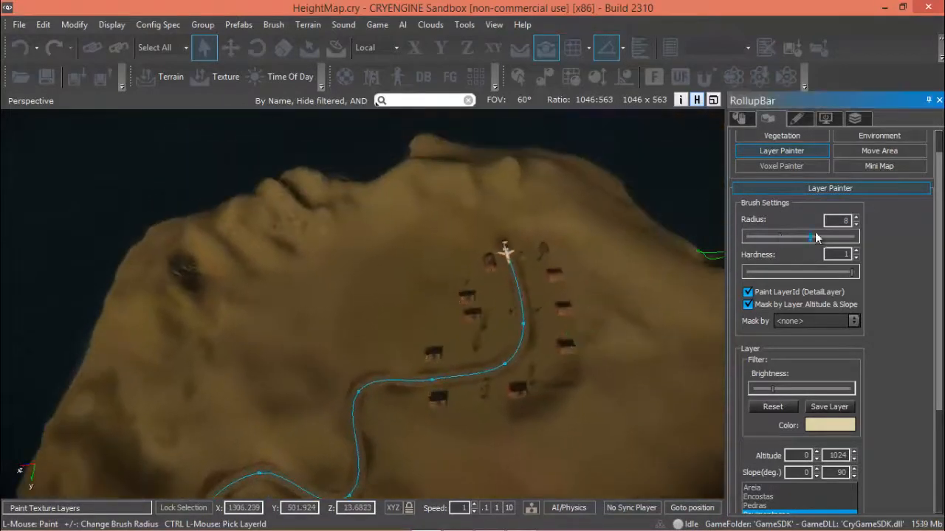
right_drag(519, 330, 583, 334)
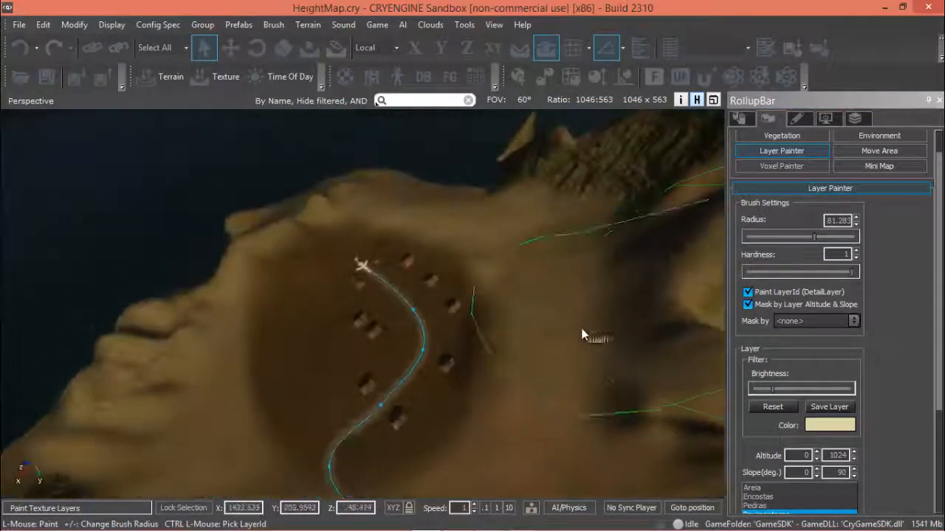
key(Escape)
right_drag(519, 360, 501, 319)
middle_drag(501, 319, 486, 468)
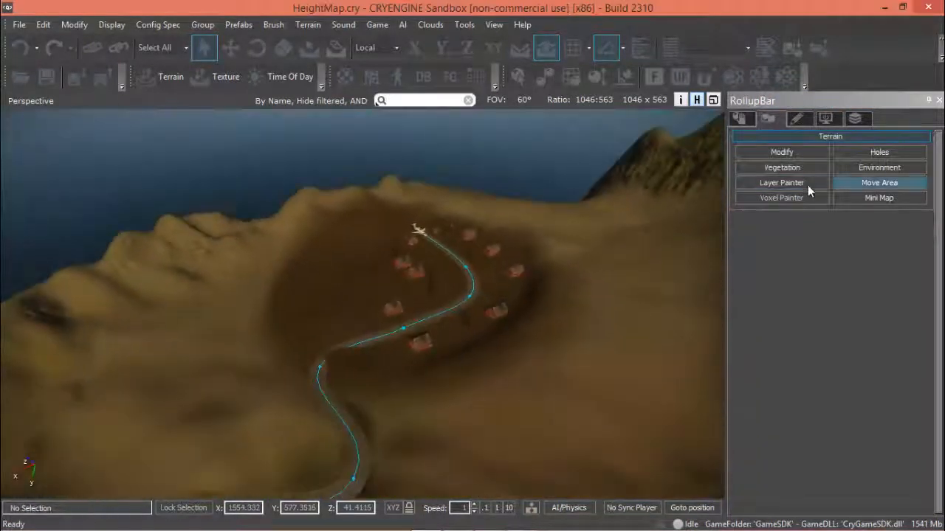
Reactivate the Layer Painter by the river near the ruined hut, with the Pavimentacao layer and a brush radius of 3.8018
key(w)
mouse_move(520, 223)
right_down()
mouse_move(517, 247)
mouse_move(454, 311)
mouse_move(565, 366)
mouse_move(533, 346)
mouse_move(423, 360)
mouse_move(435, 358)
mouse_move(287, 434)
mouse_move(332, 413)
mouse_move(317, 392)
mouse_move(333, 415)
mouse_move(344, 405)
mouse_move(462, 390)
mouse_move(472, 397)
right_up()
key(w)
key(w)
key(w)
click(797, 183)
drag(939, 430, 940, 480)
click(775, 361)
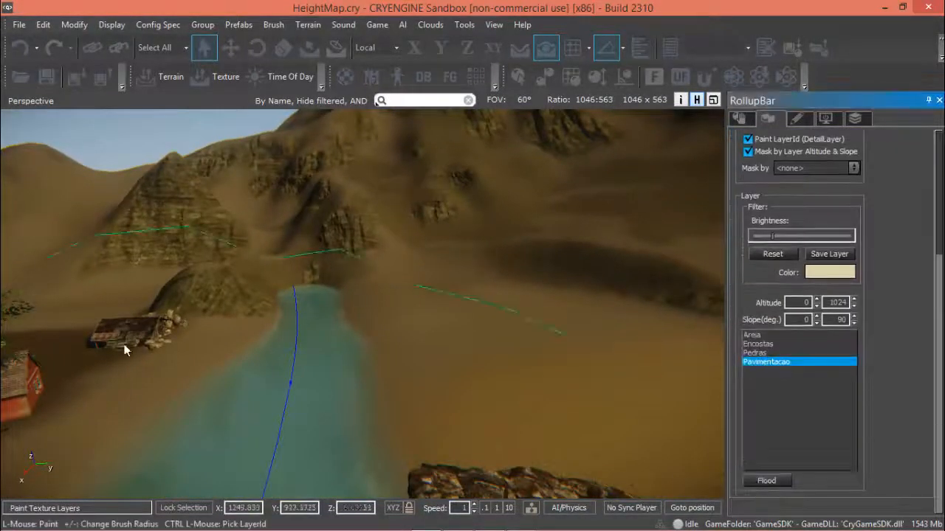
scroll(834, 195, up, 8)
drag(770, 249, 767, 249)
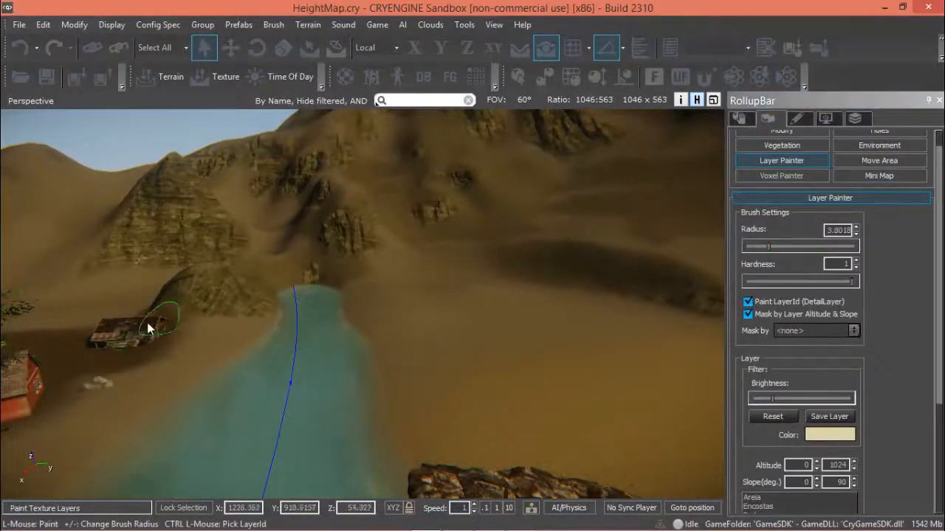
Select the Pedras layer and paint it with the small brush along the river's edge
scroll(759, 369, down, 2)
click(761, 435)
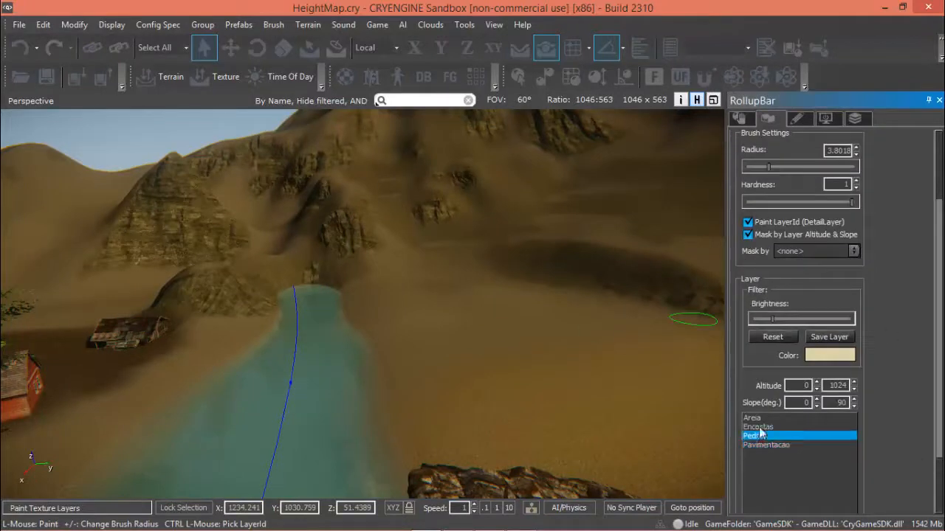
mouse_move(393, 479)
mouse_down()
mouse_move(228, 361)
mouse_move(140, 458)
mouse_up()
middle_drag(278, 396, 384, 380)
mouse_move(265, 450)
right_down()
mouse_move(401, 330)
mouse_move(618, 385)
mouse_move(550, 432)
mouse_move(421, 454)
mouse_move(580, 448)
mouse_move(405, 433)
mouse_move(634, 446)
mouse_move(631, 418)
mouse_move(327, 410)
mouse_move(498, 422)
mouse_move(317, 354)
mouse_move(512, 331)
mouse_move(497, 337)
mouse_move(344, 249)
mouse_move(529, 428)
mouse_move(501, 443)
mouse_move(275, 319)
right_up()
right_drag(262, 404, 361, 408)
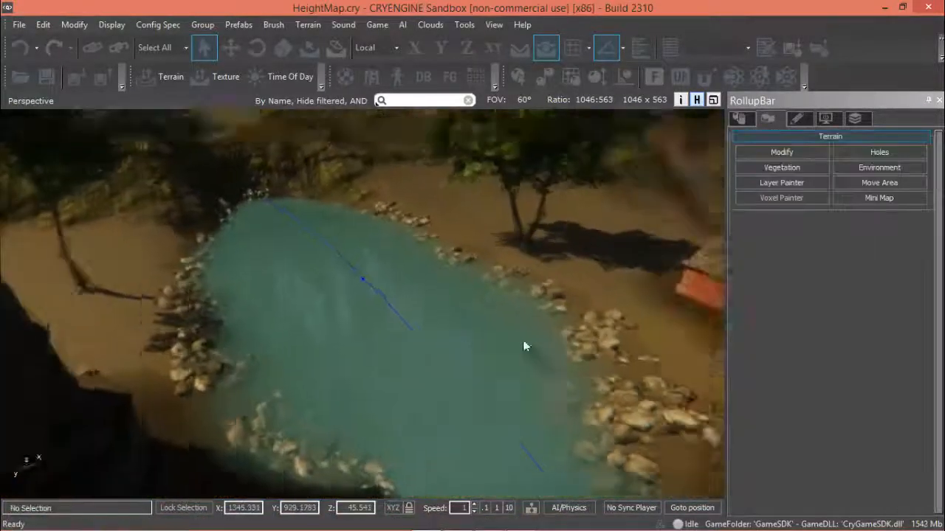
Start adding a vegetation object and browse from forest_rock to the natural objects' trees folder
click(781, 168)
click(741, 236)
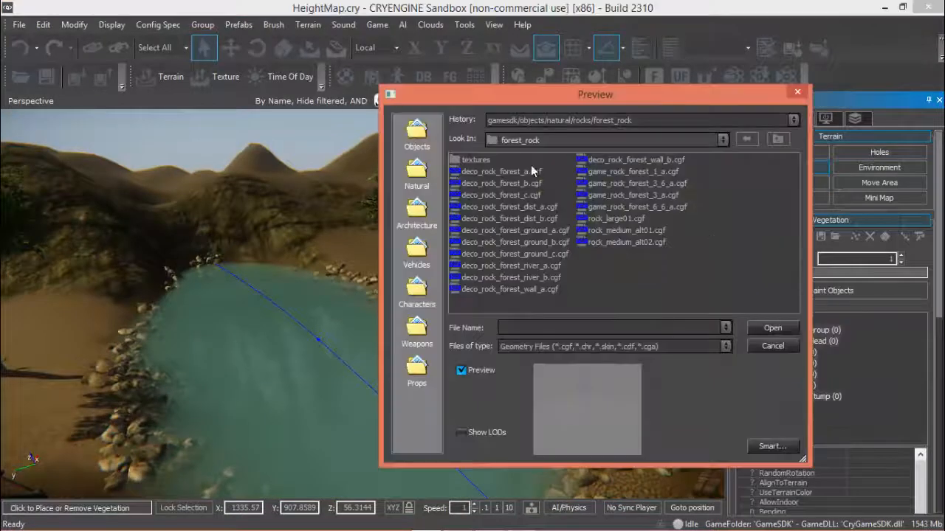
click(777, 139)
click(777, 138)
double_click(469, 219)
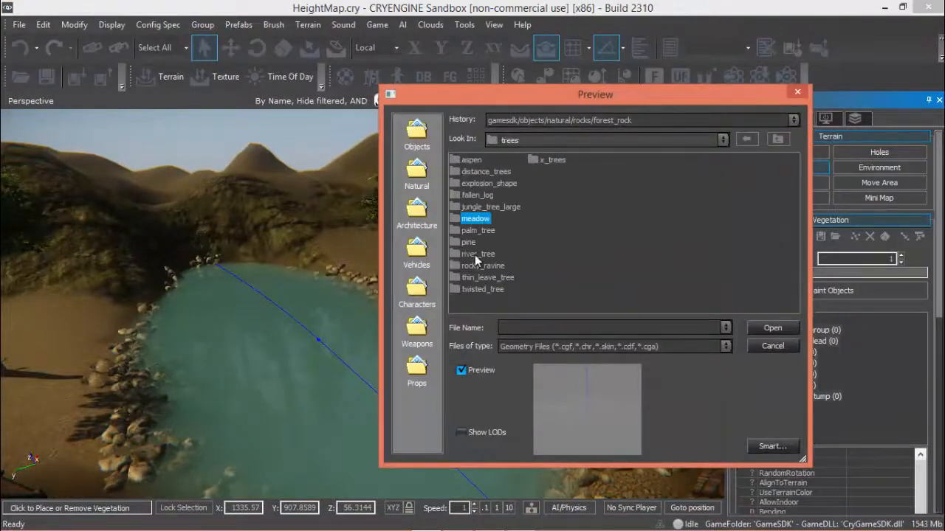
Preview several tree models in the river_tree folder, including river_tree_d.cgf
double_click(474, 254)
click(487, 207)
click(490, 196)
click(497, 171)
click(498, 207)
click(777, 139)
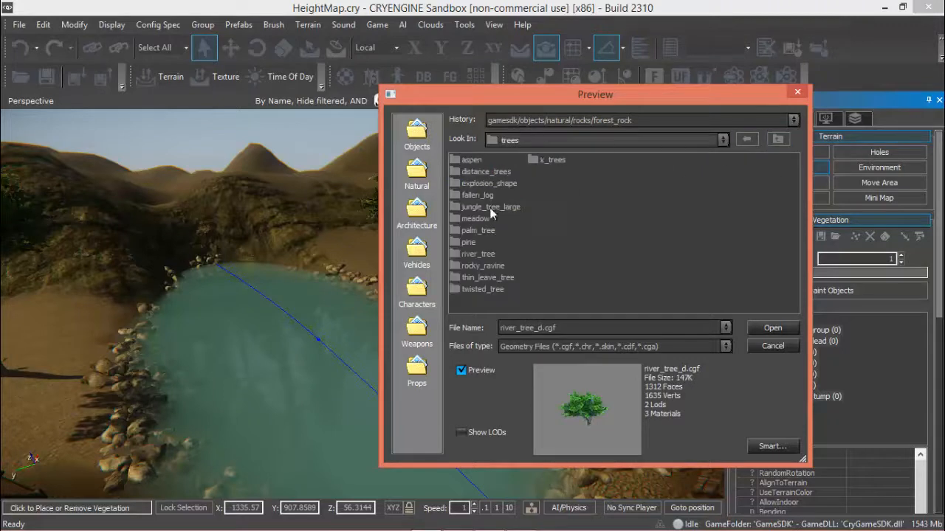
Look through the fallen_log and aspen folders, previewing the b_aspen_a.cgf model
double_click(483, 197)
click(482, 160)
click(778, 138)
double_click(475, 160)
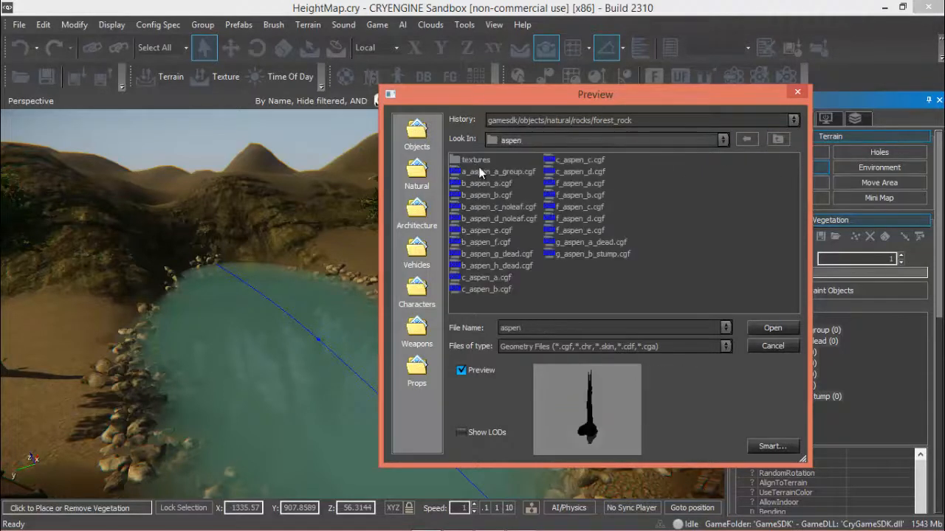
click(483, 183)
click(778, 139)
Preview the beech, spruce, leaf plant and scrub models in the rocky_ravine folder one after another
double_click(482, 266)
click(484, 171)
click(485, 277)
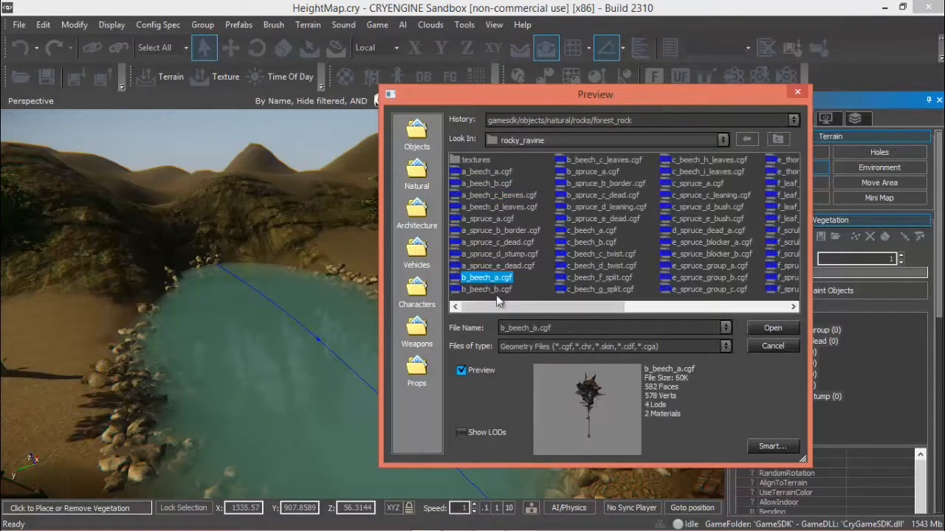
click(599, 289)
click(602, 266)
key(Up)
key(Up)
key(Up)
key(Up)
key(Up)
key(Up)
key(Up)
key(Up)
key(Up)
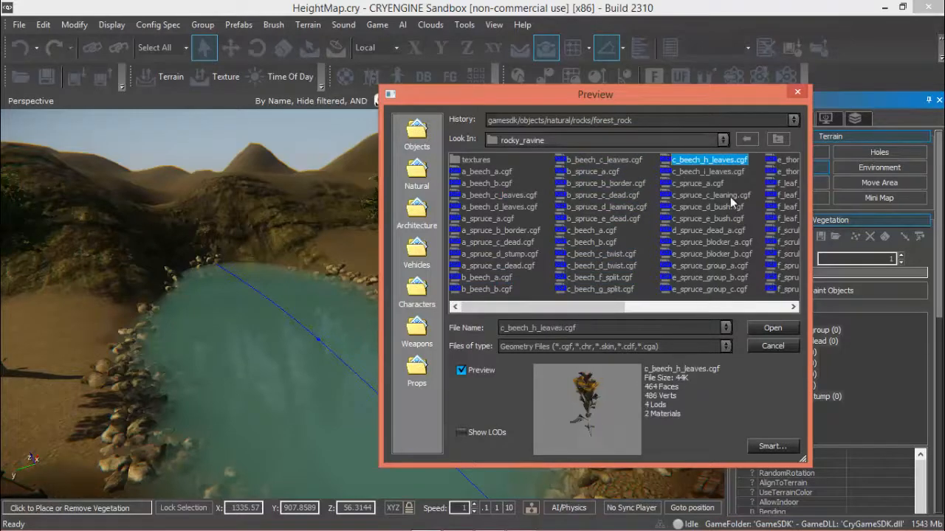
key(Right)
key(Down)
key(Down)
key(Down)
key(Down)
key(Down)
key(Down)
key(Down)
key(Down)
key(Down)
key(Down)
key(Down)
key(Down)
key(Down)
key(Down)
key(Down)
key(Down)
key(Down)
key(Down)
key(Down)
key(Down)
key(Down)
key(Down)
key(Down)
key(Down)
key(Down)
key(Down)
key(Down)
key(Down)
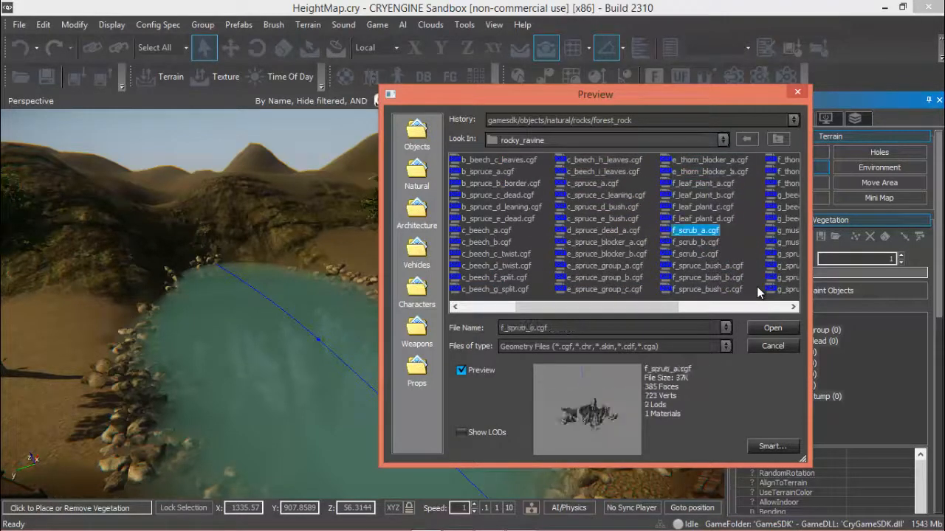
key(Down)
key(Down)
key(Down)
click(781, 140)
Look through the models in the thin_leave_tree and twisted_tree folders
click(481, 212)
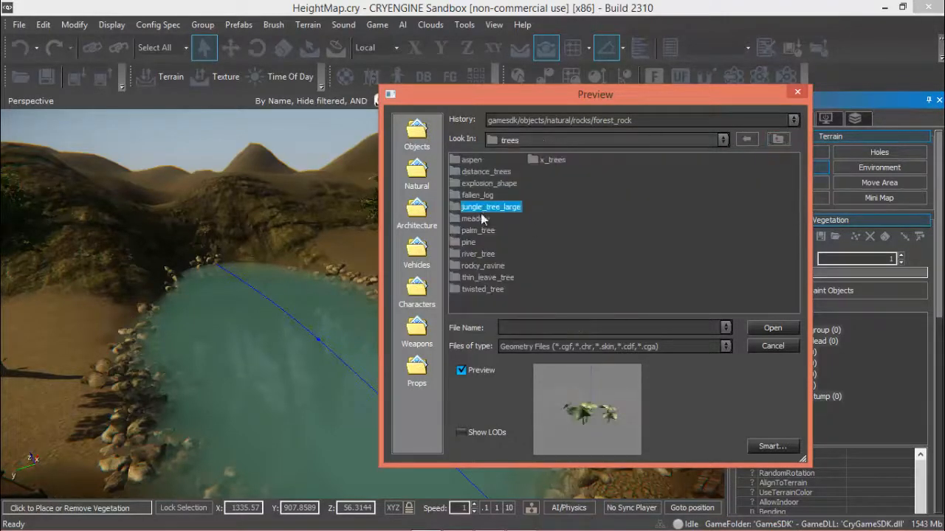
double_click(507, 281)
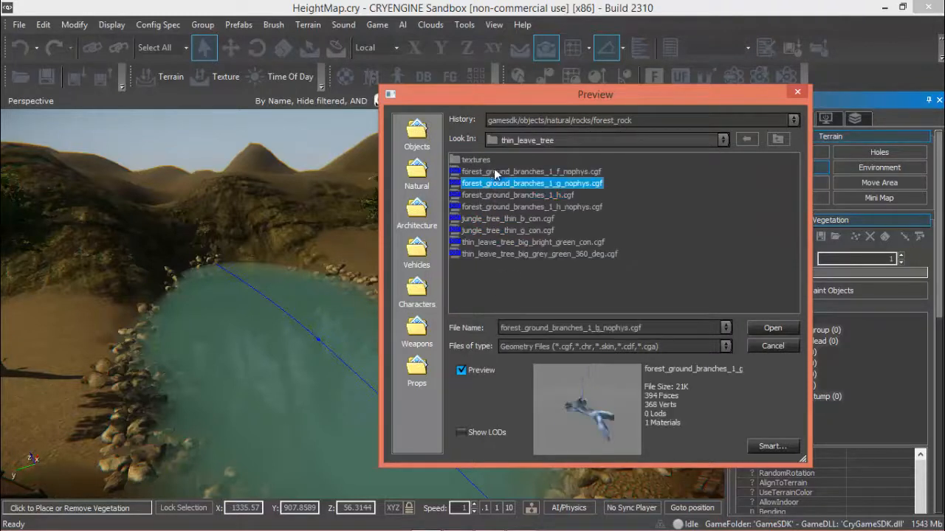
key(BackSpace)
double_click(501, 290)
key(BackSpace)
Preview the oak, marsh, flower and grass models in the meadow folder one after another
double_click(478, 218)
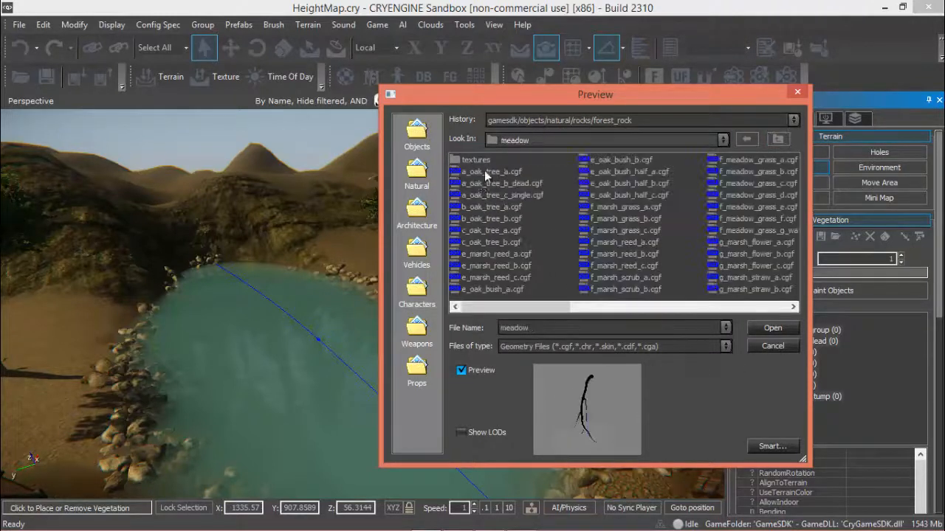
click(486, 172)
key(Down)
key(Down)
key(Down)
key(Down)
key(Down)
key(Down)
key(Down)
key(Down)
key(Down)
key(Down)
key(Down)
key(Down)
key(Down)
key(Down)
key(Down)
key(Down)
key(Down)
key(Down)
key(Down)
key(Down)
key(Down)
key(Down)
key(Down)
key(Down)
key(Down)
key(Down)
key(Down)
key(Down)
key(Down)
key(Down)
key(Down)
key(Down)
key(Down)
key(Down)
key(Down)
key(Down)
key(Down)
key(Down)
key(Down)
key(Down)
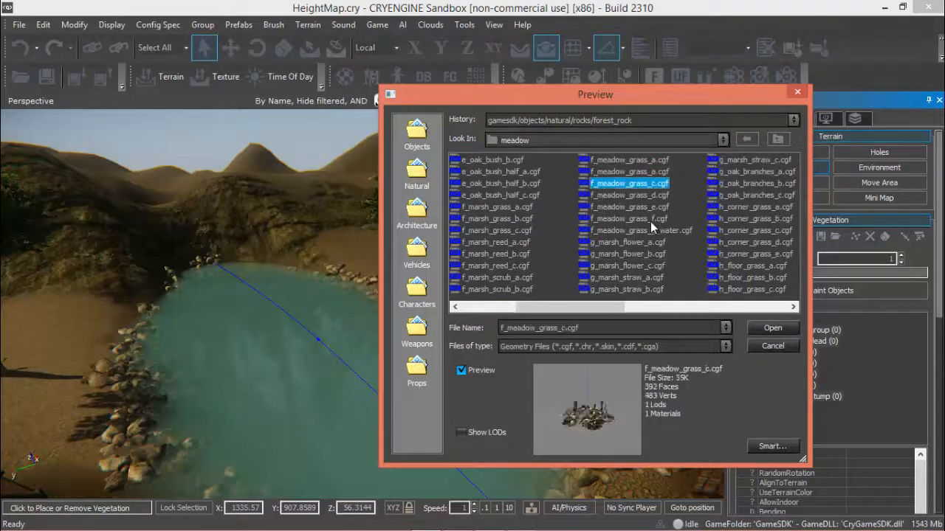
key(Down)
key(Down)
key(Down)
key(Down)
key(Down)
key(Down)
key(Down)
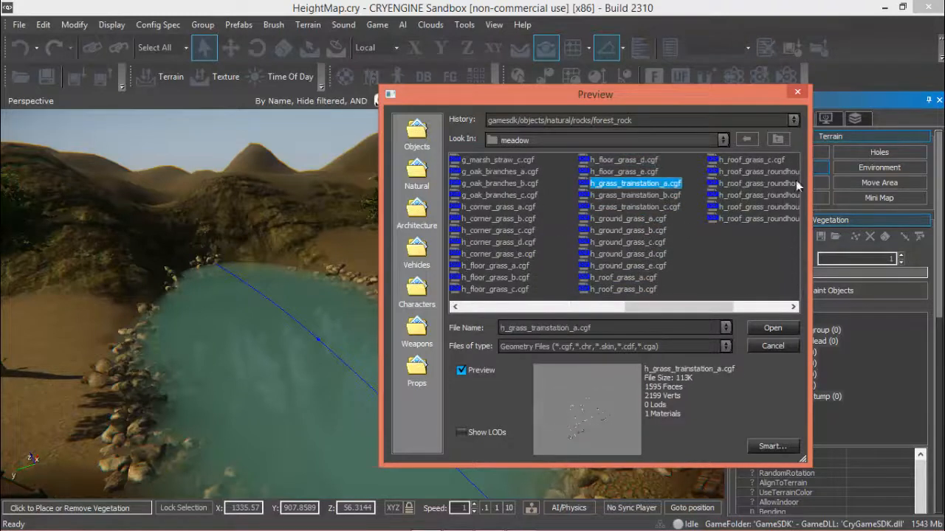
click(778, 140)
click(478, 207)
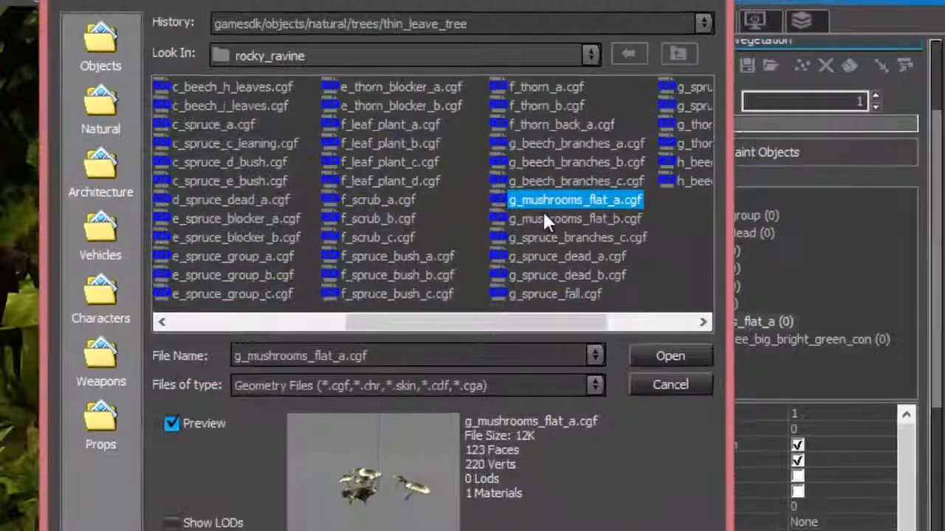
Preview the flat mushroom, e_spruce_group_a.cgf and f_leaf_plant_b.cgf models in the rocky_ravine folder
click(550, 217)
click(550, 199)
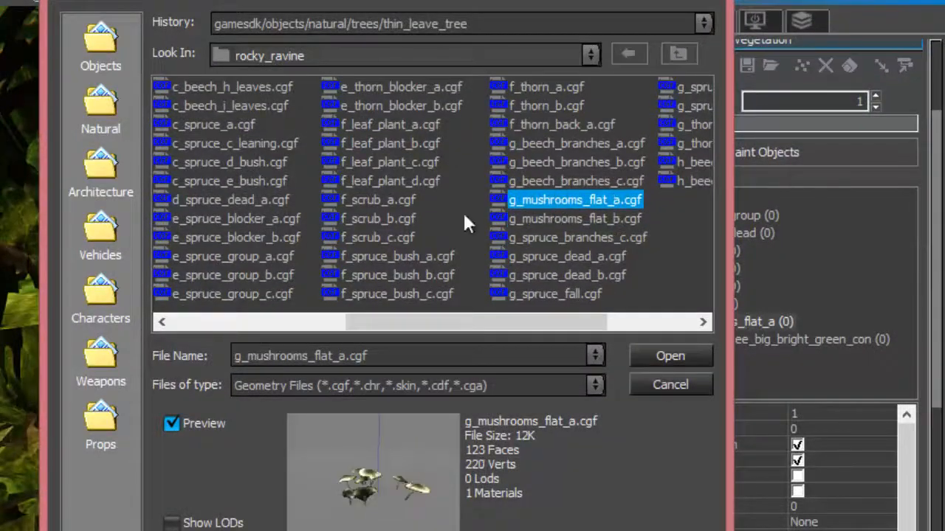
click(222, 199)
click(214, 256)
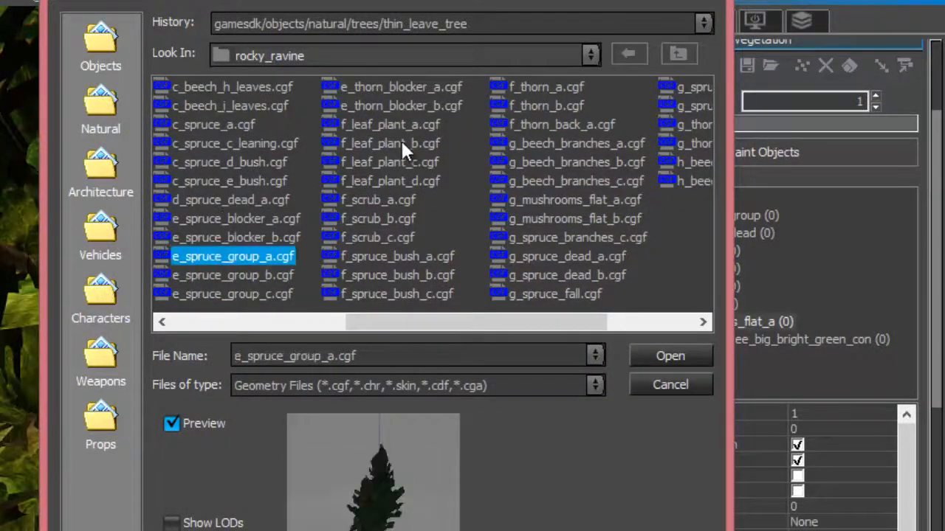
click(398, 143)
click(679, 54)
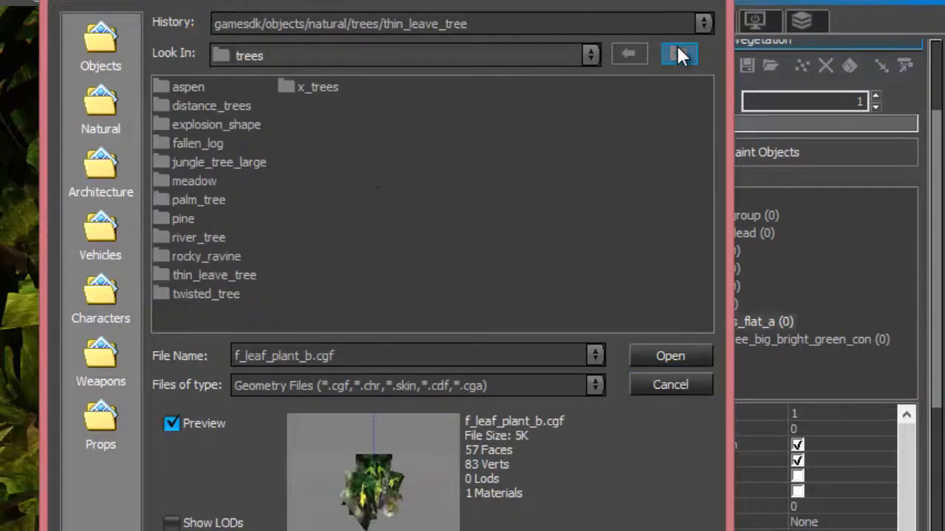
Check the x_trees folder and preview palm_tree_large_a_con.cgf in the palm_tree folder
double_click(315, 87)
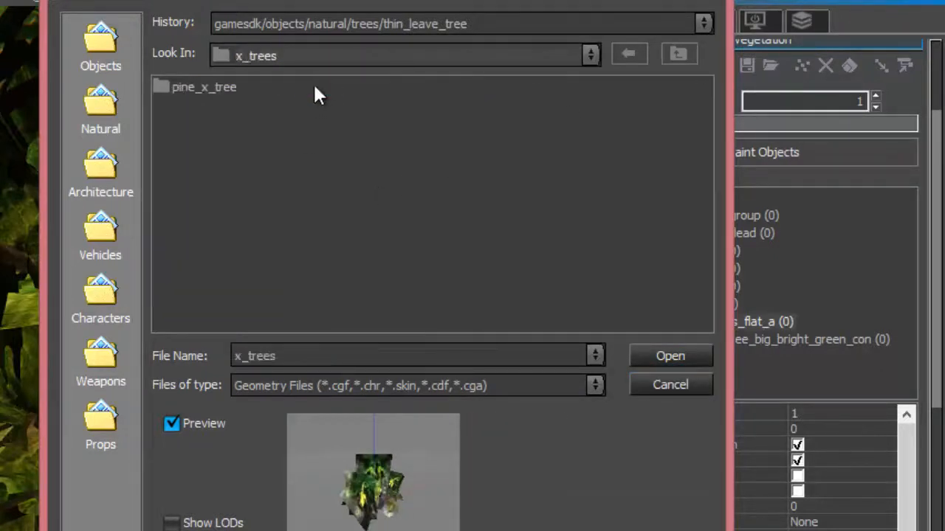
click(679, 54)
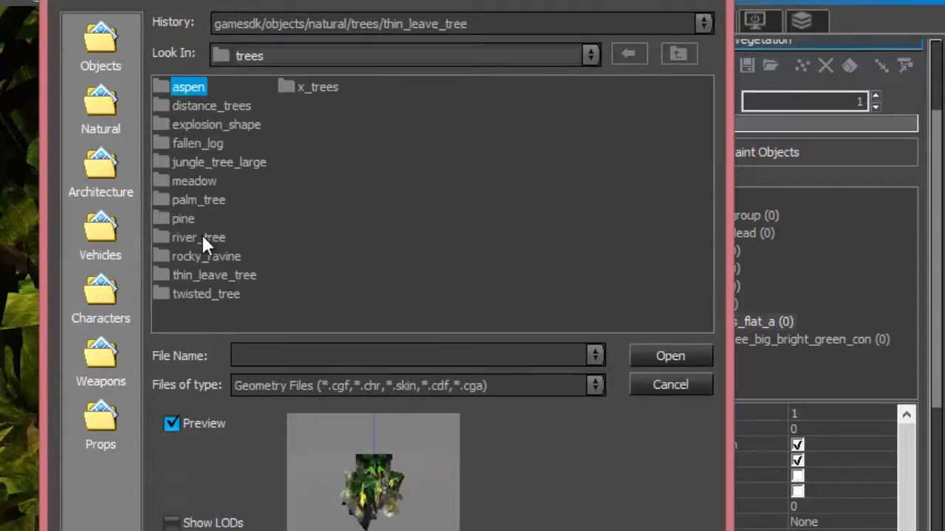
double_click(195, 197)
click(207, 106)
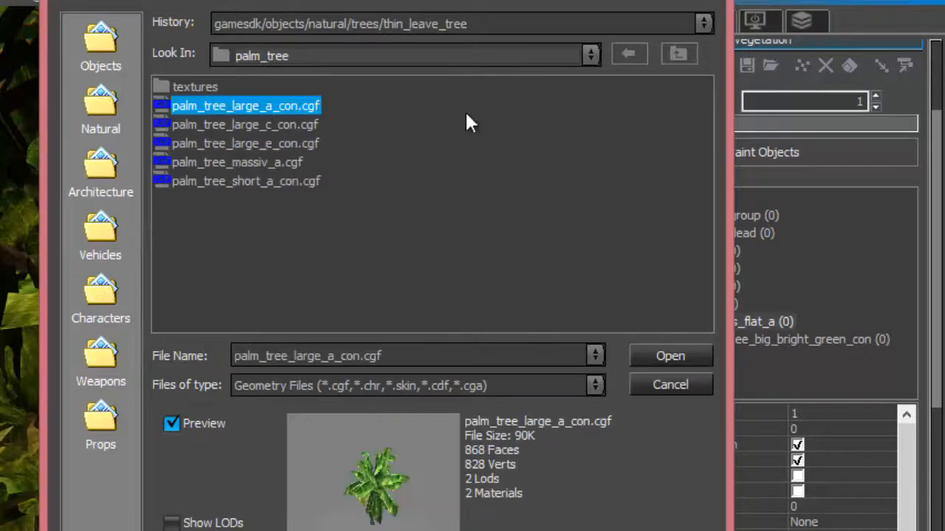
Replace the flat_a vegetation object's model in Arvores with palm_tree_large_a_con.cgf and review its properties
click(664, 354)
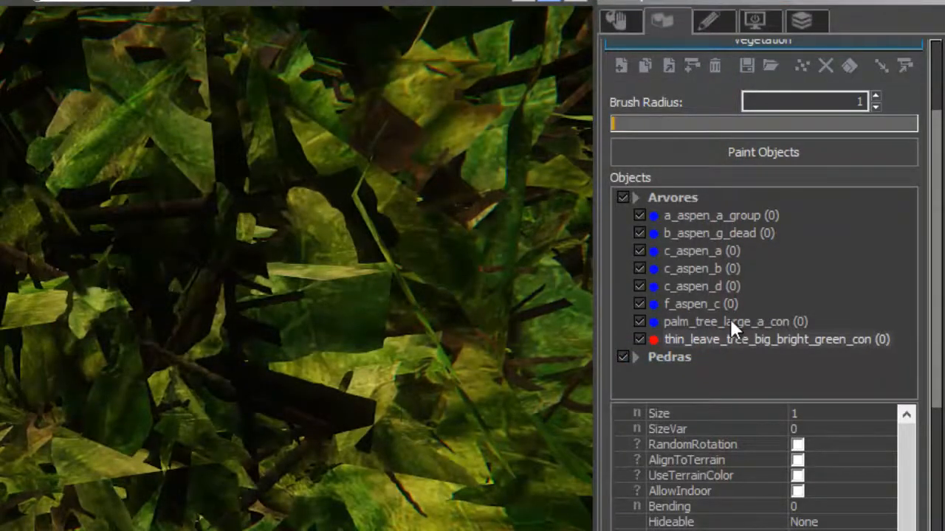
click(776, 322)
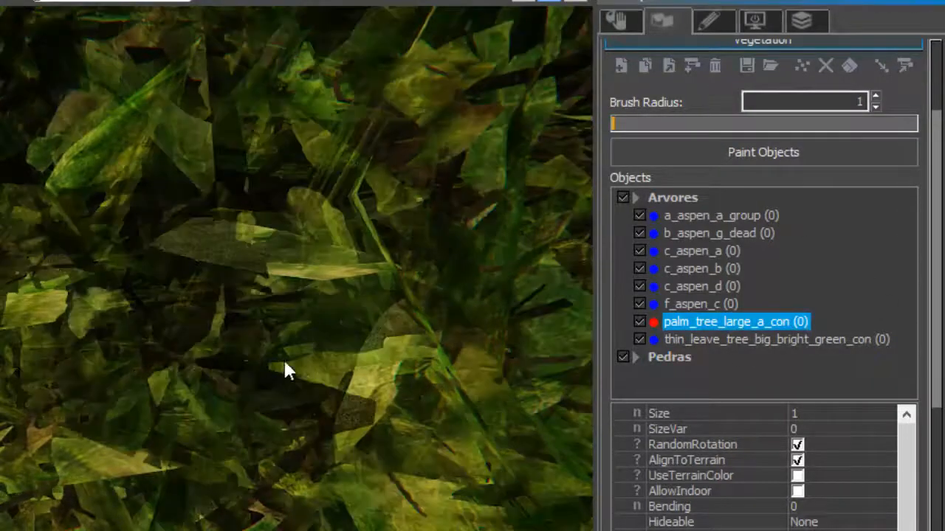
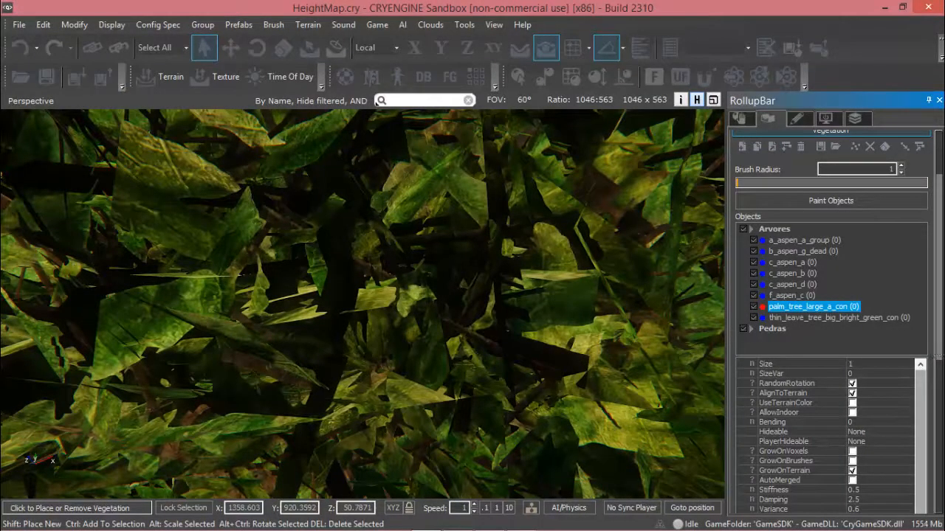
drag(940, 357, 941, 459)
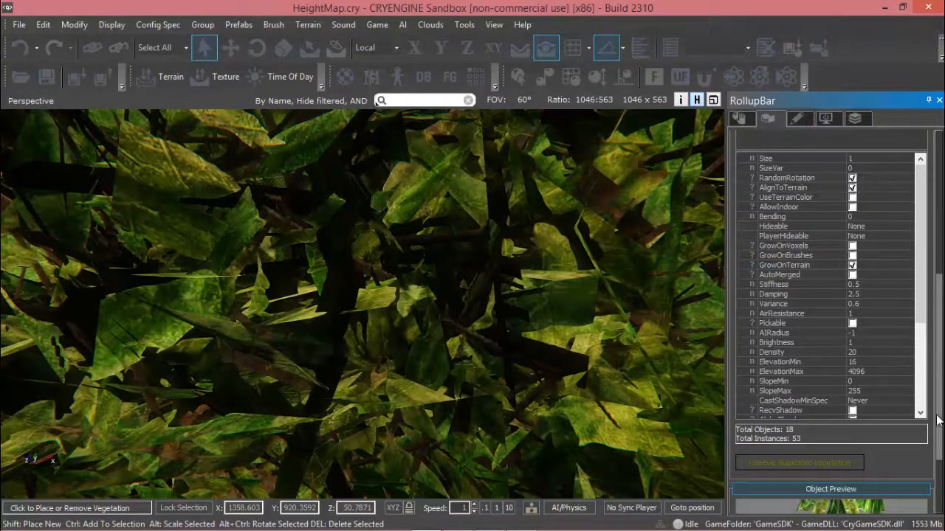
scroll(939, 419, down, 3)
scroll(936, 302, up, 10)
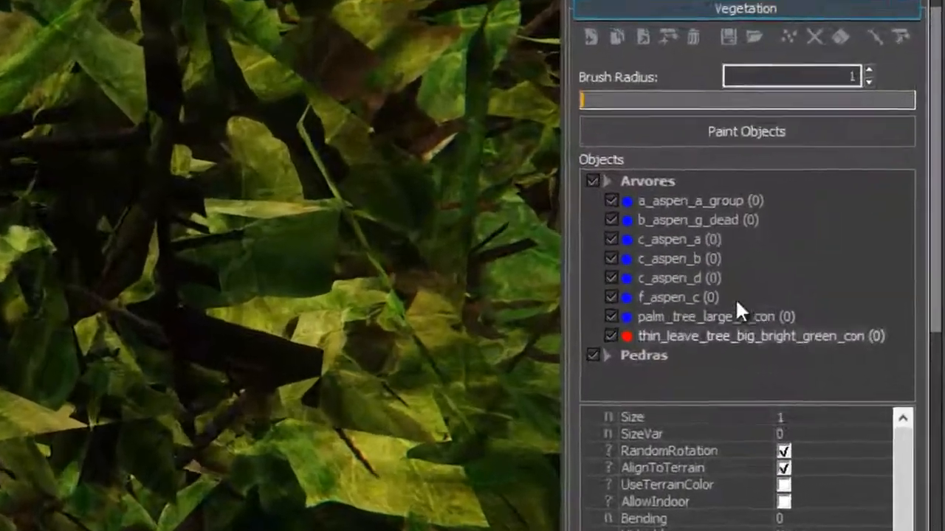
Select thin_leave_tree_big_bright_green_con and briefly hide and reshow it to identify its trees in the viewport
click(804, 347)
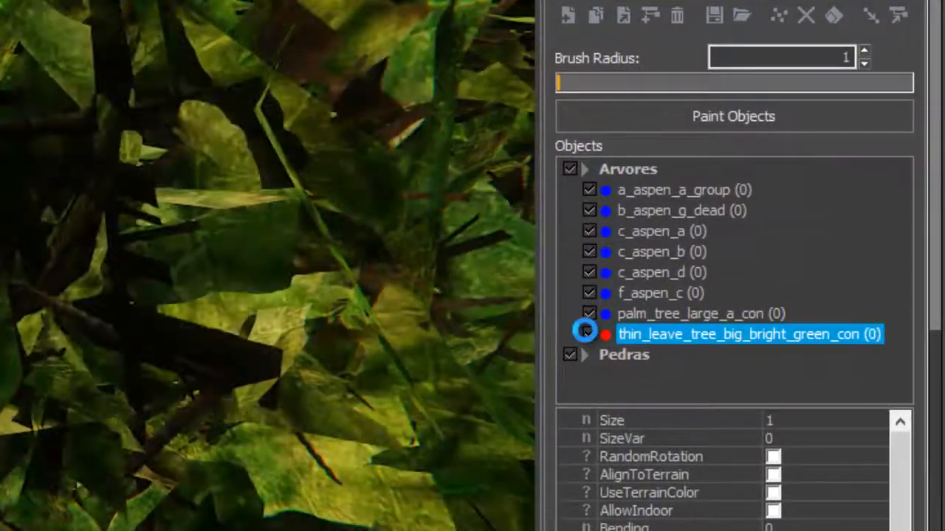
click(589, 335)
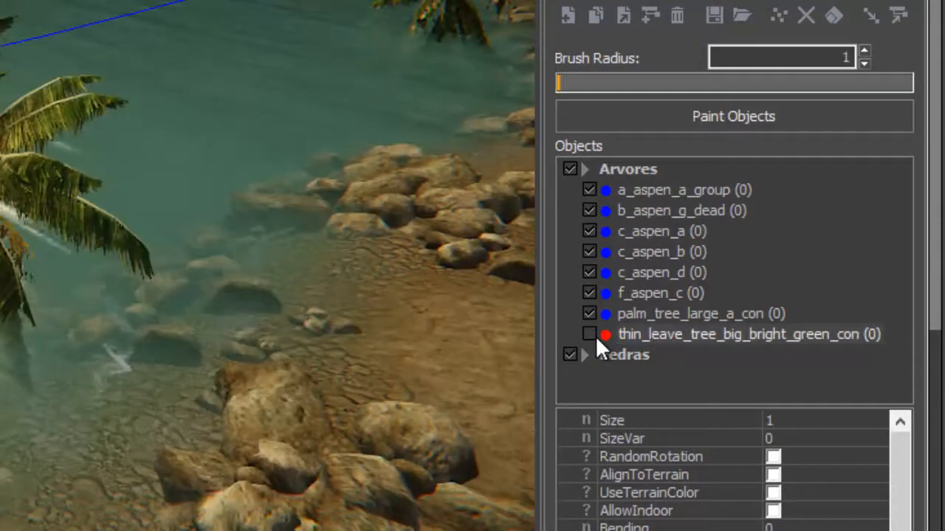
click(594, 336)
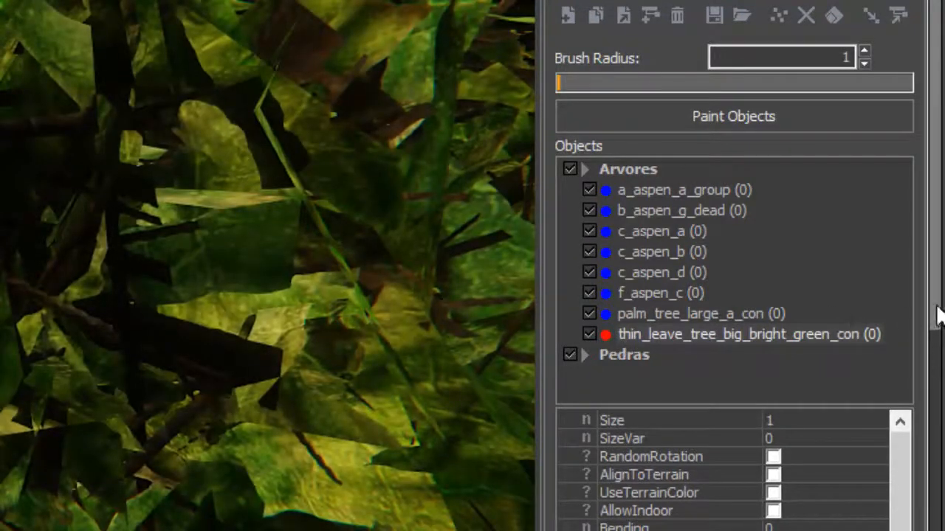
Set the Density of thin_leave_tree_big_bright_green_con to 10
click(934, 450)
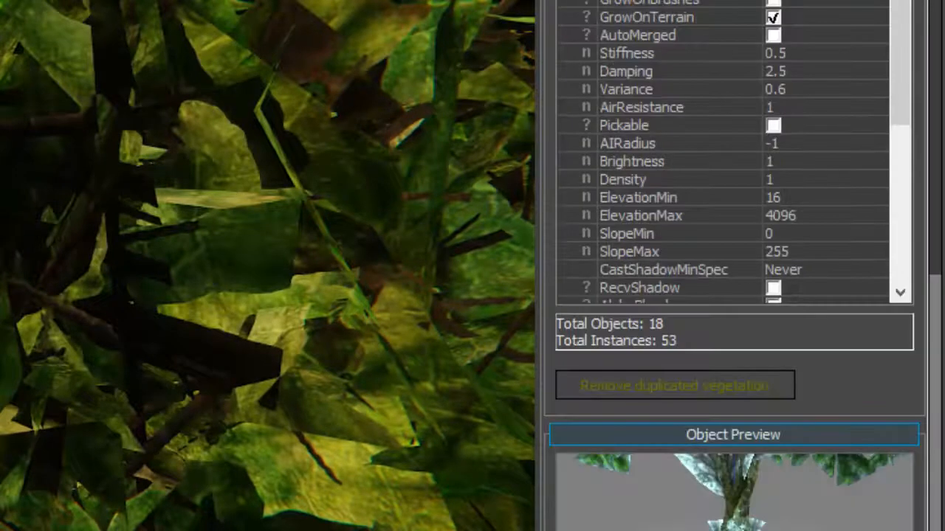
scroll(941, 501, up, 3)
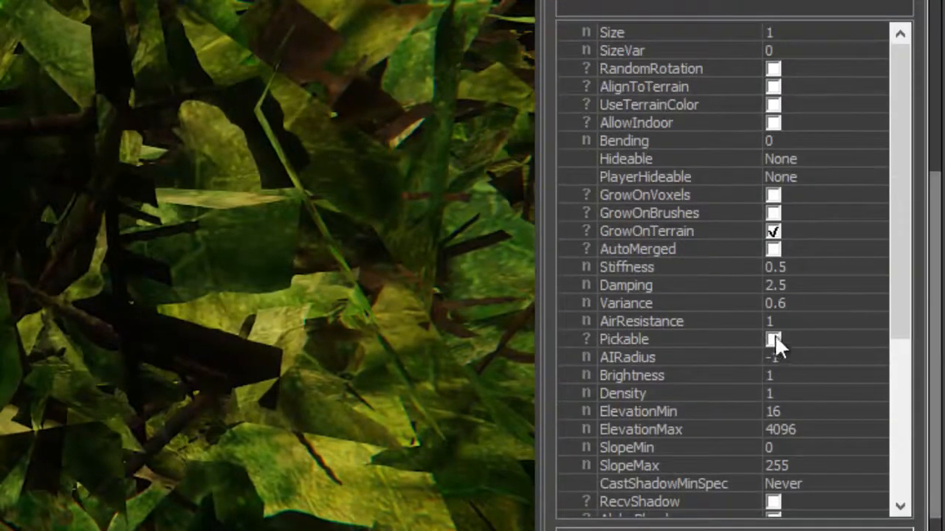
click(787, 394)
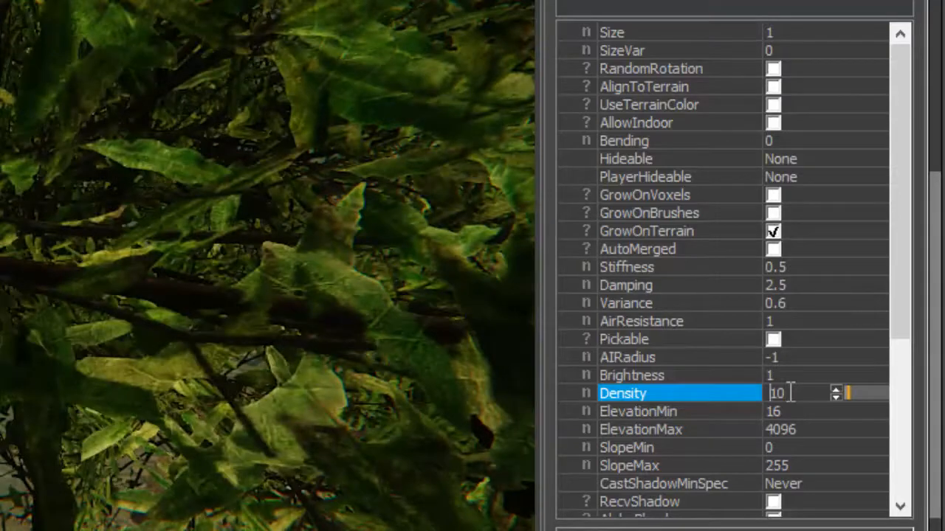
Set SizeVar to 1 and Size to 0.5 for the thin_leave_tree_big_bright_green_con trees by the river
right_drag(334, 361, 237, 367)
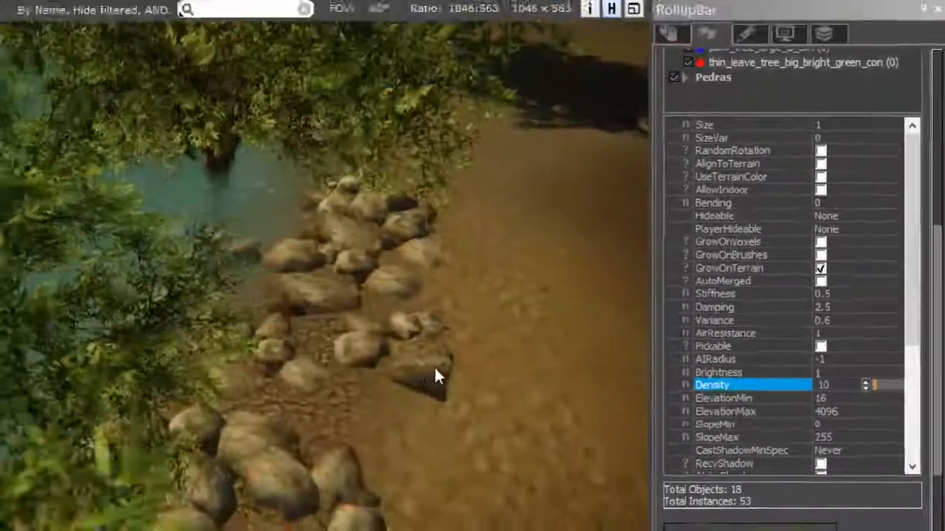
right_drag(434, 372, 321, 347)
right_drag(480, 347, 474, 347)
right_drag(372, 385, 470, 313)
key(s)
key(w)
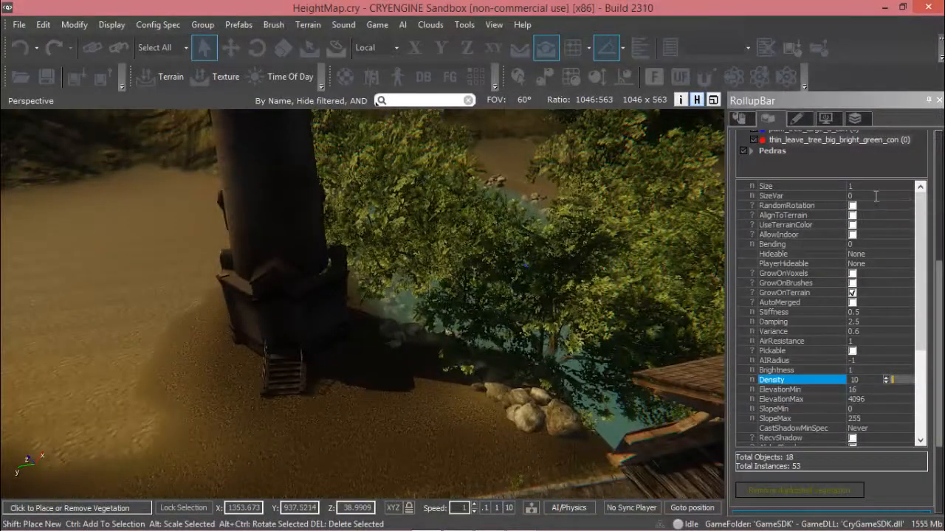
click(871, 195)
text(1)
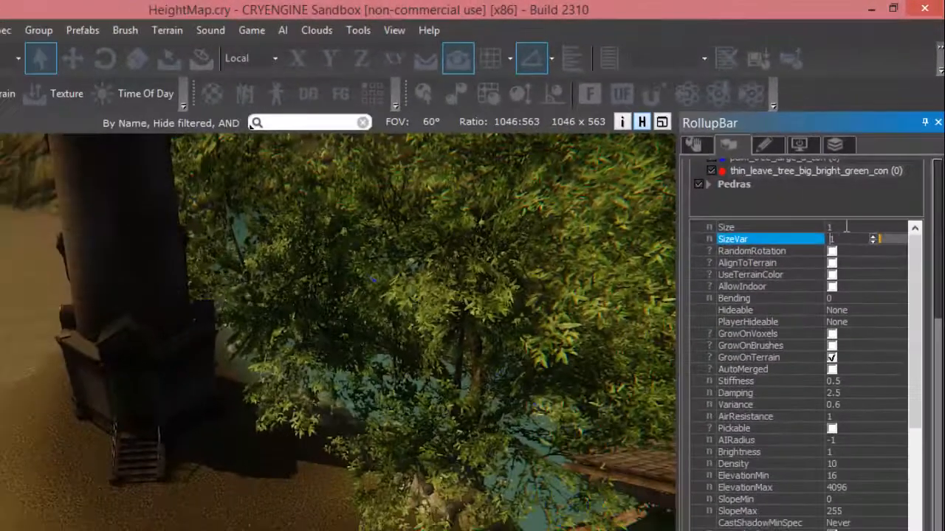
click(851, 227)
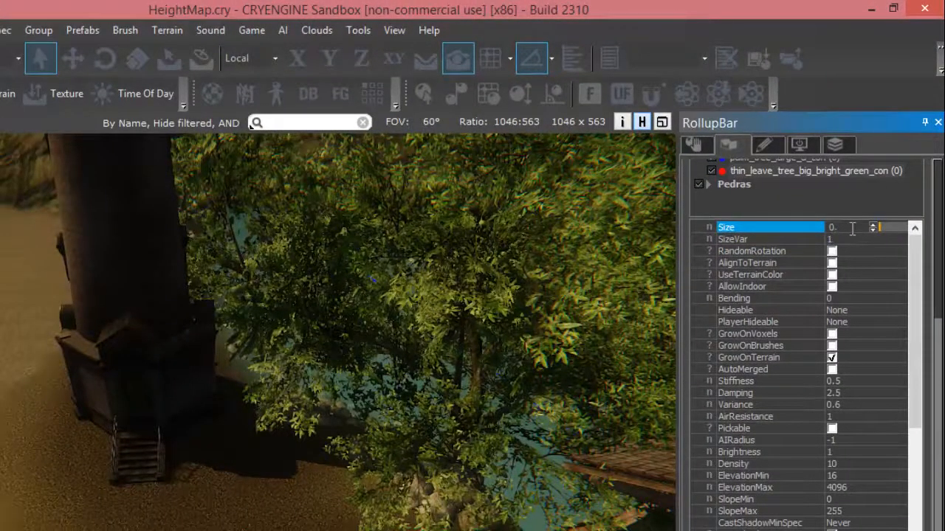
text(0.5)
key(Return)
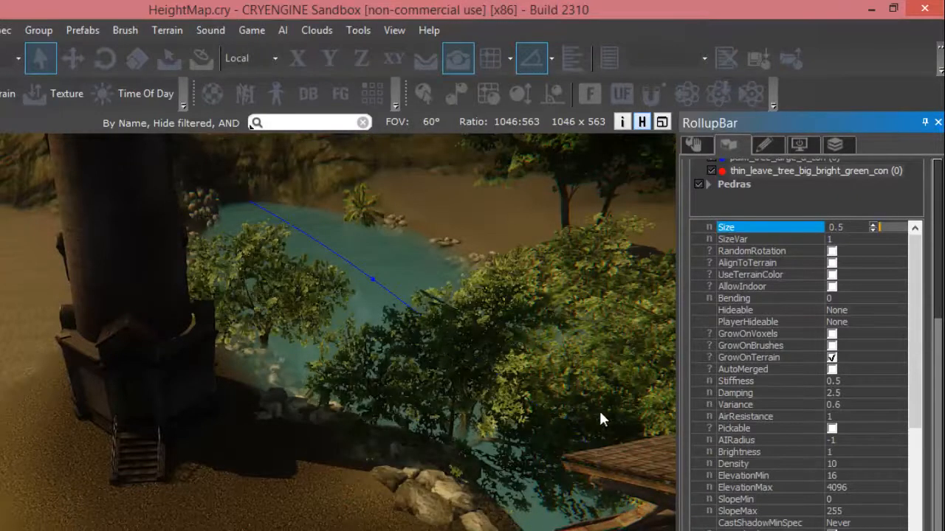
Open the Density value of thin_leave_tree_big_bright_green_con for editing
click(845, 463)
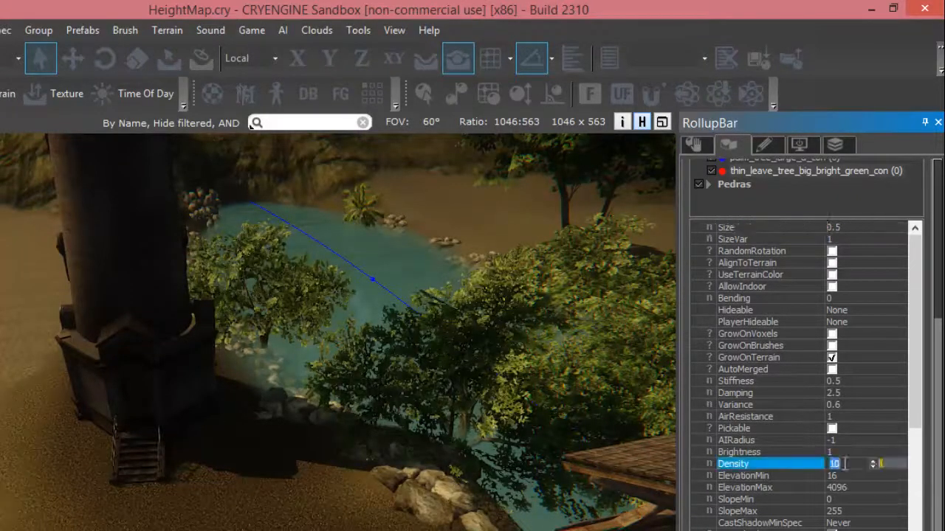
Set the vegetation density of thin_leave_tree_big_bright_green_con to 5
text(5)
key(Return)
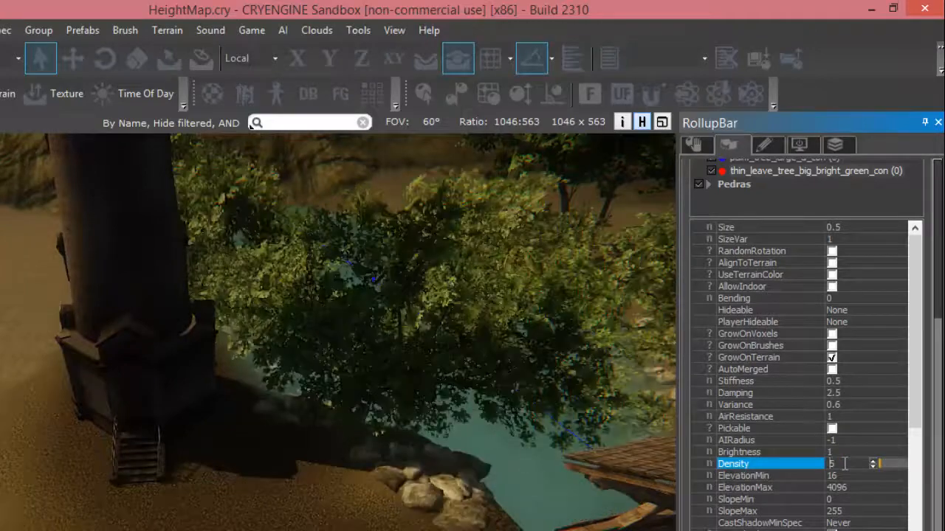
Examine the tree coverage along the lake shore from close up and from farther back
key(s)
right_drag(423, 464, 392, 360)
key(d)
key(w)
key(w)
key(s)
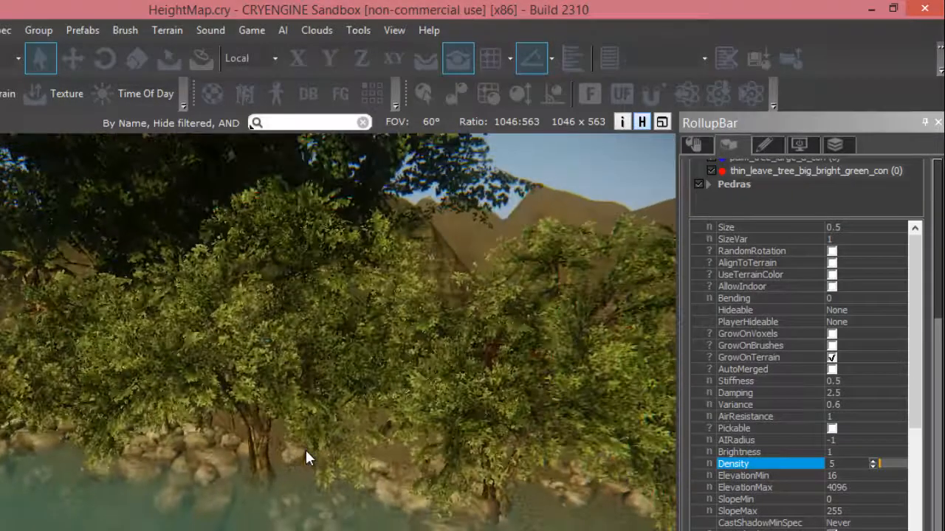
right_drag(327, 440, 423, 428)
key(s)
key(s)
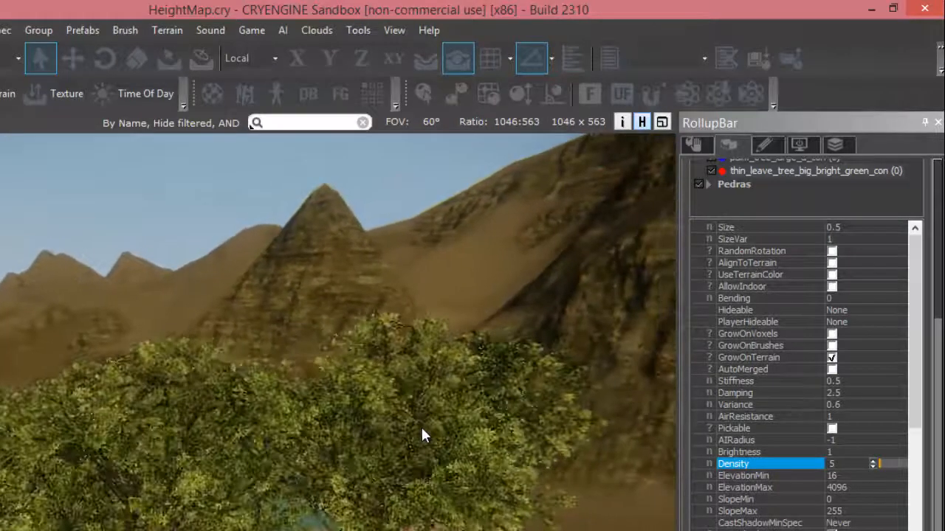
key(s)
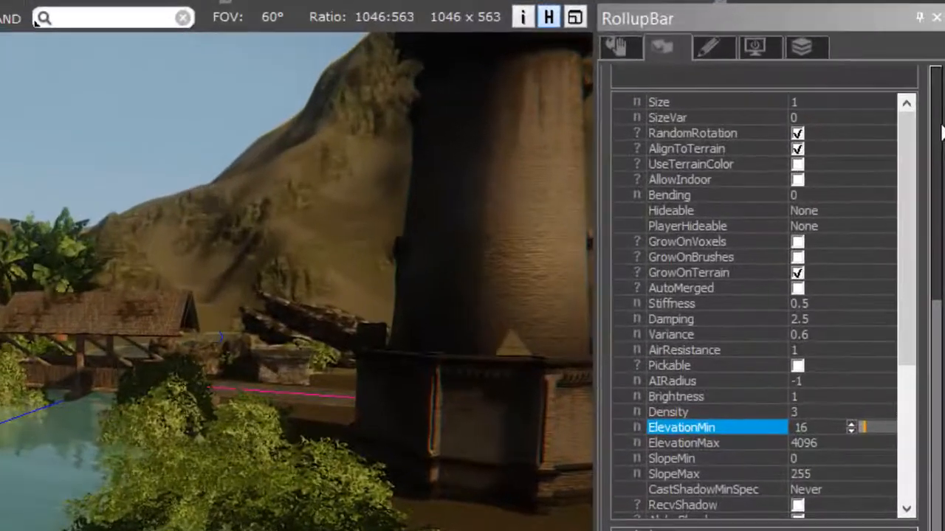
Open the geometry replacement browser for round_leaf_bush_big_yellow, keeping the roundleafbush folder as the location
click(938, 134)
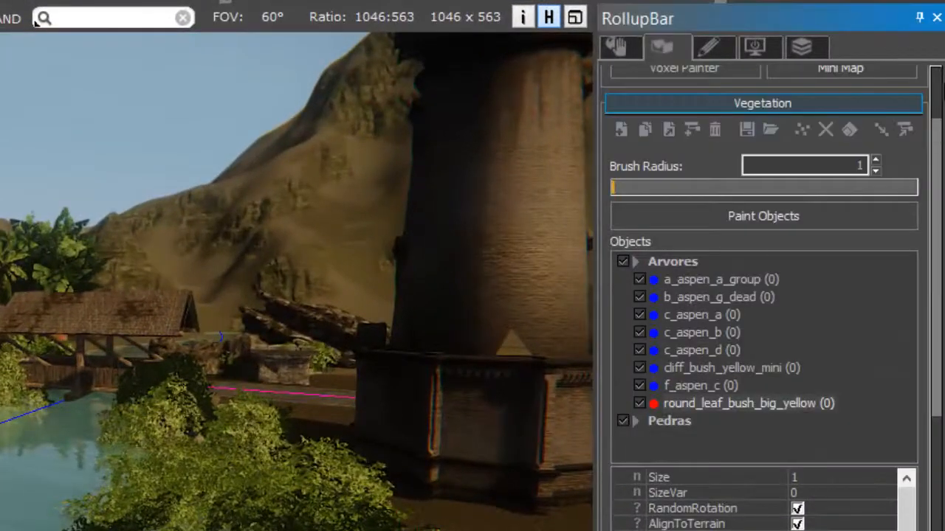
drag(771, 294, 770, 366)
click(718, 464)
click(714, 476)
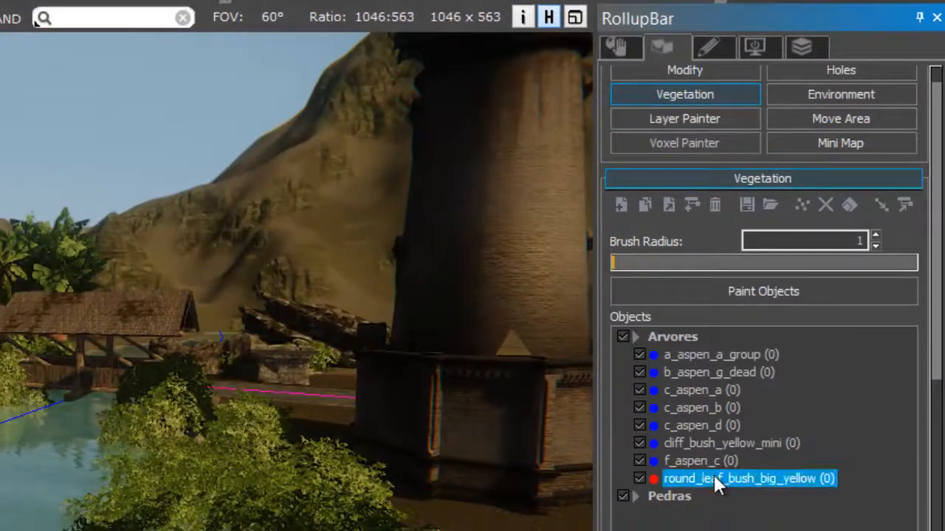
click(668, 204)
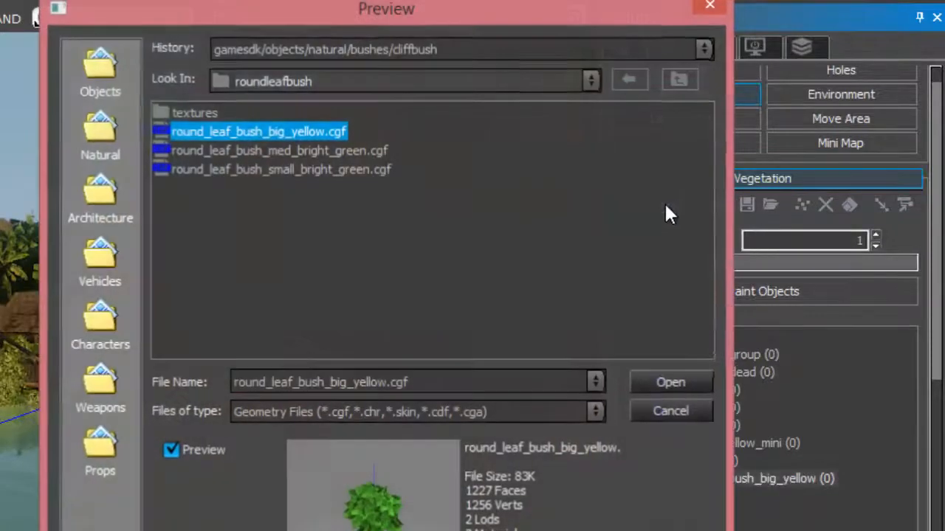
click(590, 82)
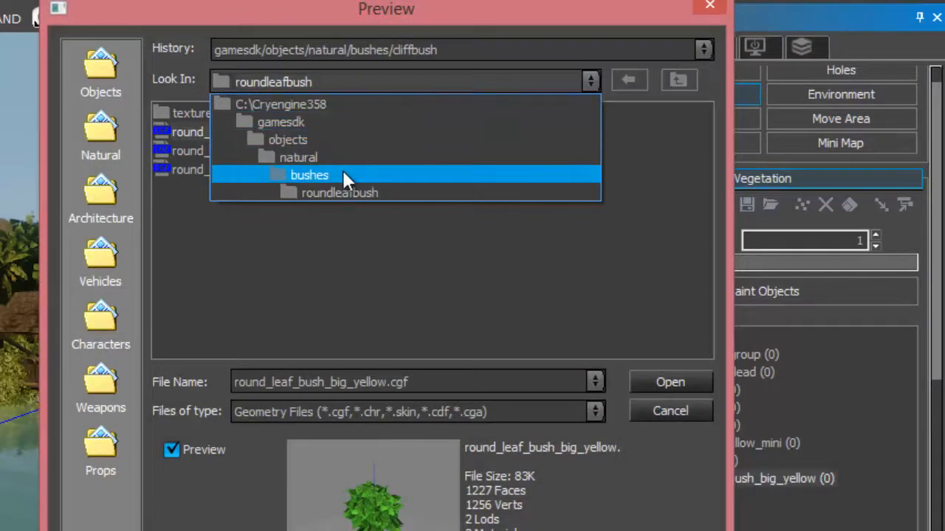
click(362, 193)
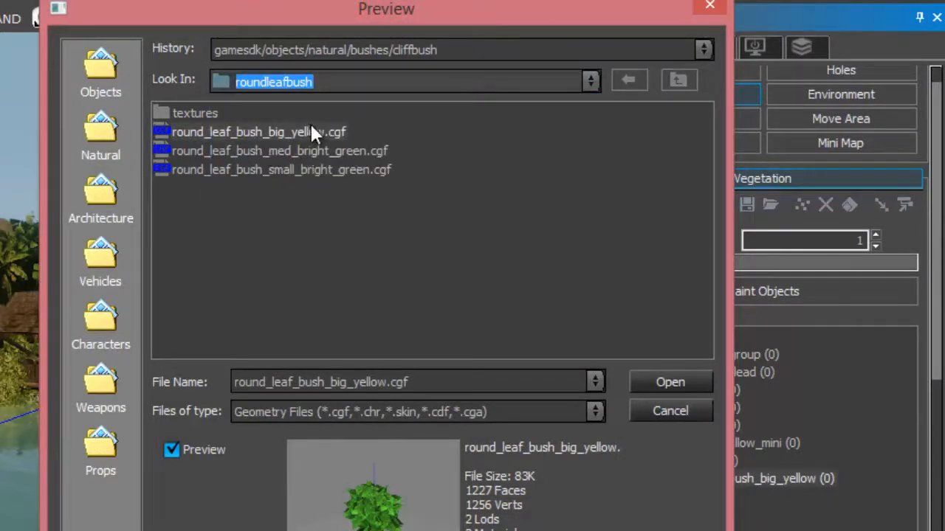
Preview the round leaf bush models and replace the big yellow bush with round_leaf_bush_med_bright_green.cgf
click(310, 131)
click(341, 151)
click(346, 171)
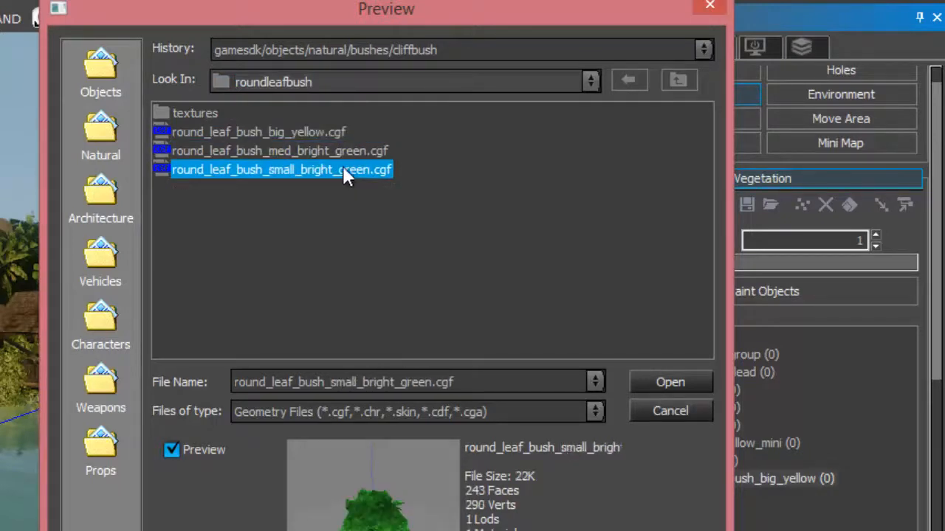
click(339, 152)
click(332, 169)
click(247, 152)
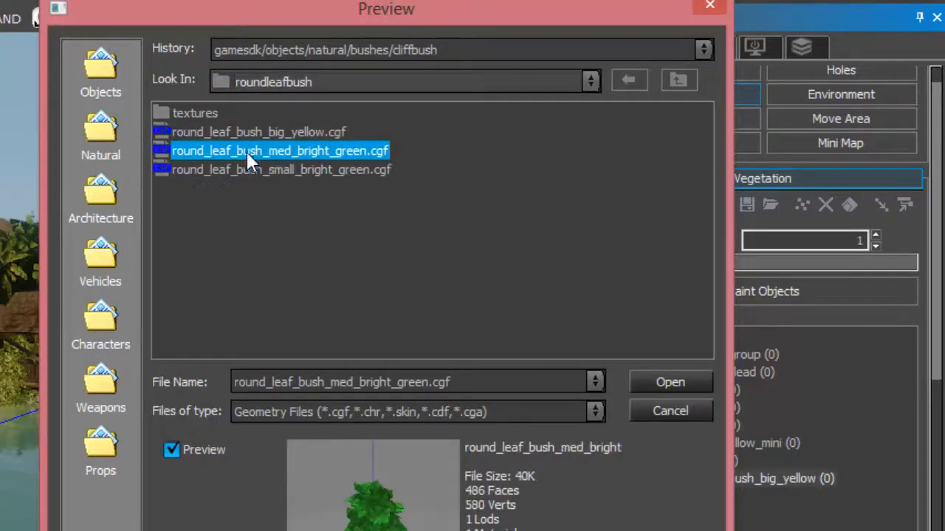
click(670, 382)
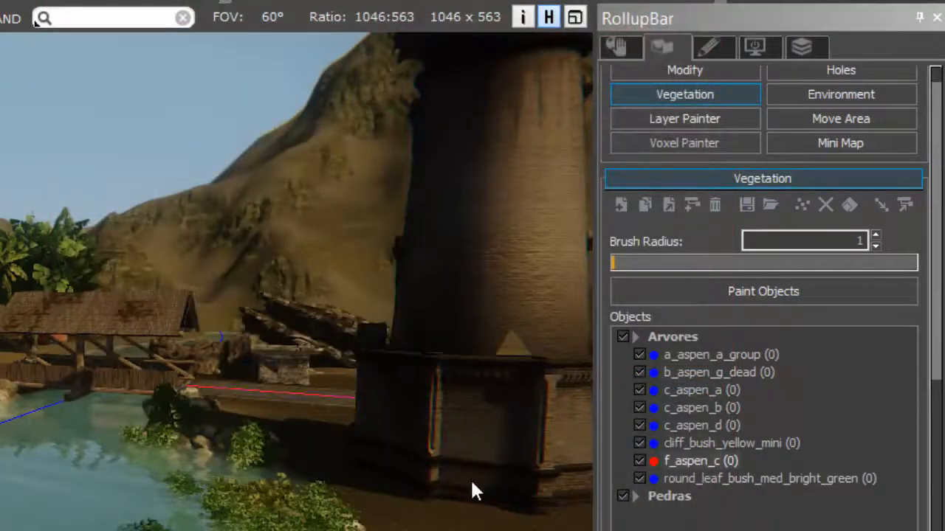
Inspect the replaced bushes, then swap round_leaf_bush_med_bright_green back to the round_leaf_bush_big_yellow.cgf geometry
mouse_move(472, 481)
middle_down()
mouse_move(488, 468)
mouse_move(472, 474)
middle_up()
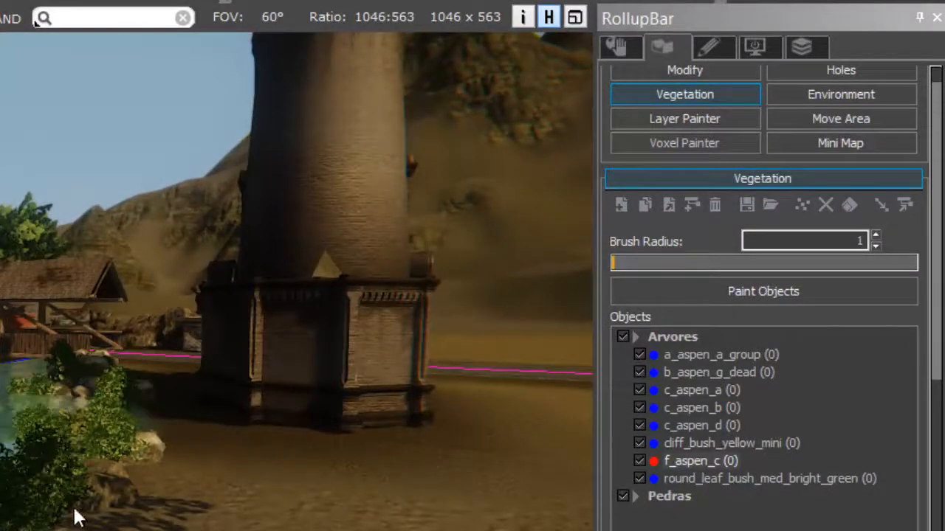
click(718, 460)
click(728, 478)
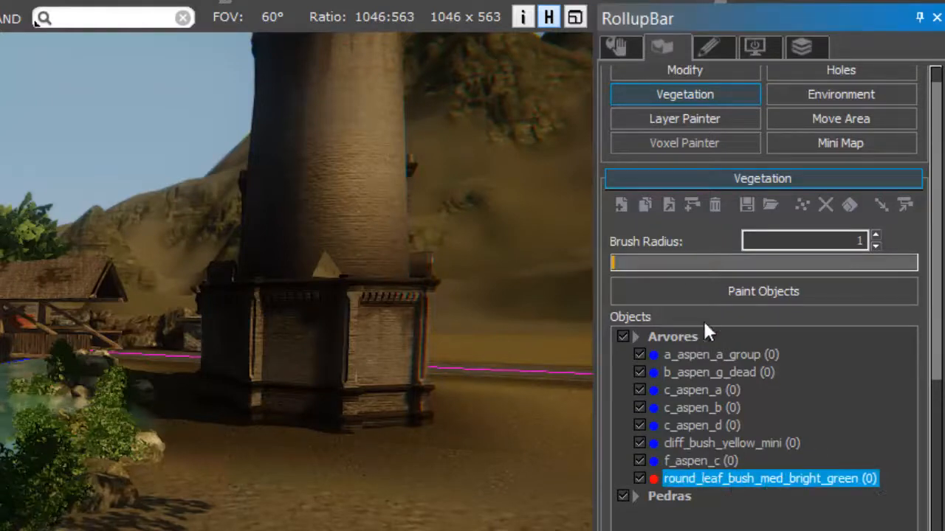
click(667, 203)
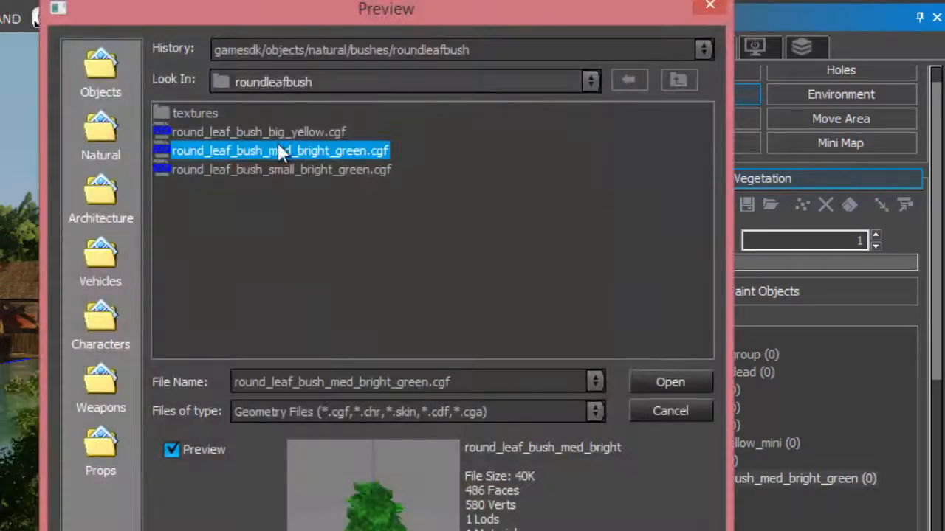
click(305, 132)
click(673, 383)
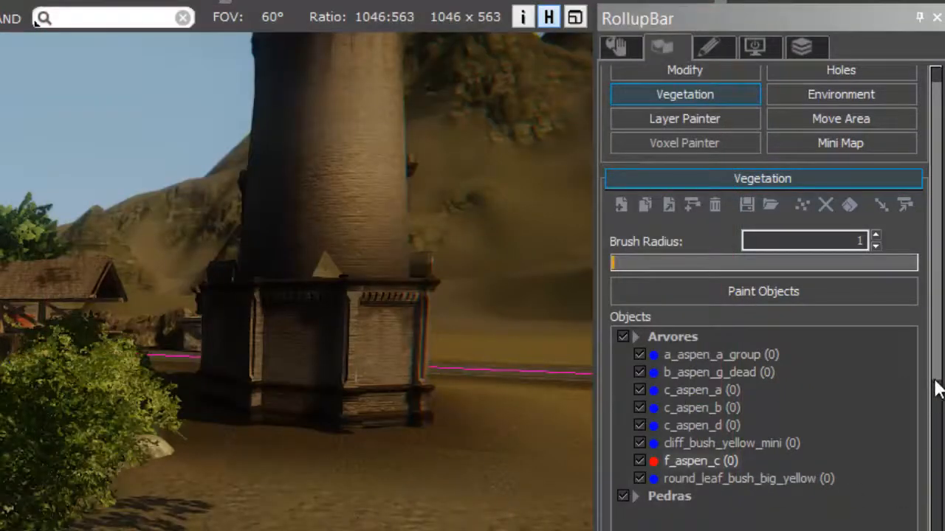
Enable RandomRotation and AlignToTerrain for f_aspen_c and set its SizeVar to 1
scroll(938, 413, down, 5)
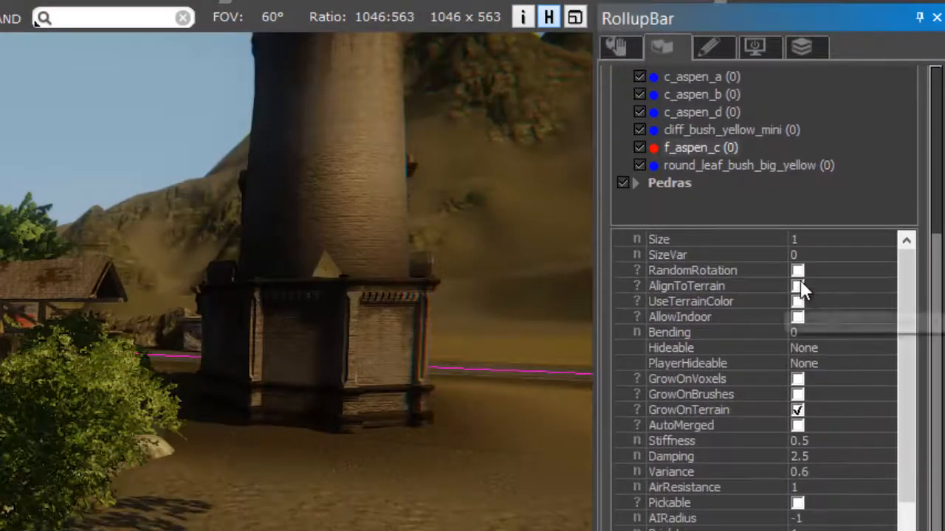
click(797, 271)
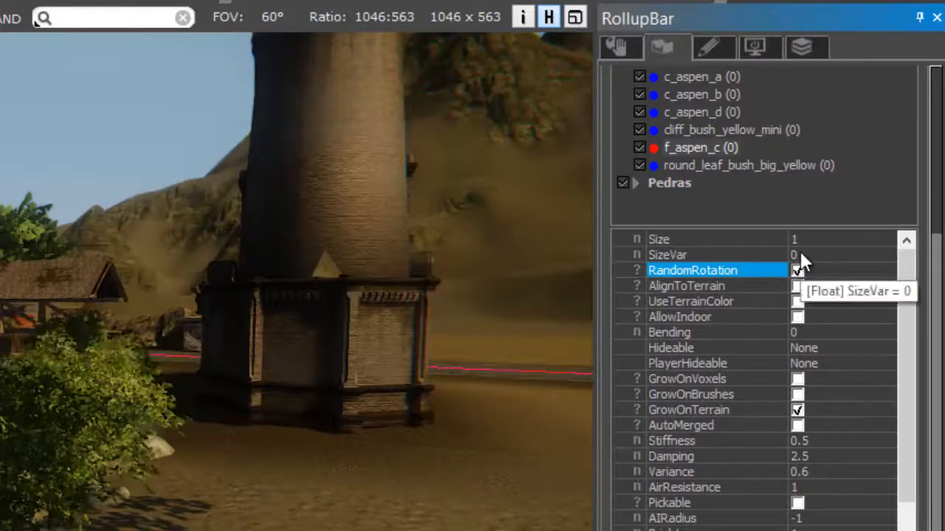
click(800, 255)
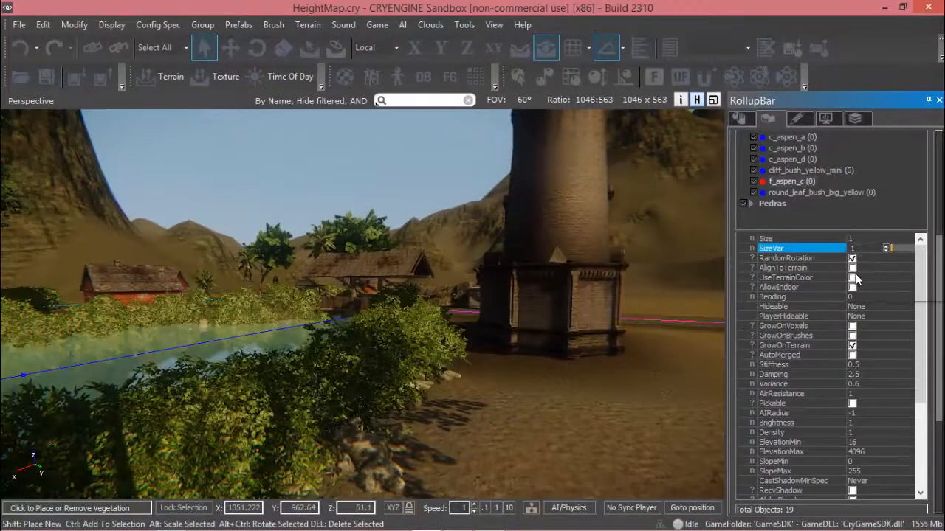
click(852, 269)
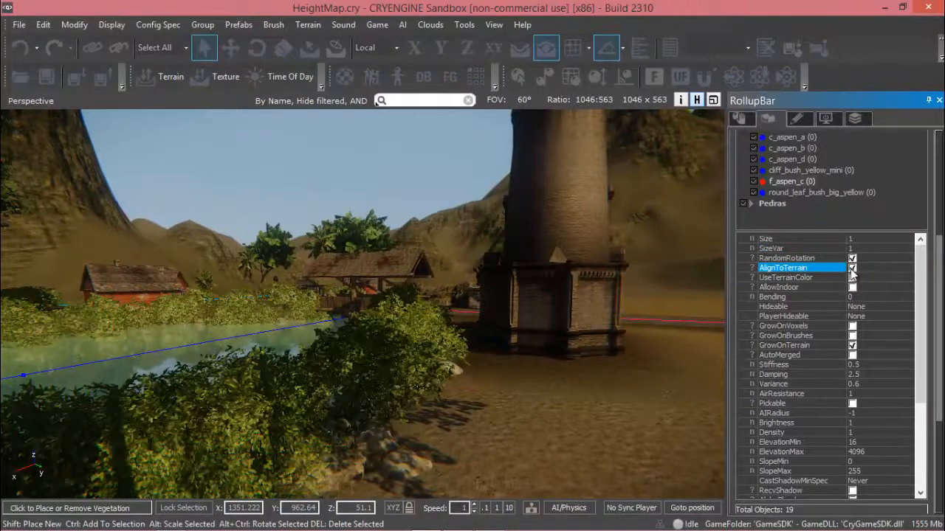
Examine the bushes and aspens along the water banks, around the covered bridge and among the shore rocks
scroll(426, 345, down, 5)
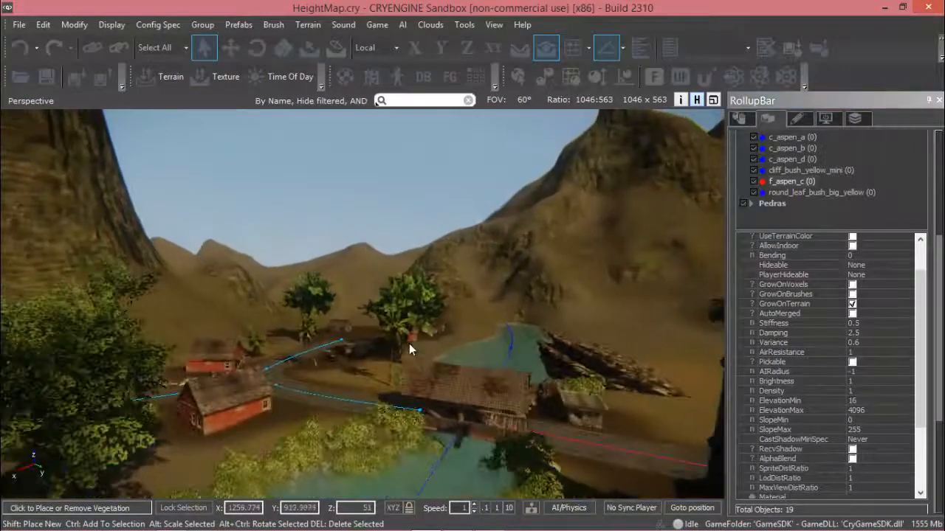
scroll(501, 458, up, 5)
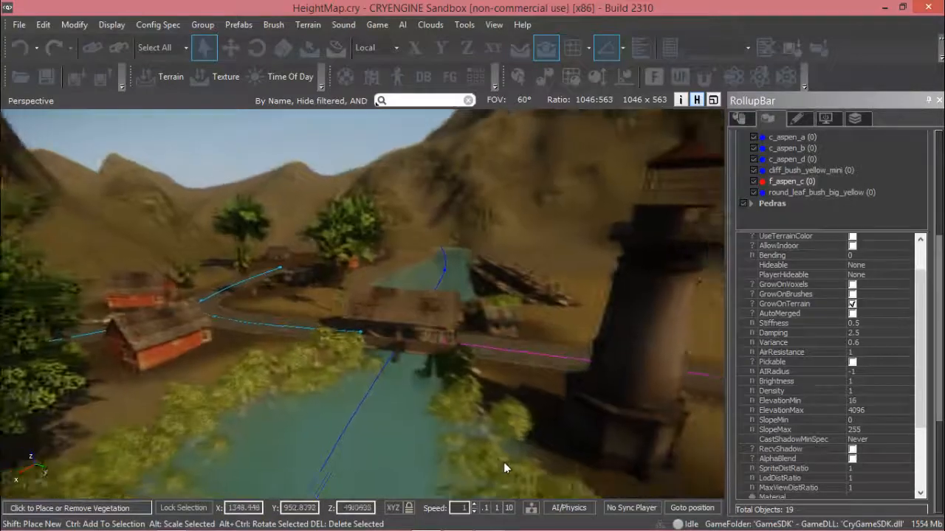
scroll(502, 462, up, 5)
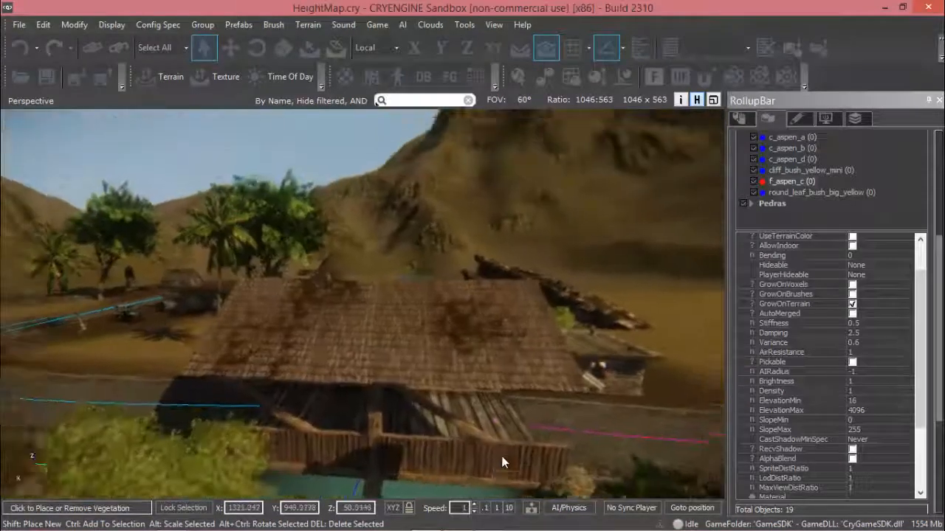
scroll(503, 462, up, 5)
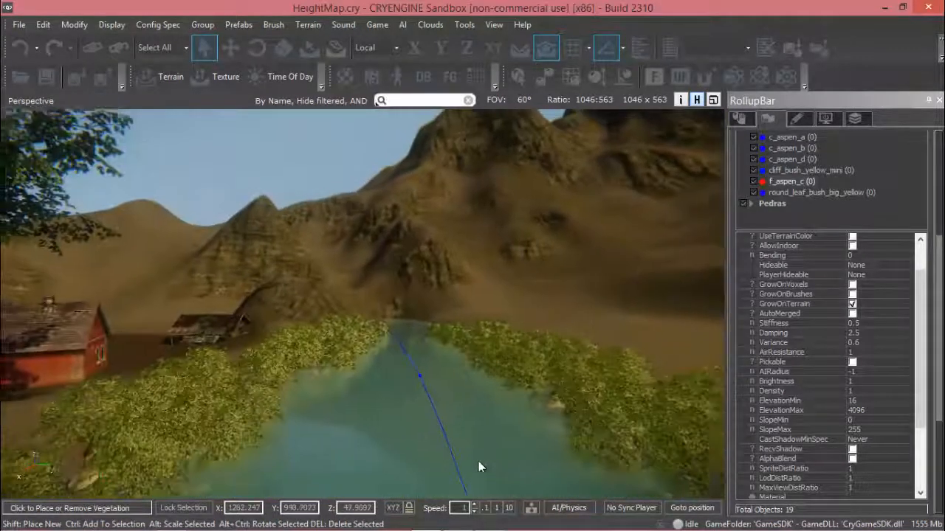
scroll(501, 460, up, 5)
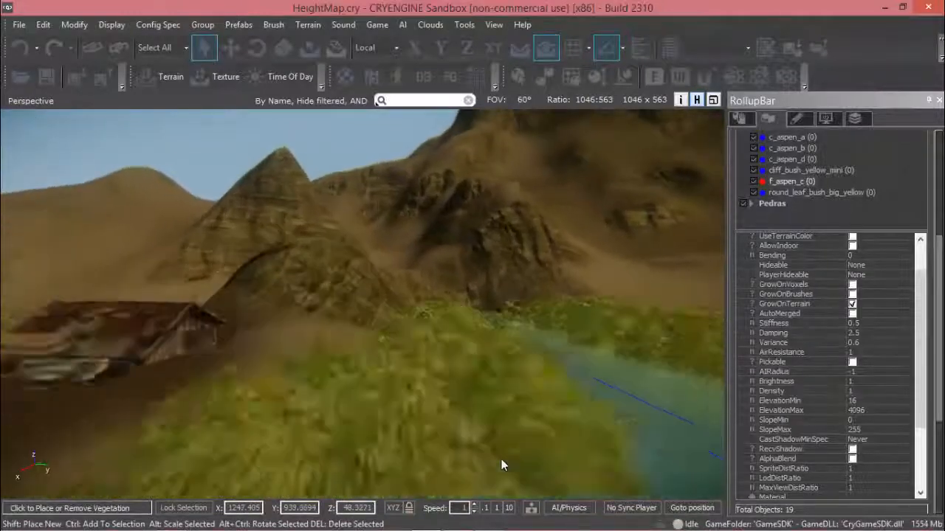
scroll(452, 443, up, 5)
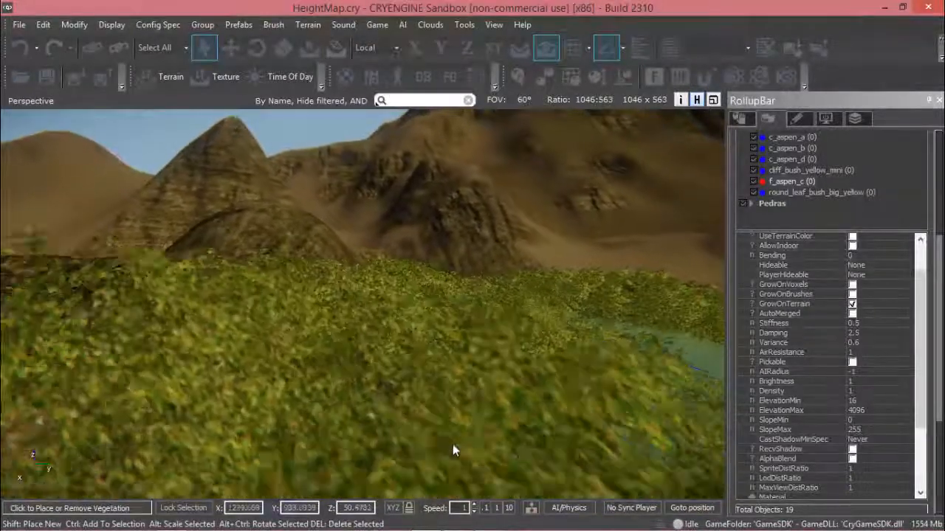
scroll(453, 442, down, 5)
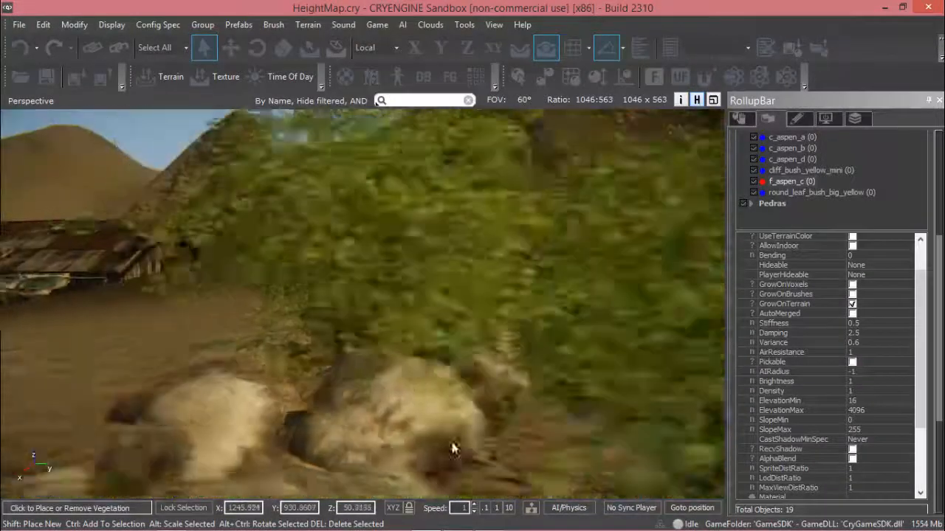
scroll(448, 429, up, 5)
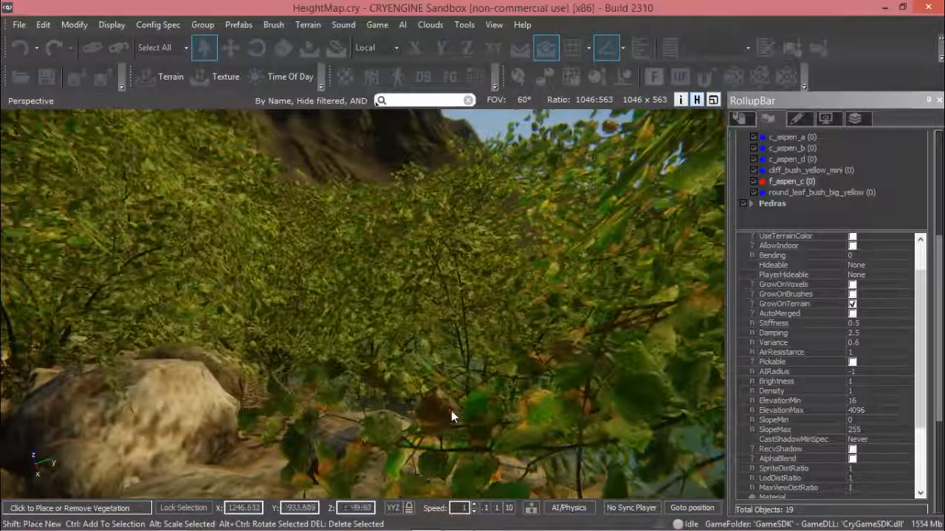
scroll(454, 411, up, 5)
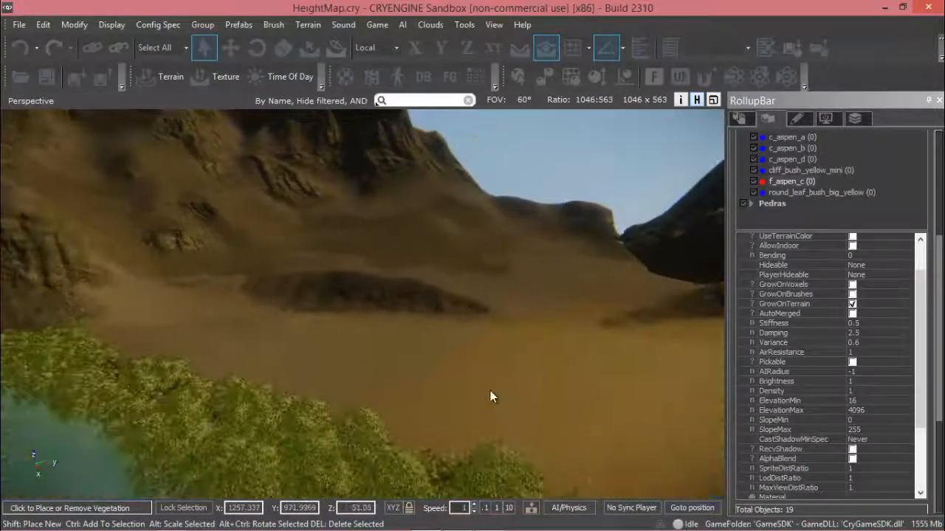
right_drag(490, 391, 492, 362)
scroll(494, 366, down, 5)
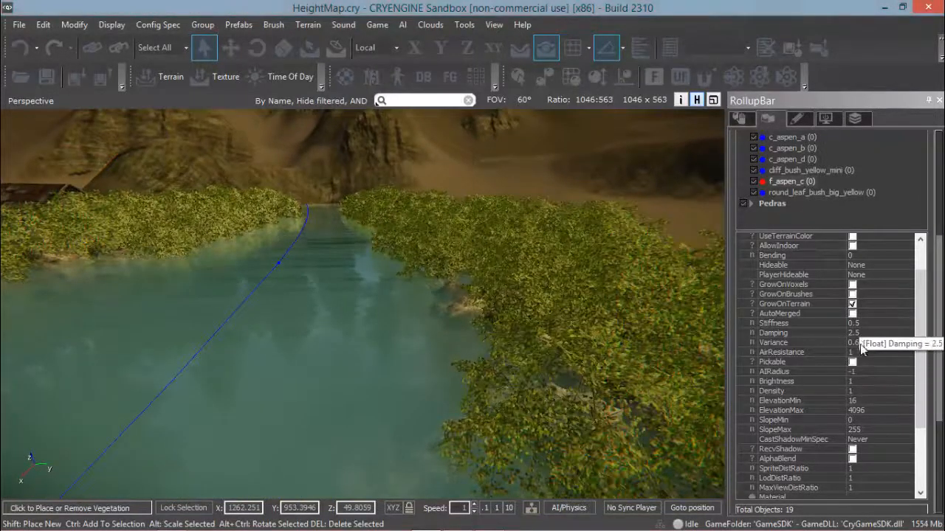
Try a density of 2 for f_aspen_c, then set it to 3
click(861, 392)
text(2)
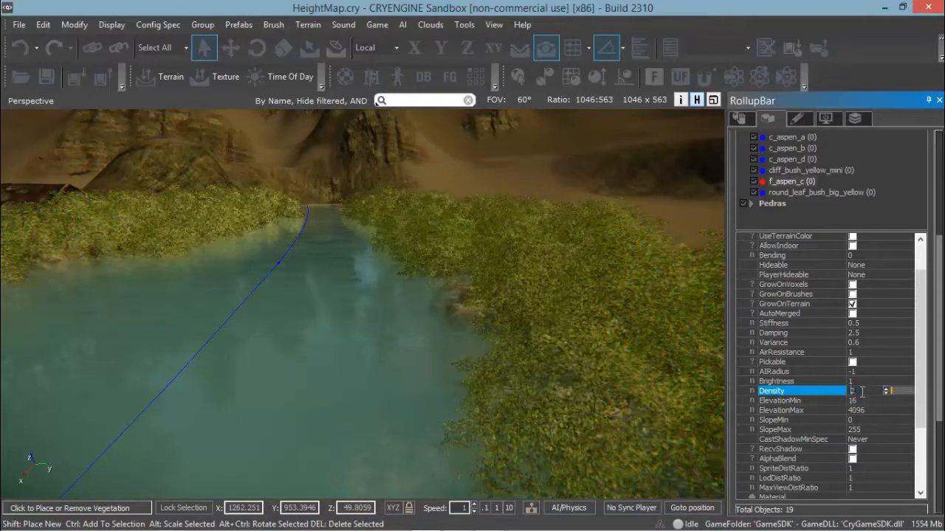
click(850, 399)
click(856, 392)
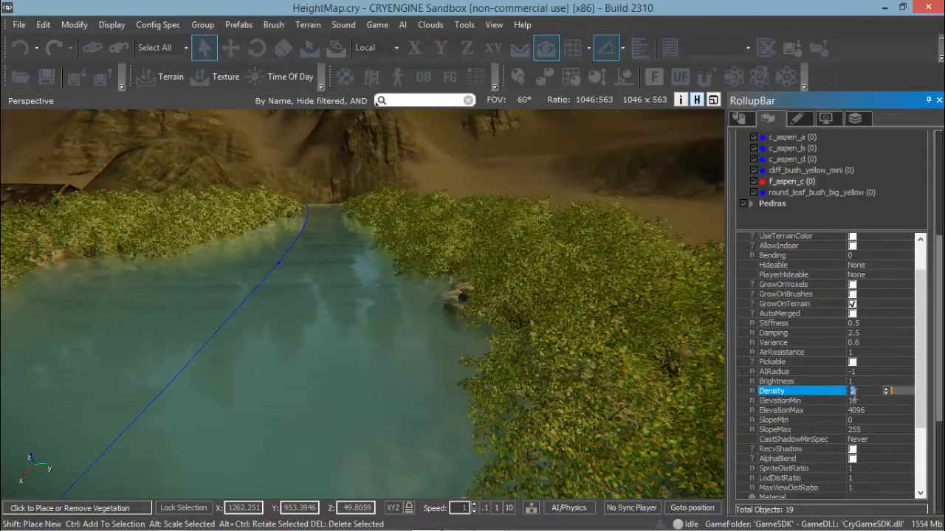
text(3)
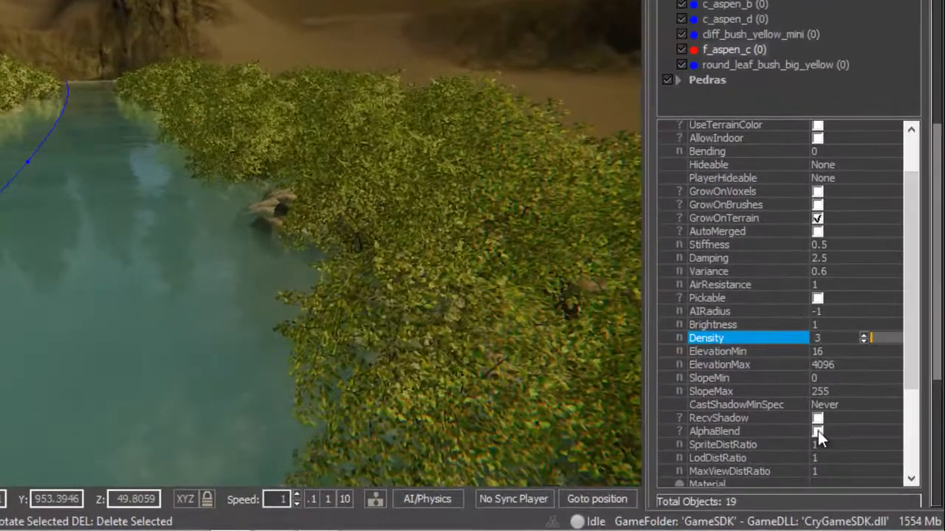
Set the vegetation density of round_leaf_bush_big_yellow to 4
click(786, 64)
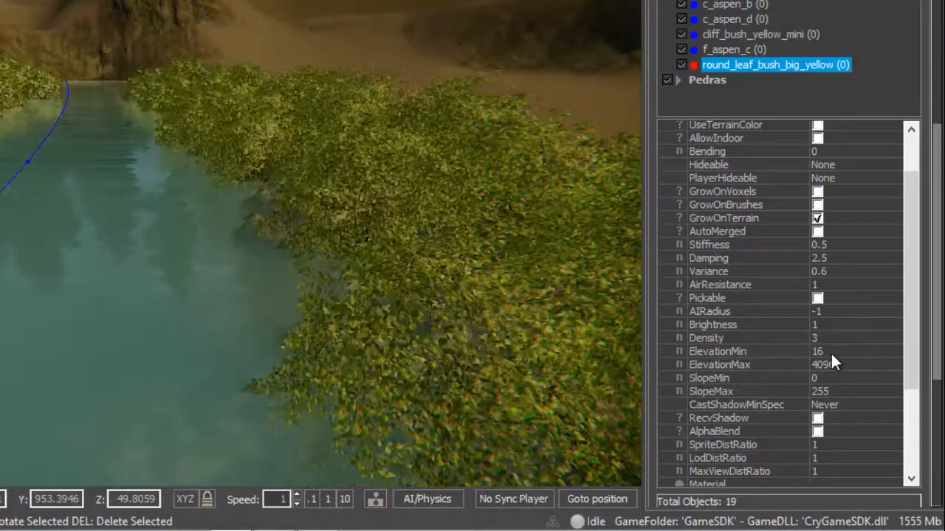
click(826, 337)
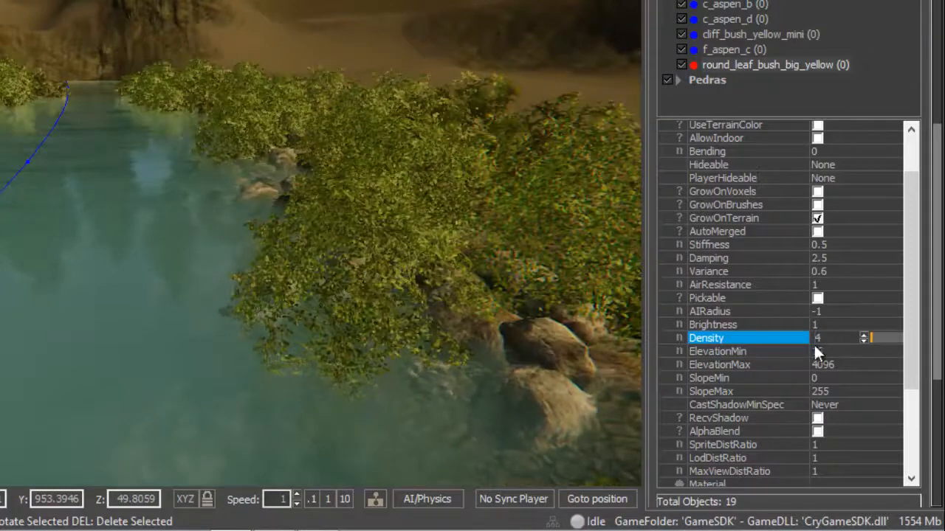
Set the SizeVar of round_leaf_bush_big_yellow to 1
middle_drag(550, 367, 552, 367)
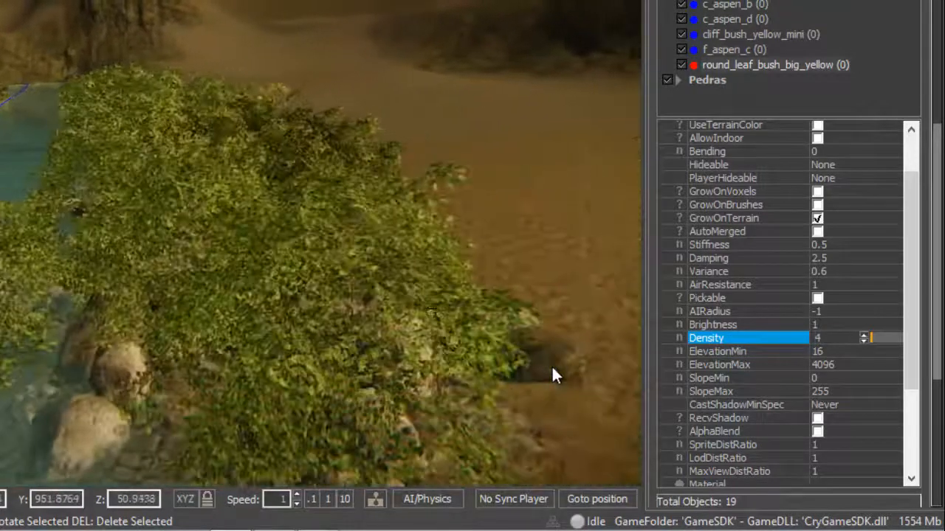
click(915, 147)
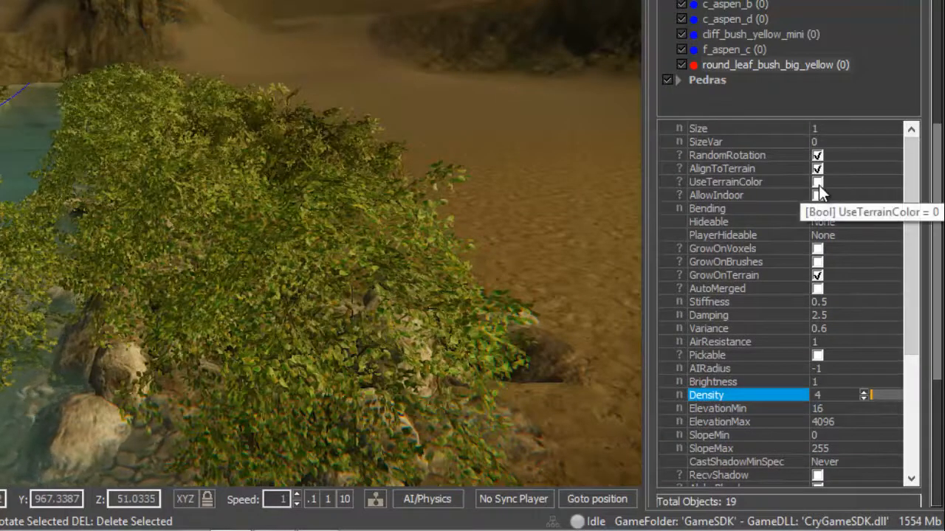
click(819, 142)
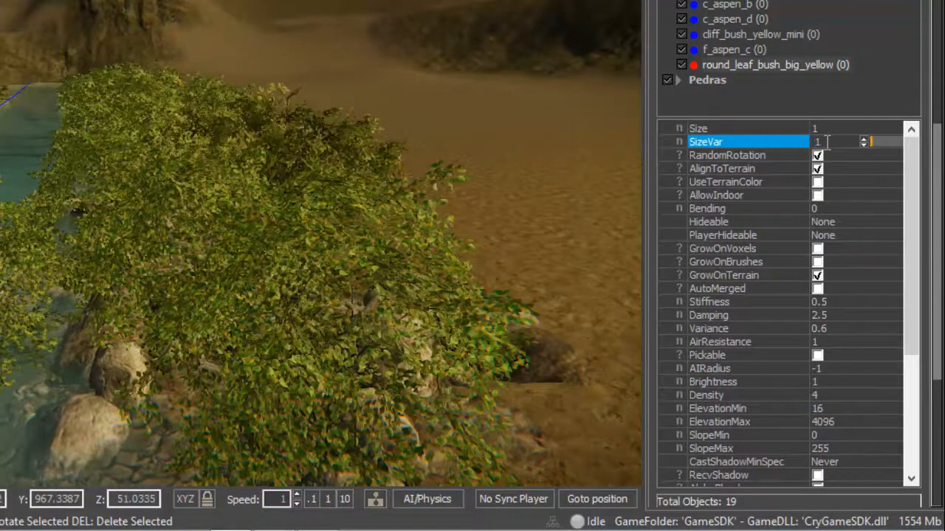
key(Return)
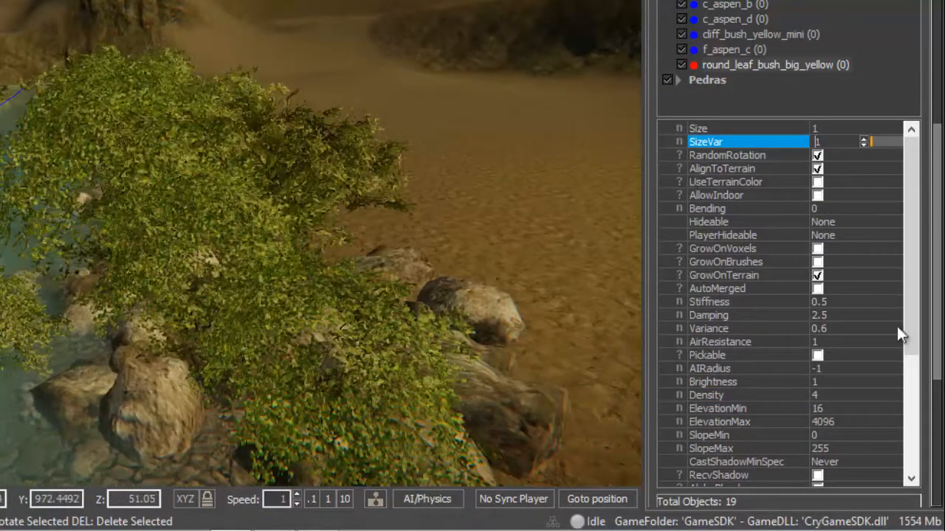
Set the ElevationMax of round_leaf_bush_big_yellow to 100
drag(917, 332, 915, 451)
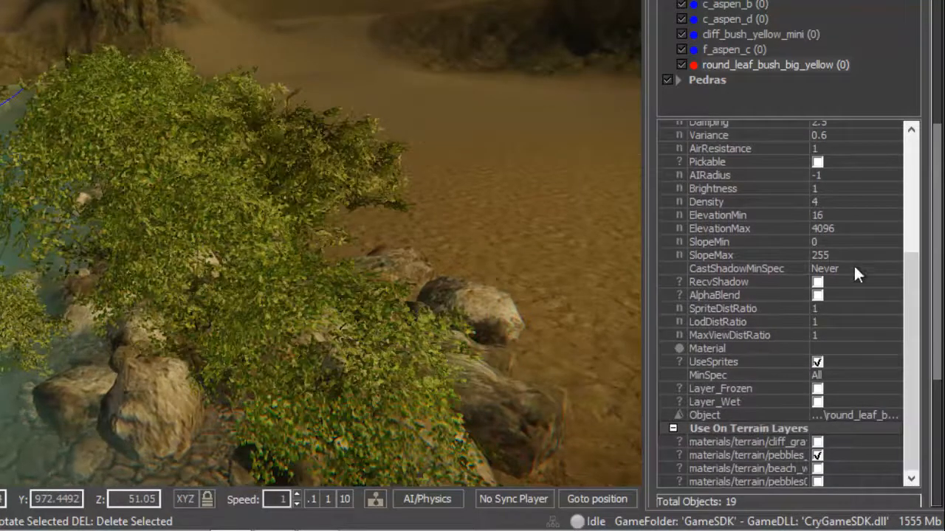
click(826, 215)
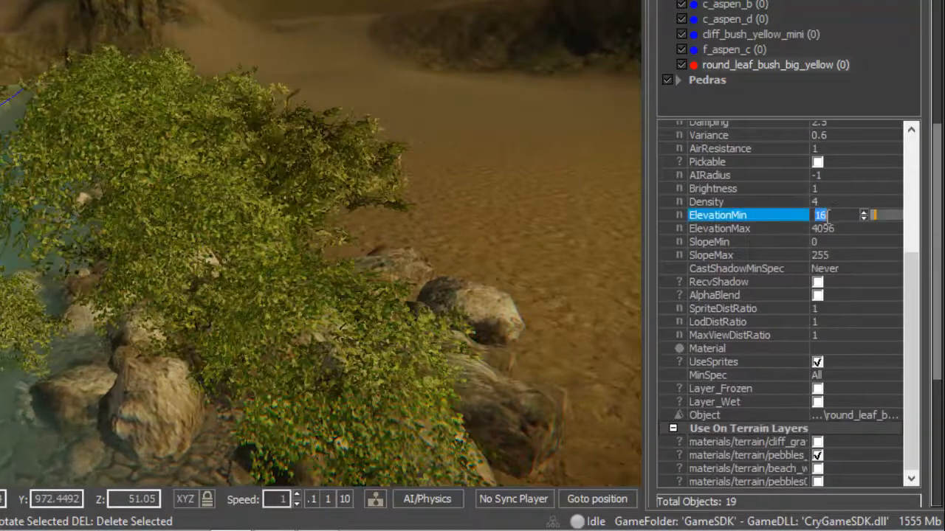
click(849, 230)
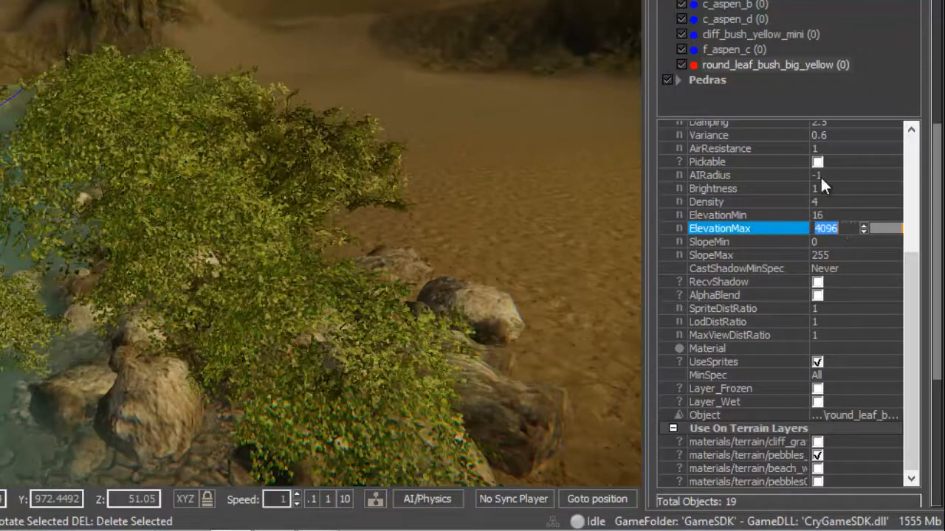
text(100)
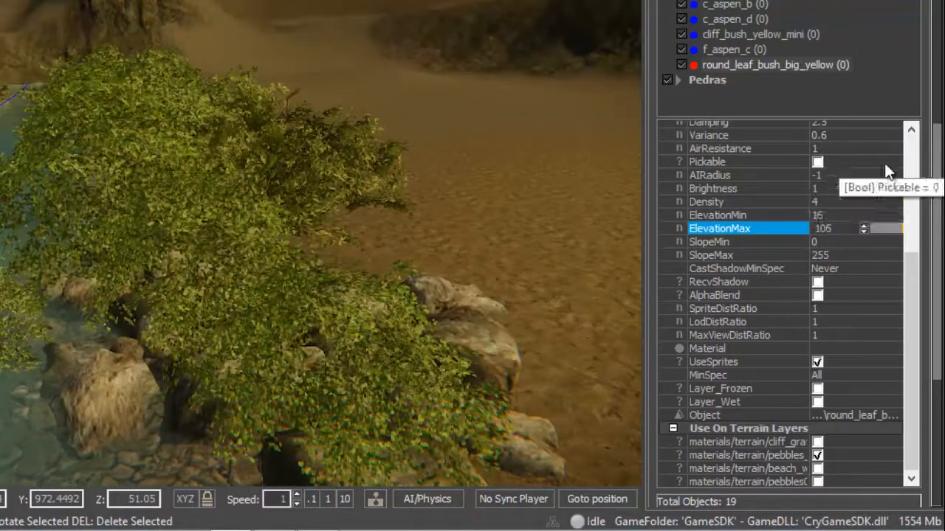
click(833, 216)
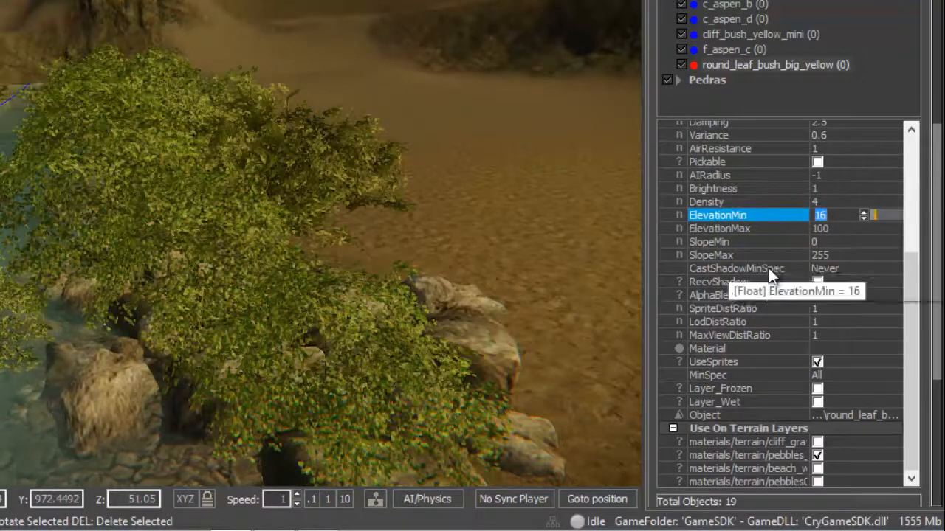
Try growing round_leaf_bush_big_yellow on the cliff terrain layer, then turn that layer off again
right_drag(399, 255, 389, 258)
key(w)
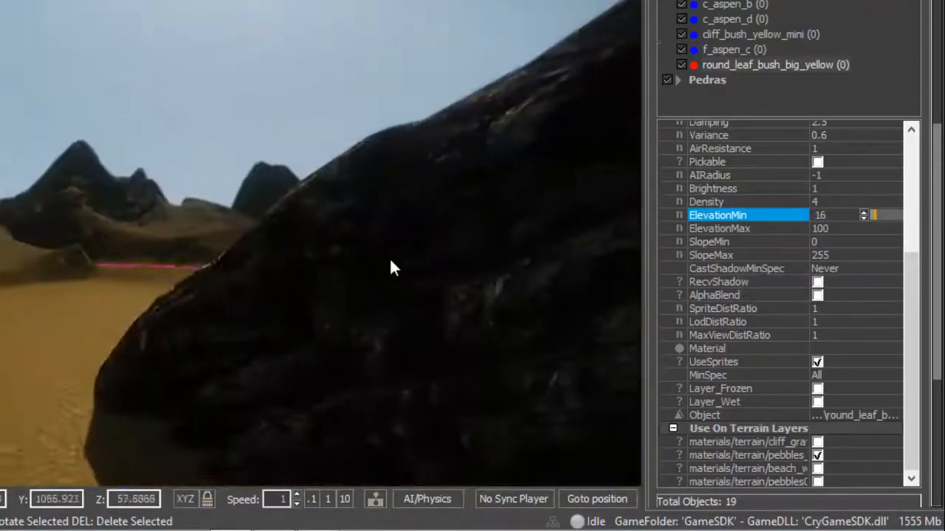
key(w)
key(w)
mouse_move(419, 287)
right_down()
mouse_move(493, 273)
mouse_move(403, 280)
right_up()
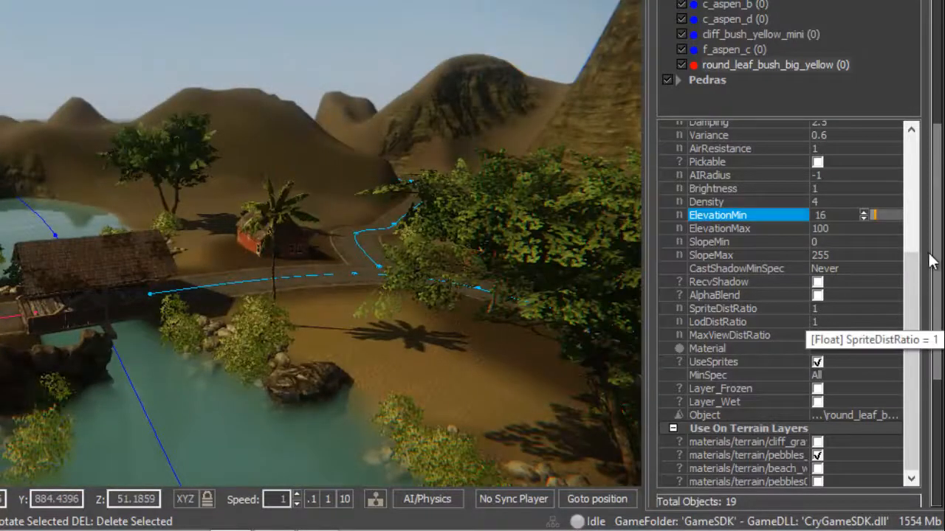
drag(937, 370, 940, 477)
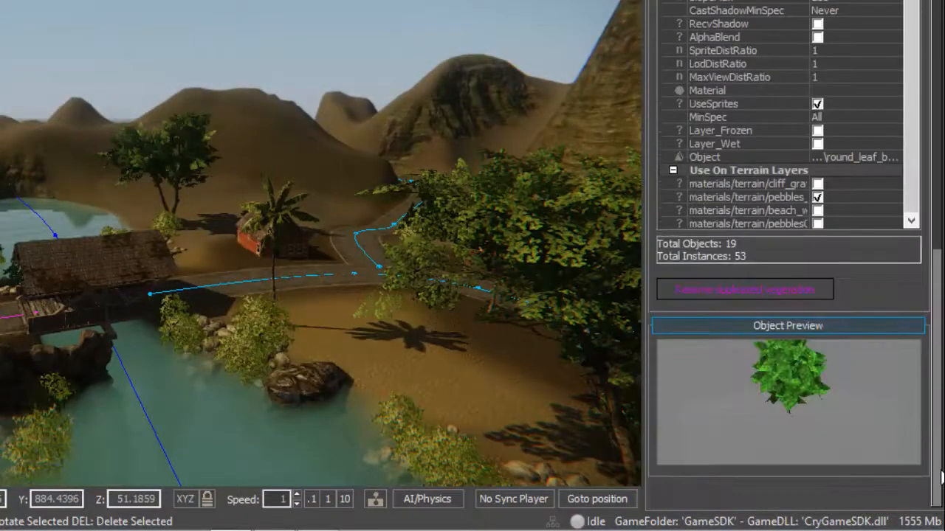
click(817, 184)
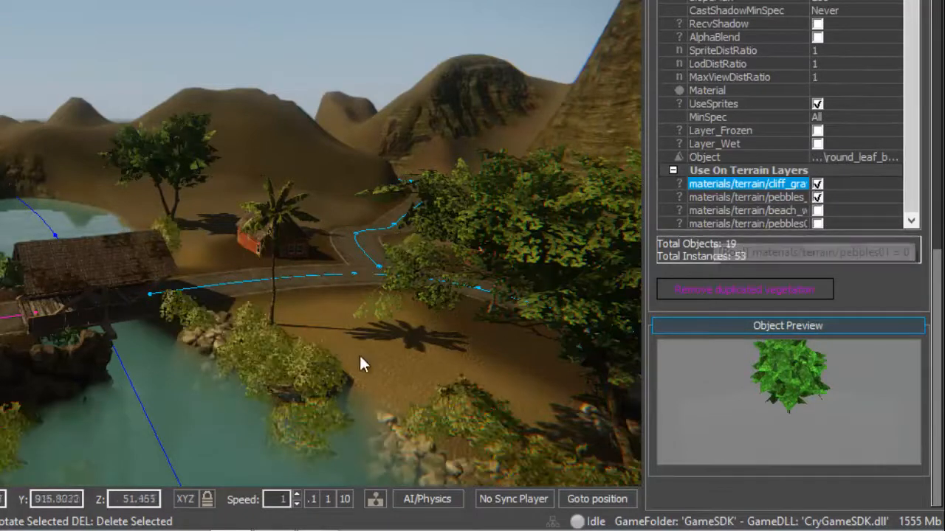
middle_drag(359, 356, 367, 357)
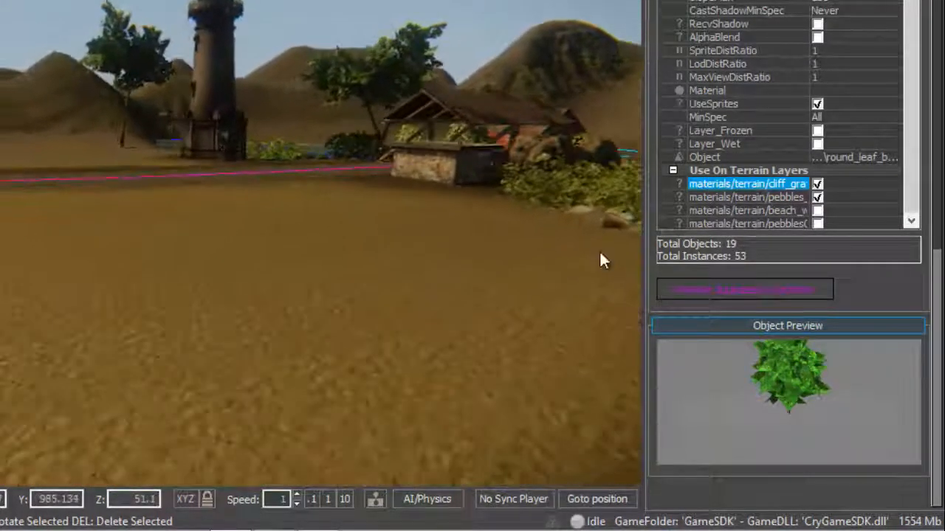
click(817, 184)
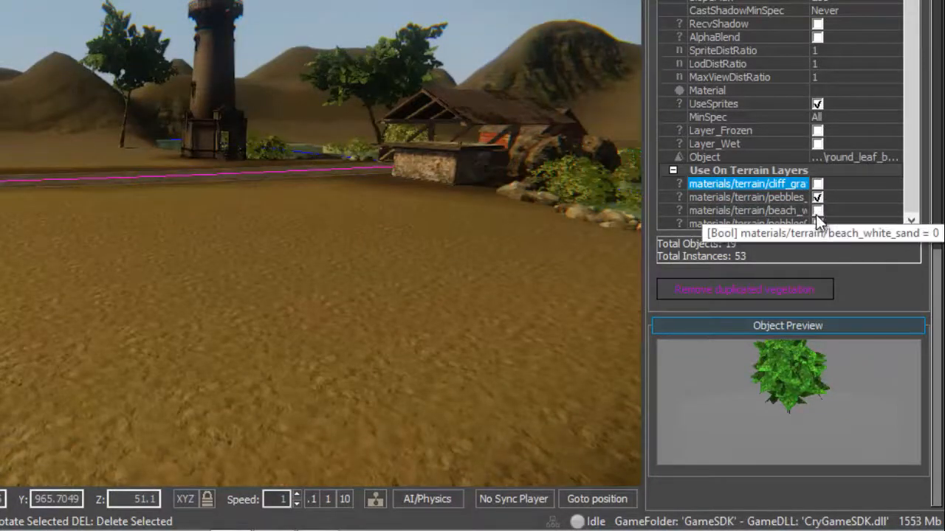
Enable growth of round_leaf_bush_big_yellow on the beach_white_sand terrain layer
click(819, 213)
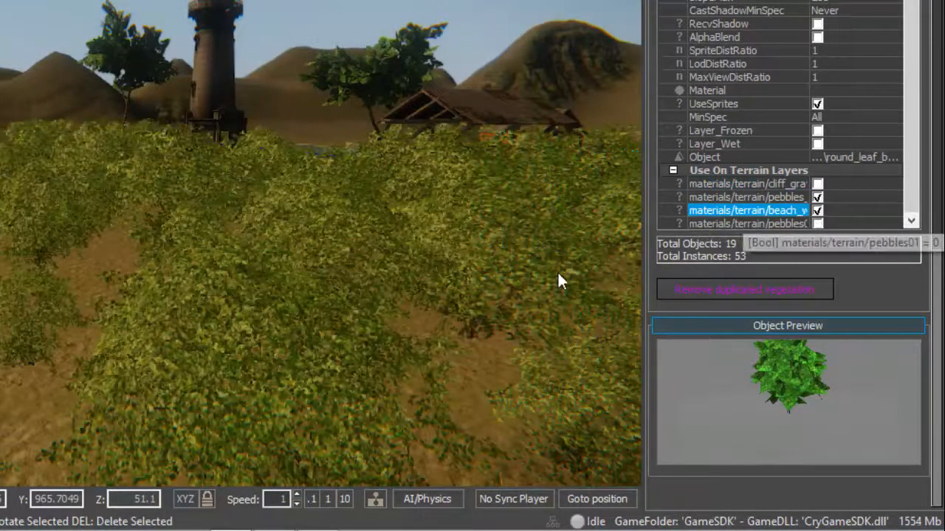
middle_drag(548, 273, 550, 275)
Examine how the bushes are distributed over the sandy ground and along both sides of the road
right_drag(548, 272, 585, 259)
key(w)
key(s)
key(w)
key(w)
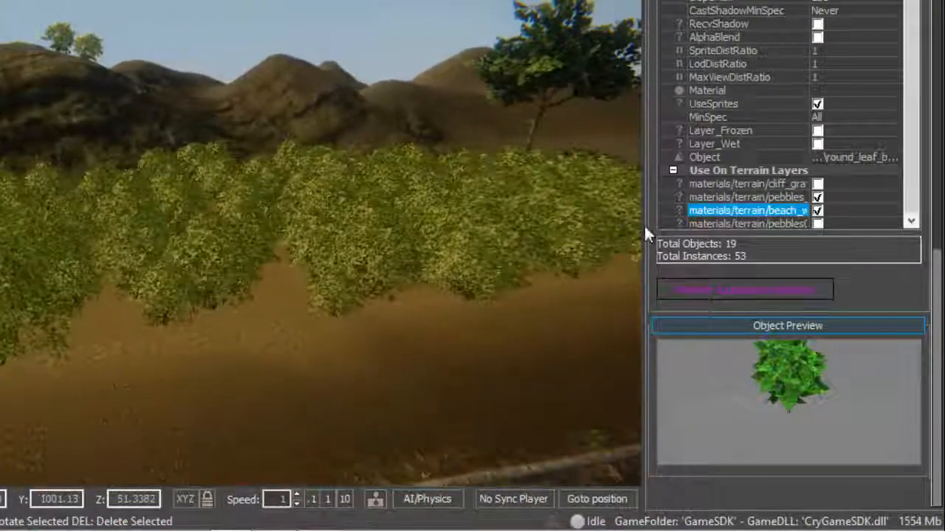
key(s)
right_drag(415, 303, 459, 234)
key(a)
key(w)
key(s)
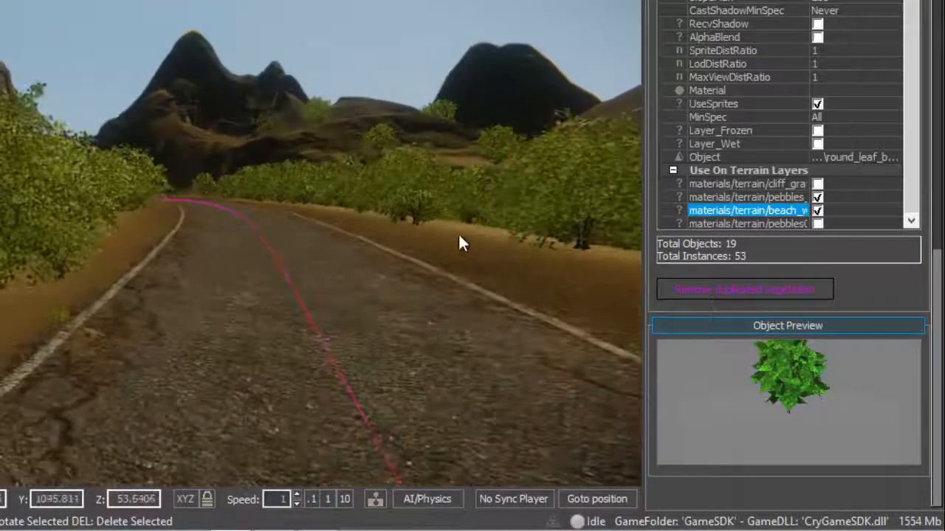
key(w)
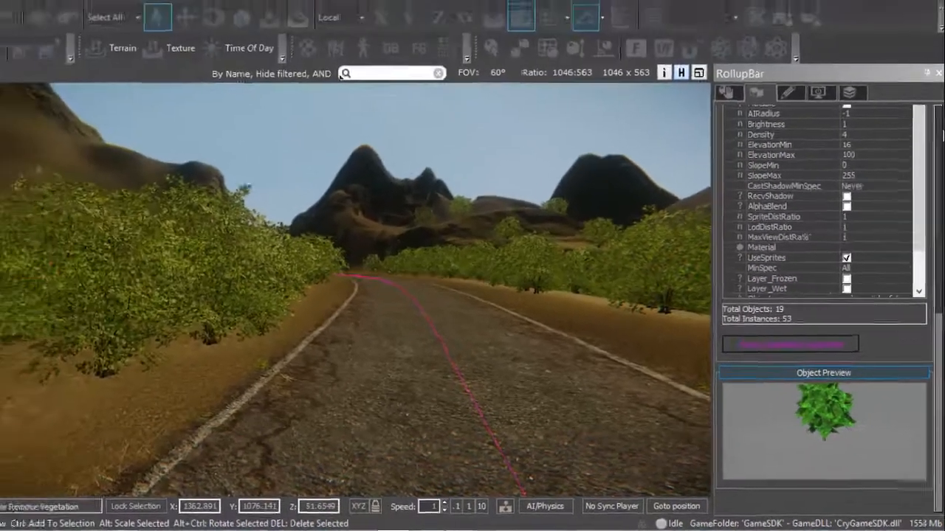
Try a Bending of 5 for round_leaf_bush_big_yellow, then set it to 10
drag(937, 253, 938, 7)
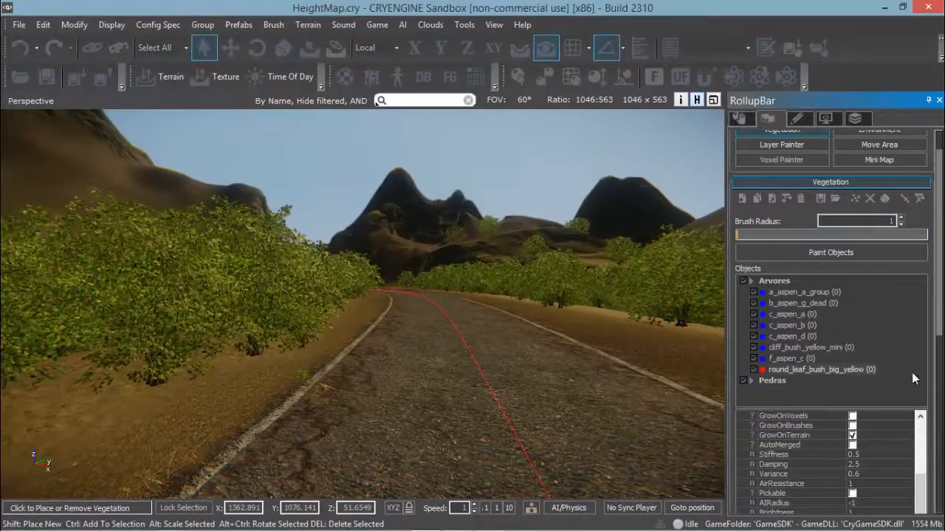
drag(941, 317, 940, 402)
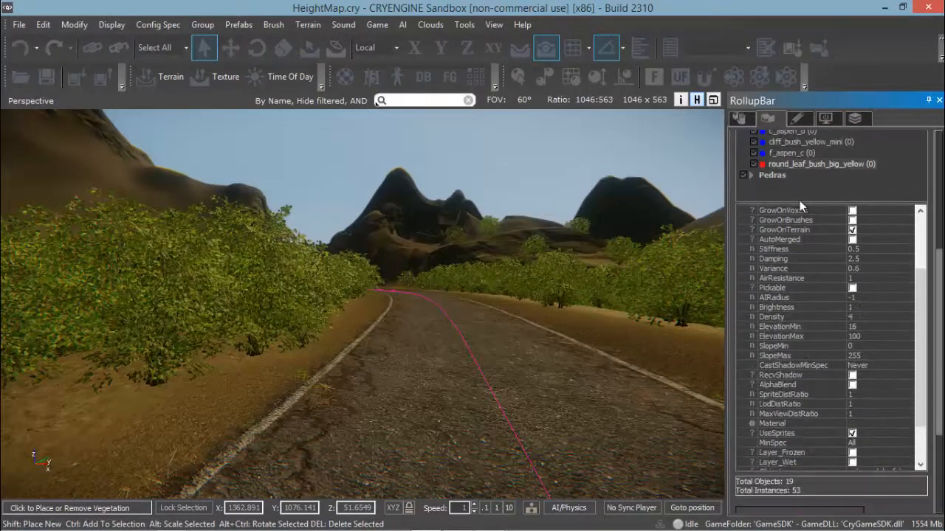
click(812, 164)
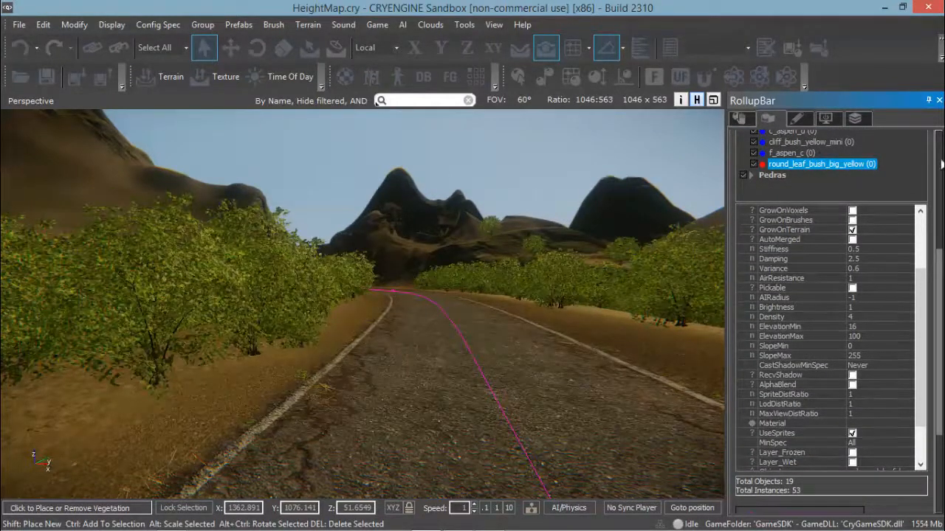
click(941, 164)
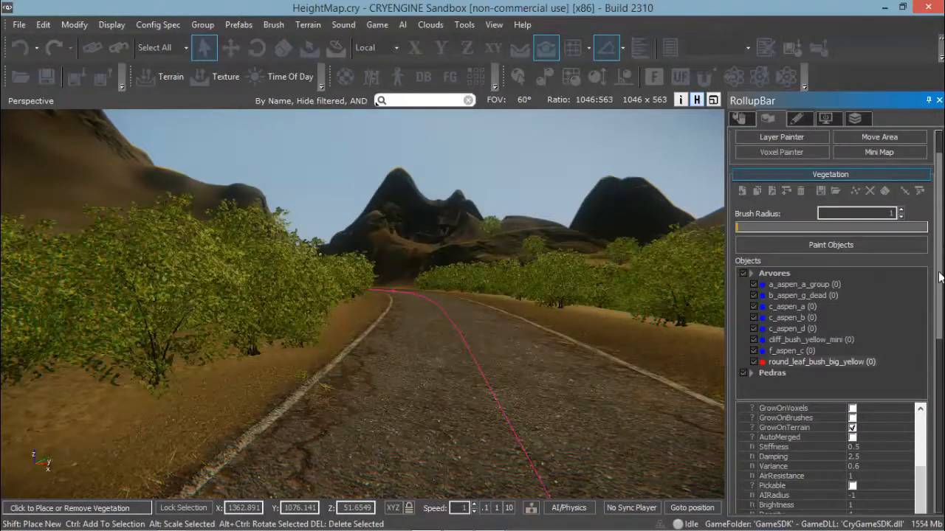
drag(941, 307, 940, 367)
scroll(941, 374, down, 1)
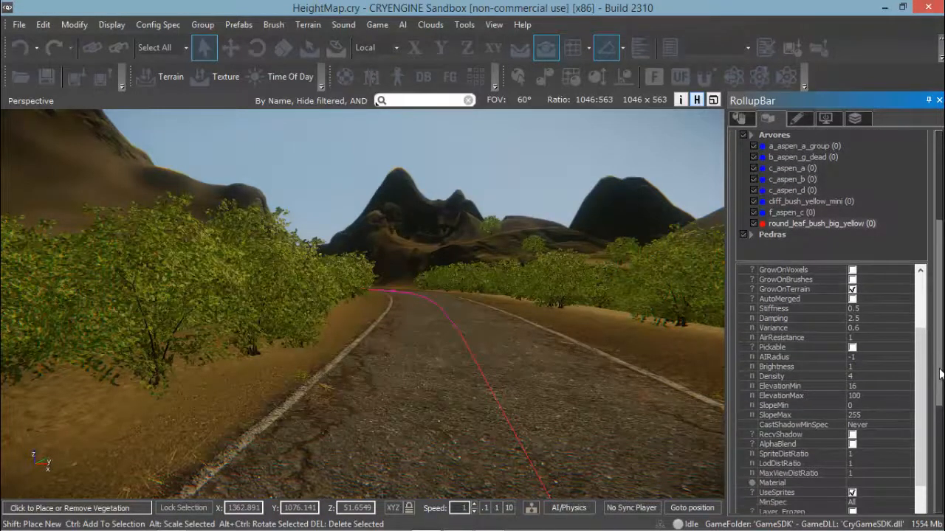
mouse_move(939, 370)
mouse_down()
mouse_move(933, 393)
mouse_move(938, 377)
mouse_up()
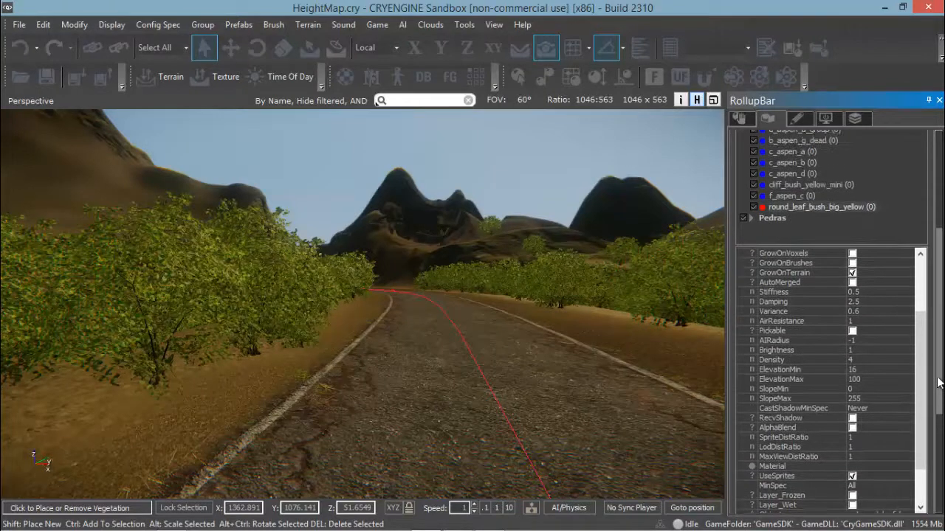
click(780, 303)
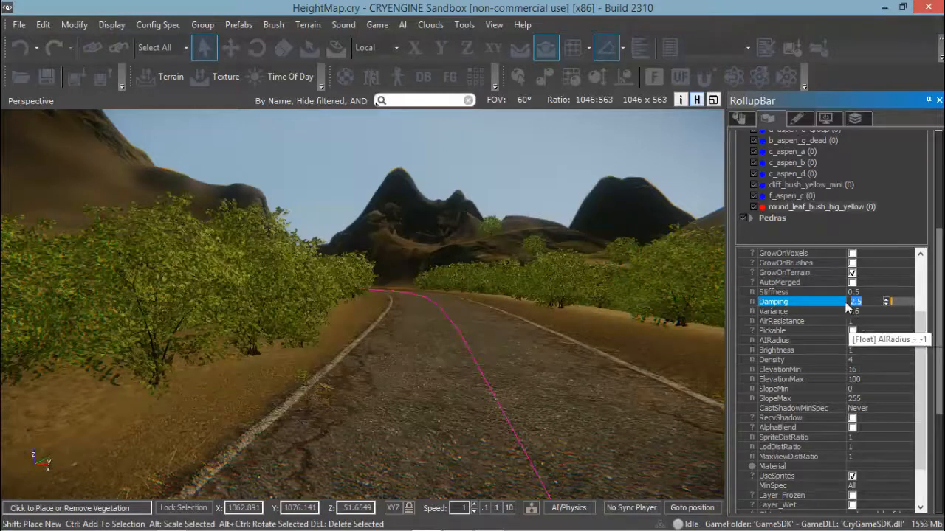
click(920, 263)
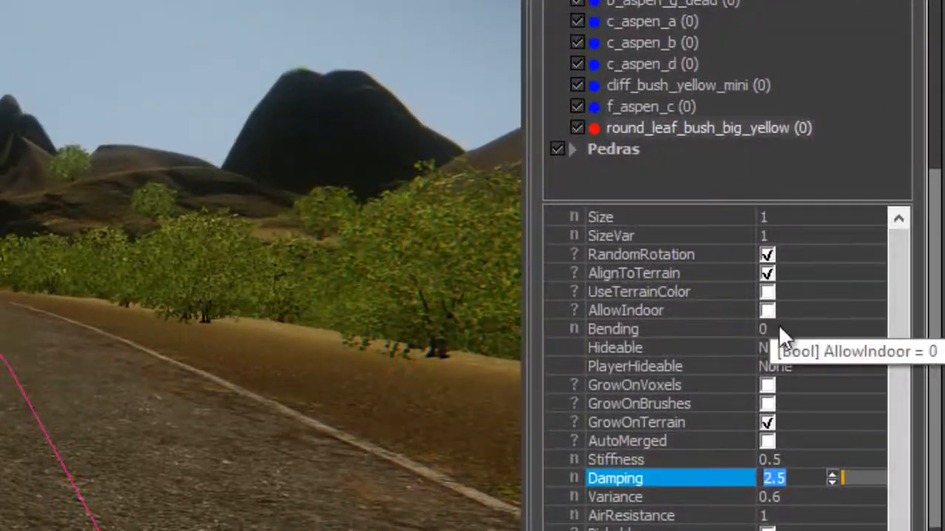
click(827, 318)
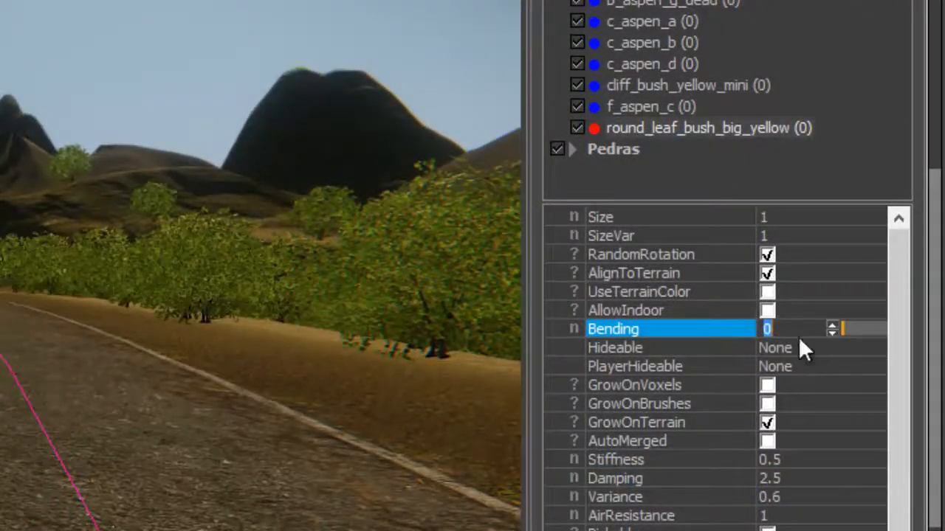
text(5)
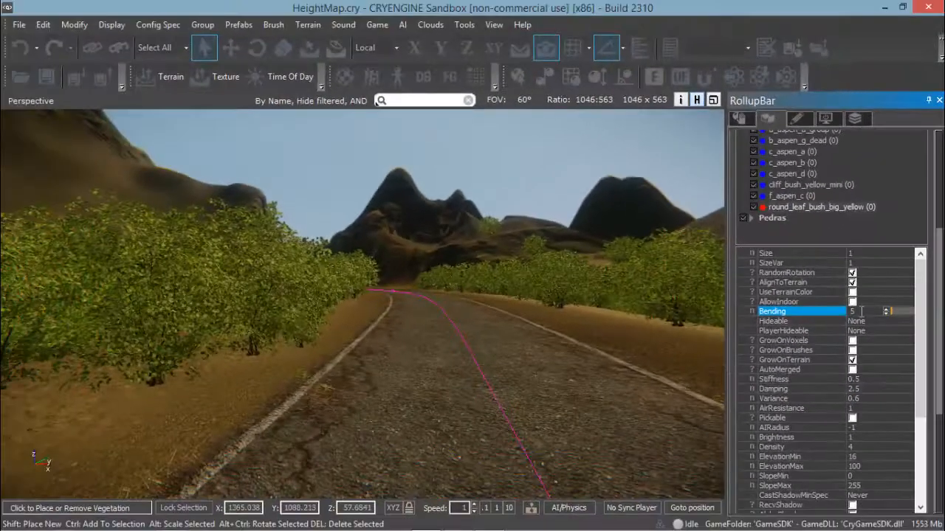
text(10)
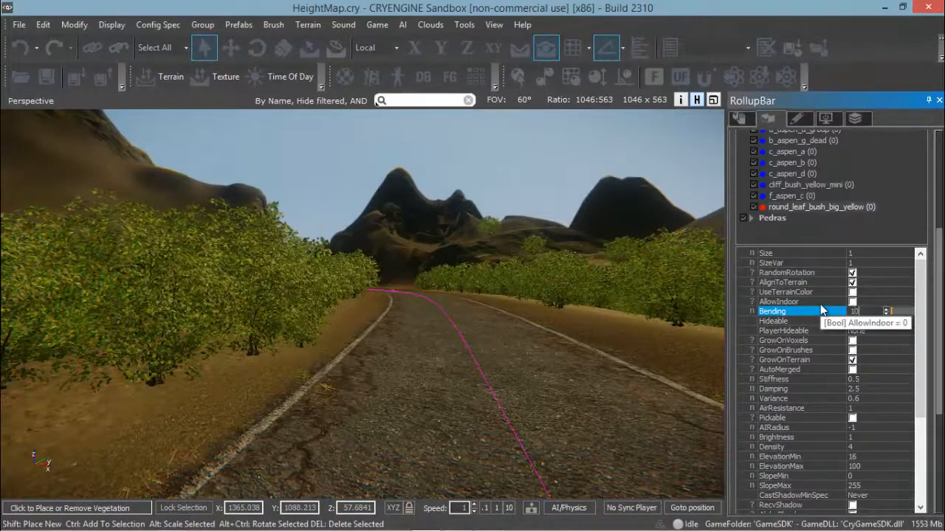
key(Return)
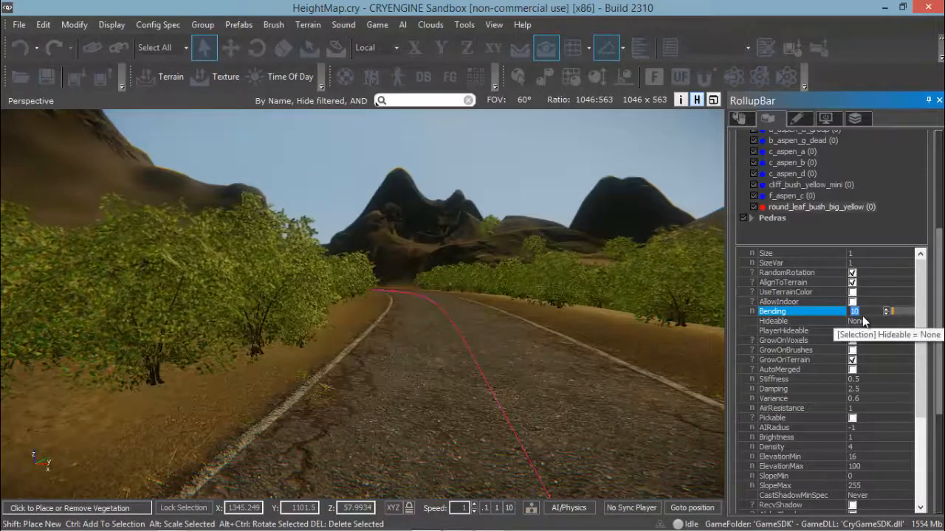
Compare the roadside bushes with a Bending of 5, then return the value to 10
text(5)
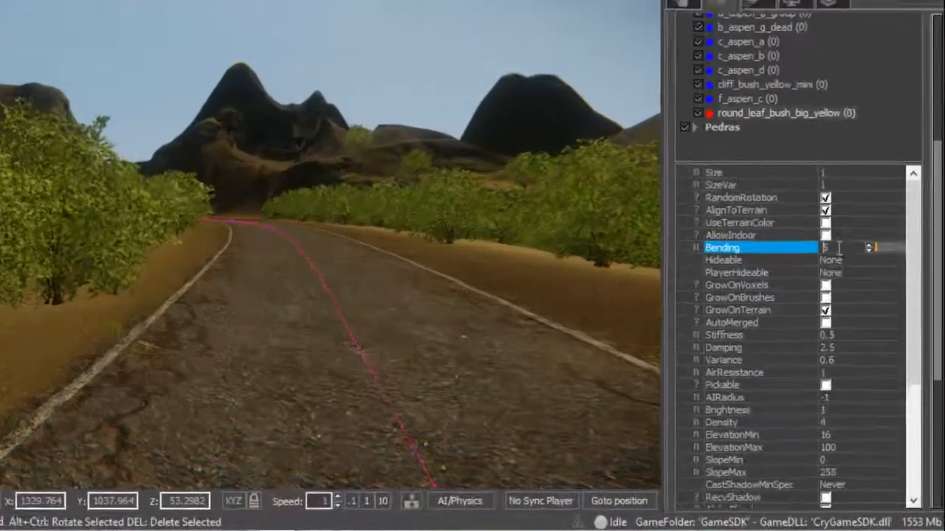
drag(866, 312, 840, 313)
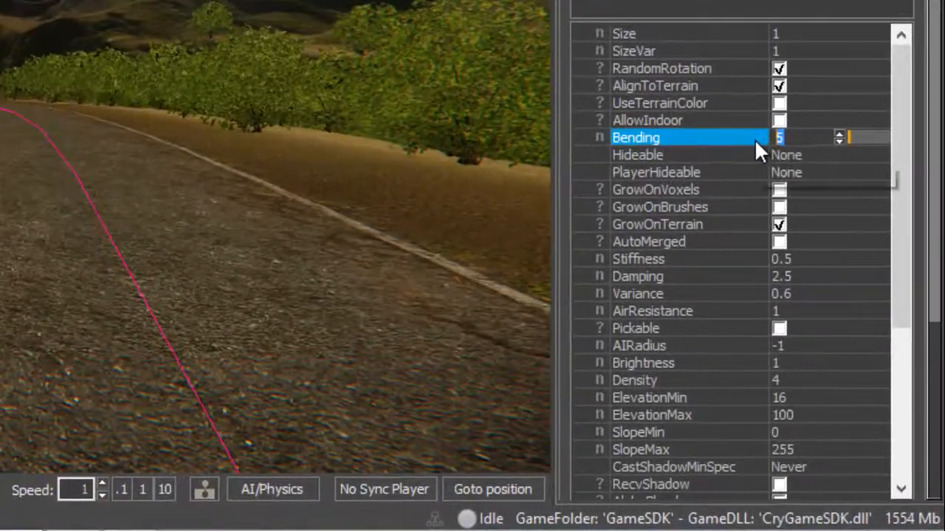
text(10)
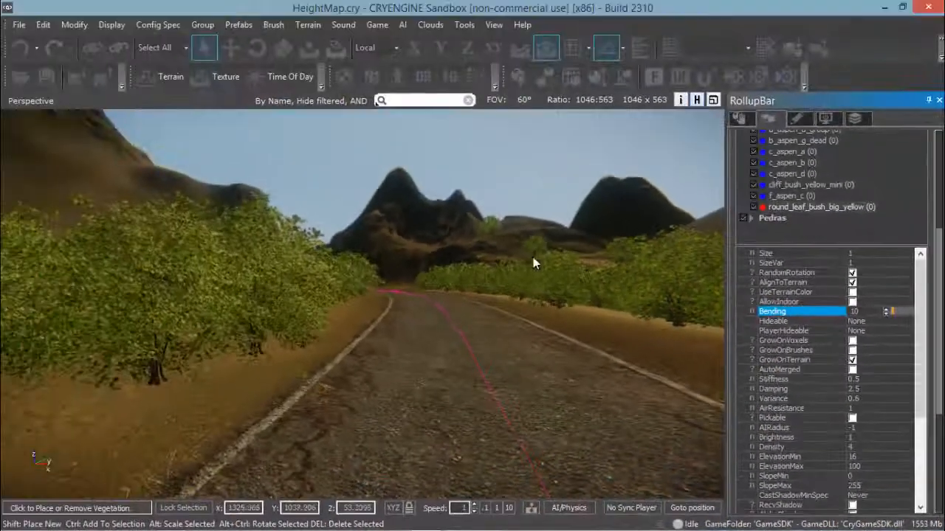
click(808, 206)
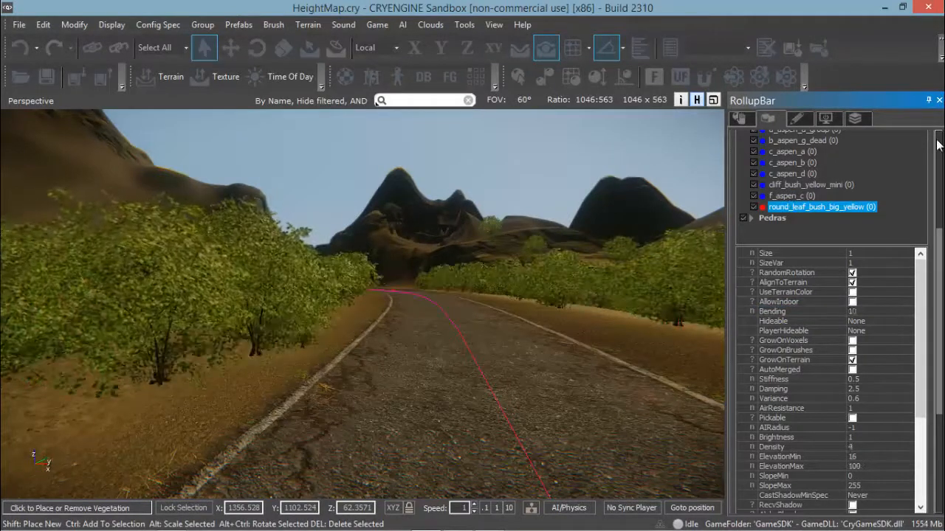
Replace round_leaf_bush_big_yellow with round_leaf_bush_small_bright_green.cgf and inspect the bushes beside the road
scroll(807, 211, up, 5)
click(772, 219)
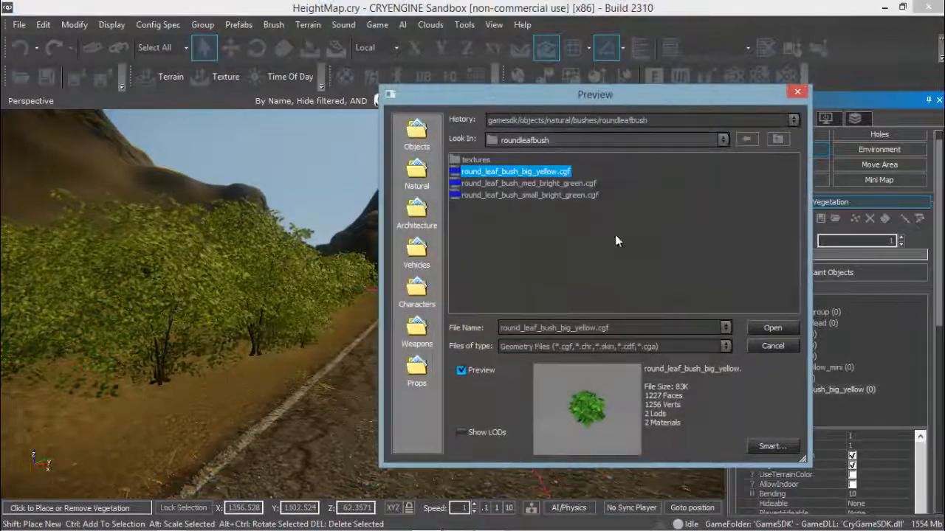
click(578, 185)
click(577, 196)
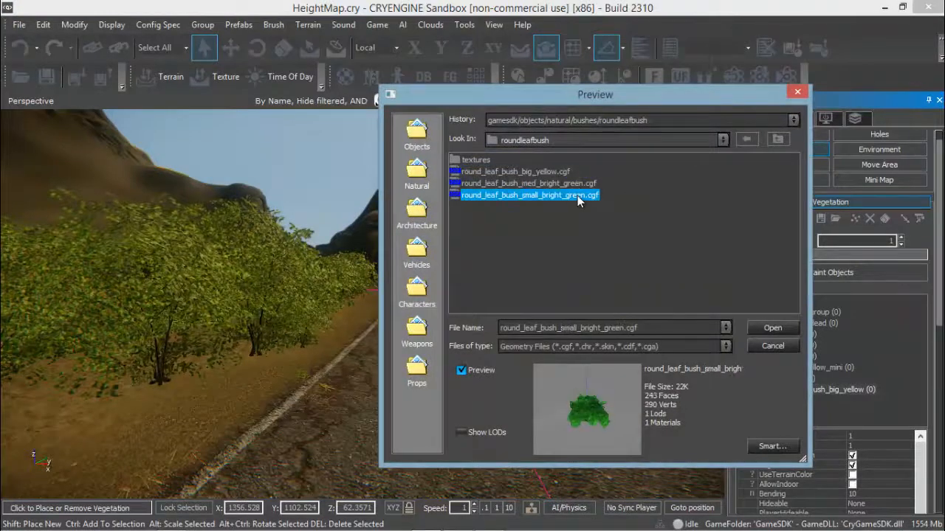
click(771, 328)
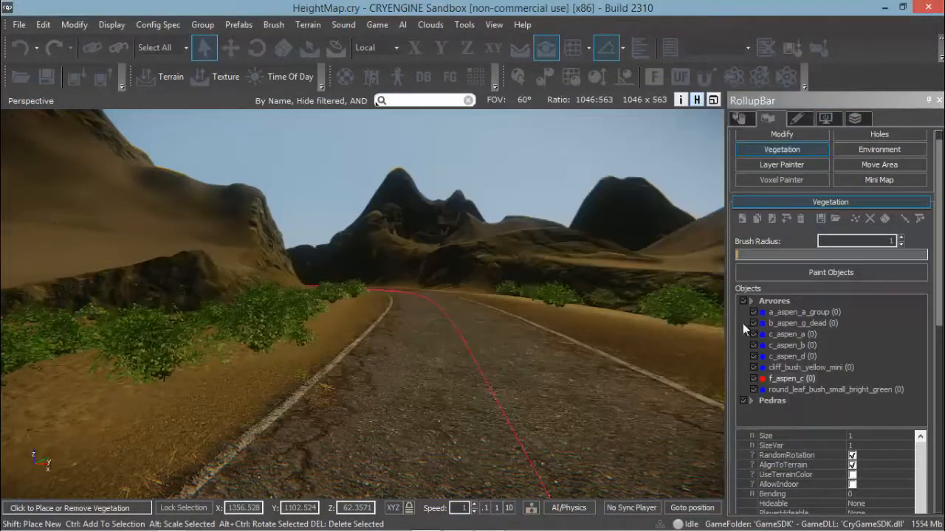
key(a)
key(a)
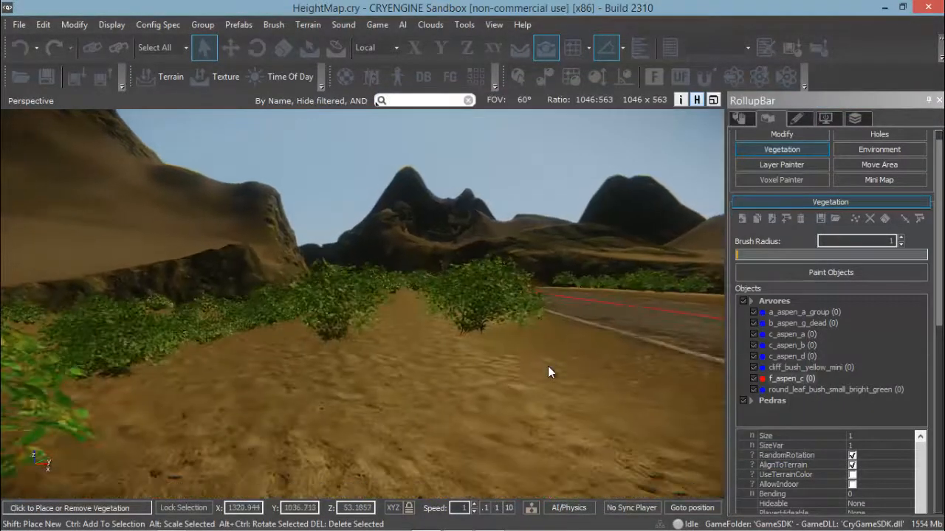
key(d)
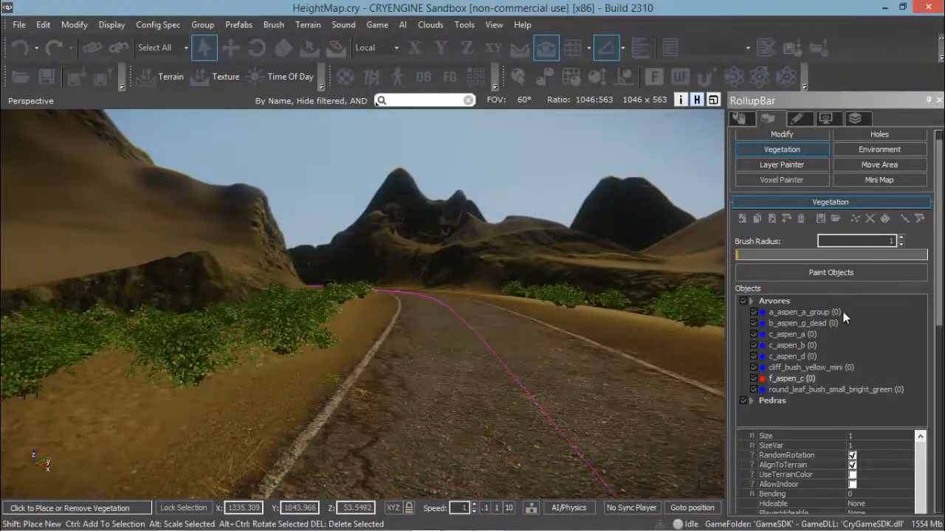
Replace the small bright green bush with round_leaf_bush_med_bright_green.cgf and inspect it up close by the roadside
click(809, 390)
click(774, 219)
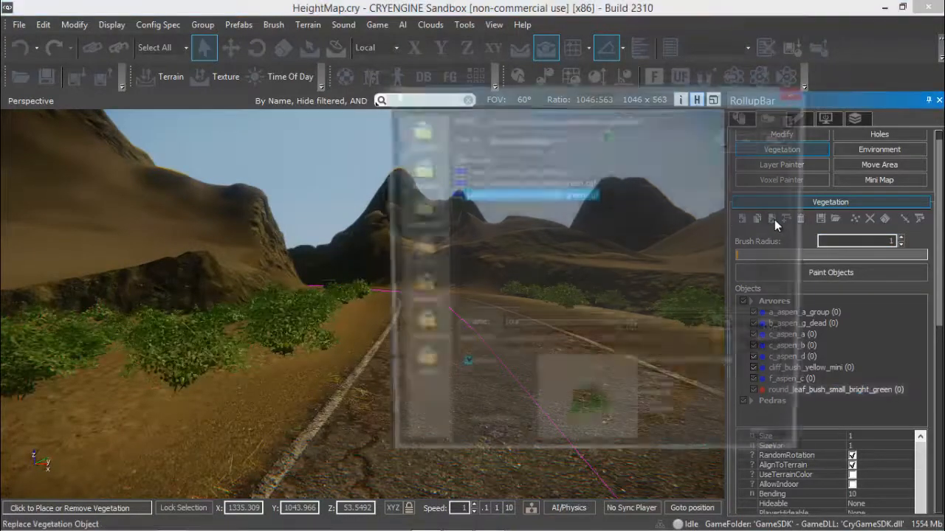
click(561, 183)
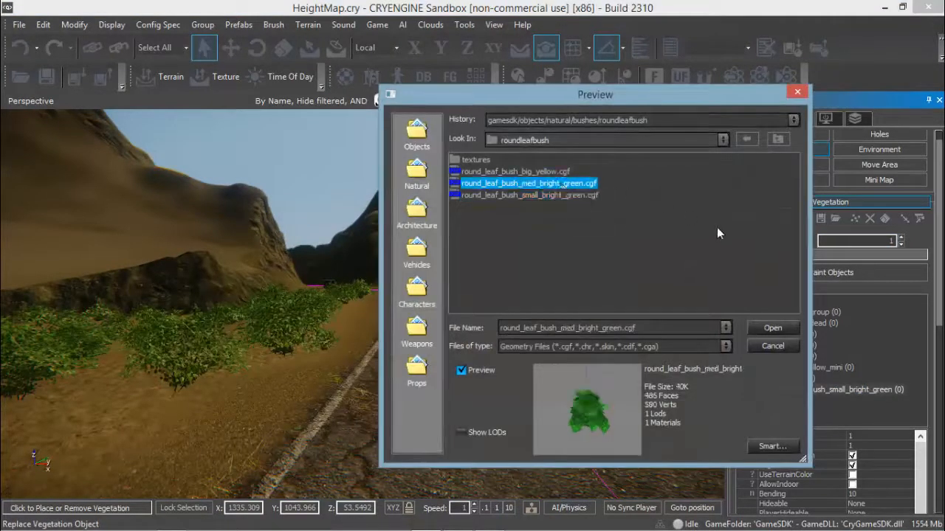
click(773, 327)
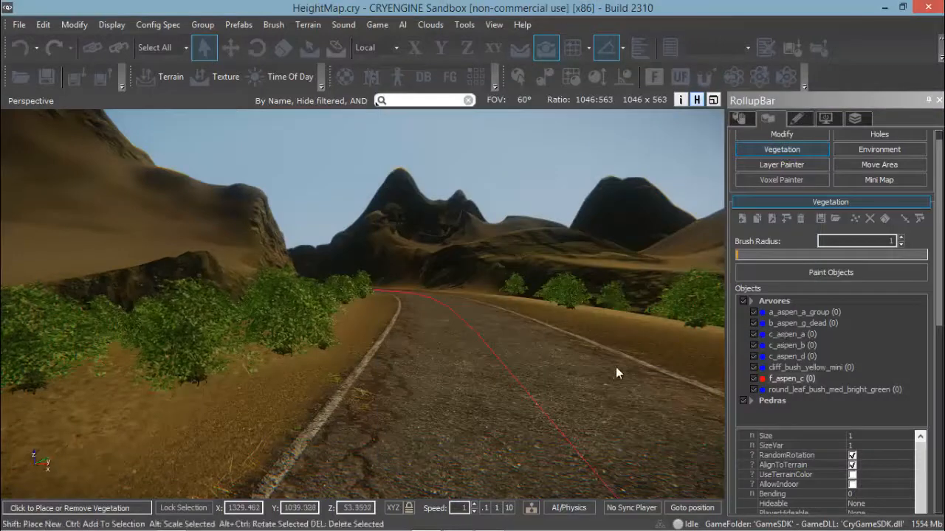
scroll(185, 374, up, 3)
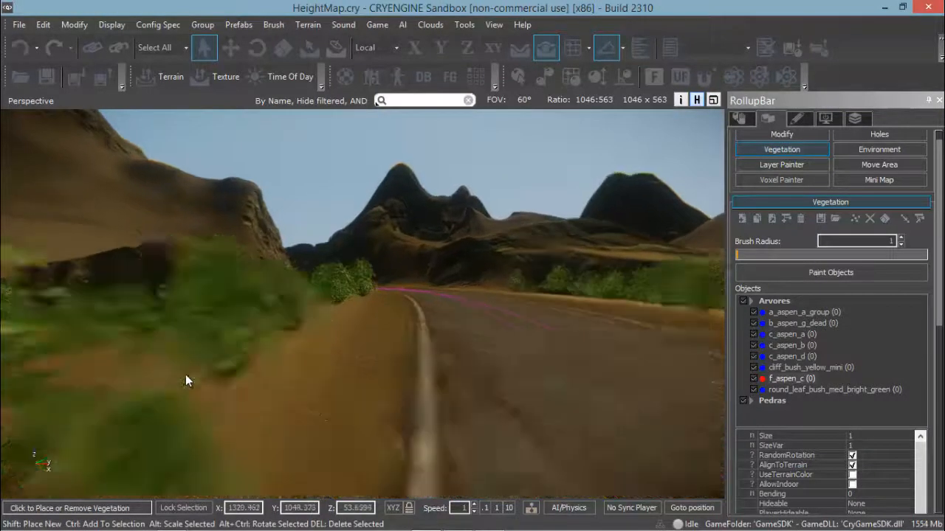
scroll(162, 401, up, 4)
scroll(163, 402, up, 8)
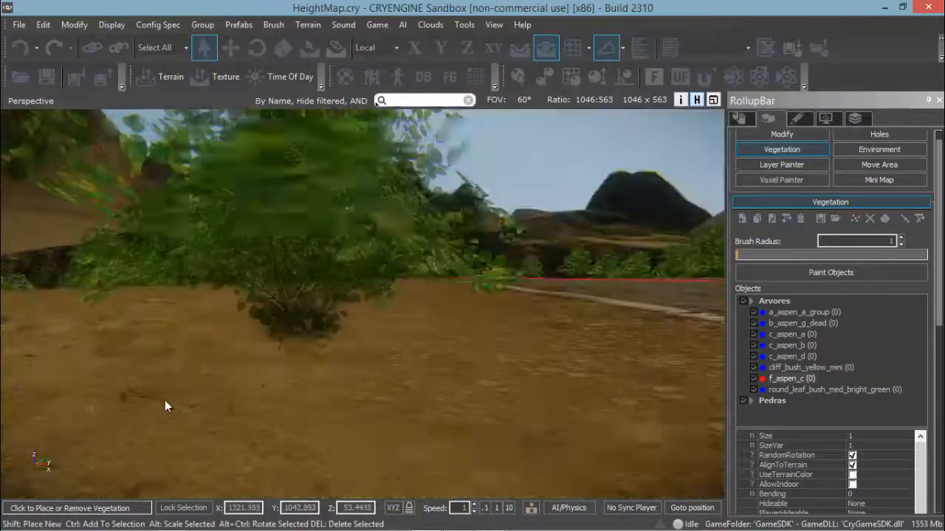
scroll(163, 400, up, 3)
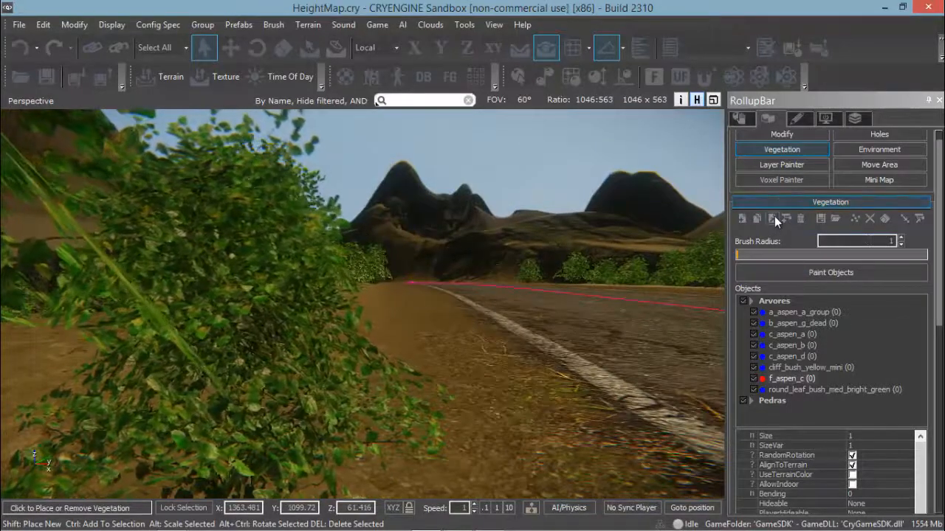
Replace round_leaf_bush_med_bright_green with the original round_leaf_bush_big_yellow.cgf
click(812, 389)
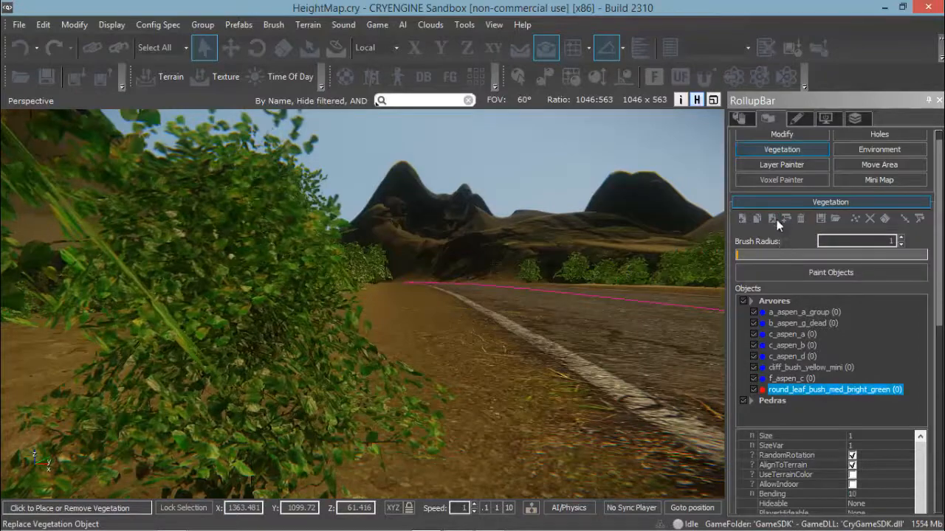
click(772, 218)
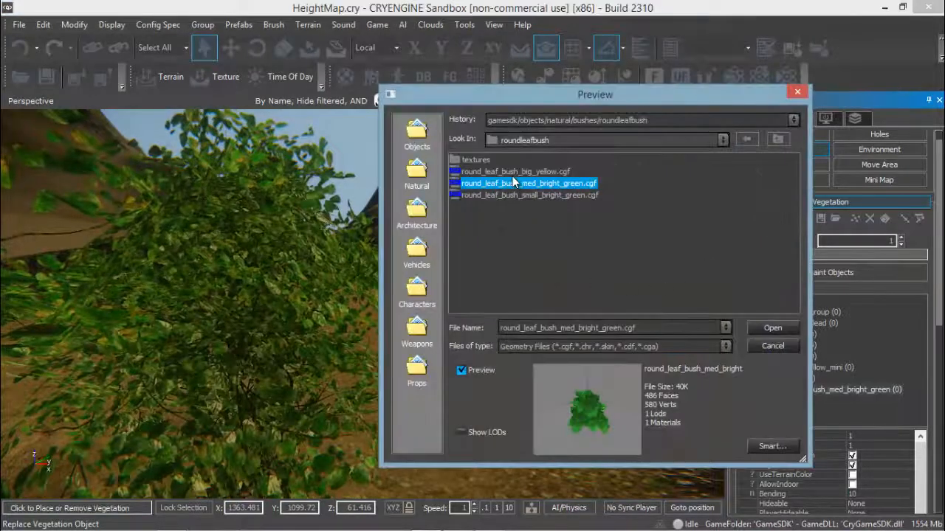
click(528, 171)
click(773, 328)
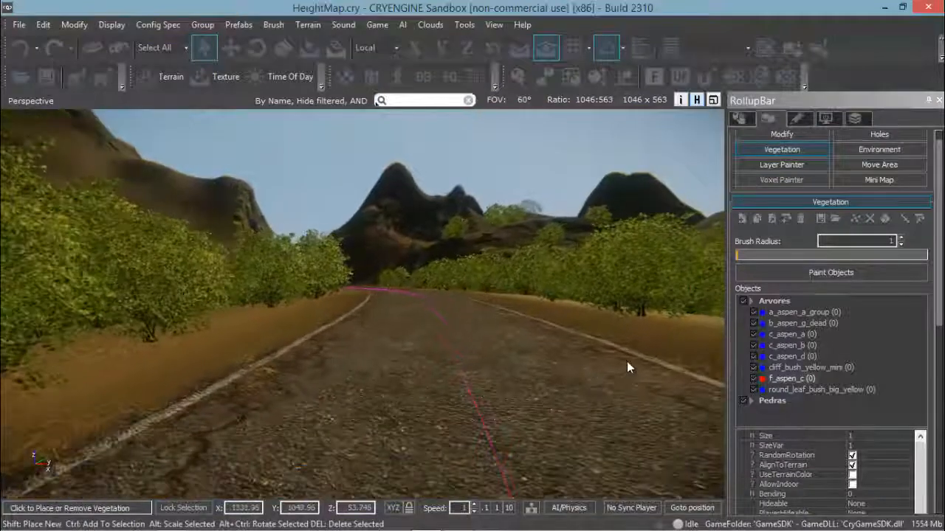
Delete the a_aspen_a_group vegetation object from the Arvores category
click(776, 311)
click(801, 218)
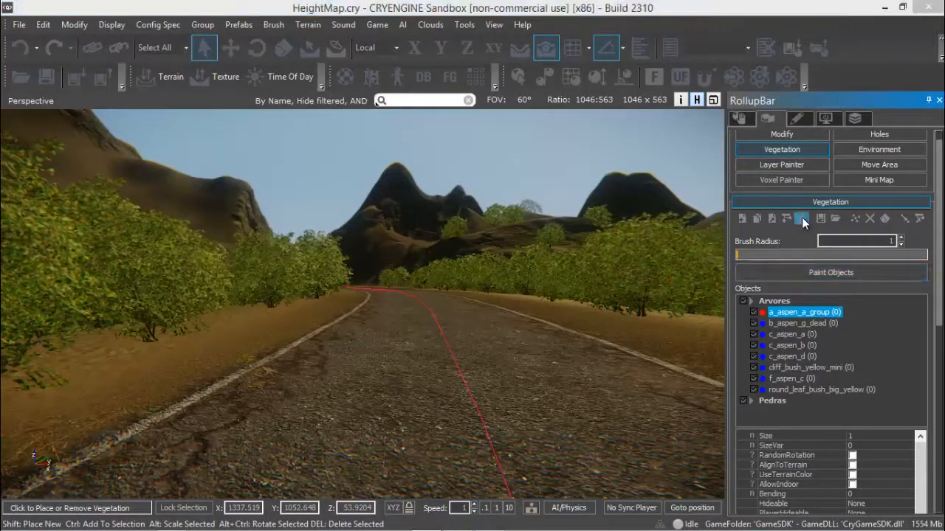
click(455, 303)
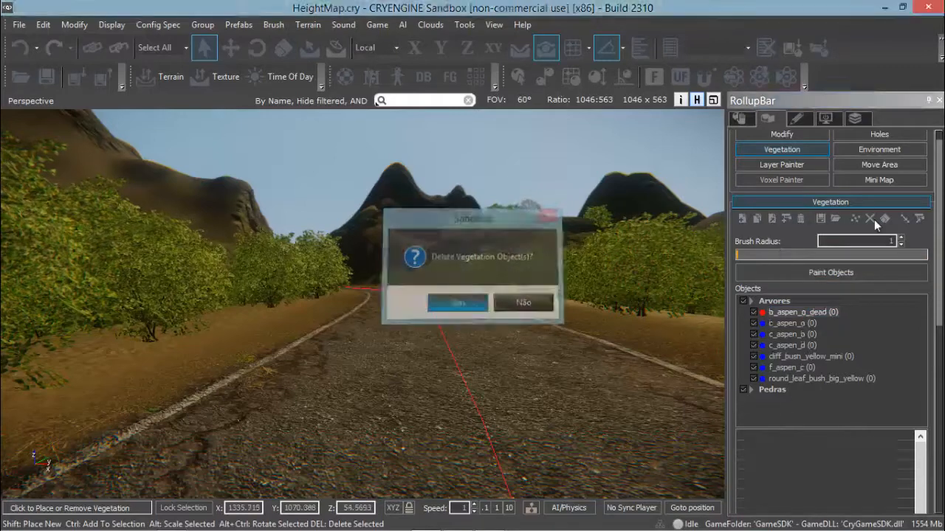
For c_aspen_a, set SizeVar to 1 and enable RandomRotation and AlignToTerrain
click(789, 324)
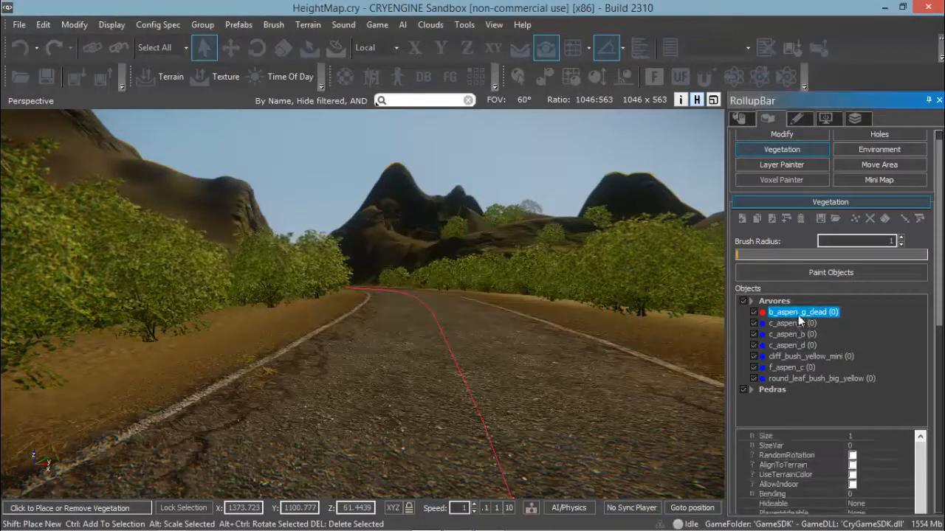
click(812, 324)
drag(940, 313, 928, 492)
scroll(930, 488, up, 10)
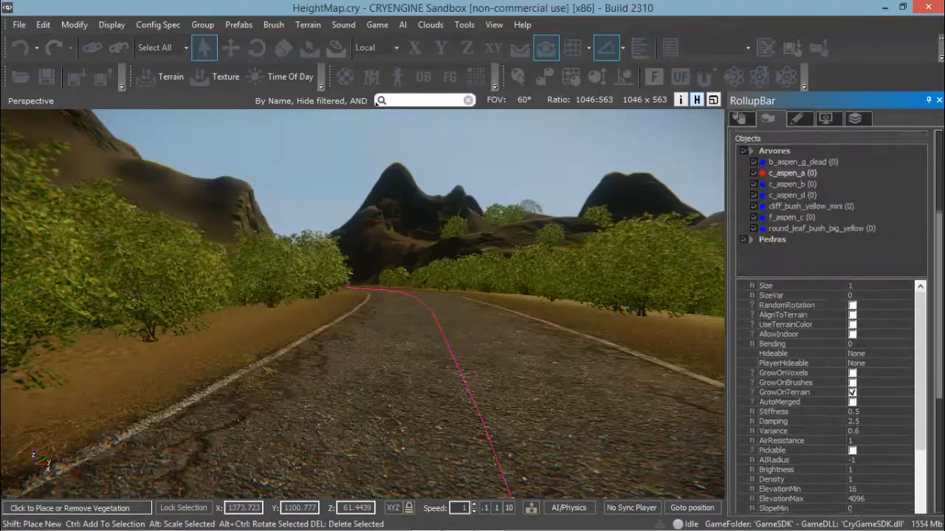
scroll(879, 270, down, 4)
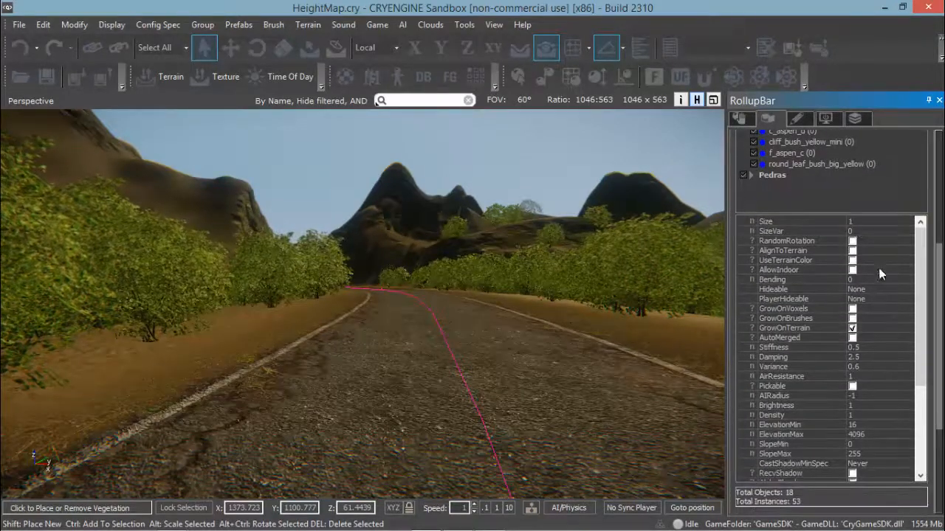
click(852, 240)
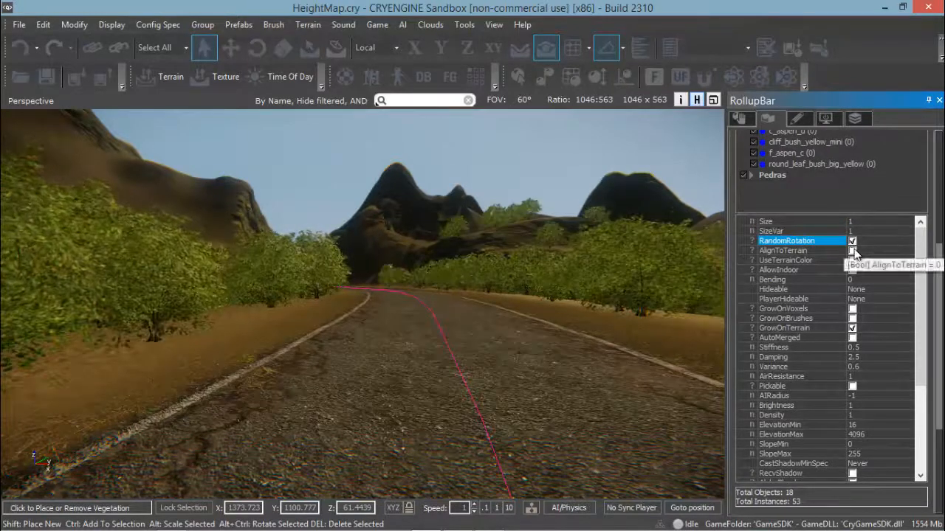
click(852, 250)
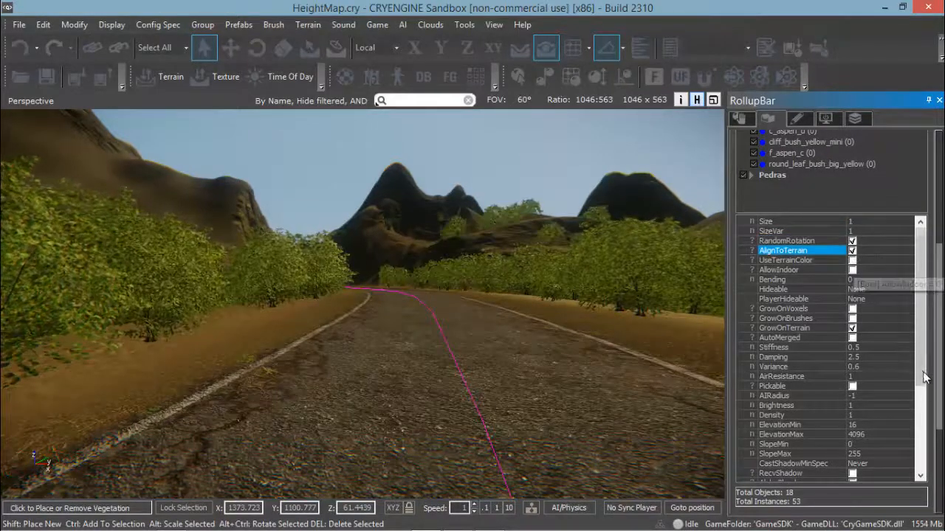
Set the Bending of c_aspen_a to 5 and enable its growth on the beach_white_sand terrain layer
drag(923, 372, 934, 354)
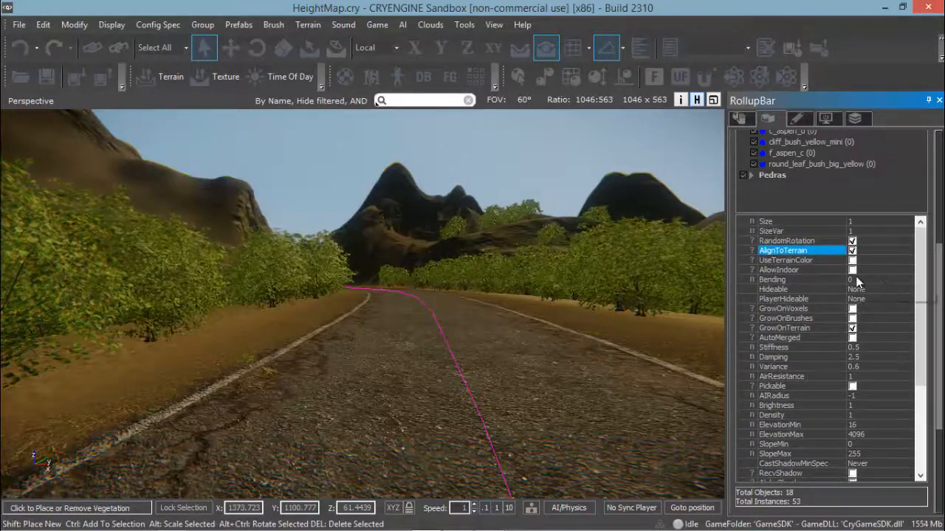
click(863, 280)
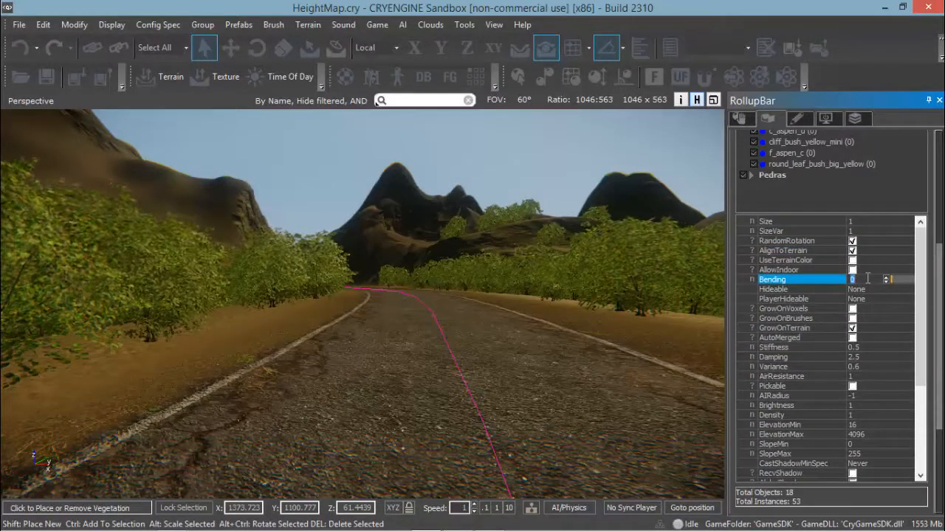
drag(923, 373, 924, 452)
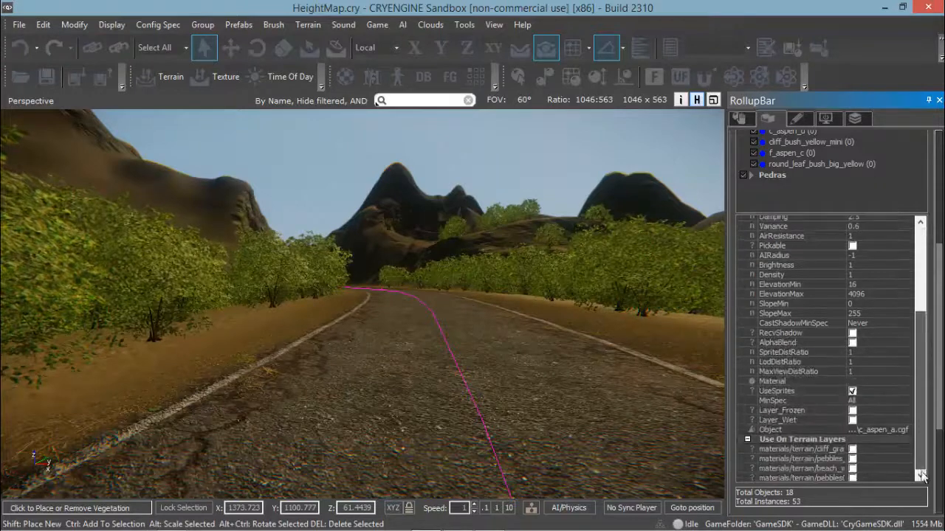
click(853, 468)
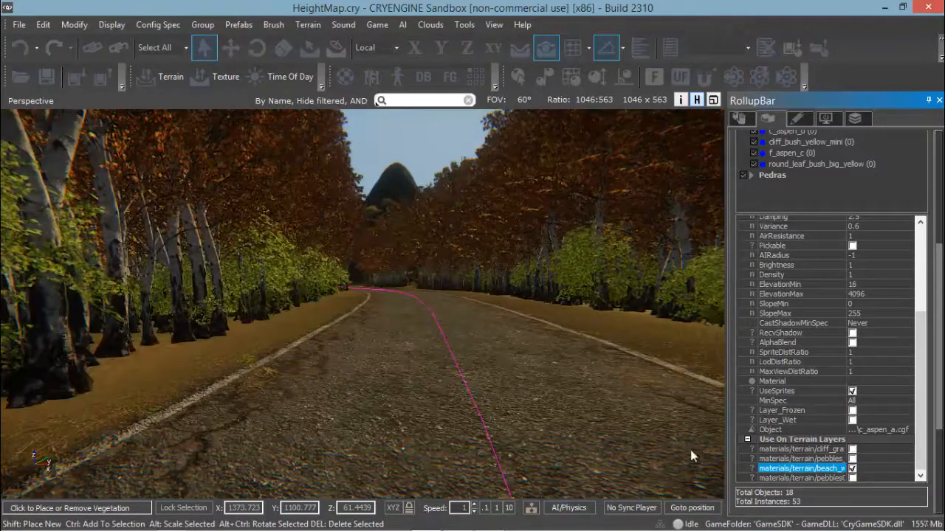
middle_drag(606, 405, 608, 401)
key(w)
mouse_move(608, 402)
right_down()
mouse_move(598, 408)
mouse_move(612, 413)
mouse_move(599, 408)
mouse_move(611, 402)
right_up()
key(w)
key(w)
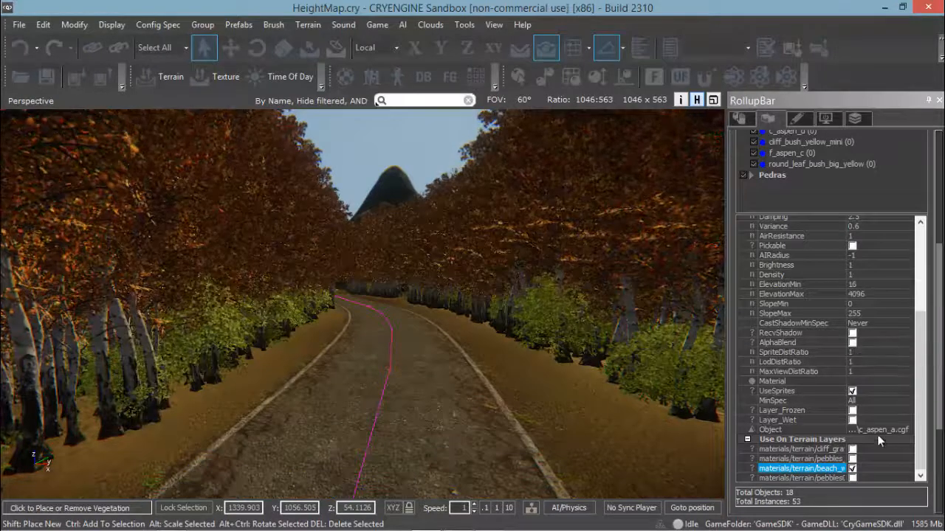
Try an ElevationMax of 50 for c_aspen_a, then set it to 100
click(859, 287)
click(865, 294)
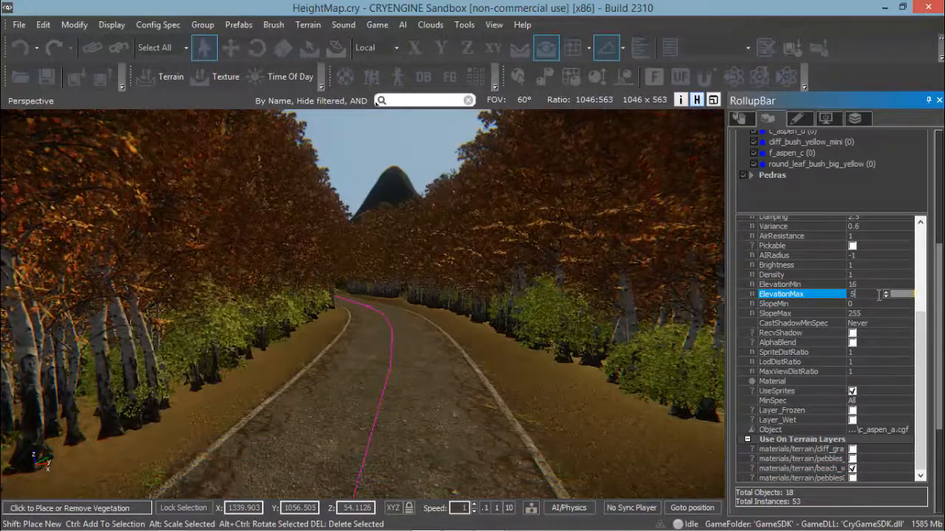
text(50)
key(Return)
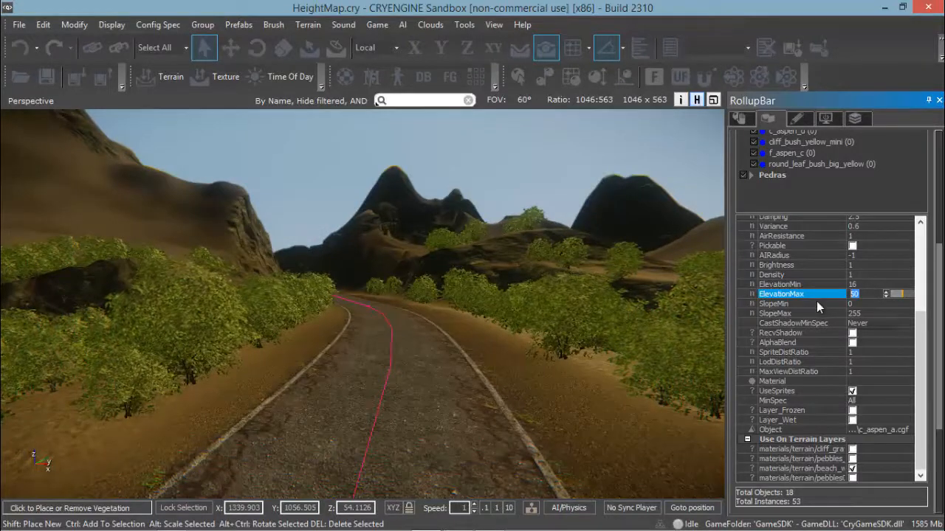
text(100)
key(Return)
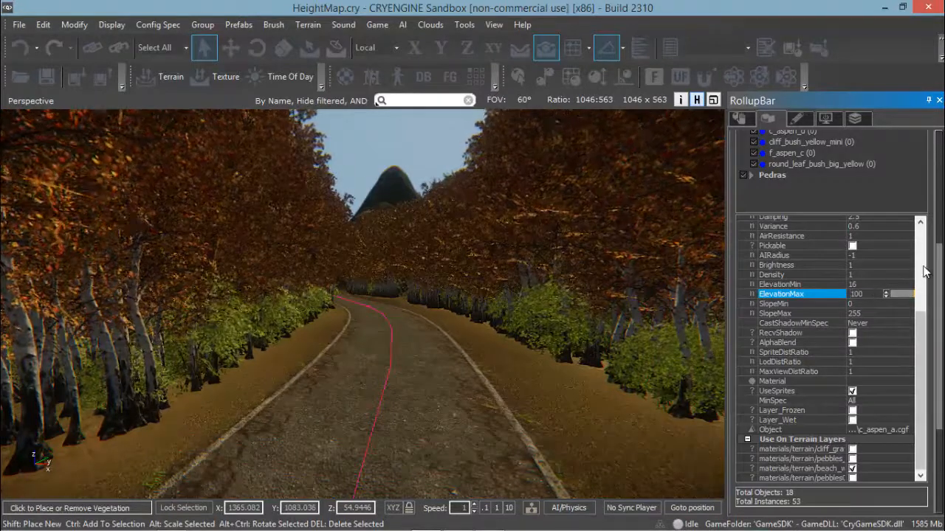
Try a Density of 5 for c_aspen_a, then set it to 10 to space the roadside trees further apart
scroll(926, 272, up, 5)
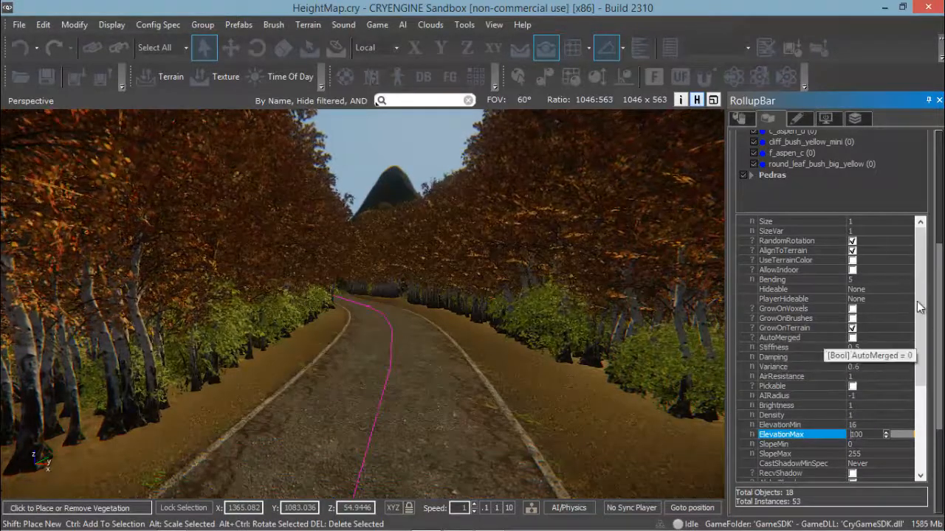
drag(921, 309, 921, 400)
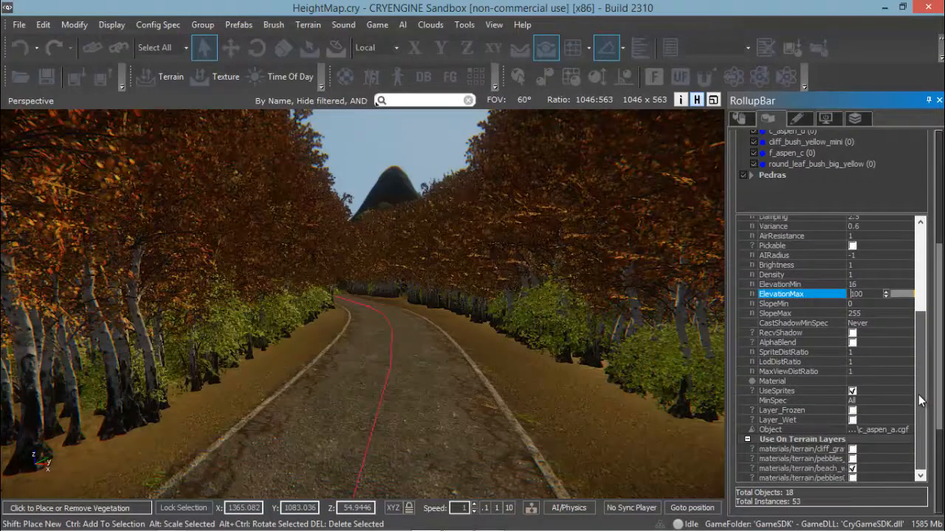
scroll(922, 394, up, 3)
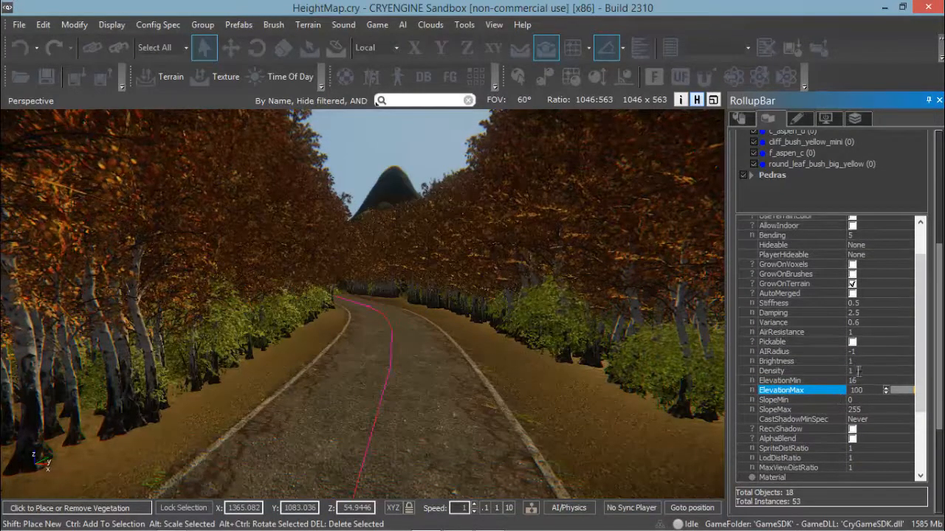
click(858, 371)
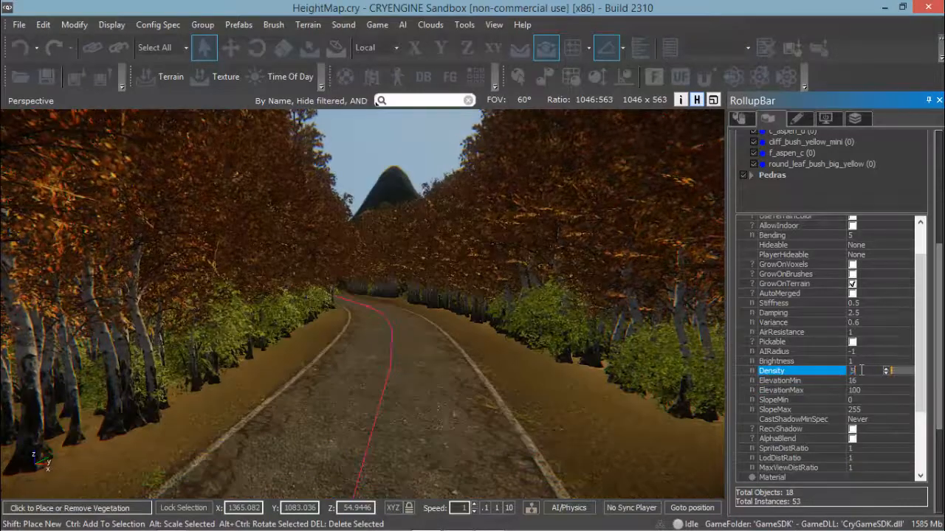
text(5)
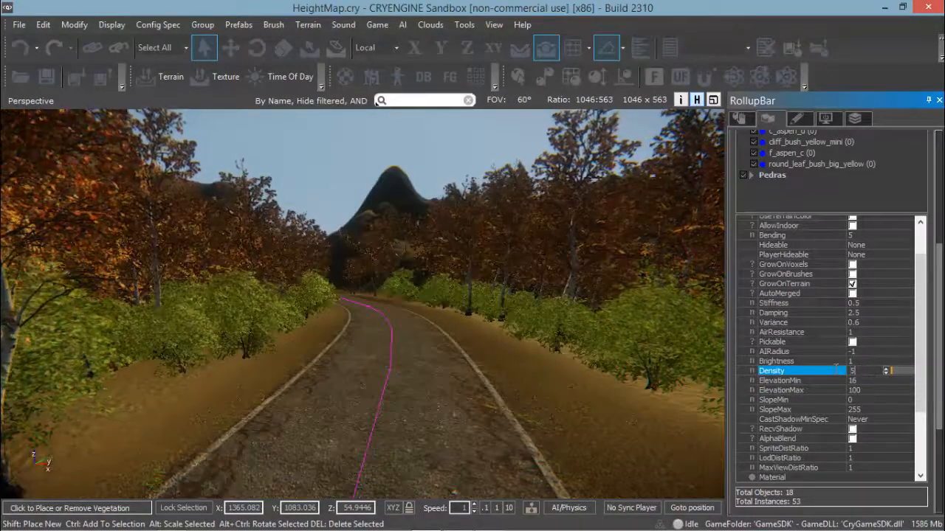
text(10)
key(Return)
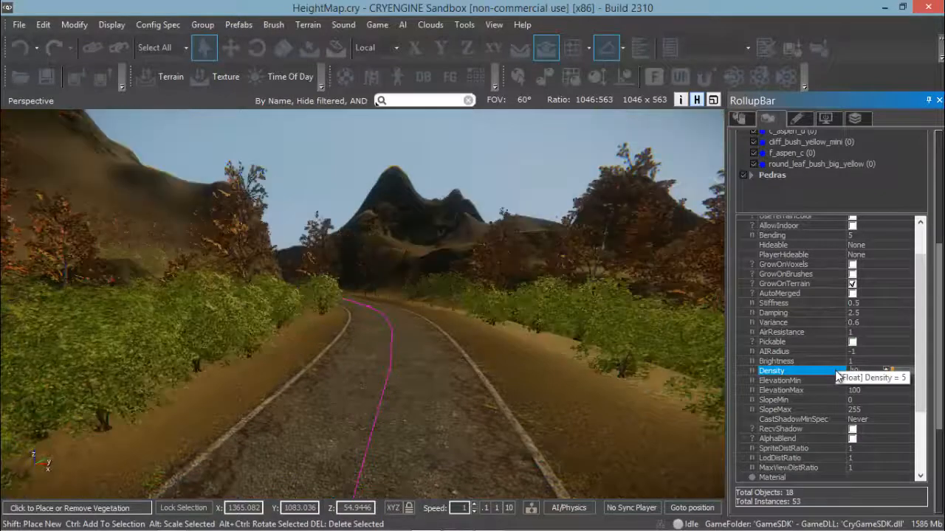
Examine the spacing of the c_aspen_a trees and bushes along both sides of the road
right_click(659, 412)
key(w)
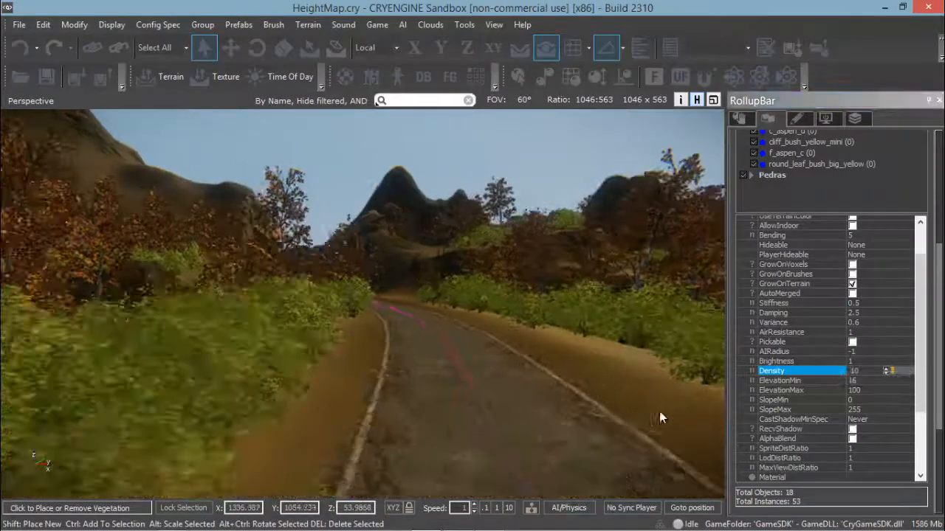
key(a)
key(d)
right_drag(660, 412, 659, 412)
key(s)
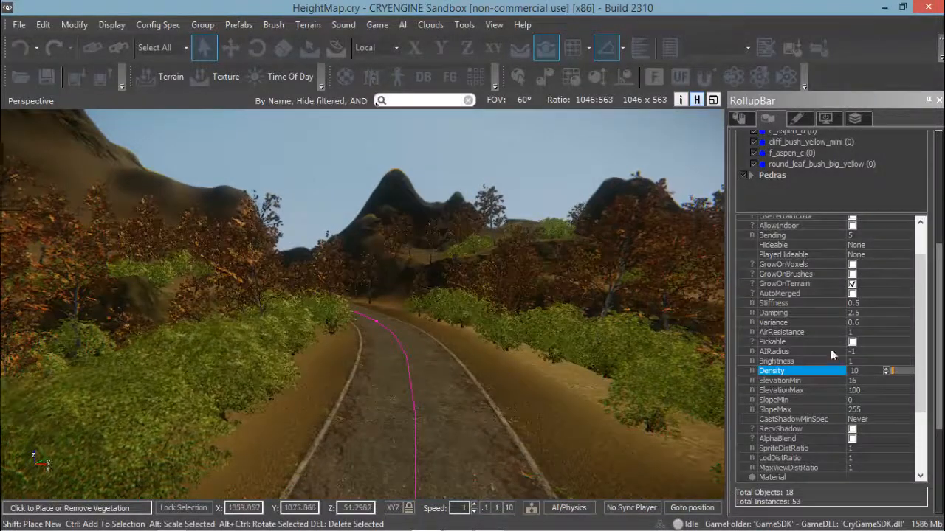
click(850, 389)
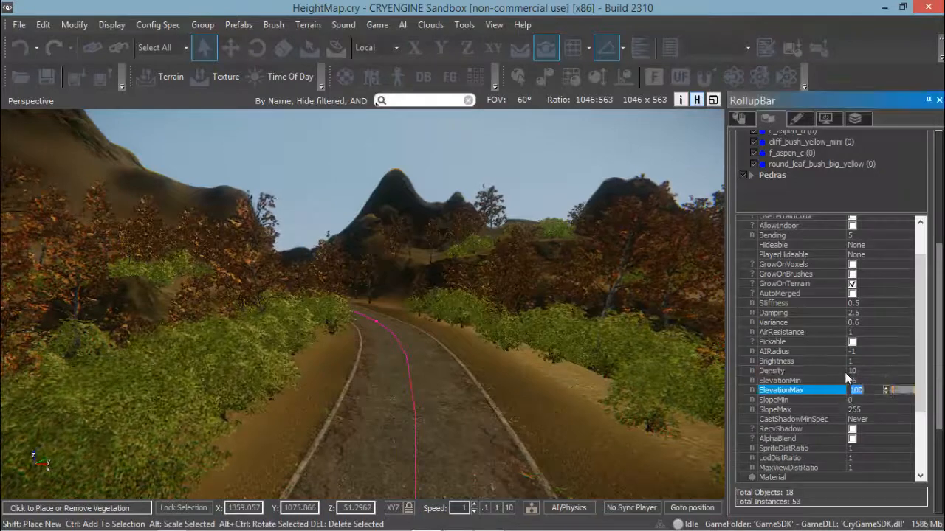
Preview the b_aspen_g_dead and c_aspen_b tree models from the Arvores group
scroll(941, 177, up, 3)
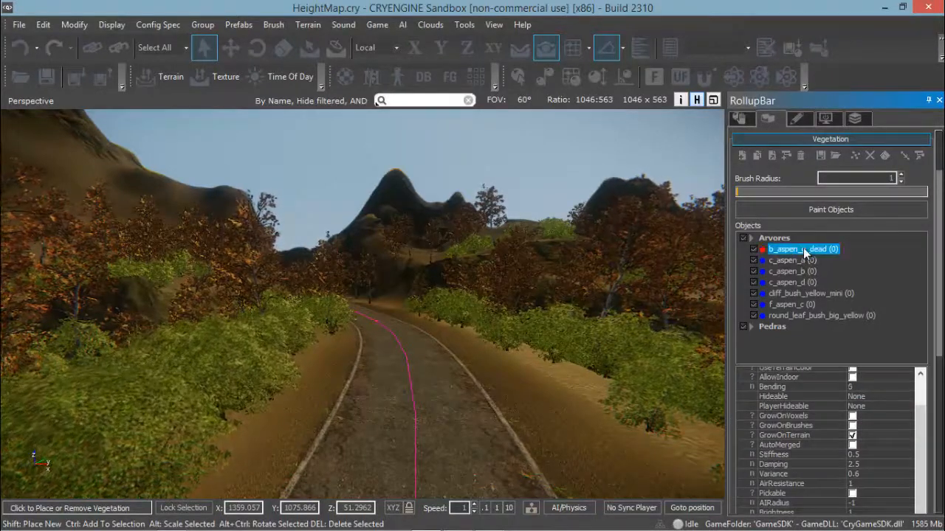
drag(937, 389, 939, 471)
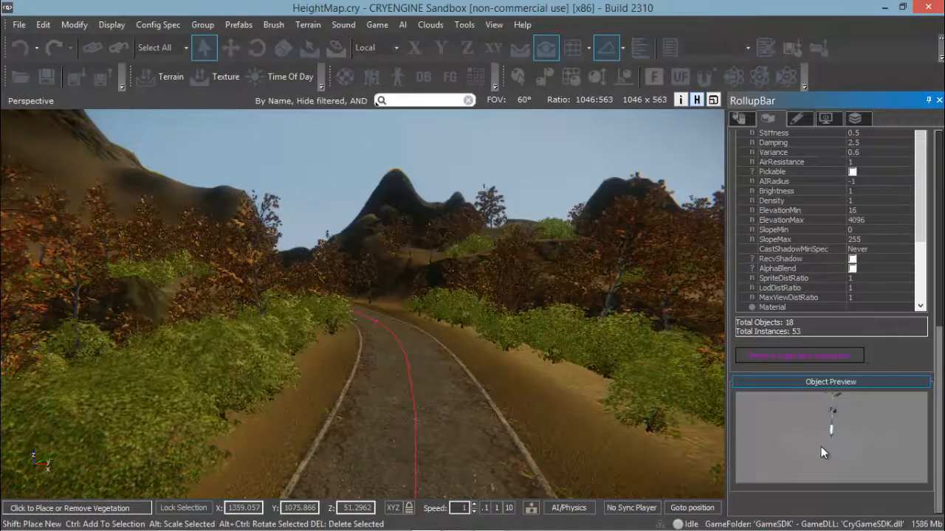
click(940, 166)
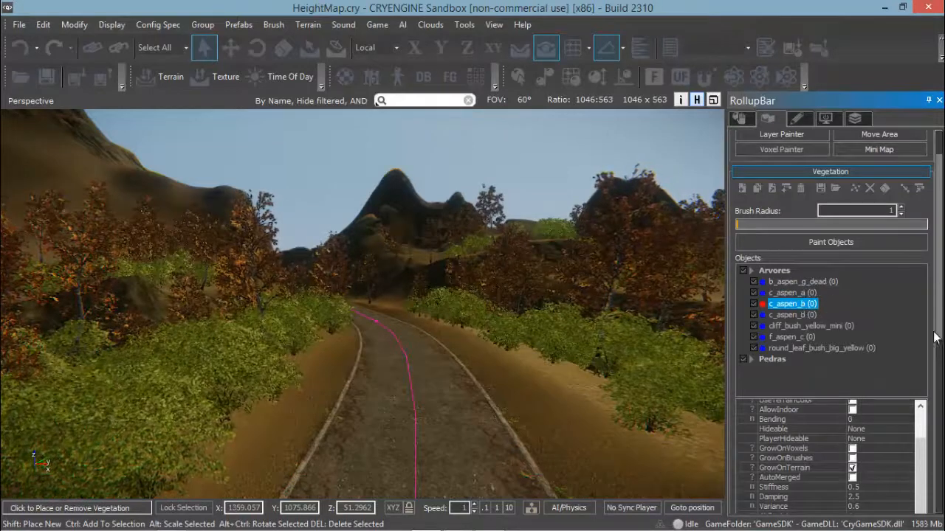
drag(935, 337, 937, 481)
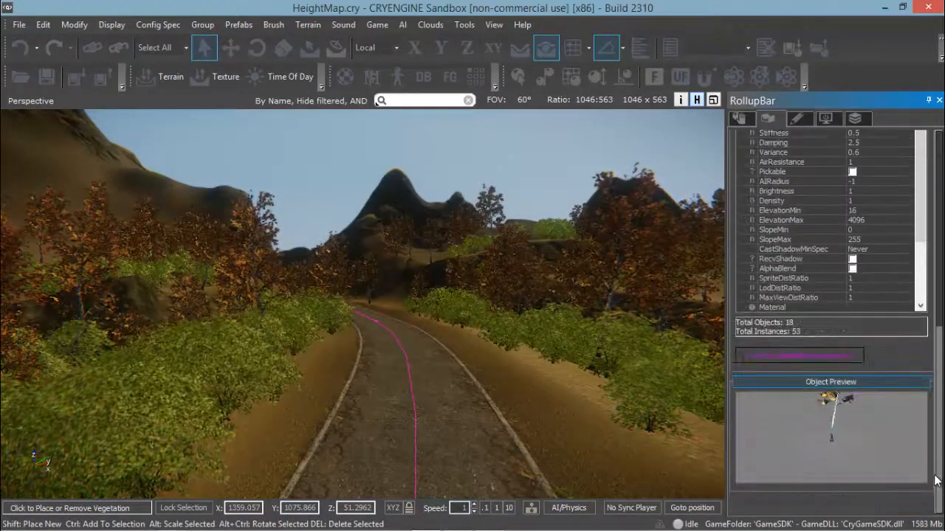
Set the ElevationMax of c_aspen_b to 70 and enable its growth on the beach_white_sand terrain layer
drag(927, 238, 919, 301)
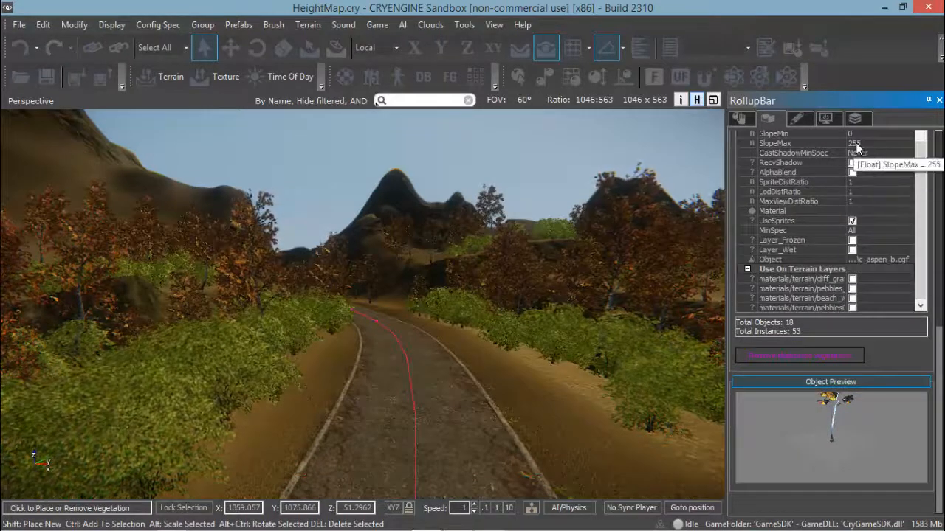
click(939, 140)
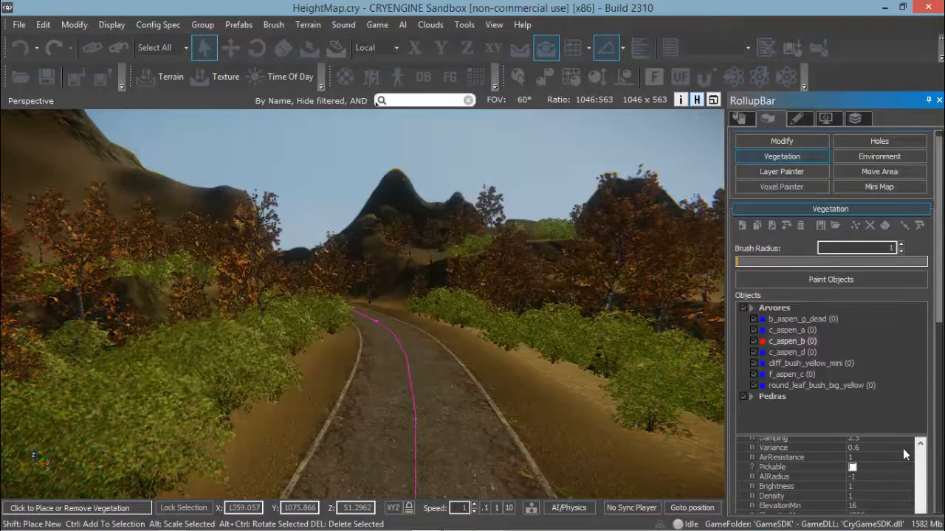
drag(939, 299, 940, 444)
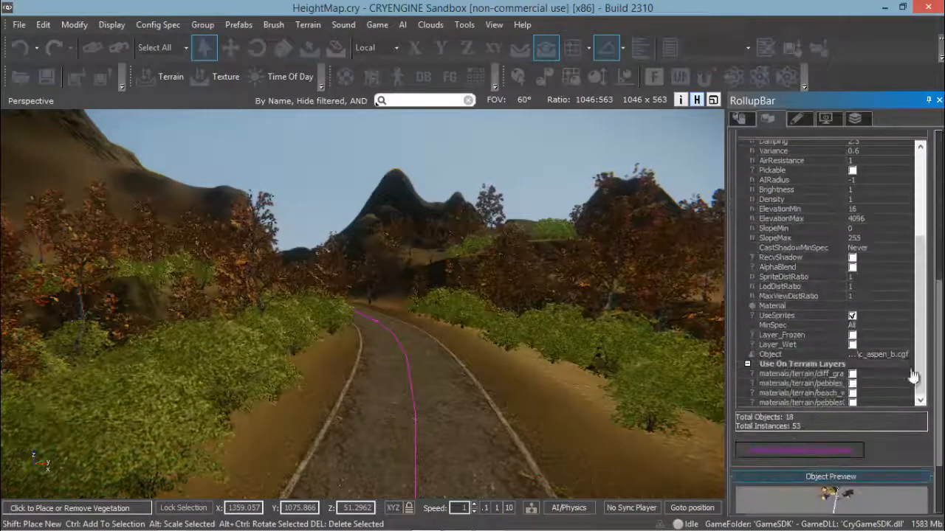
click(867, 220)
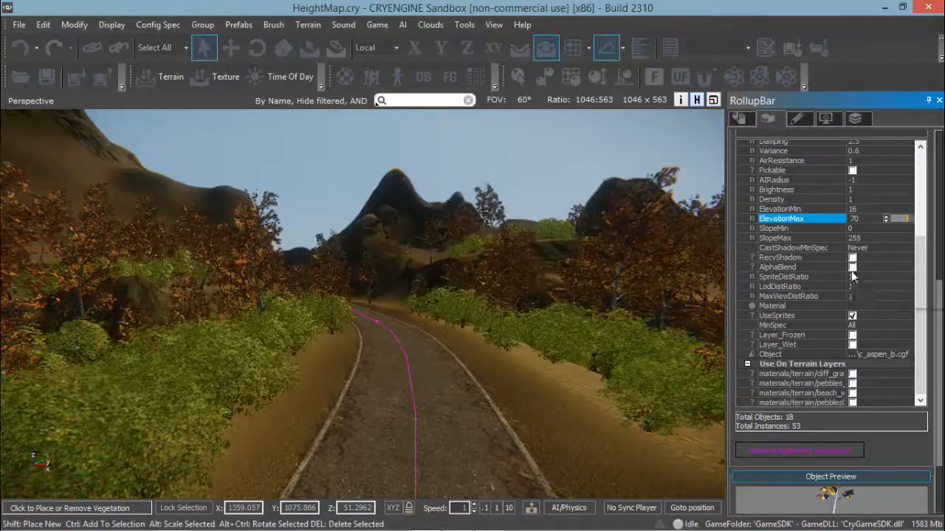
click(853, 395)
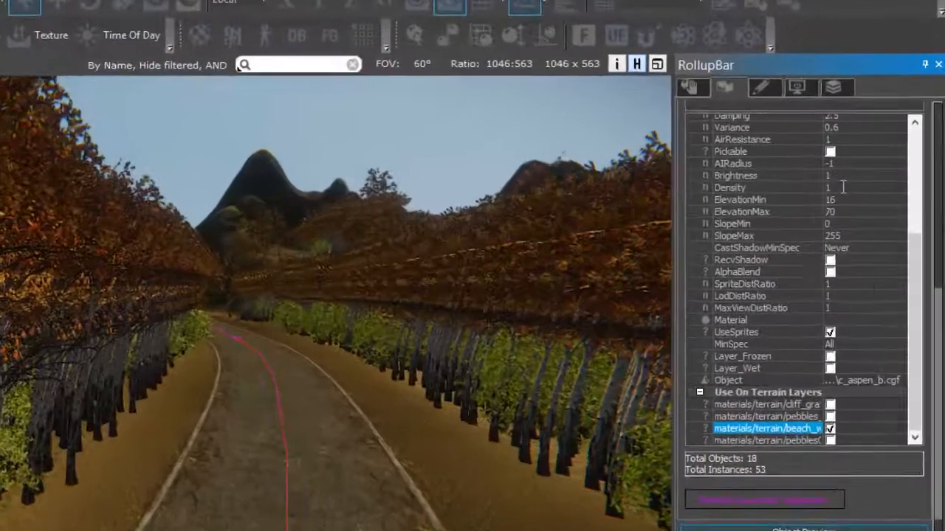
Set the Density of c_aspen_b to 10 and check the tree spacing along the road
click(842, 188)
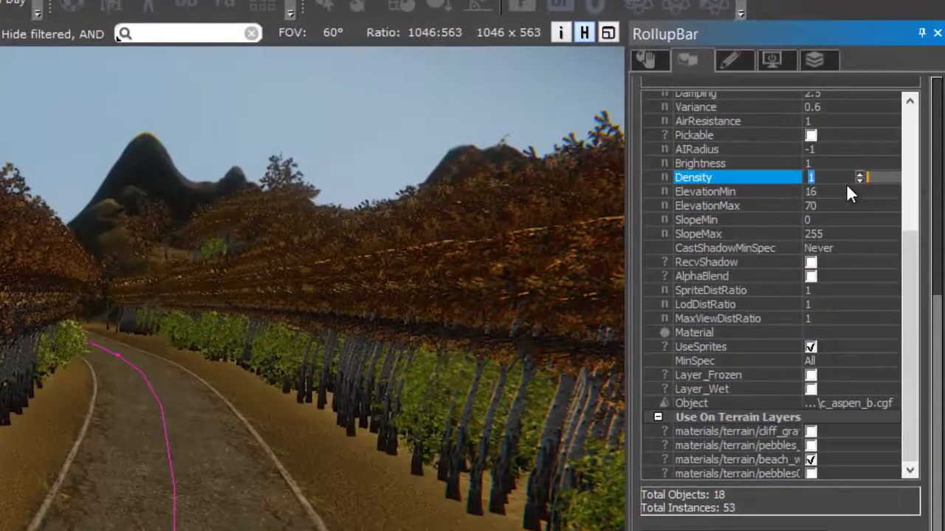
text(0)
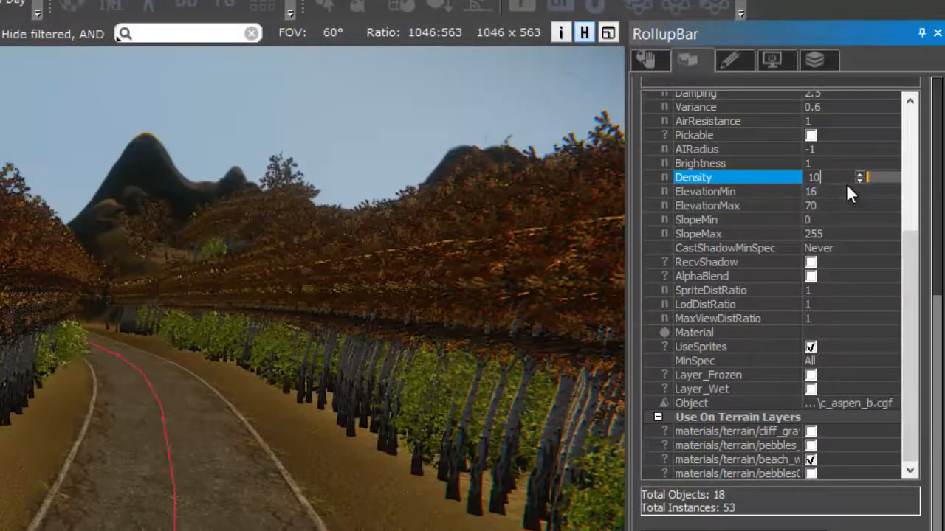
key(Return)
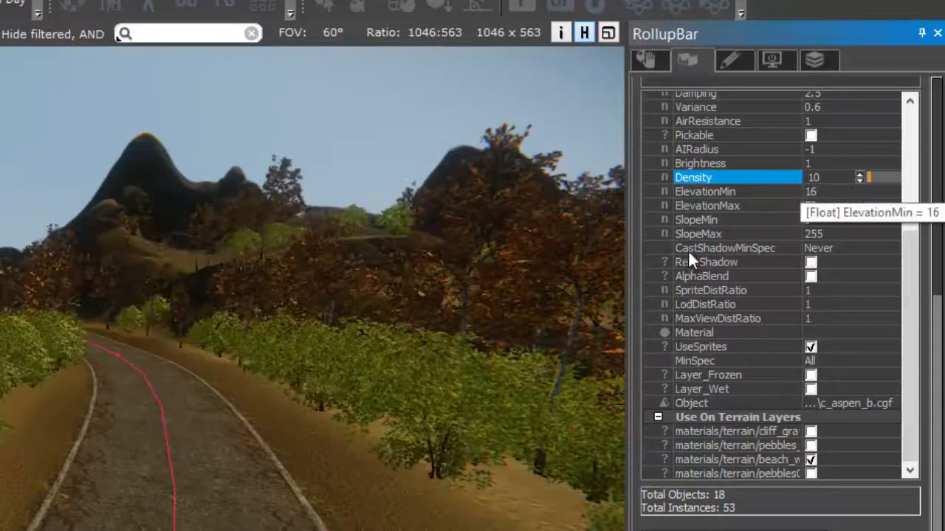
key(s)
right_drag(401, 443, 411, 432)
key(s)
key(s)
key(s)
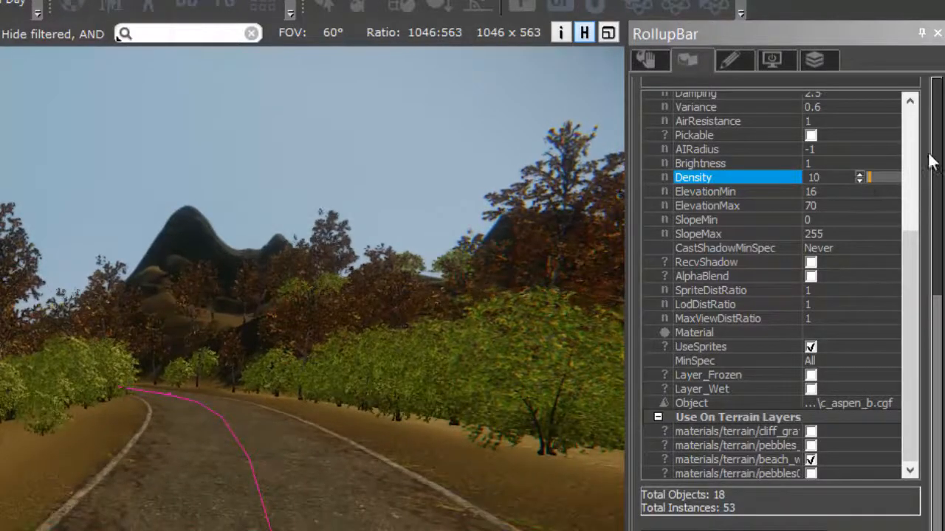
For c_aspen_b, enable RandomRotation and AlignToTerrain and set SizeVar to 1
click(936, 142)
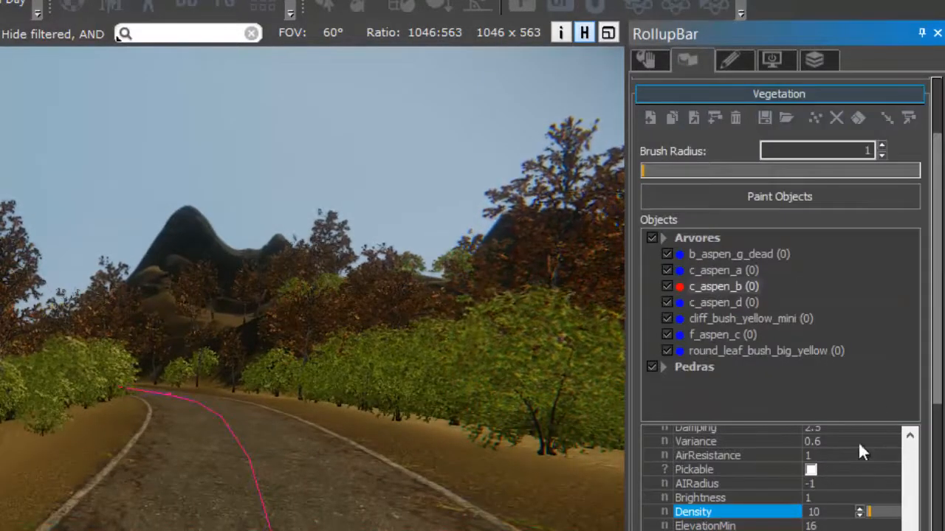
scroll(908, 458, up, 5)
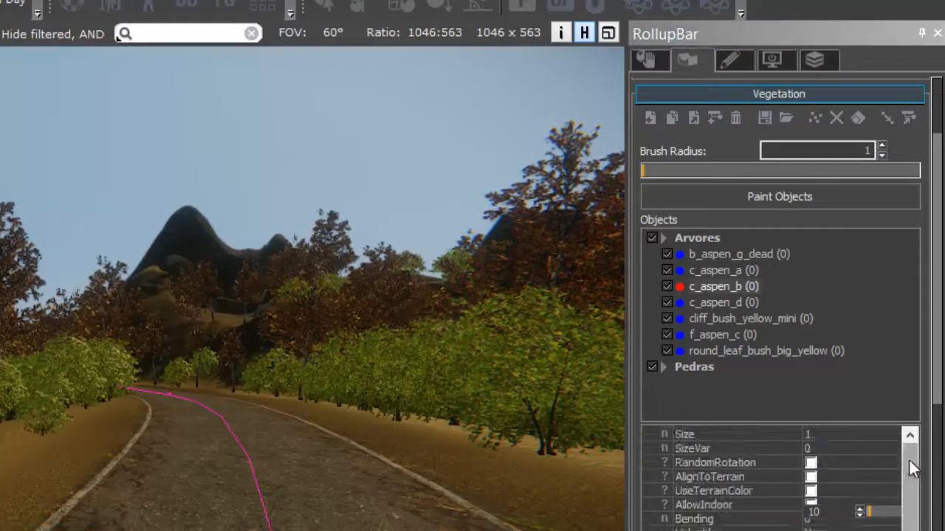
click(812, 465)
click(812, 476)
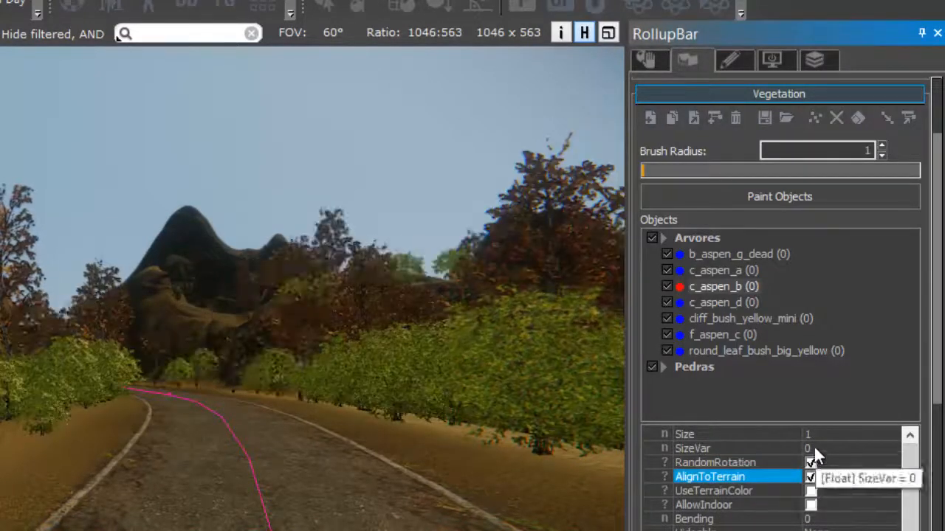
click(815, 447)
text(1)
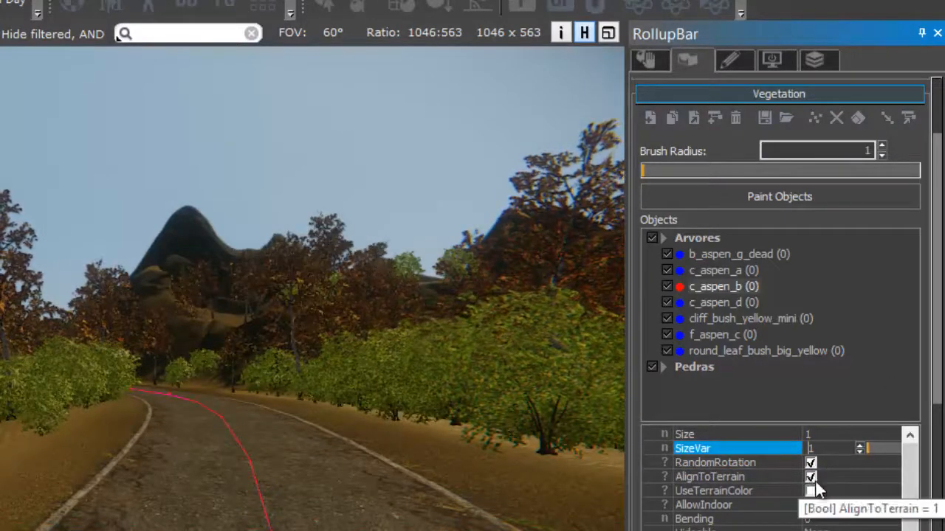
Disable AlignToTerrain for both c_aspen_b and c_aspen_a
click(810, 477)
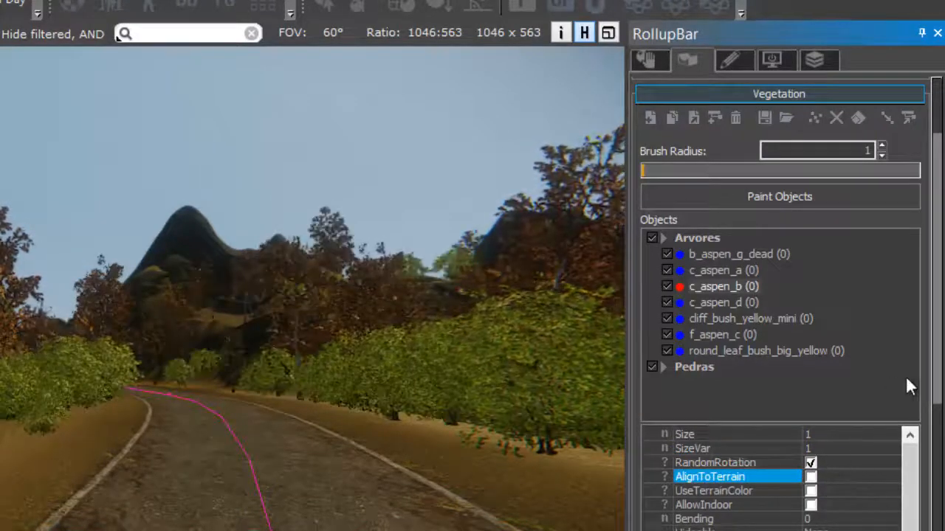
click(730, 269)
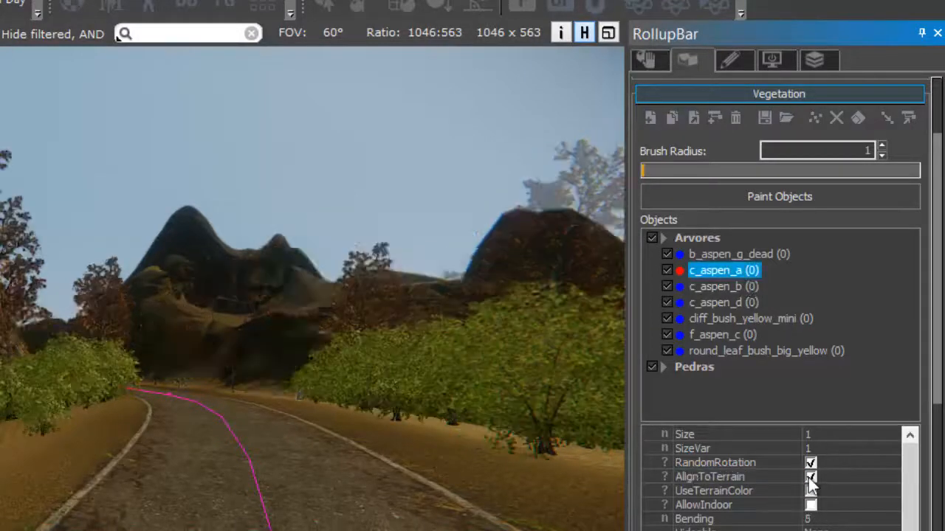
click(810, 478)
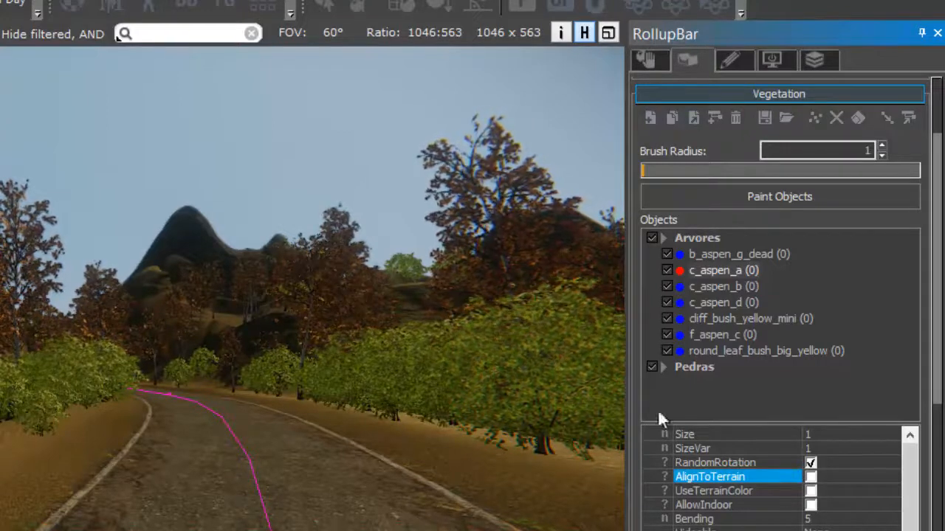
Delete the b_aspen_g_dead and c_aspen_a vegetation objects from the Arvores group
click(697, 253)
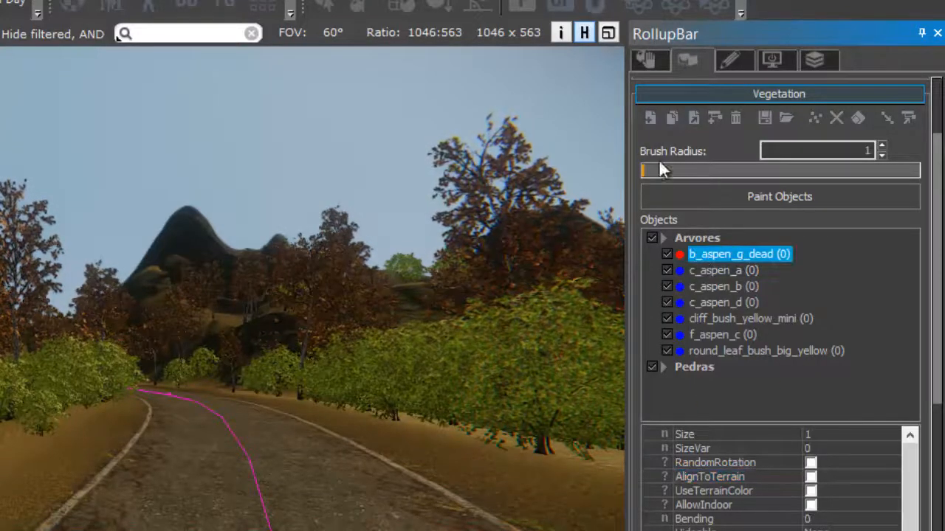
click(734, 119)
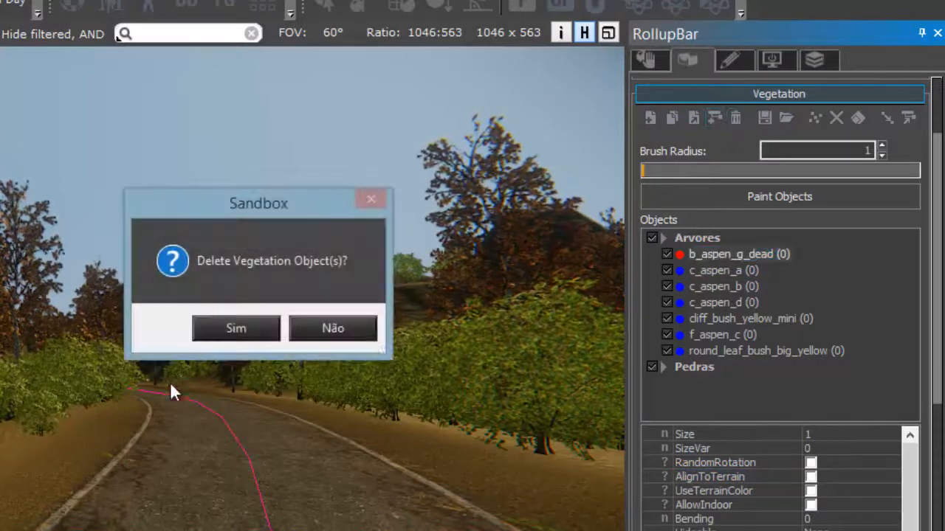
click(237, 331)
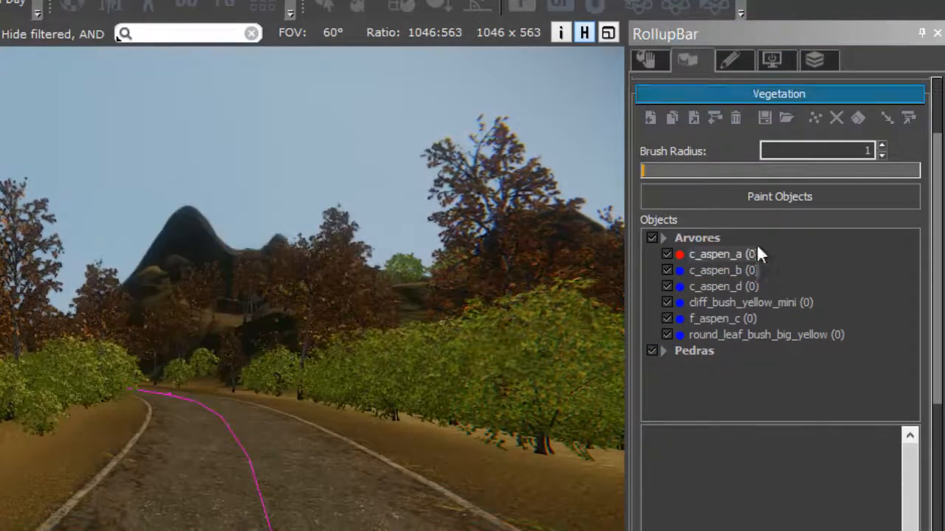
click(735, 253)
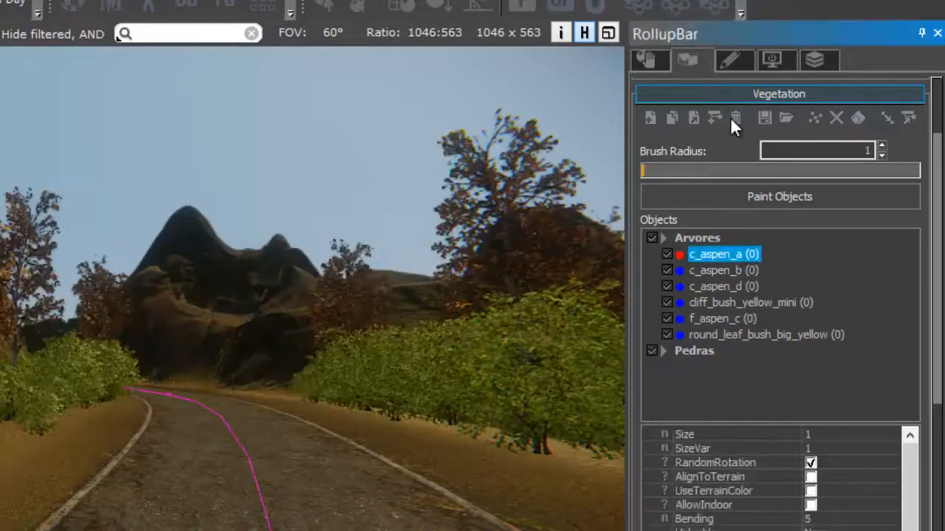
click(734, 118)
click(268, 330)
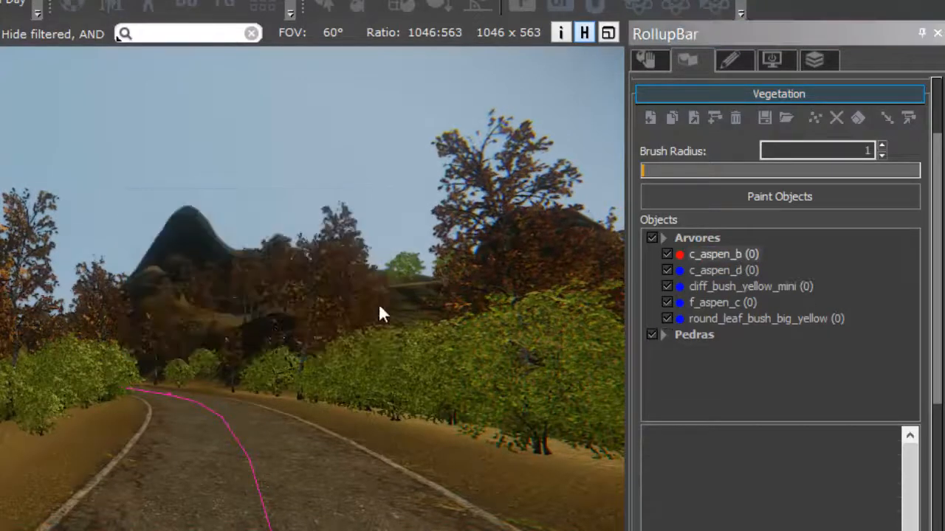
Delete the c_aspen_d and c_aspen_b vegetation objects from the Arvores group
click(732, 270)
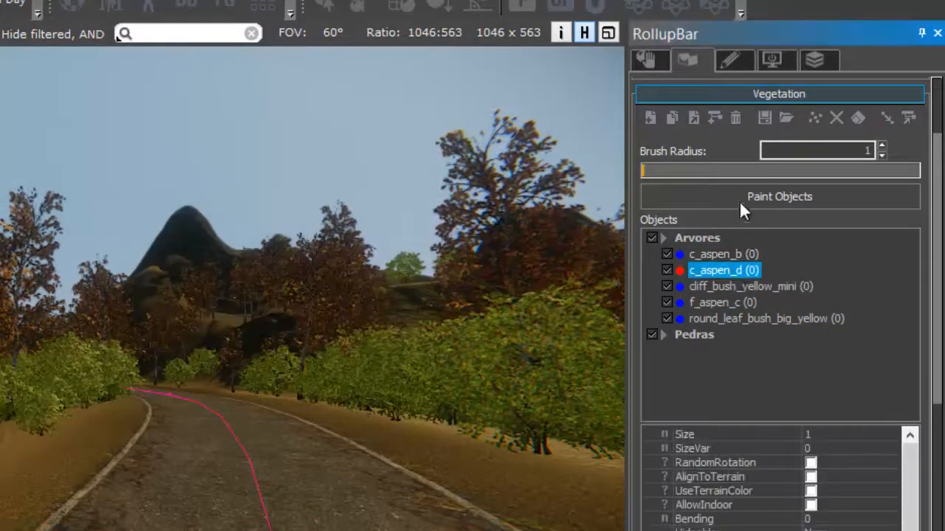
click(735, 118)
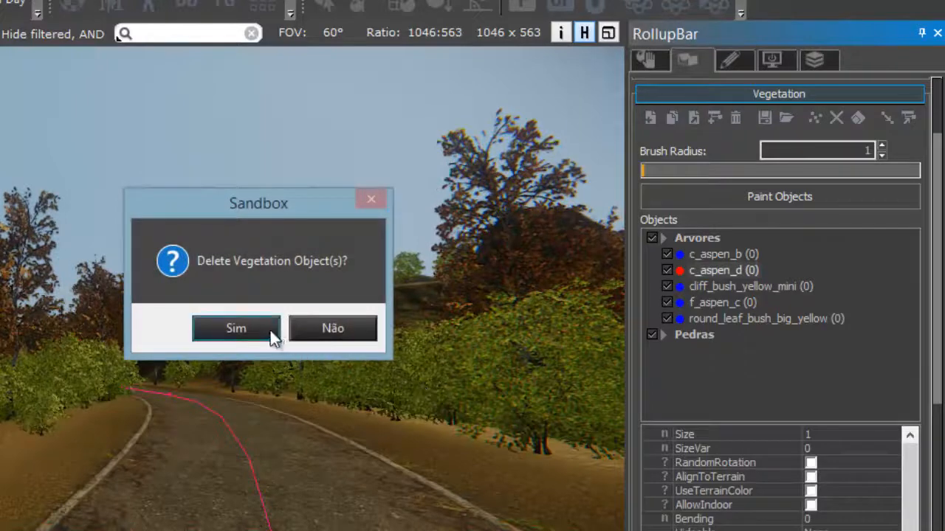
click(273, 336)
click(719, 253)
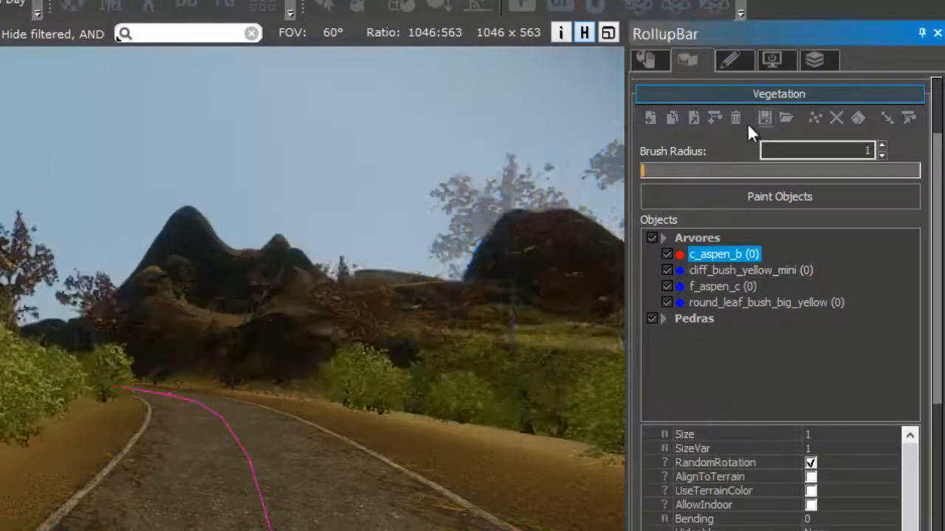
click(737, 116)
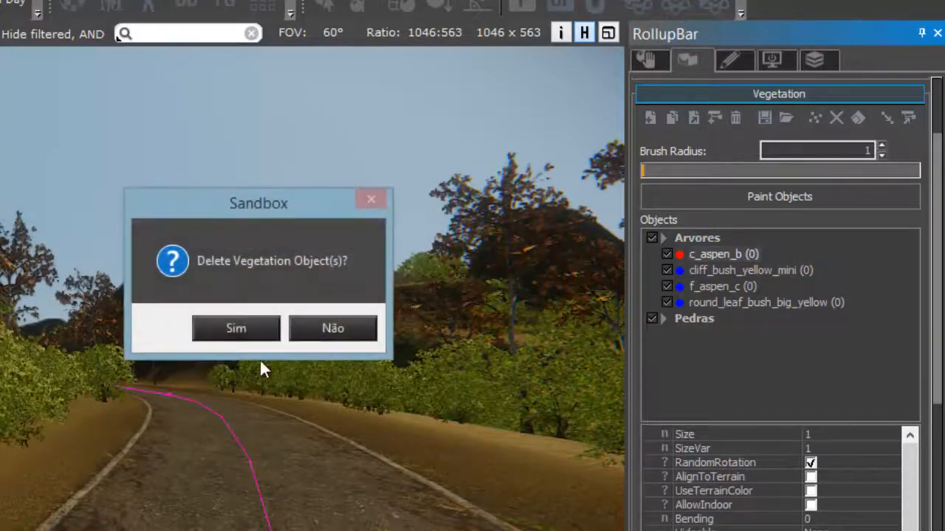
click(243, 341)
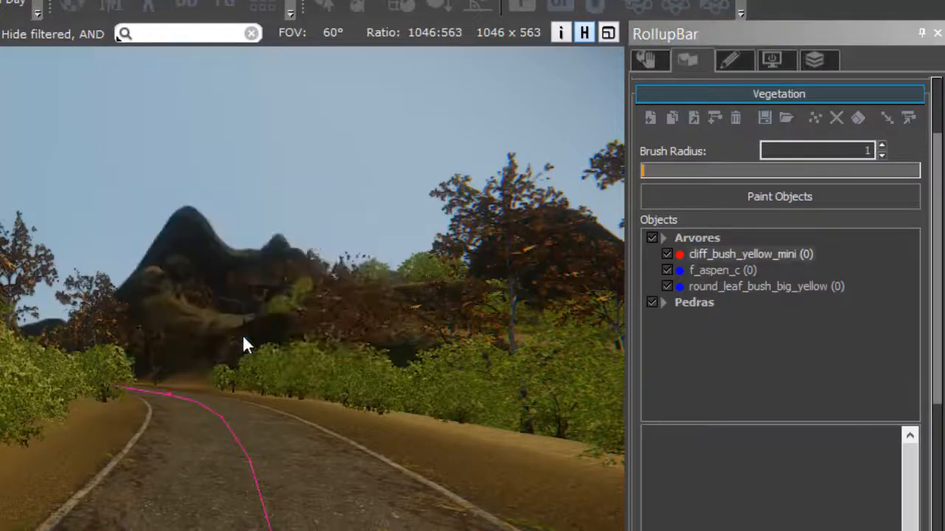
Delete the f_aspen_c vegetation object from the Arvores group
click(721, 270)
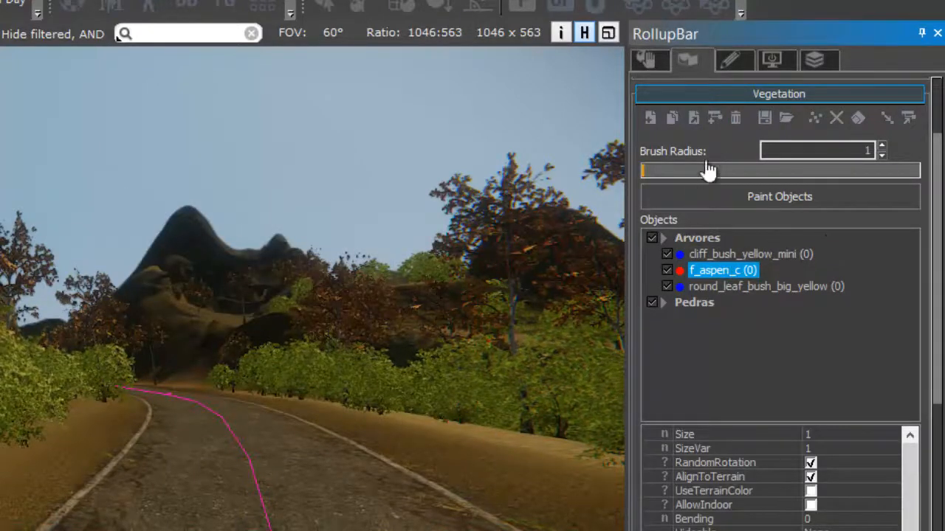
click(735, 118)
click(268, 329)
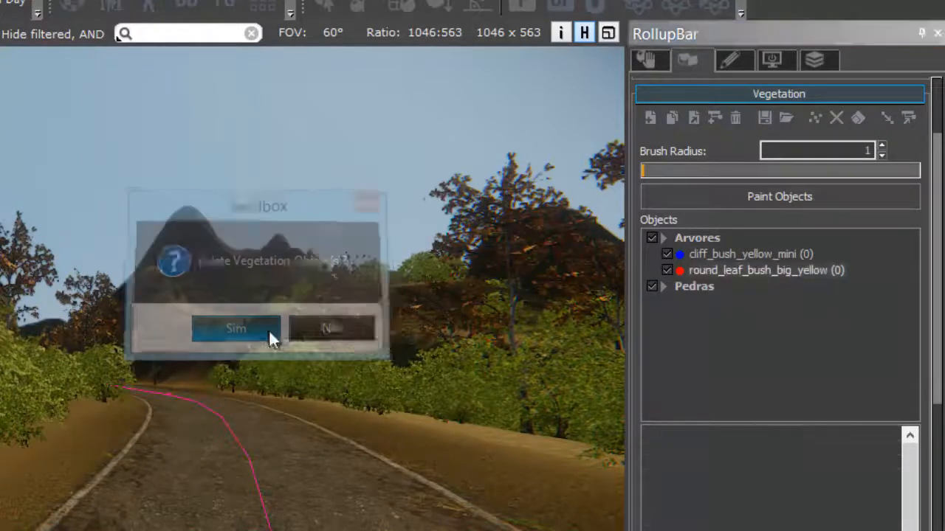
Delete the round_leaf_bush_big_yellow vegetation object from the Arvores group
click(760, 254)
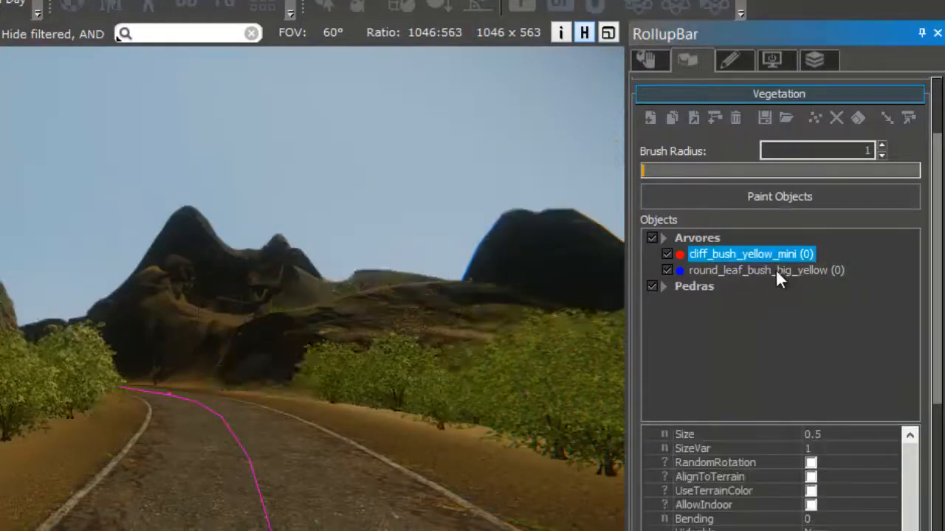
click(774, 270)
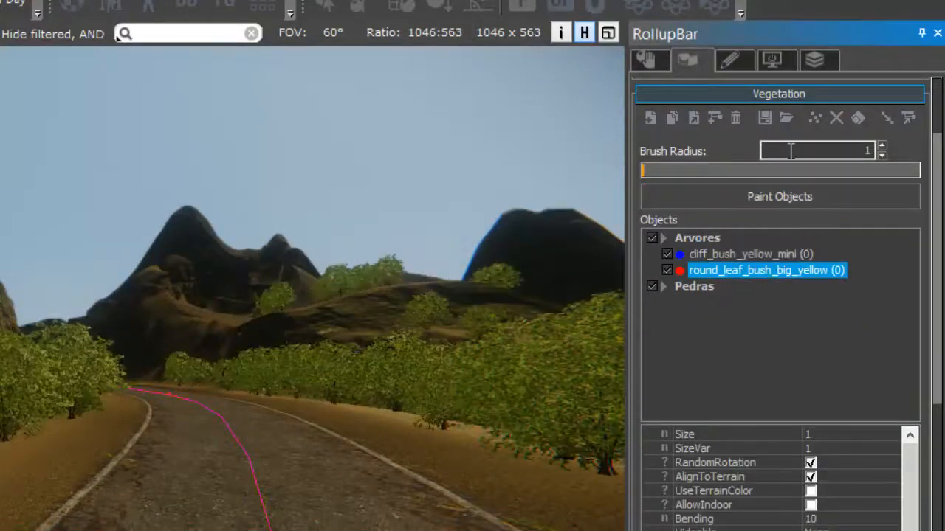
click(735, 118)
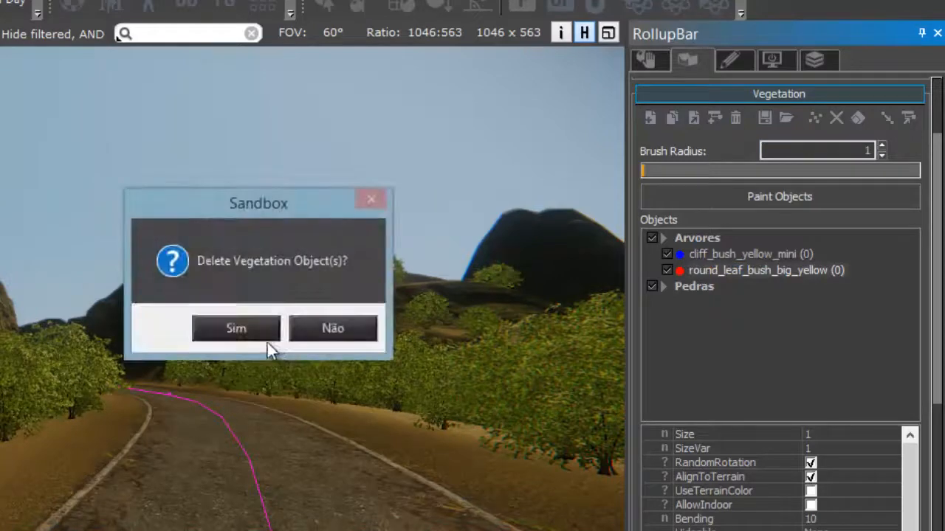
click(267, 336)
Delete the remaining cliff_bush_yellow_mini vegetation object from the Arvores group
click(694, 262)
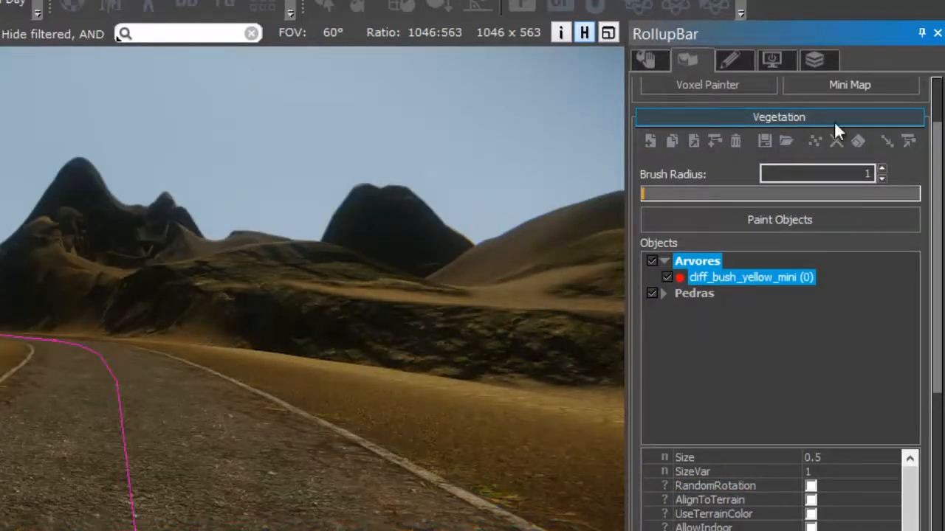
click(738, 278)
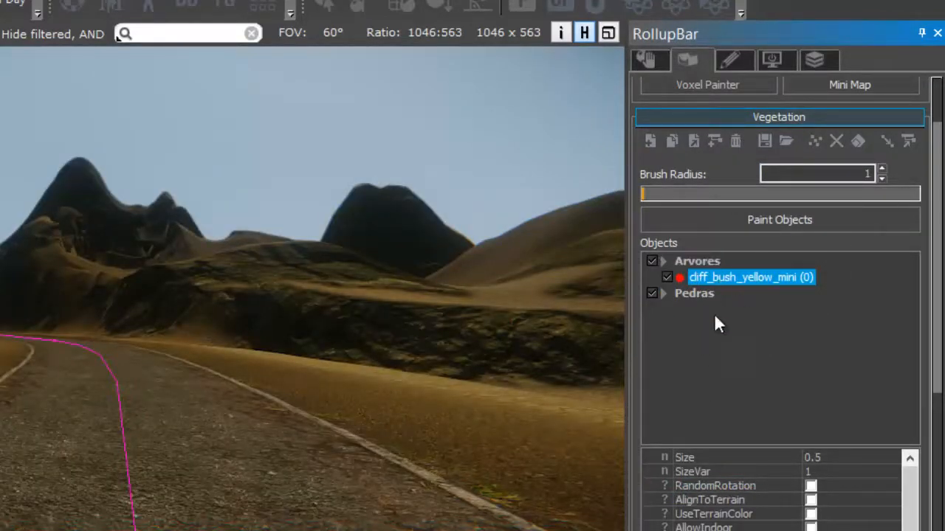
click(735, 144)
click(224, 333)
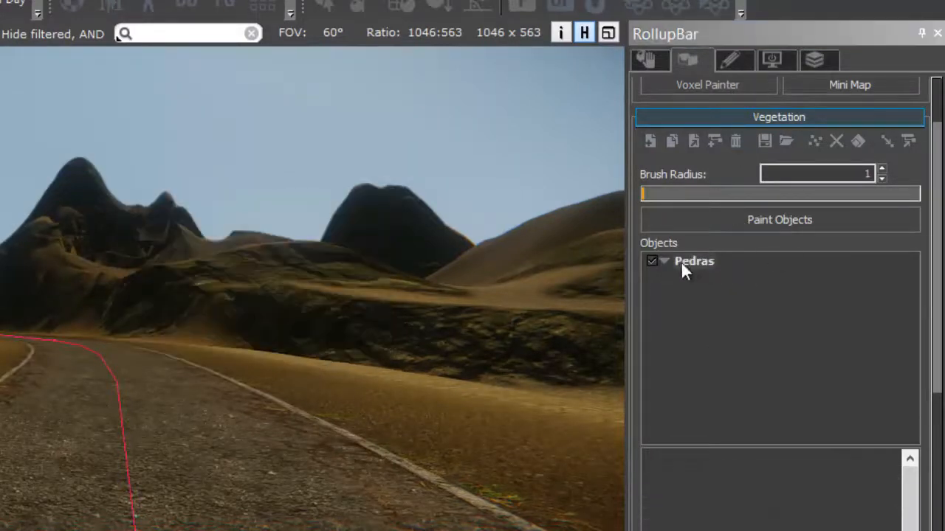
Delete the Pedras category from the vegetation objects list
click(714, 305)
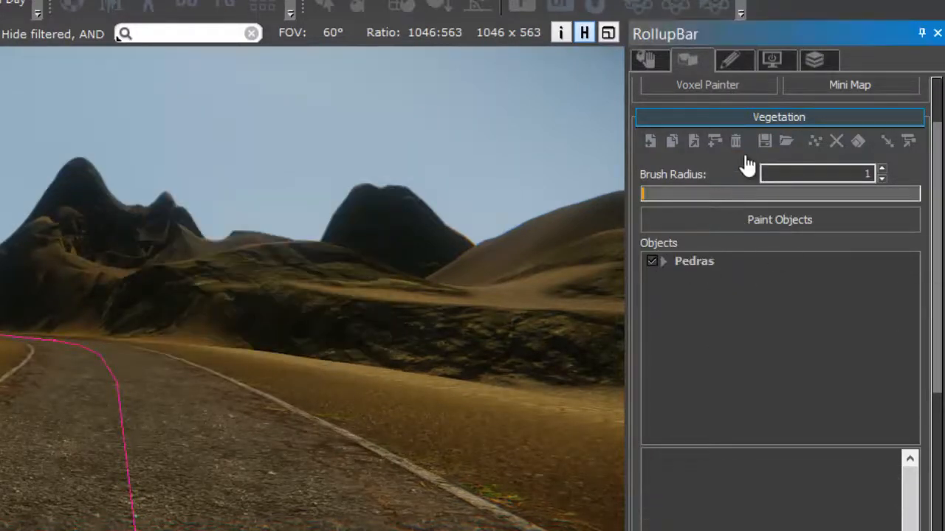
click(695, 261)
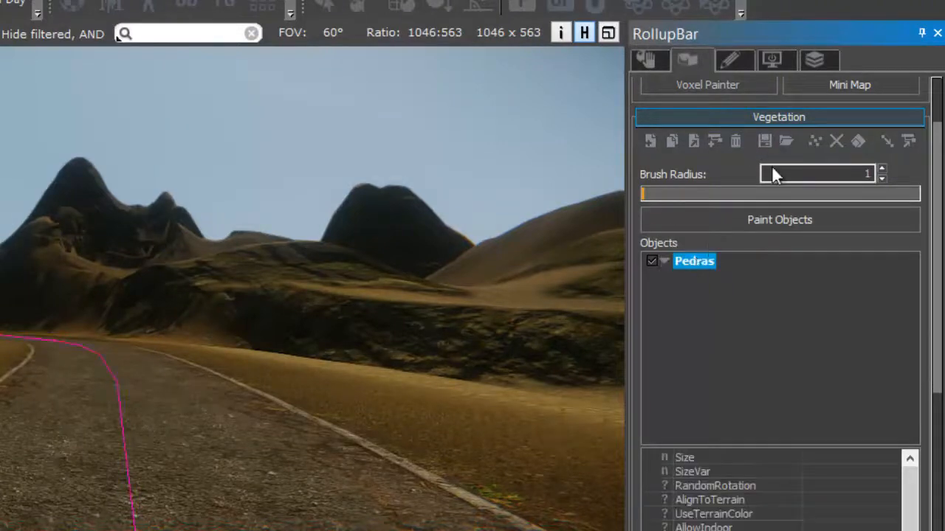
click(735, 140)
click(228, 329)
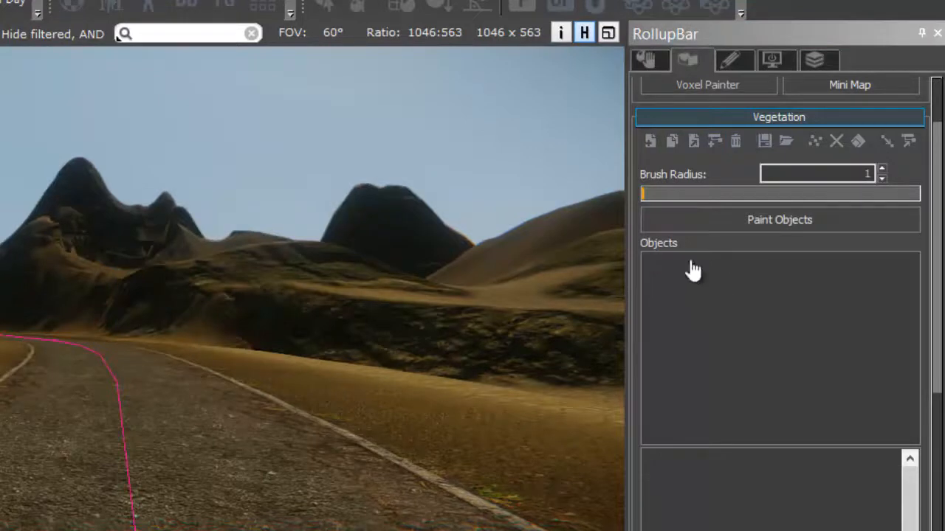
Create three new vegetation categories named Arvores, Gramas and Pedras
click(712, 143)
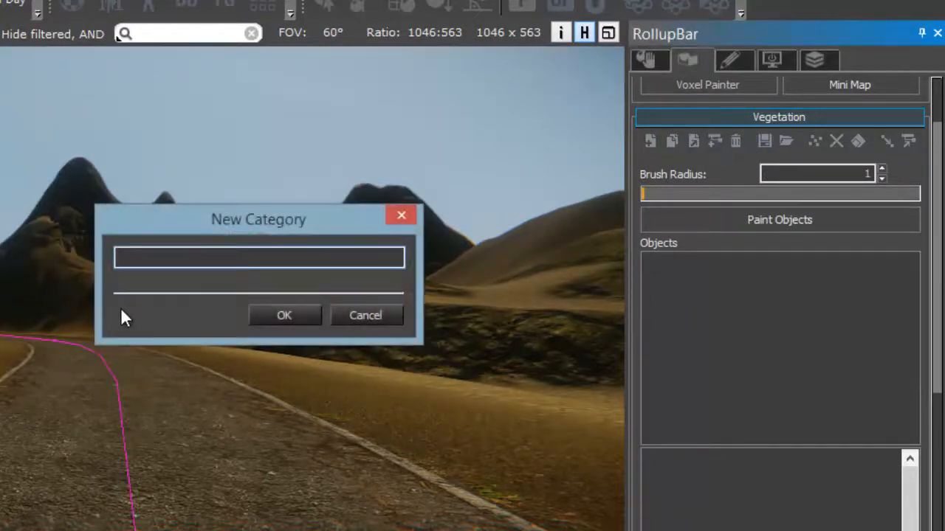
text(Arvores)
key(Return)
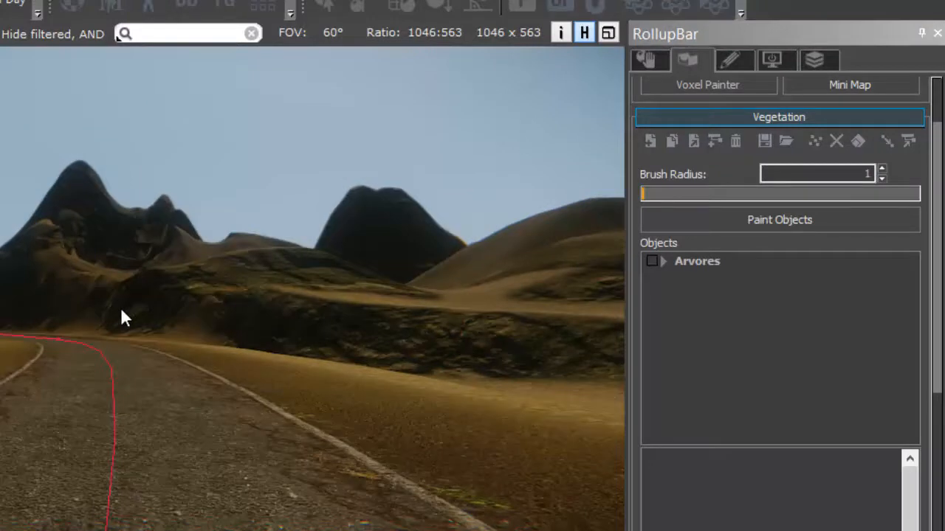
click(719, 138)
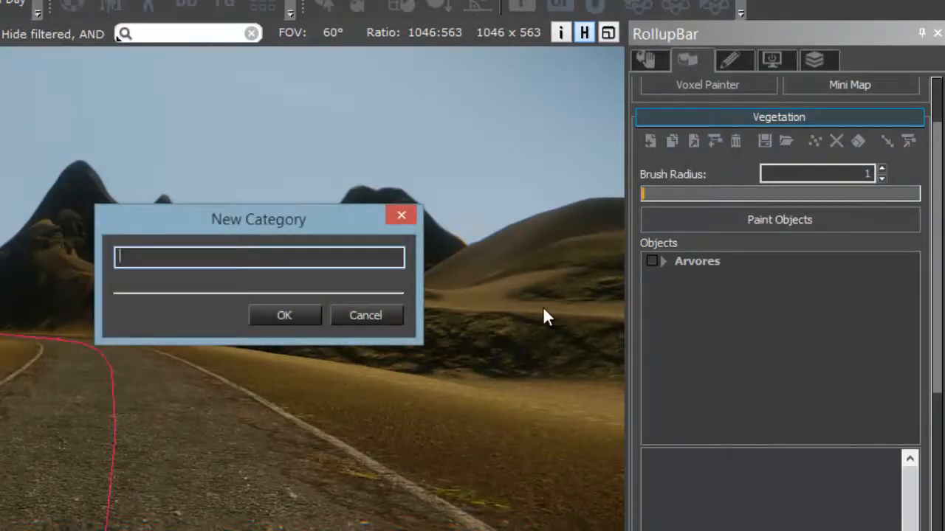
text(Gramas)
key(Return)
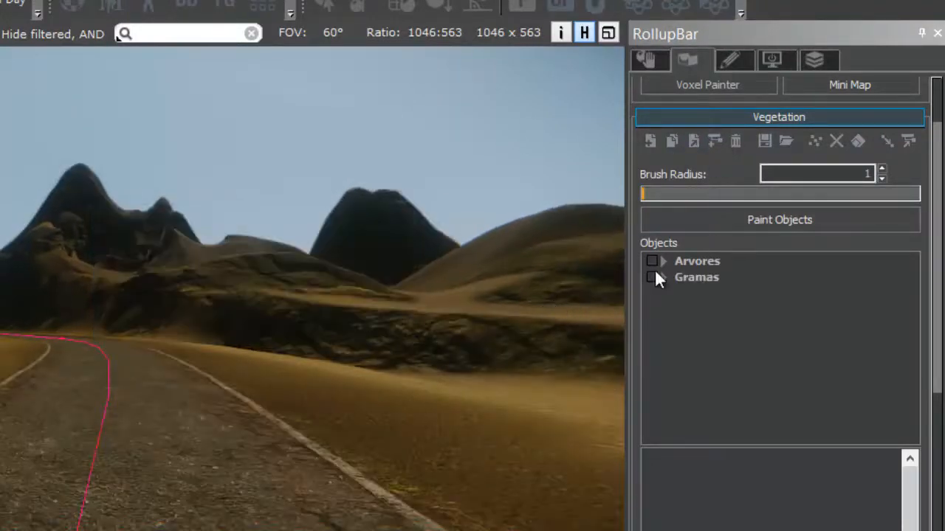
click(715, 139)
text(Pedr)
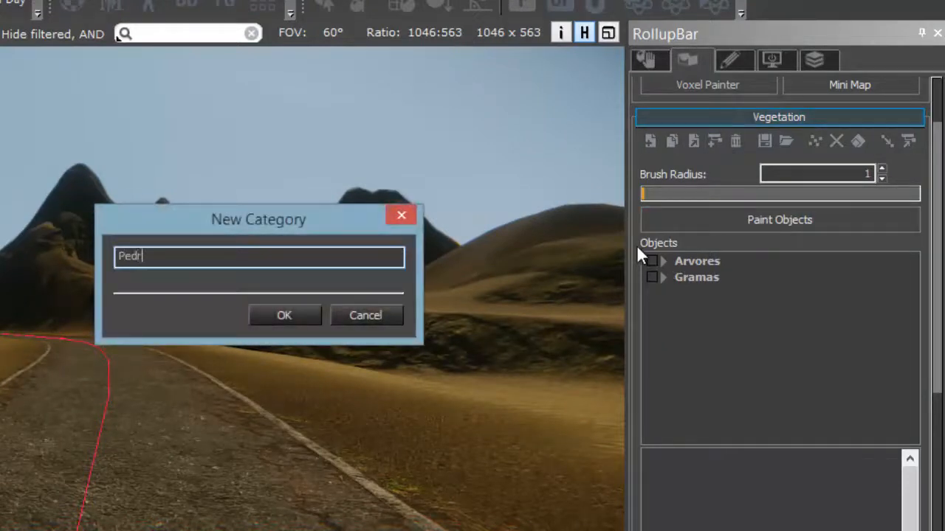
text(as)
key(Return)
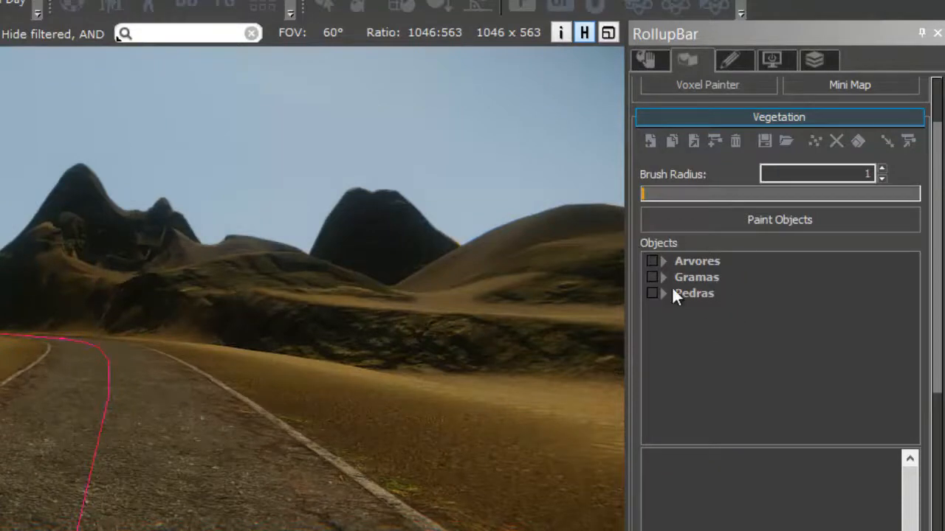
Add the round_leaf_bush_big_yellow.cgf model from the roundleafbush folder to the Arvores category
click(690, 262)
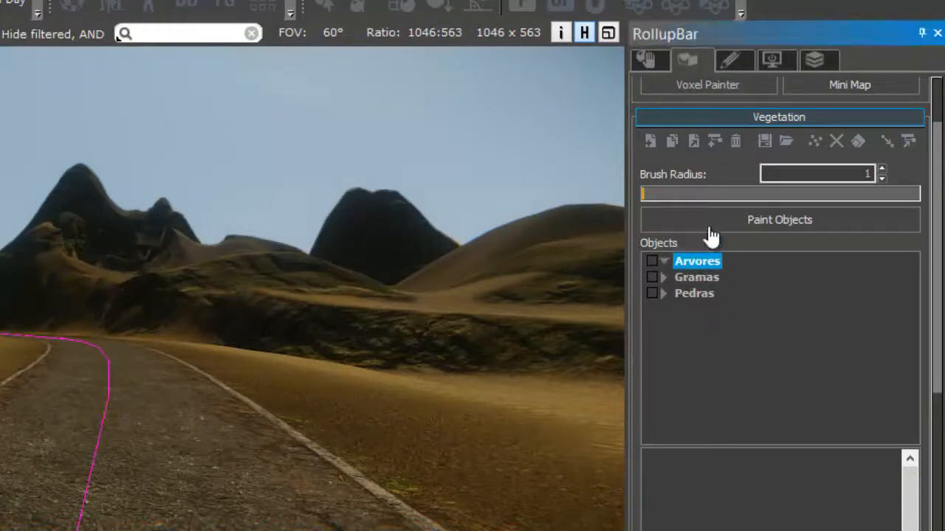
click(655, 141)
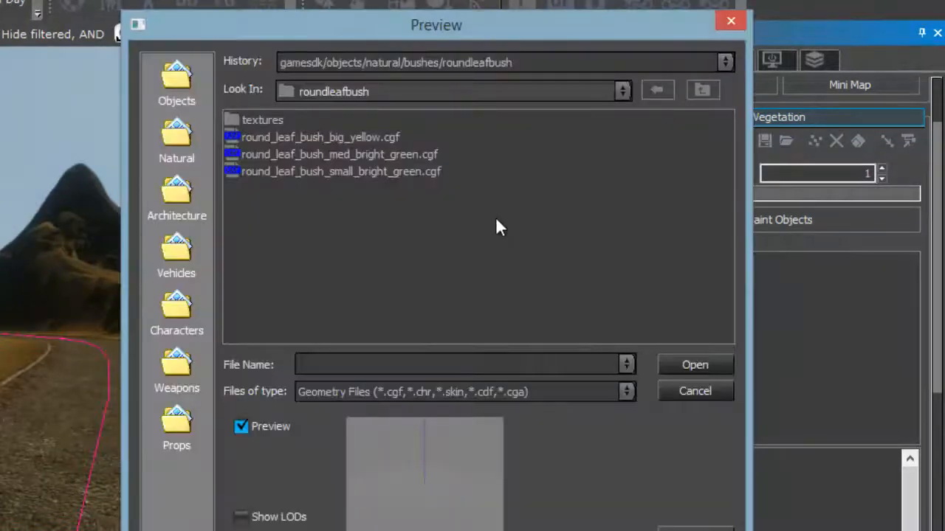
click(392, 138)
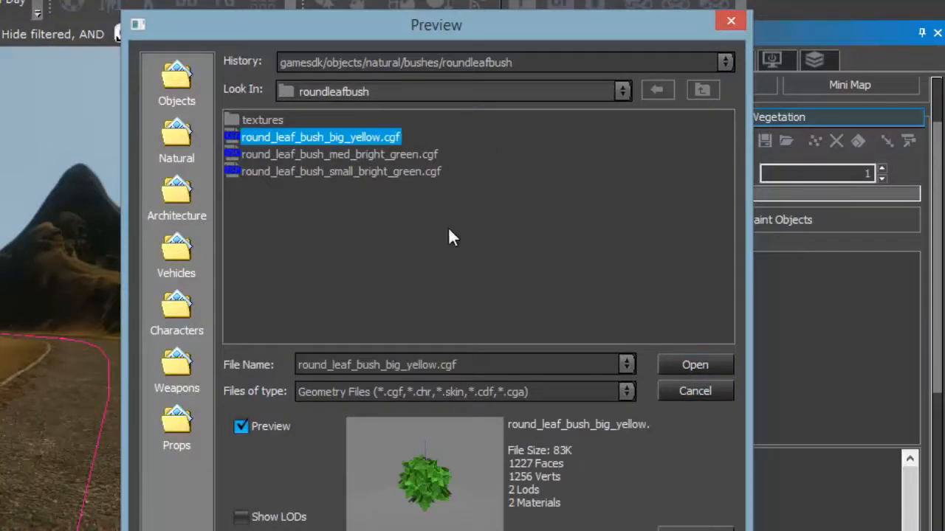
click(380, 155)
click(367, 166)
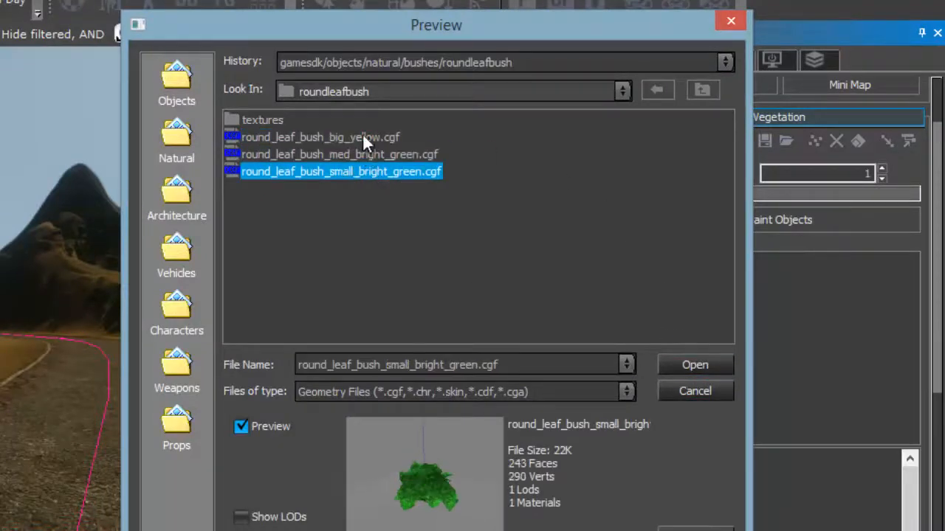
click(363, 137)
click(691, 363)
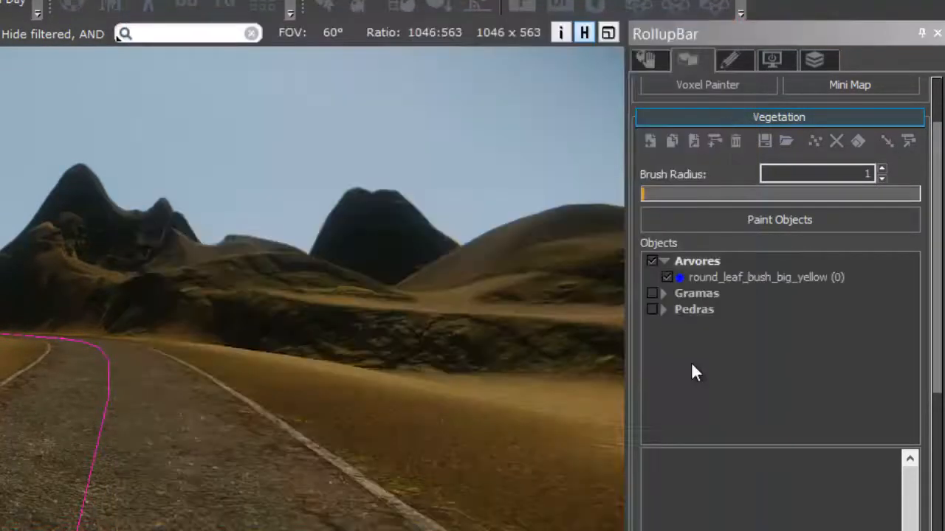
Configure round_leaf_bush_big_yellow with SizeVar 1, RandomRotation enabled and Bending 10
click(712, 276)
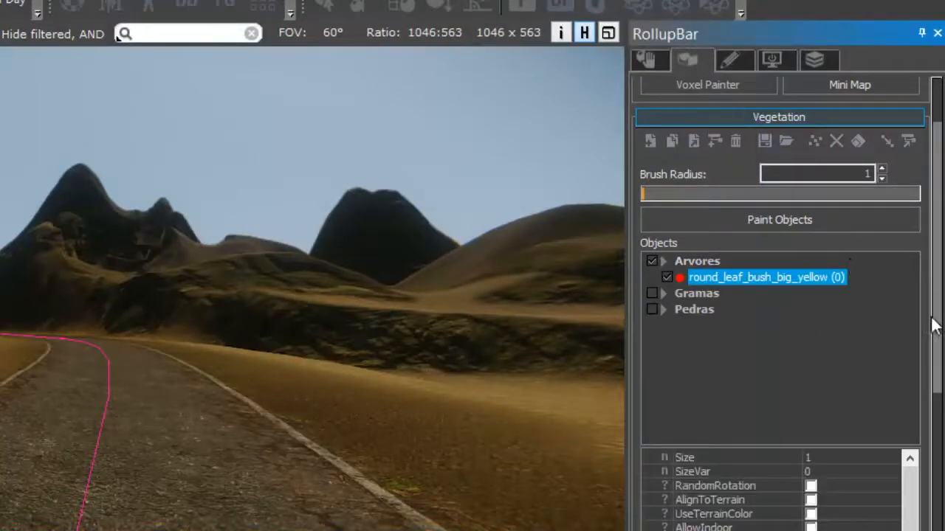
click(822, 471)
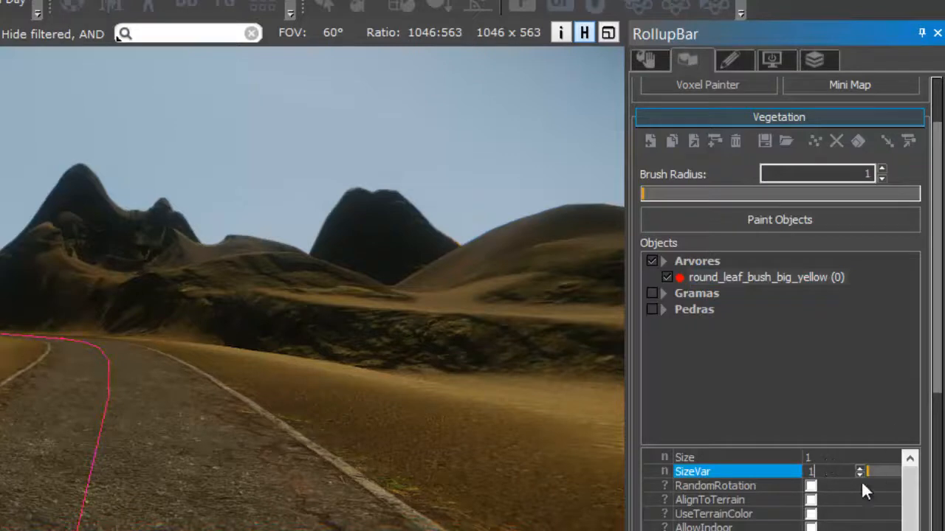
click(814, 486)
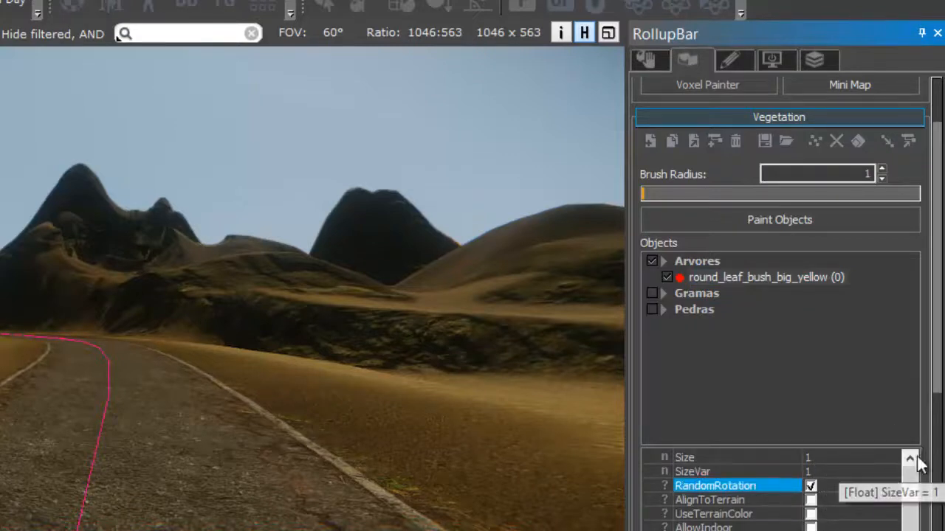
click(908, 526)
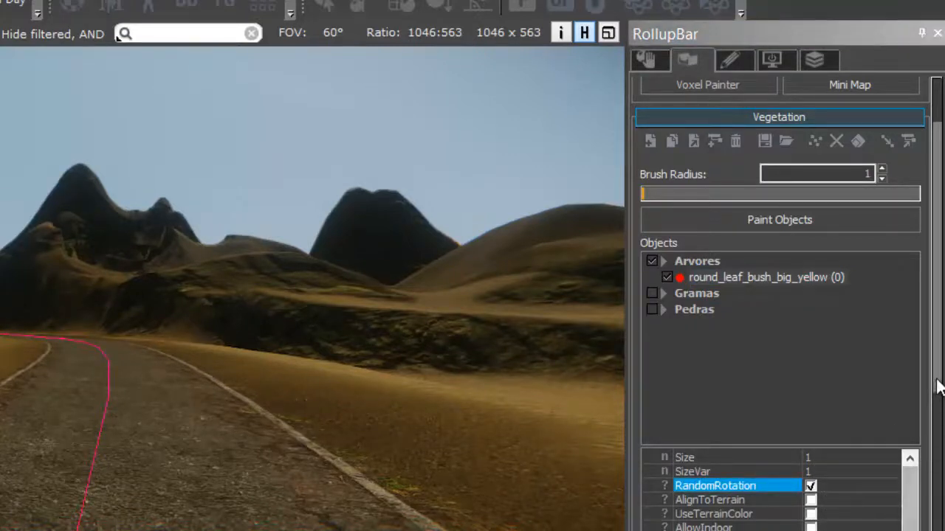
drag(938, 385, 937, 456)
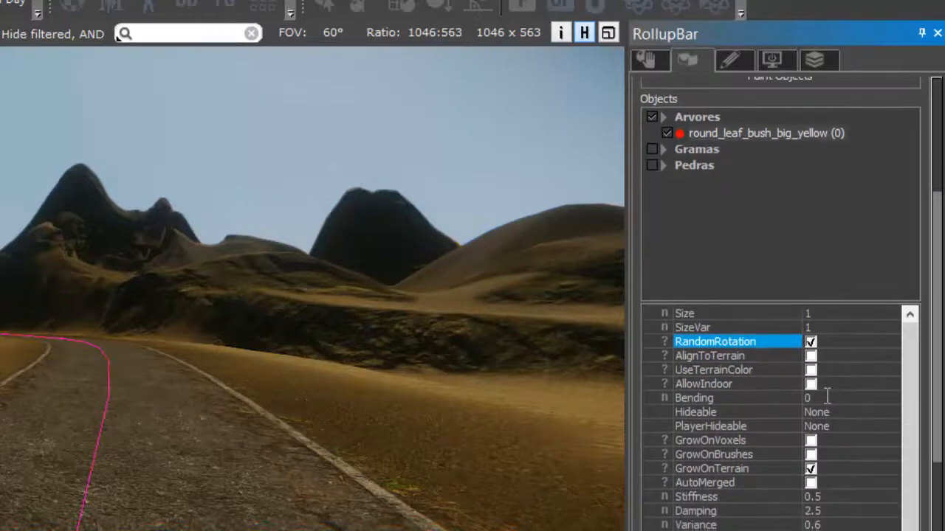
click(826, 395)
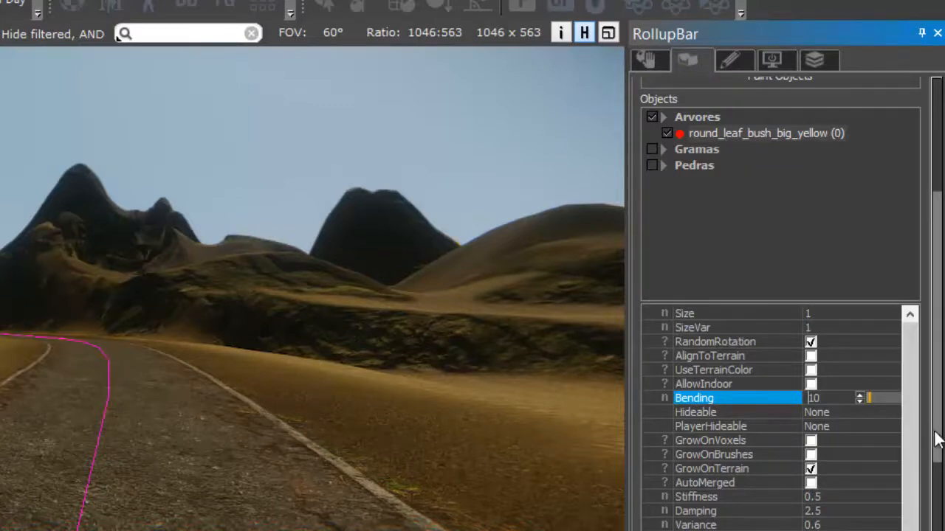
Set the ElevationMax of round_leaf_bush_big_yellow to 80 and its Density to 5
scroll(939, 461, down, 5)
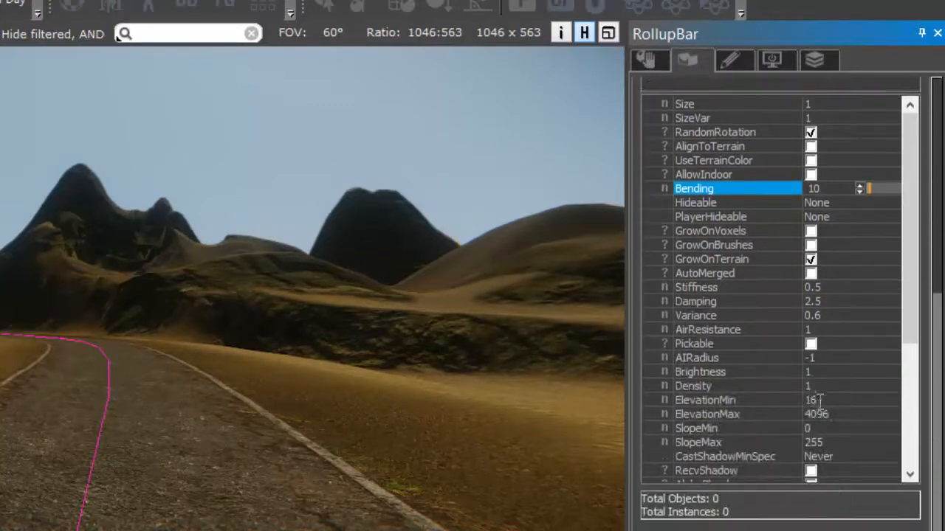
click(820, 400)
click(835, 414)
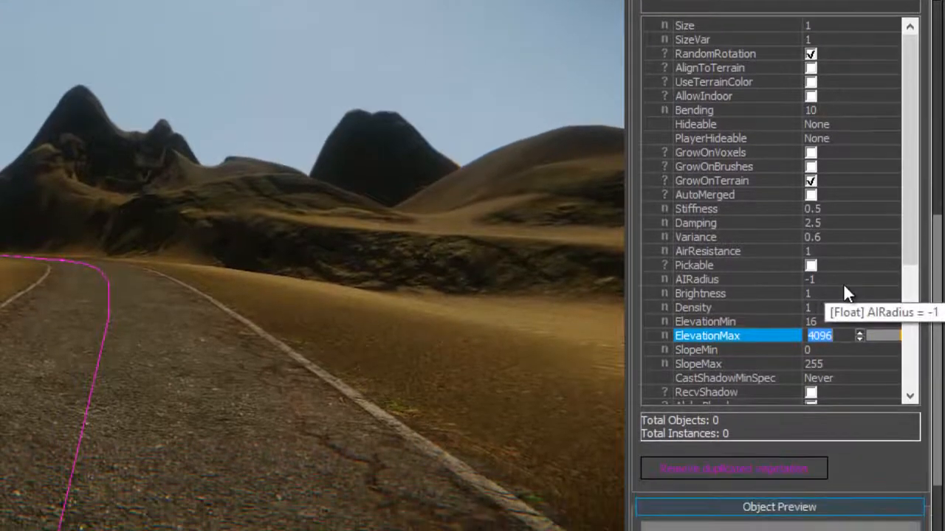
text(80)
scroll(922, 258, down, 4)
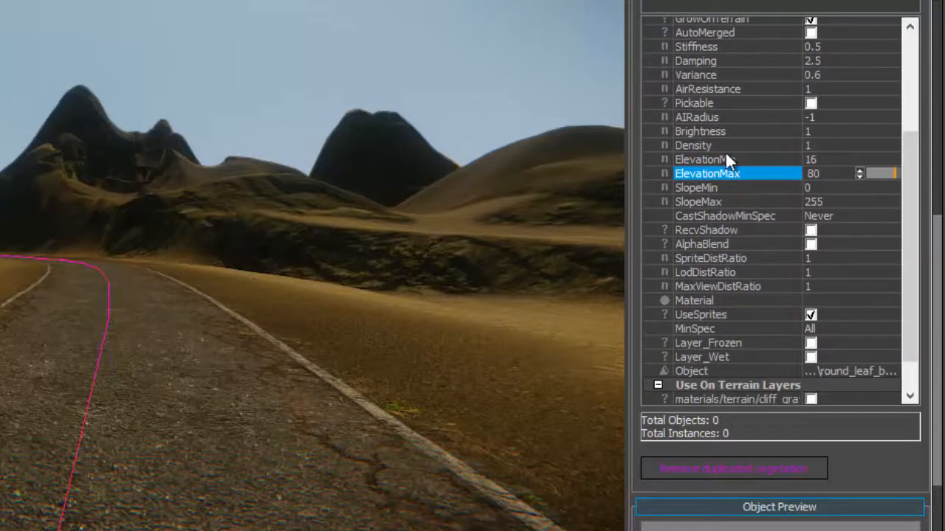
click(839, 145)
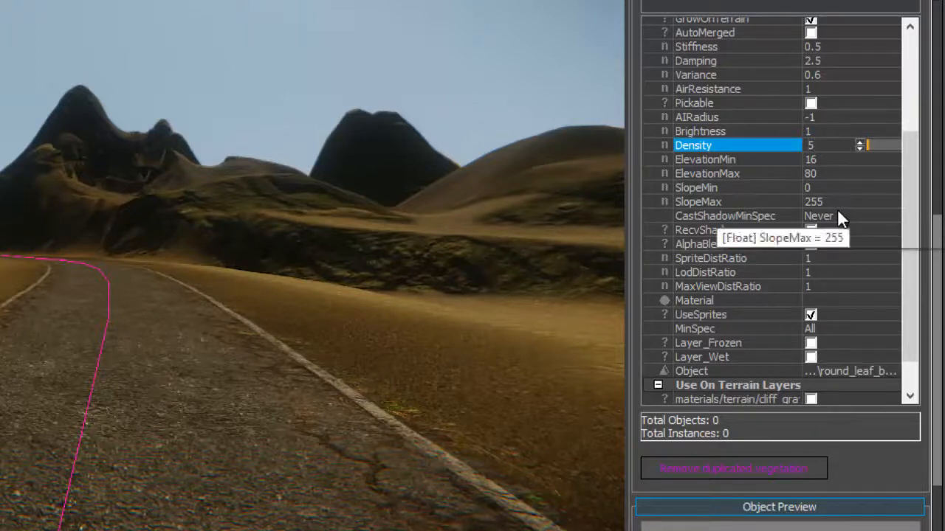
Set the bush's Variance to 0.8 and enable its use on the beach_white_sand terrain layer
click(834, 283)
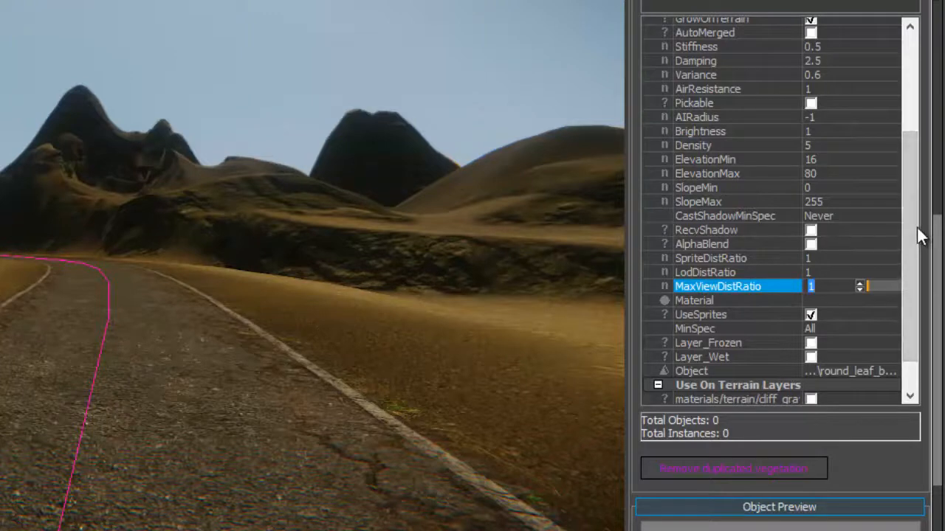
drag(916, 228, 911, 264)
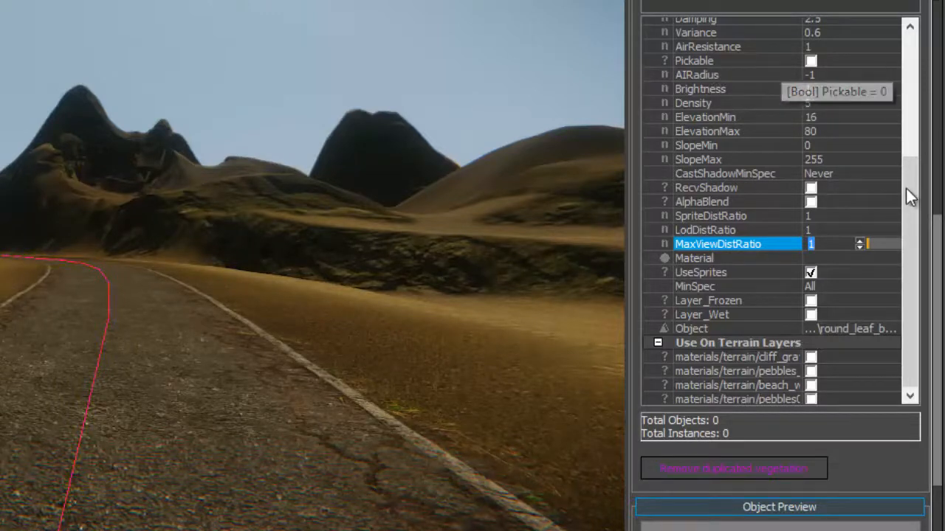
scroll(915, 168, up, 1)
scroll(915, 161, up, 2)
click(826, 92)
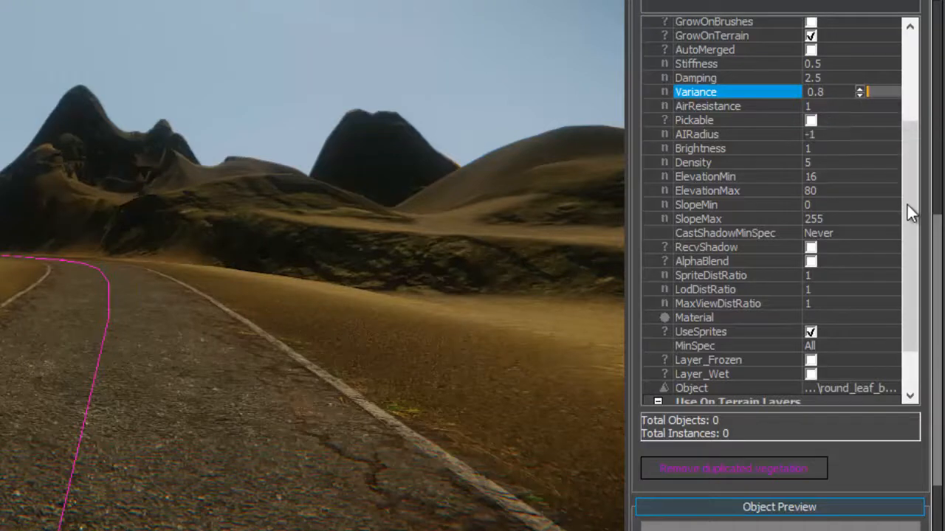
scroll(907, 204, down, 3)
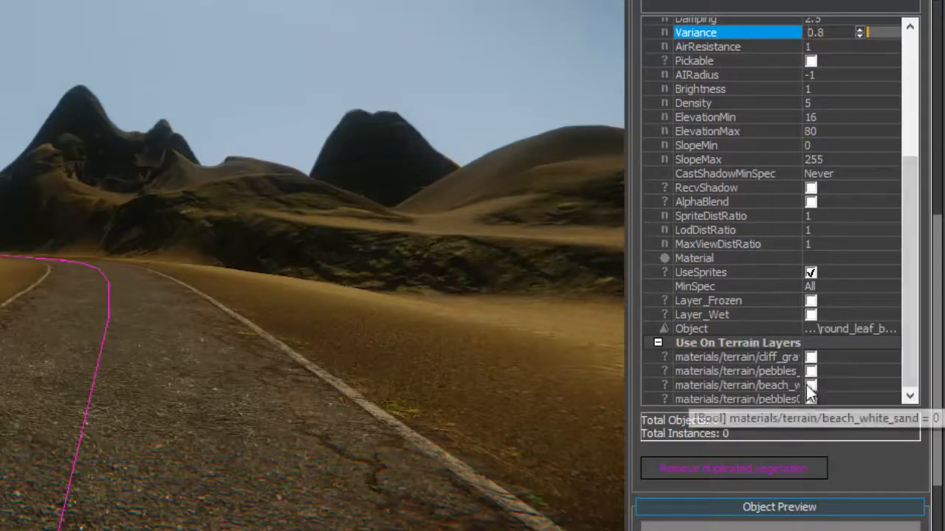
click(810, 385)
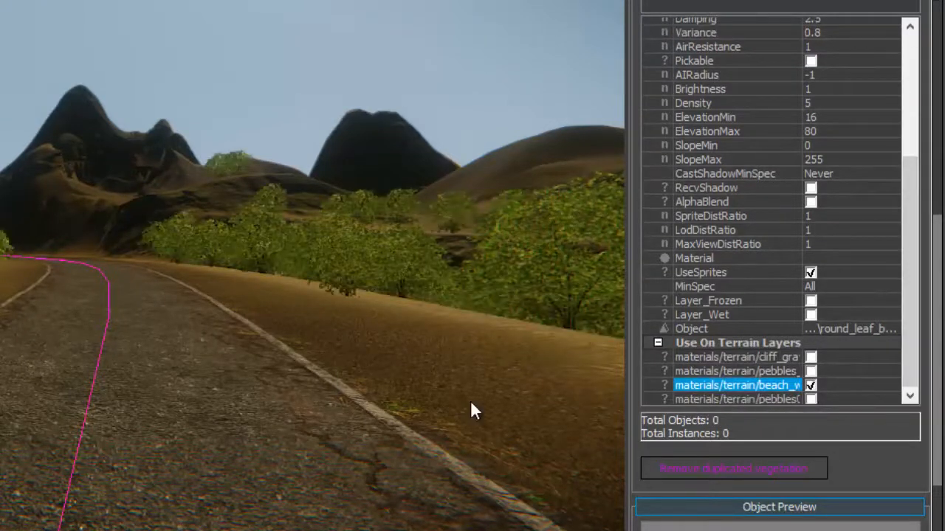
Fly the camera around the road to examine how the round leaf bushes are distributed across the sandy terrain
key(a)
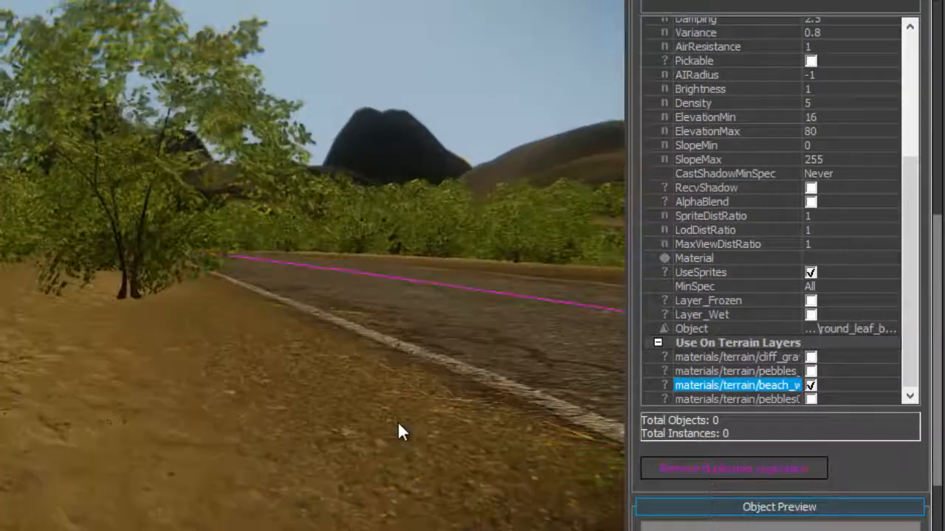
key(w)
key(d)
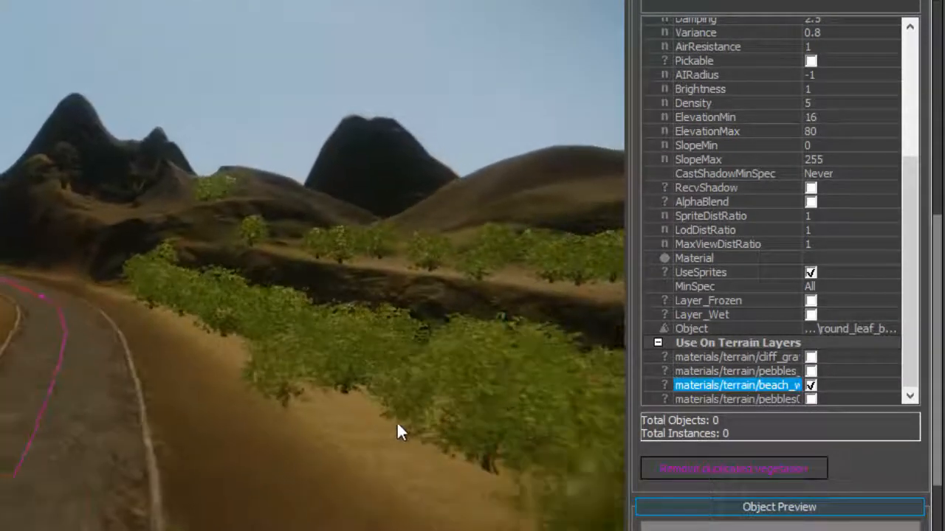
key(a)
key(w)
right_drag(400, 413, 375, 396)
key(s)
key(w)
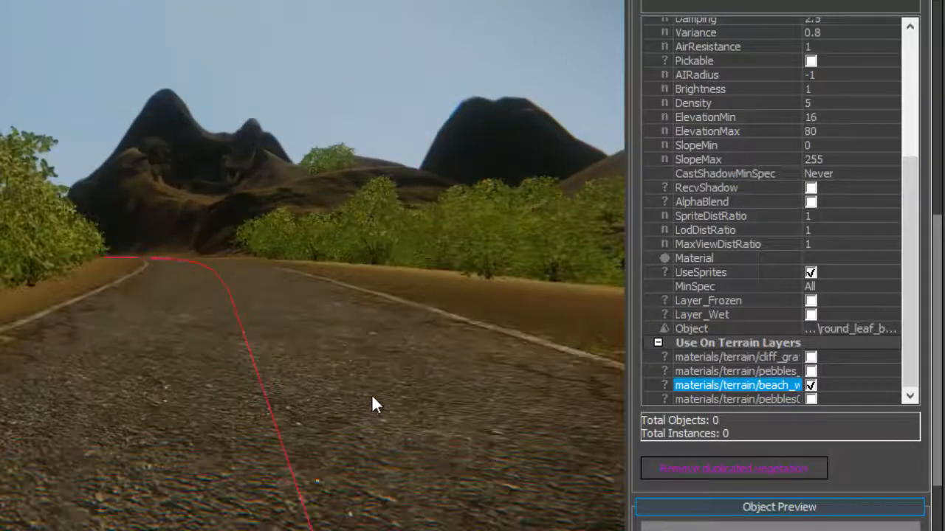
middle_drag(459, 339, 459, 336)
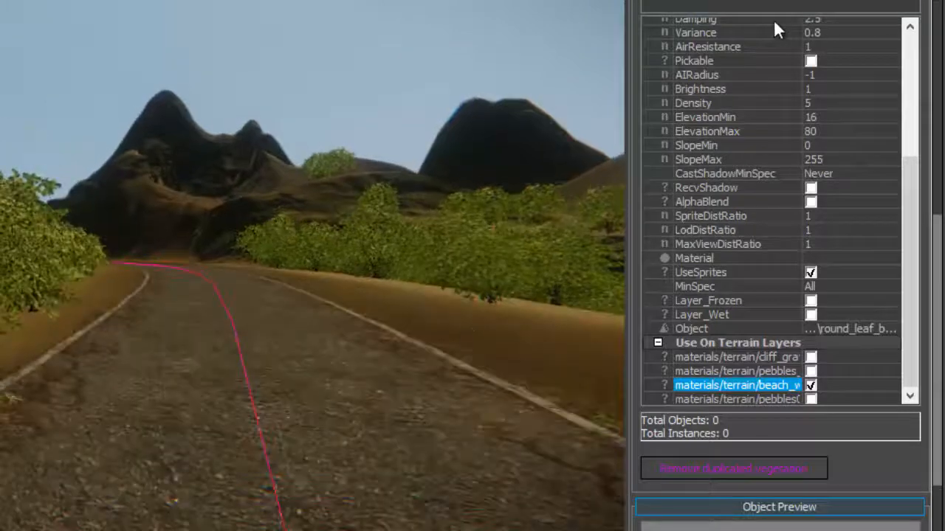
Sample the terrain height at the road's edge using the Flatten brush of the Modify Terrain tool
scroll(910, 57, up, 5)
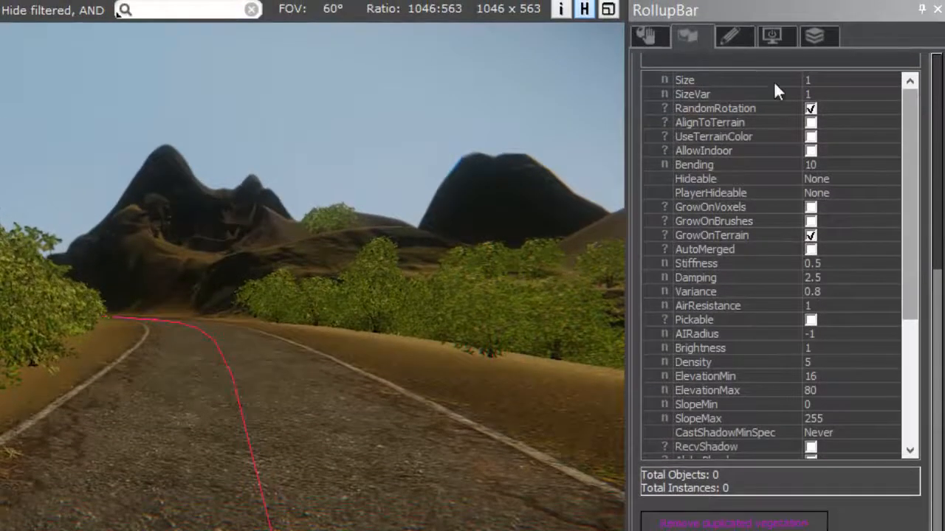
click(649, 34)
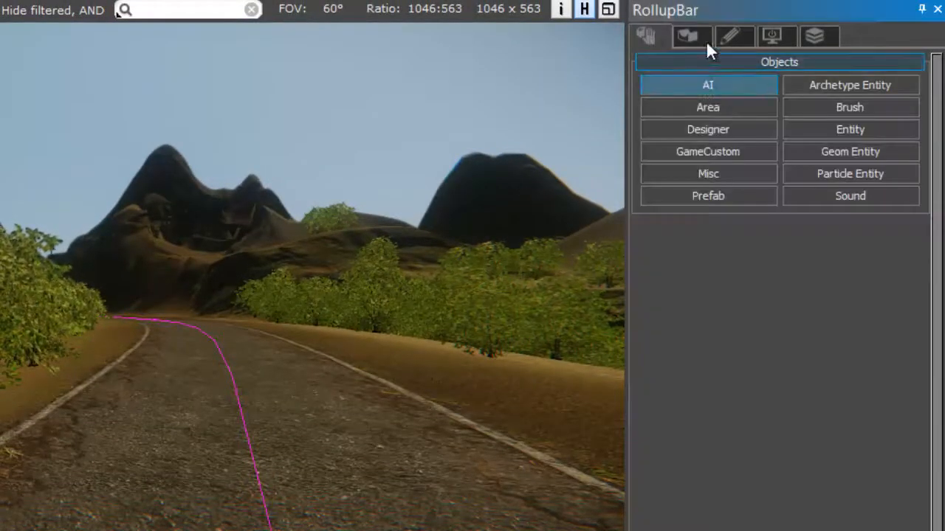
click(699, 35)
click(931, 110)
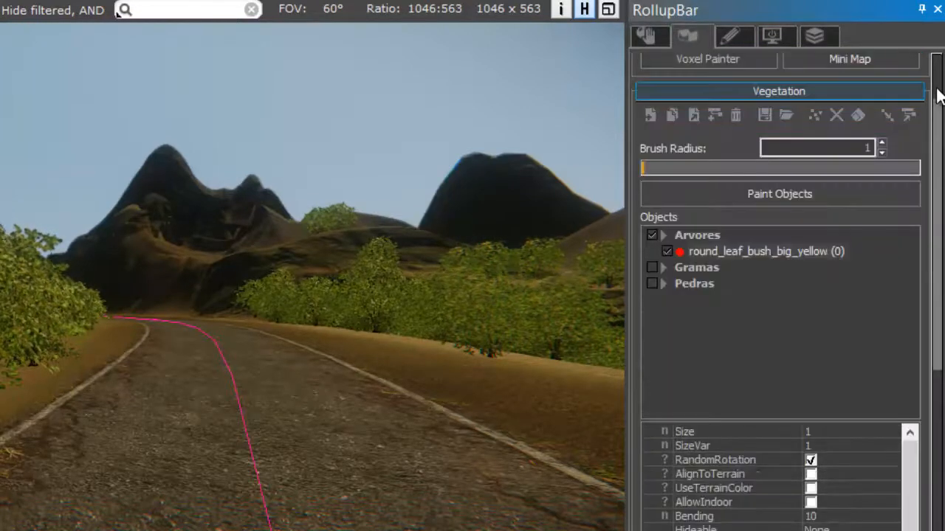
scroll(939, 90, up, 3)
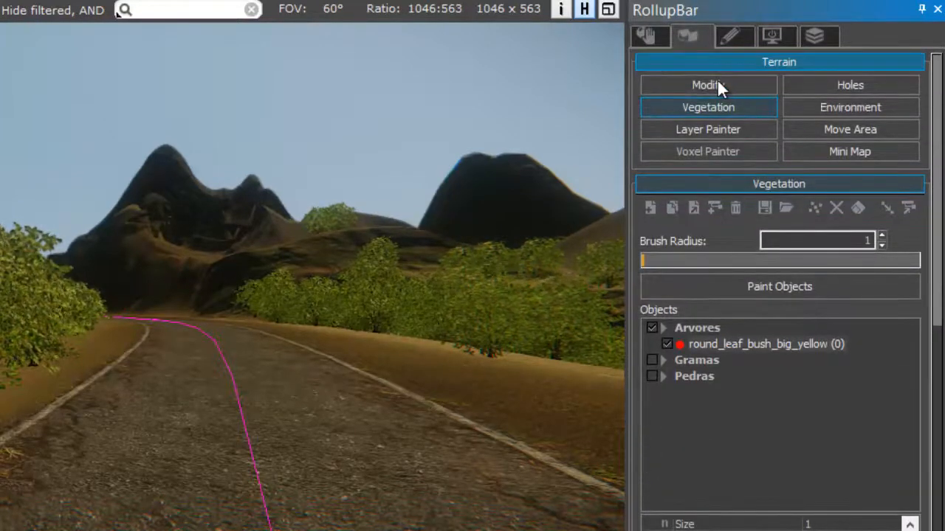
click(710, 84)
key(ctrl)
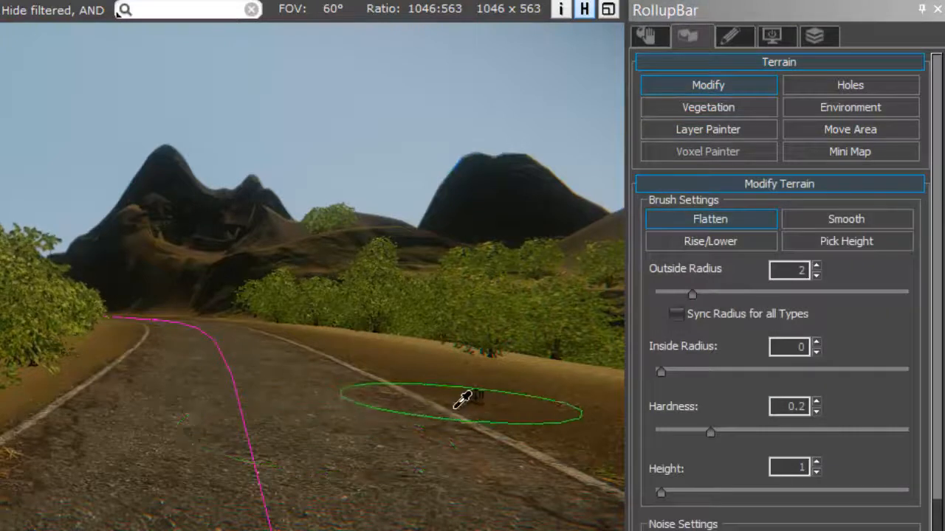
ctrl+click(437, 429)
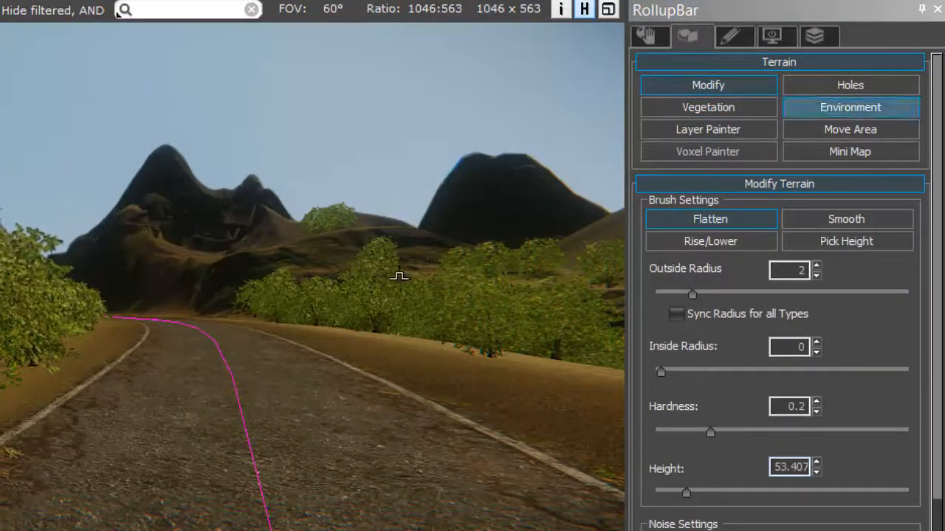
key(Escape)
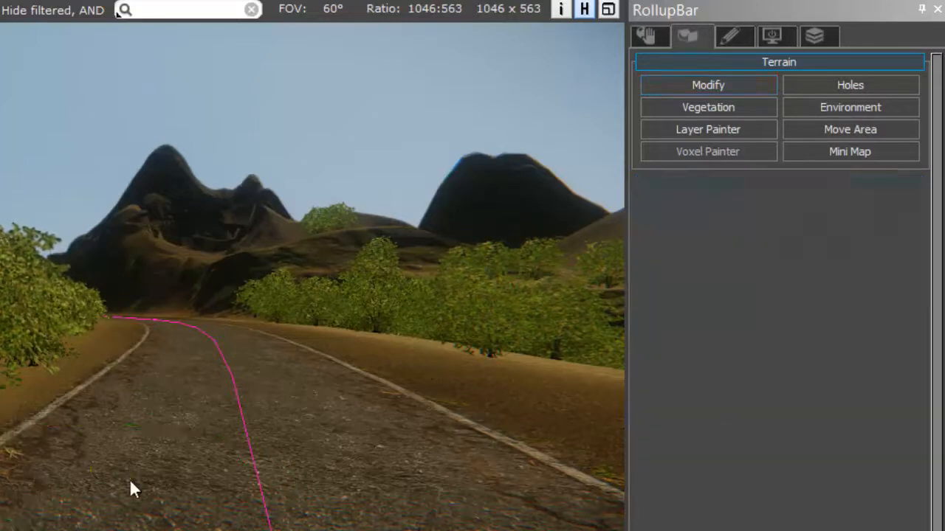
Return to the Vegetation tool and select the Arvores category together with its bush
click(657, 37)
click(692, 38)
click(701, 105)
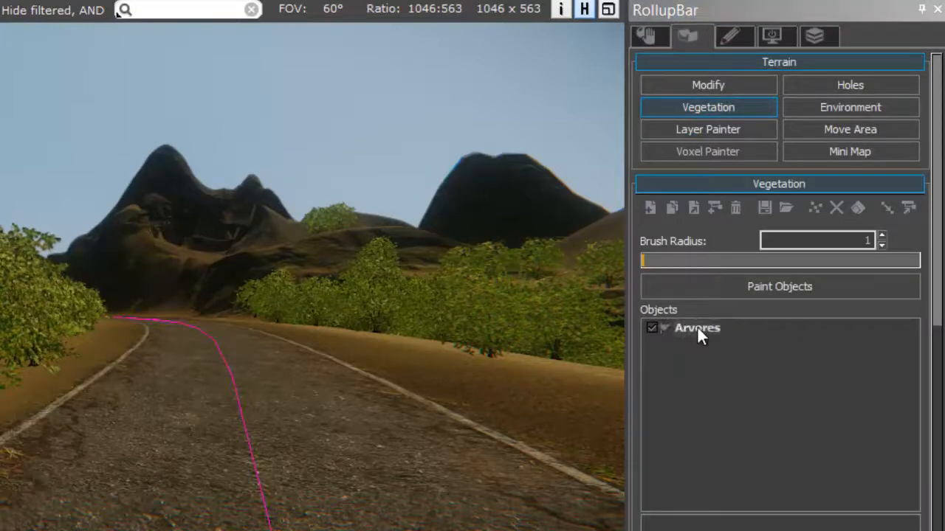
double_click(692, 332)
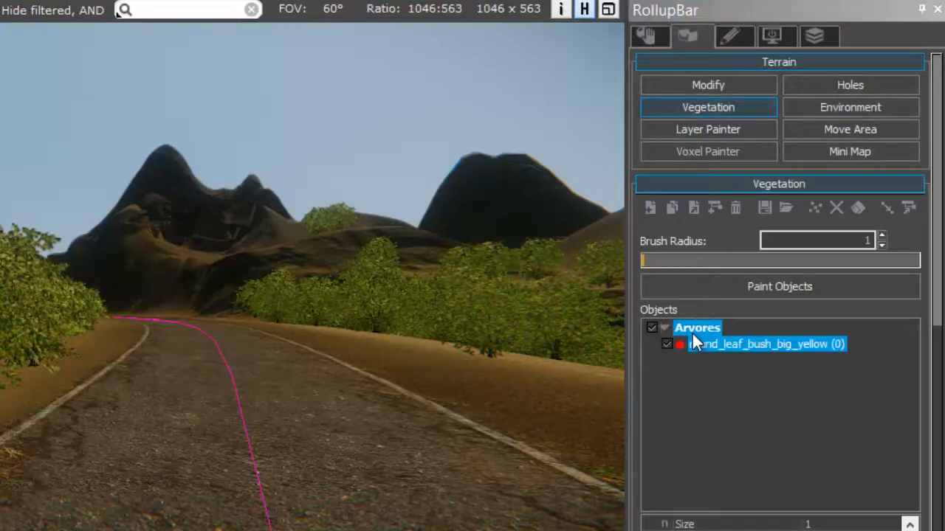
click(650, 208)
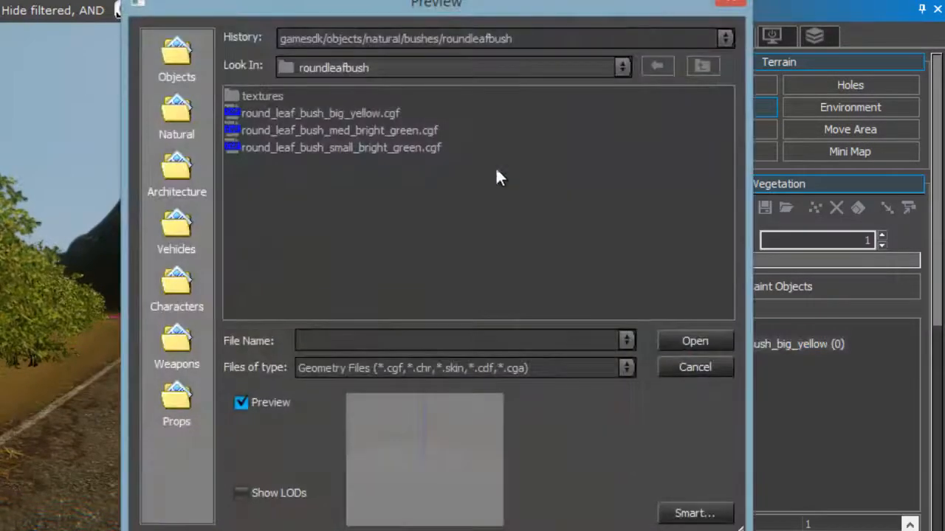
click(697, 64)
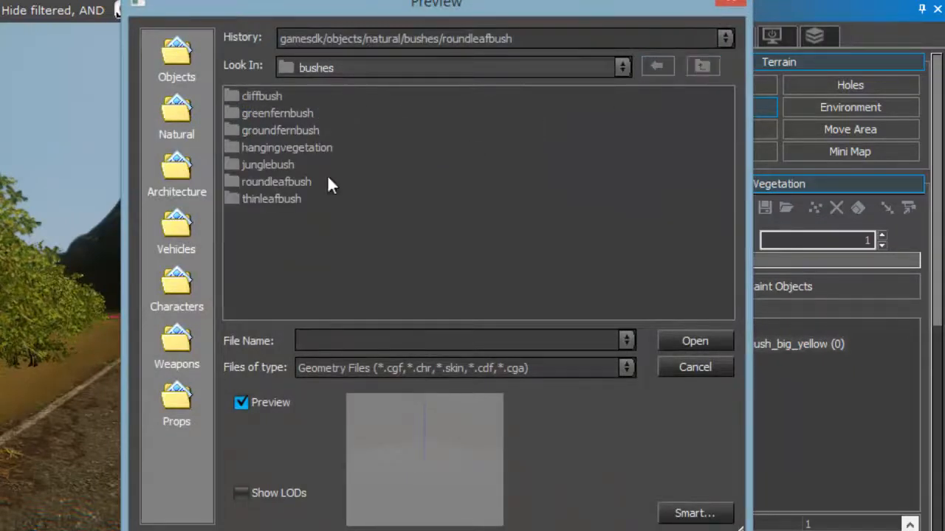
double_click(271, 96)
click(279, 97)
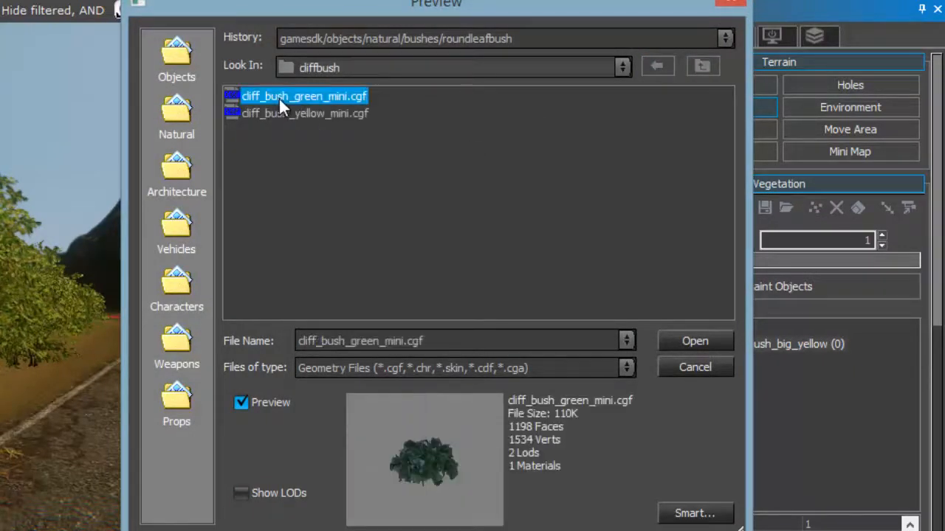
click(302, 114)
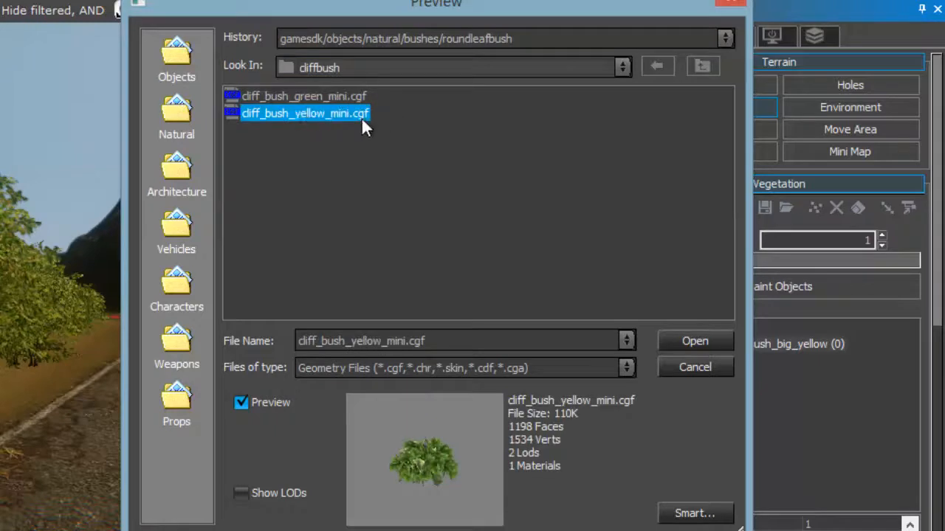
click(336, 95)
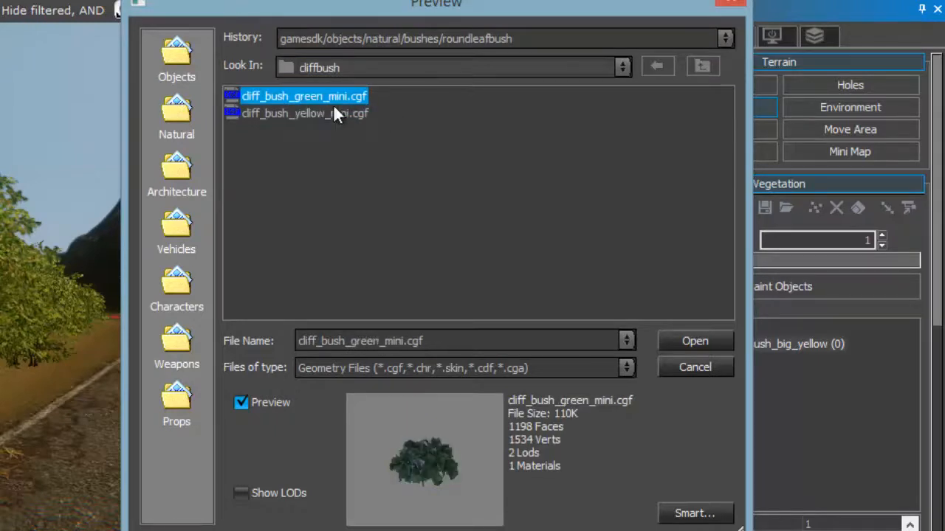
click(334, 113)
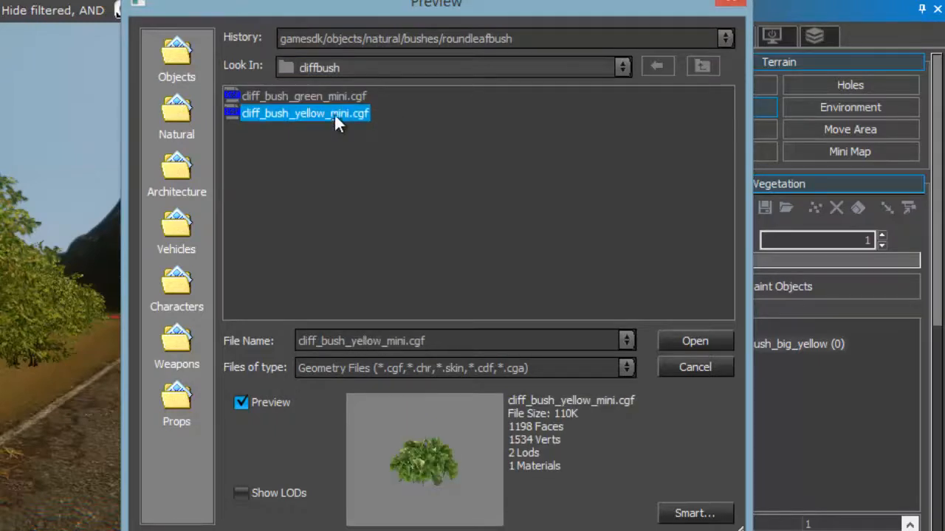
click(687, 363)
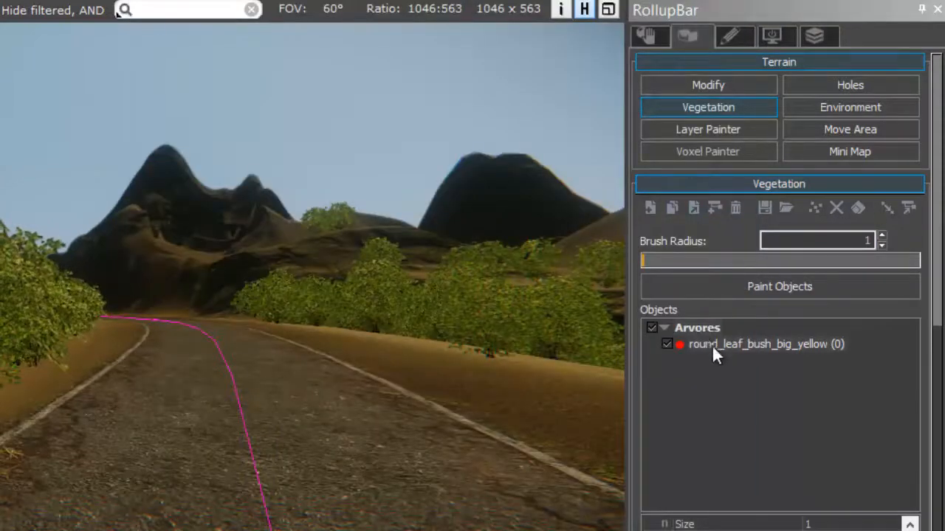
Replace the round_leaf_bush_big_yellow model in Arvores with cliff_bush_yellow_mini.cgf from the cliffbush folder
click(714, 346)
click(729, 370)
click(746, 345)
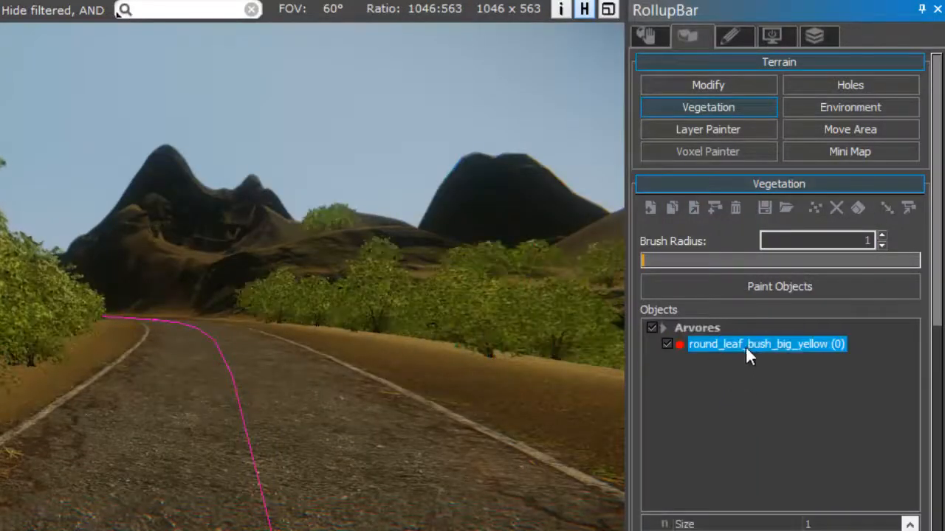
click(694, 209)
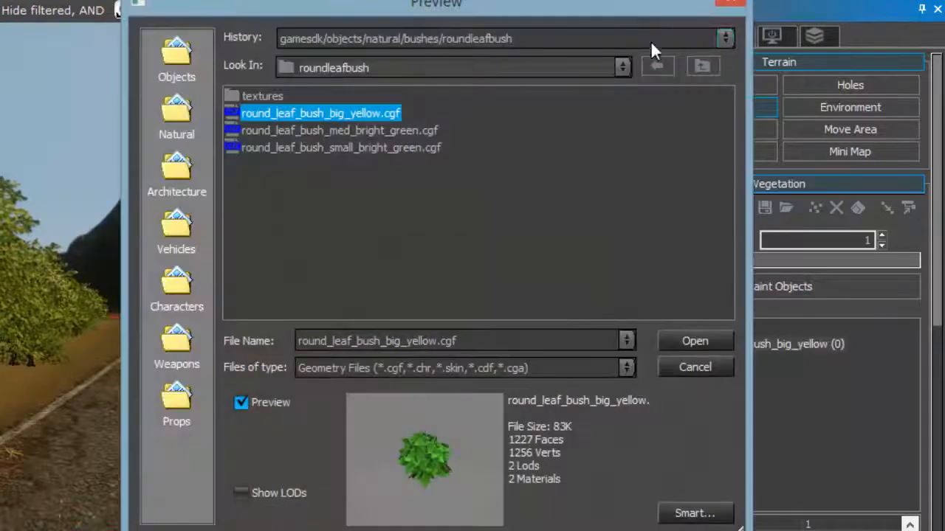
click(702, 65)
click(256, 96)
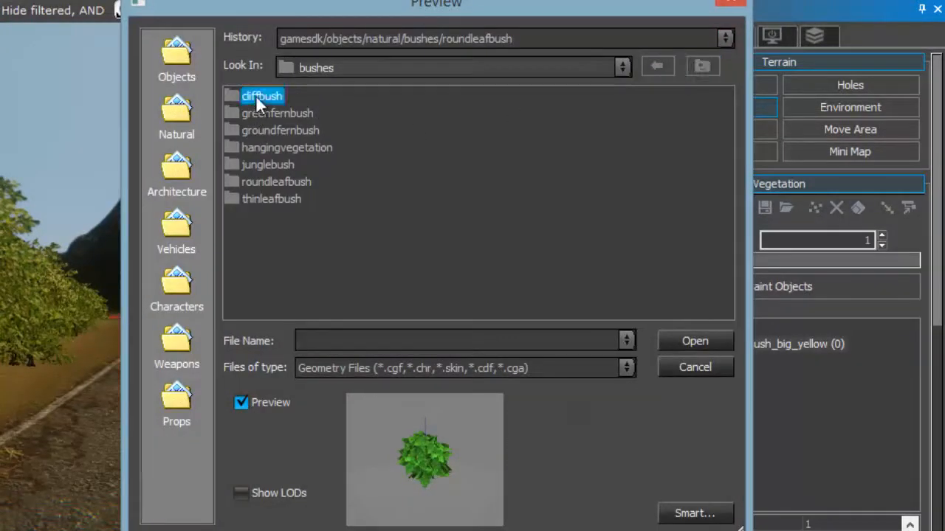
double_click(255, 95)
click(301, 95)
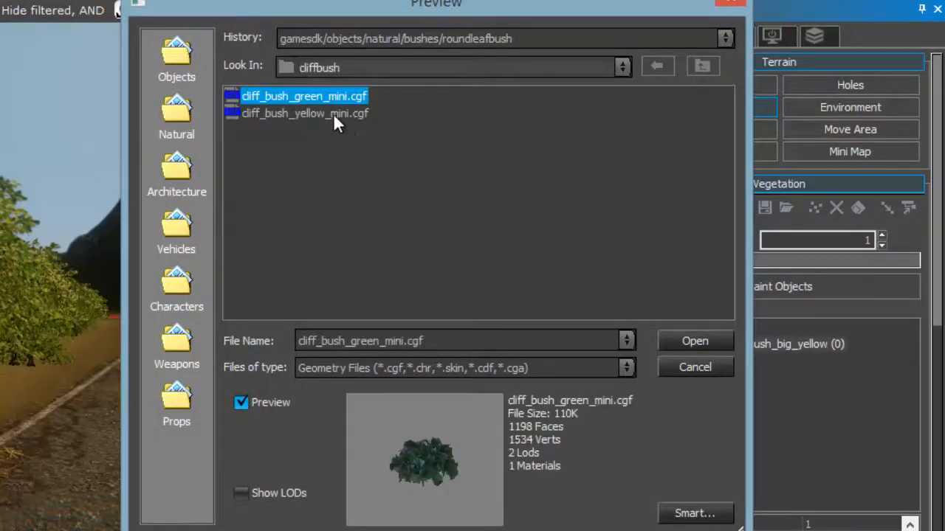
click(333, 115)
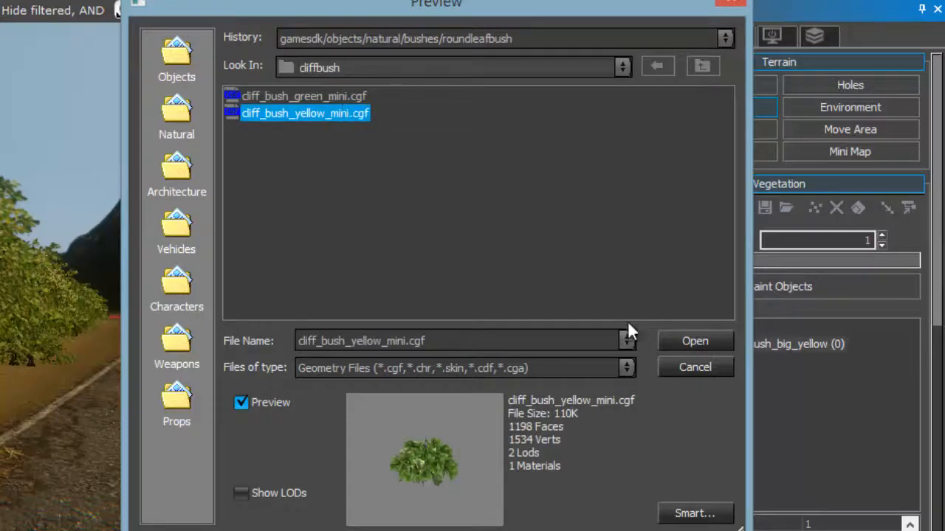
click(662, 345)
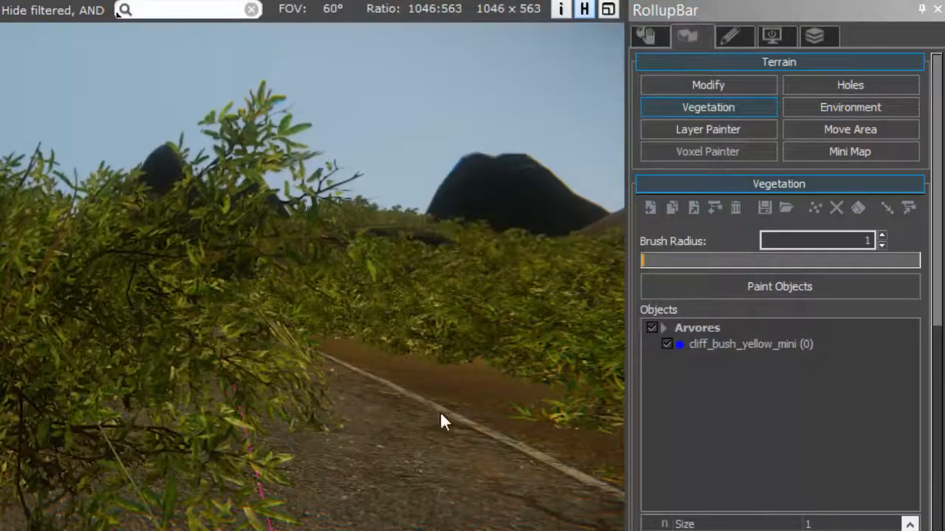
Fly along the road to examine the size and spread of the replacement cliff bushes
key(d)
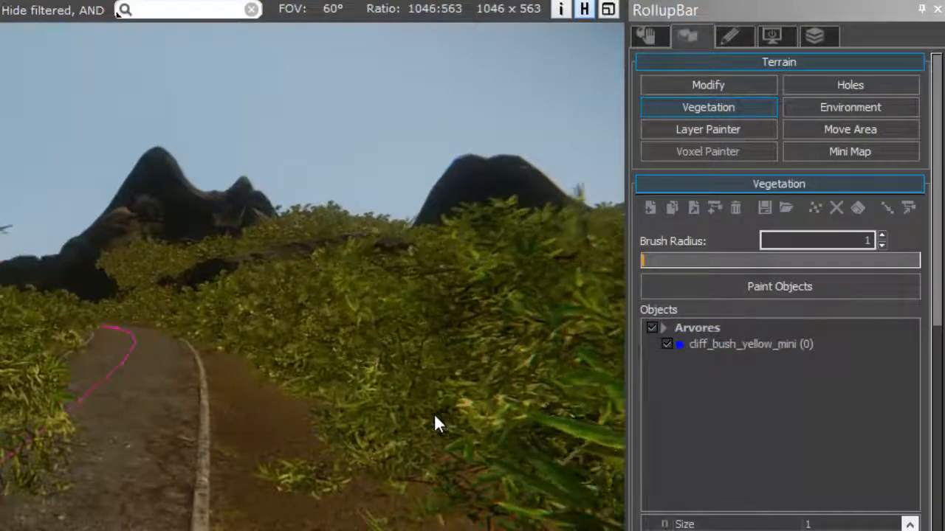
key(a)
key(w)
mouse_move(433, 415)
right_down()
mouse_move(418, 417)
mouse_move(443, 413)
mouse_move(454, 398)
mouse_move(435, 412)
right_up()
key(s)
key(s)
key(w)
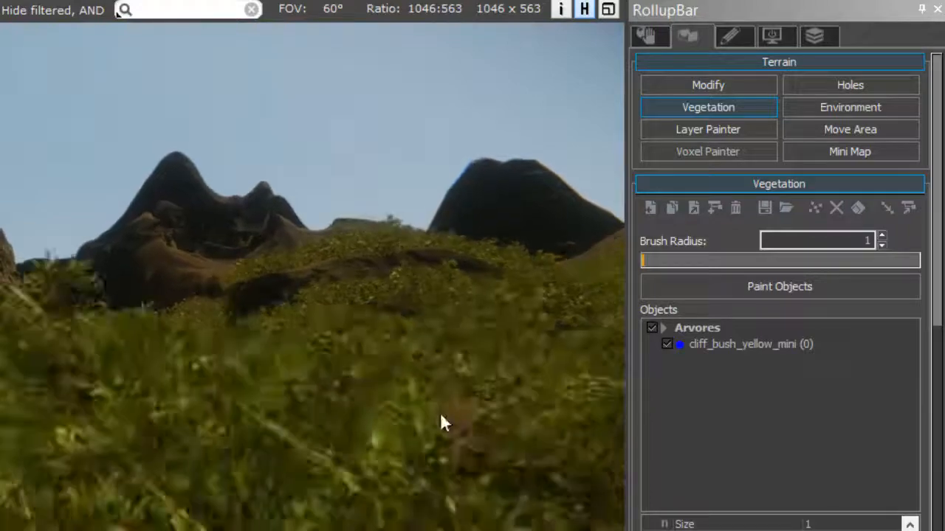
key(s)
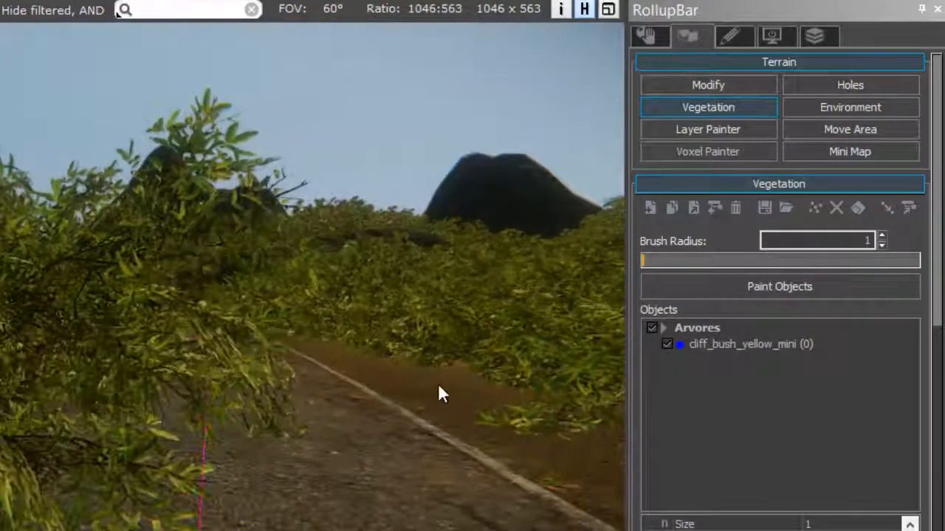
Set the Density of cliff_bush_yellow_mini to 10
click(707, 344)
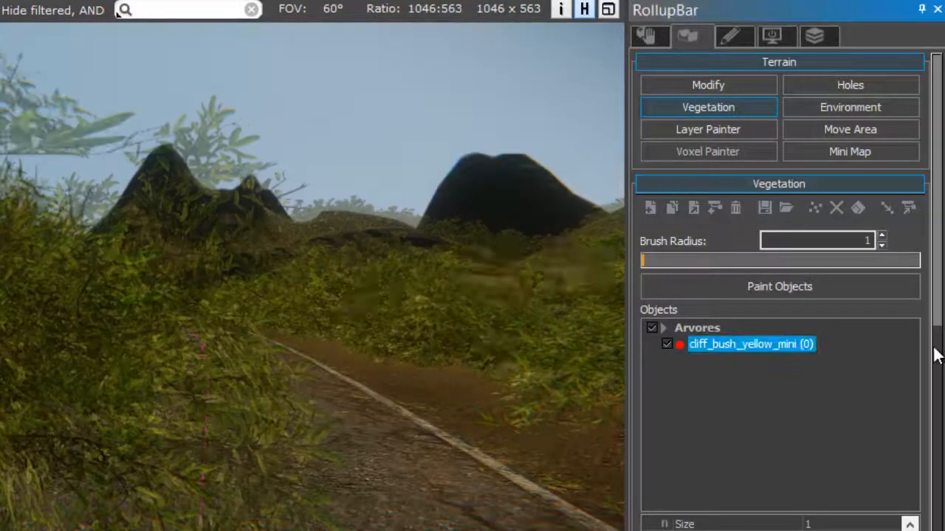
drag(934, 320, 931, 479)
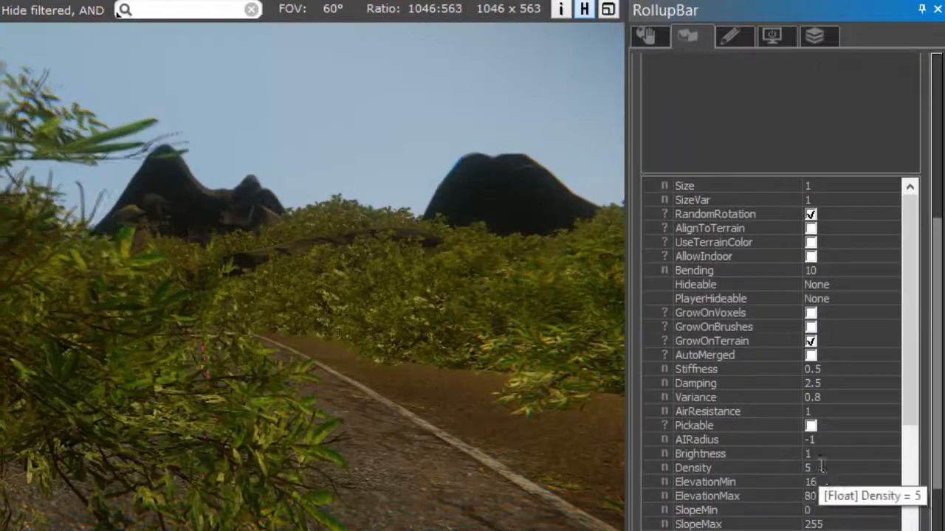
click(829, 466)
text(10)
key(Return)
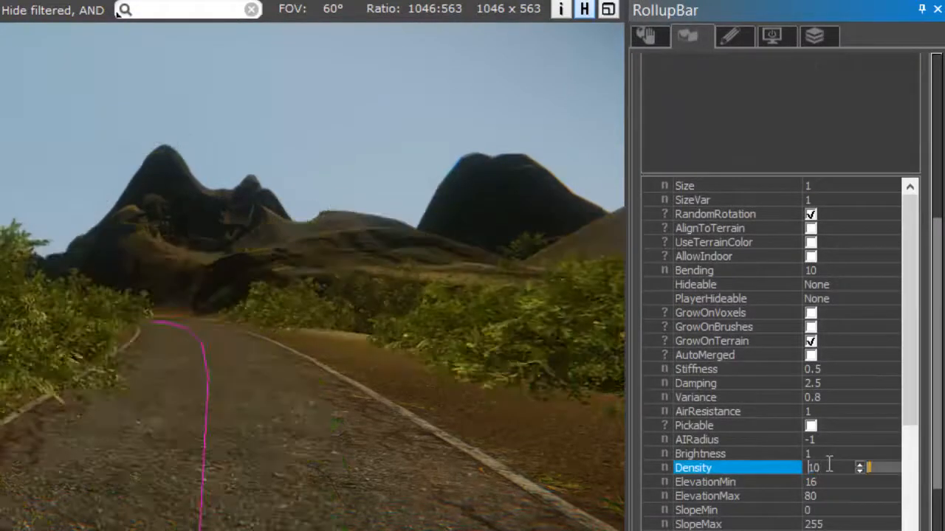
Inspect the cliff bush coverage beside the road and on the hillside at the new density
middle_drag(468, 521, 471, 521)
key(w)
right_drag(470, 521, 474, 520)
key(w)
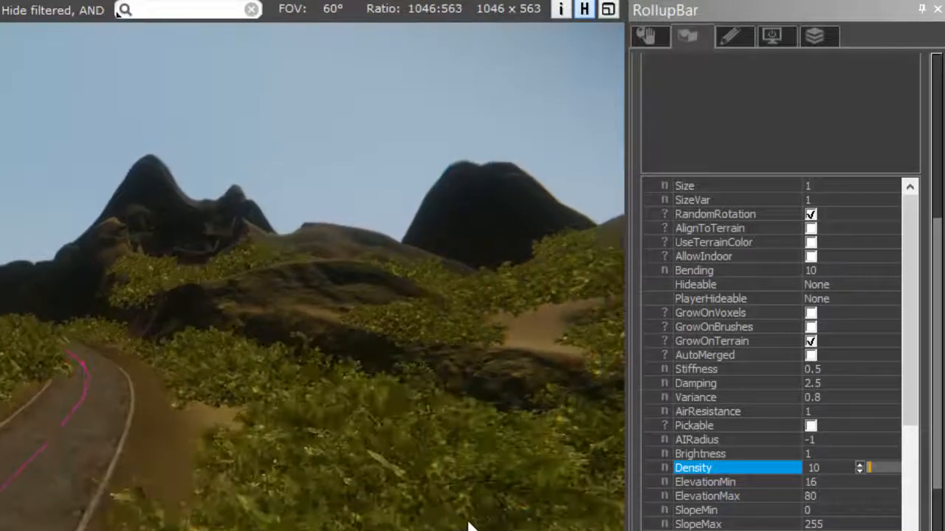
key(w)
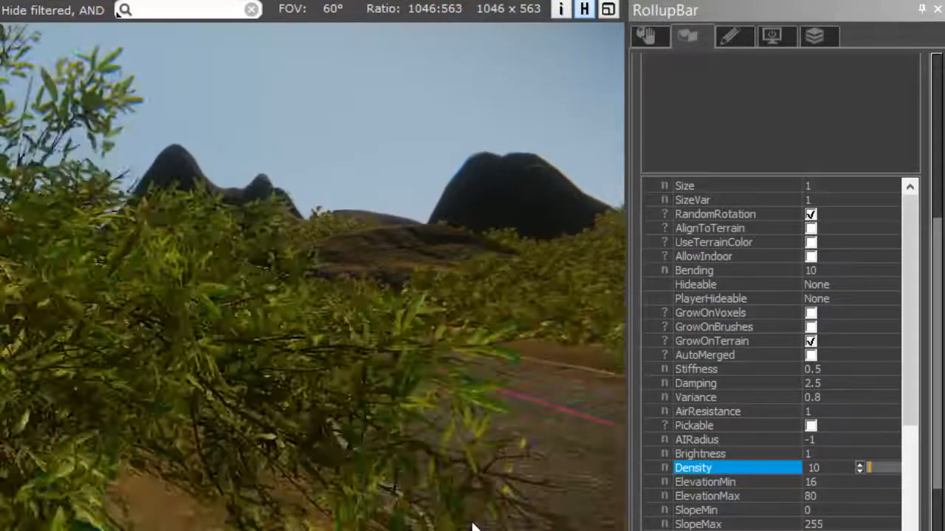
key(d)
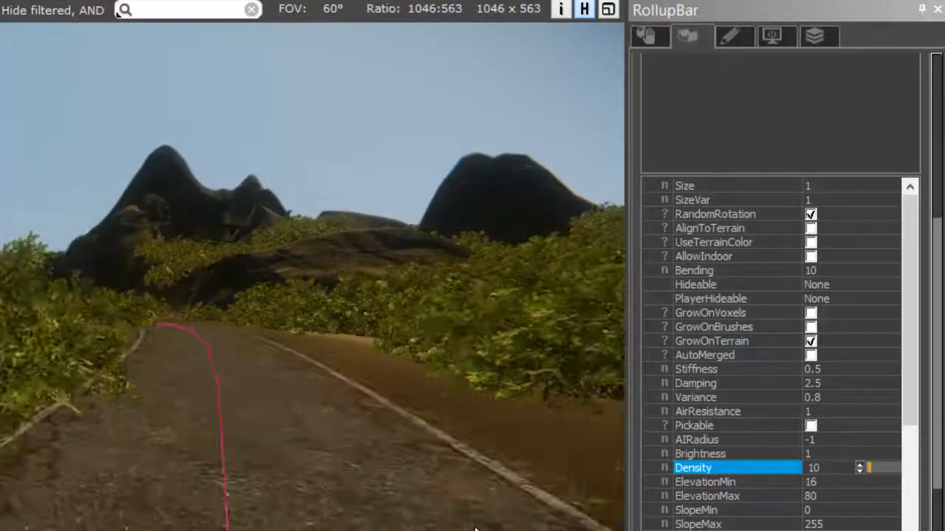
Fly back and forth along the road to examine how closely the cliff bushes grow to its edges
key(a)
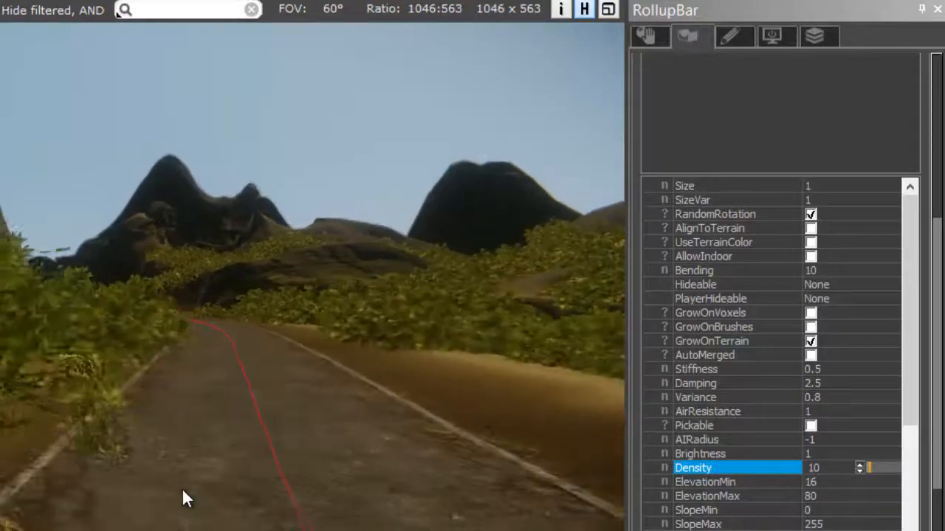
key(d)
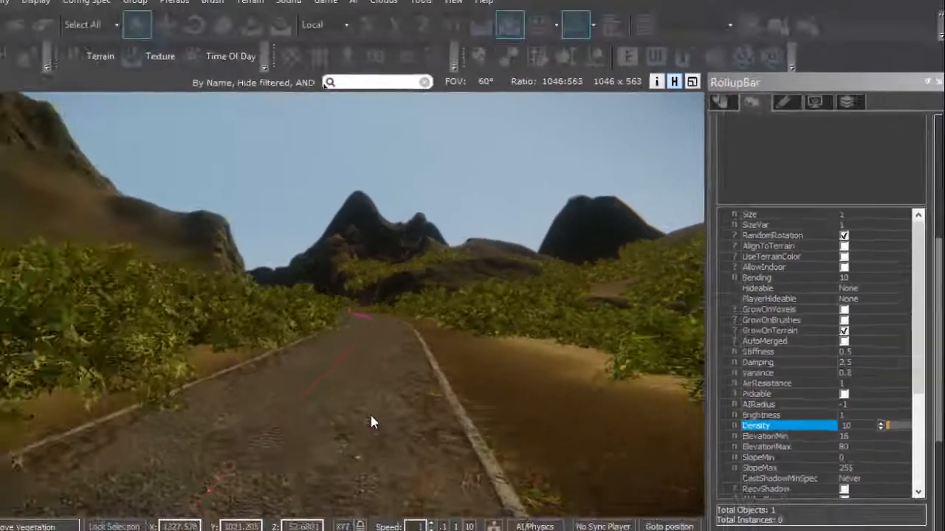
key(a)
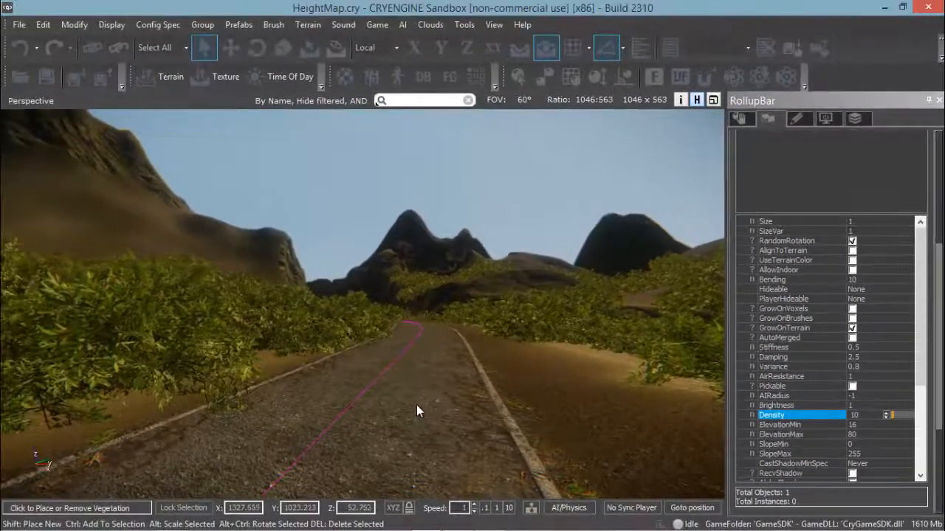
key(w)
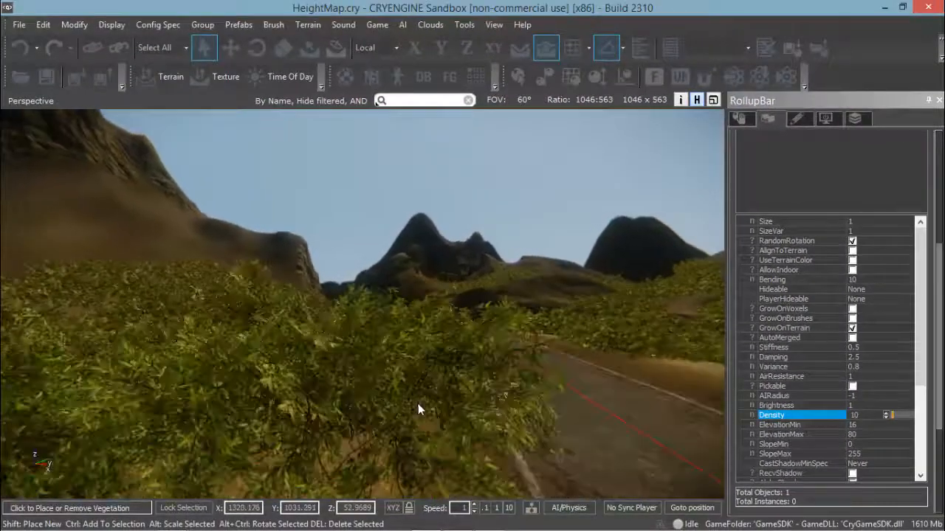
key(d)
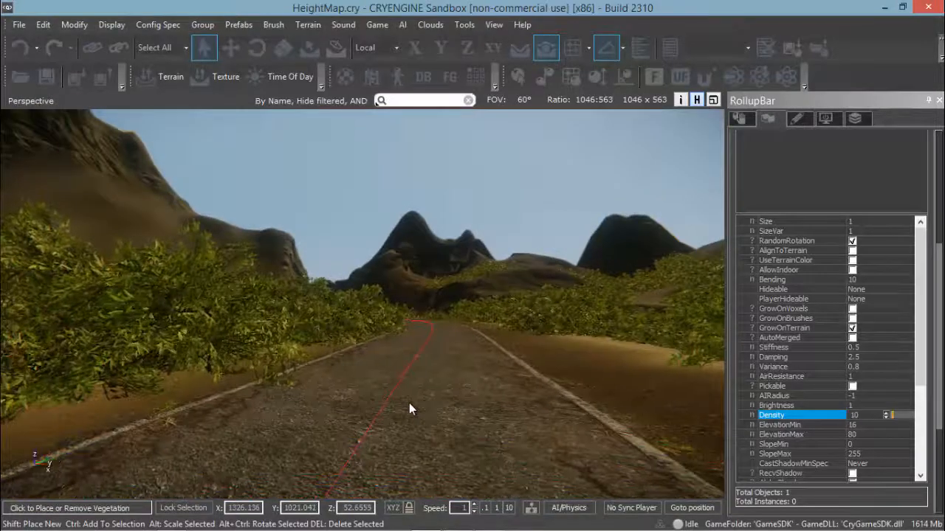
key(a)
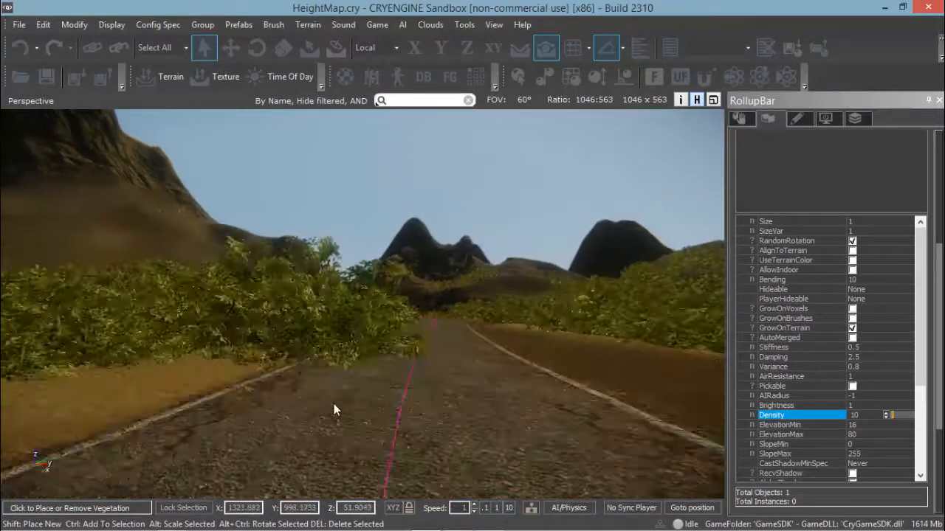
right_drag(353, 396, 344, 398)
key(a)
key(s)
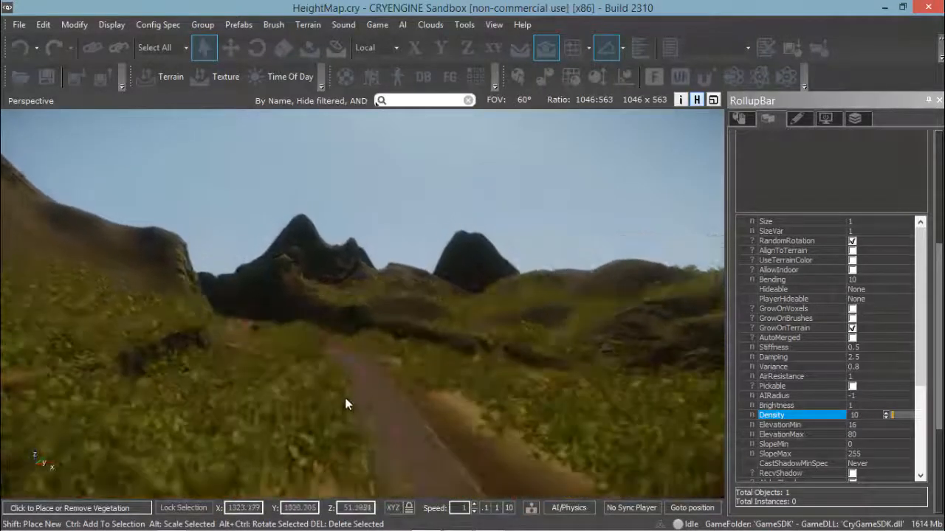
key(w)
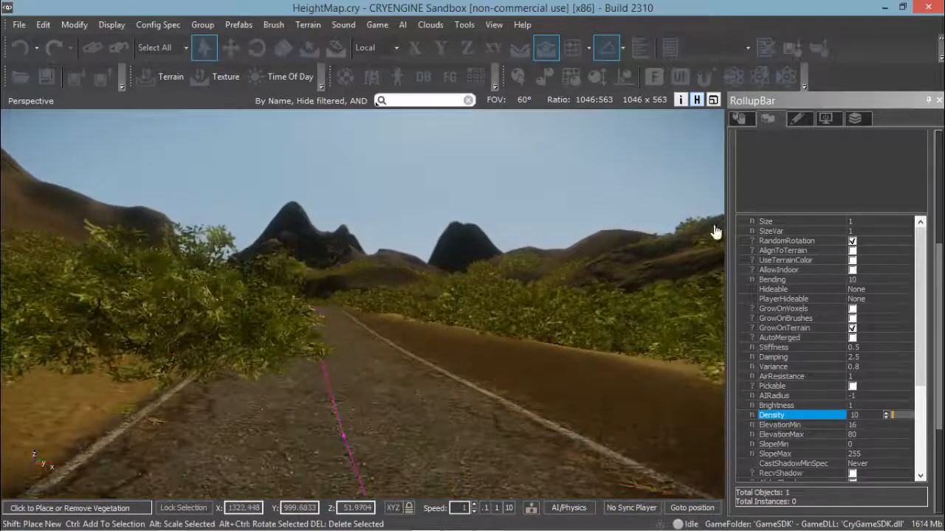
Turn off the beach terrain layer for cliff_bush_yellow_mini and enable its growth on the first pebbles layer
drag(922, 344, 867, 476)
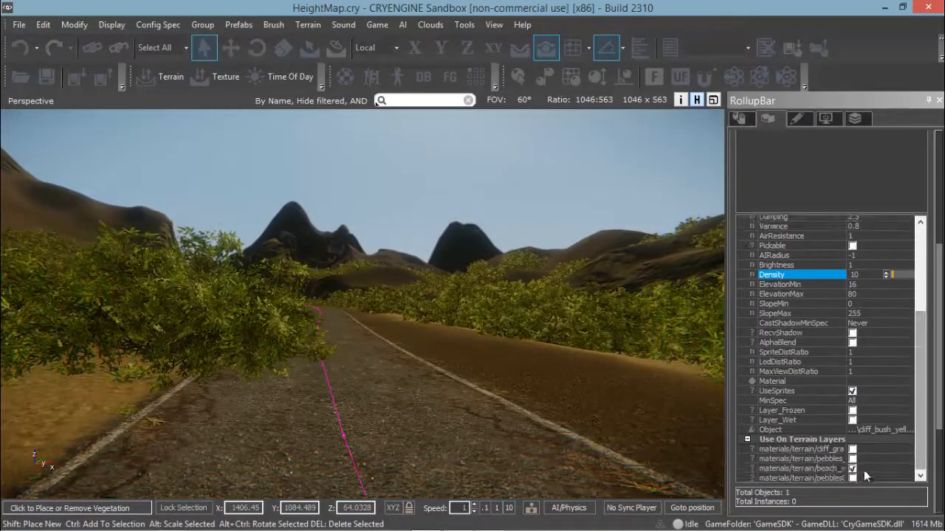
click(853, 468)
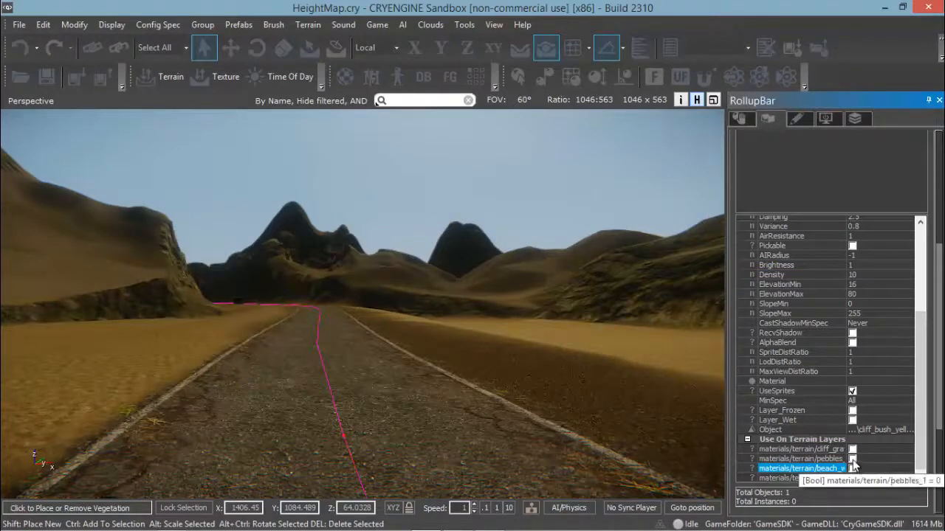
click(852, 458)
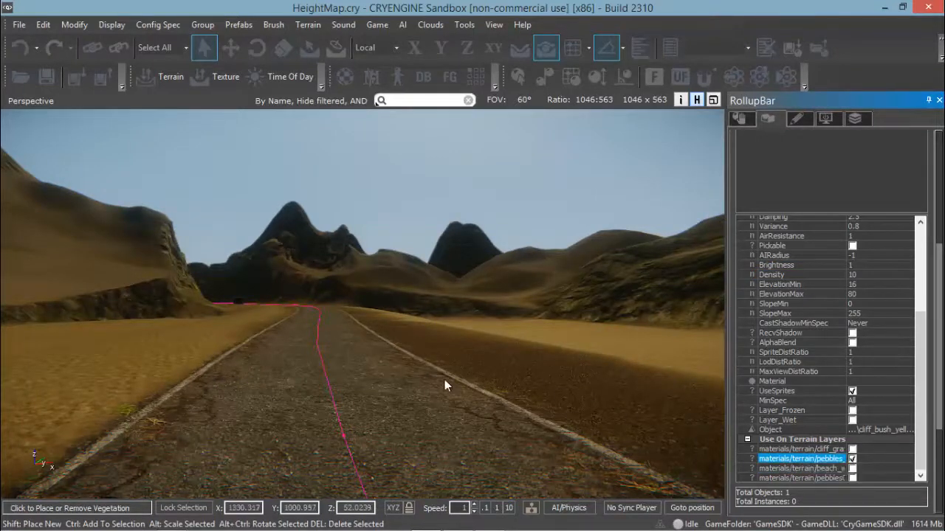
Try growing the cliff bush on the last pebbles terrain layer, switch that layer off again and check the road
click(853, 479)
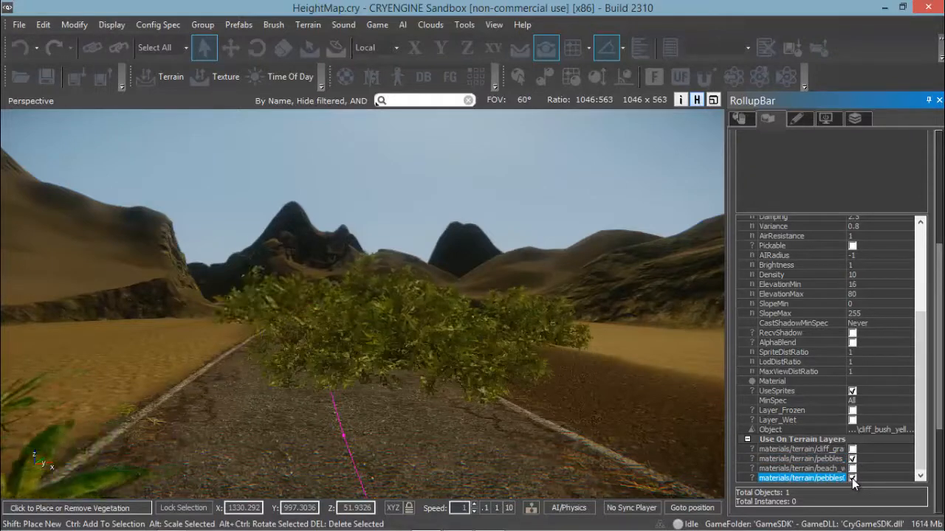
click(853, 478)
right_drag(447, 389, 449, 391)
key(d)
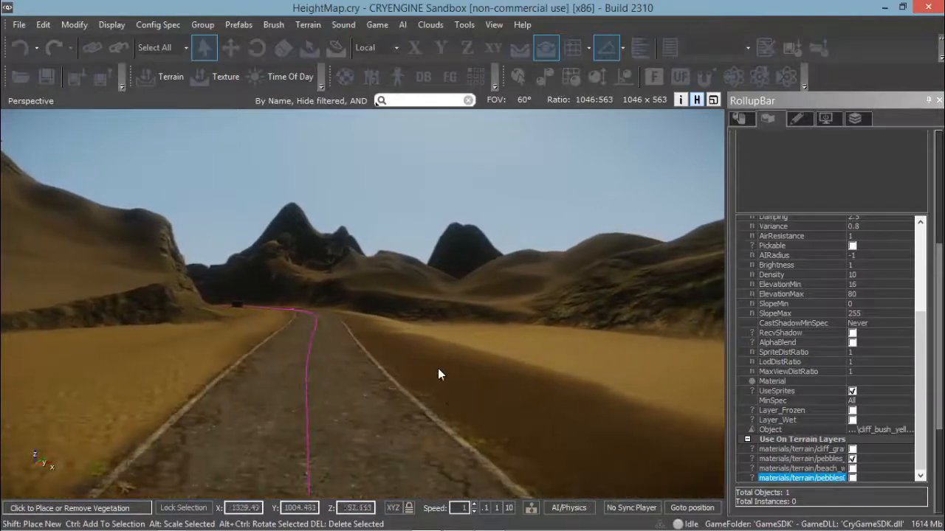
key(a)
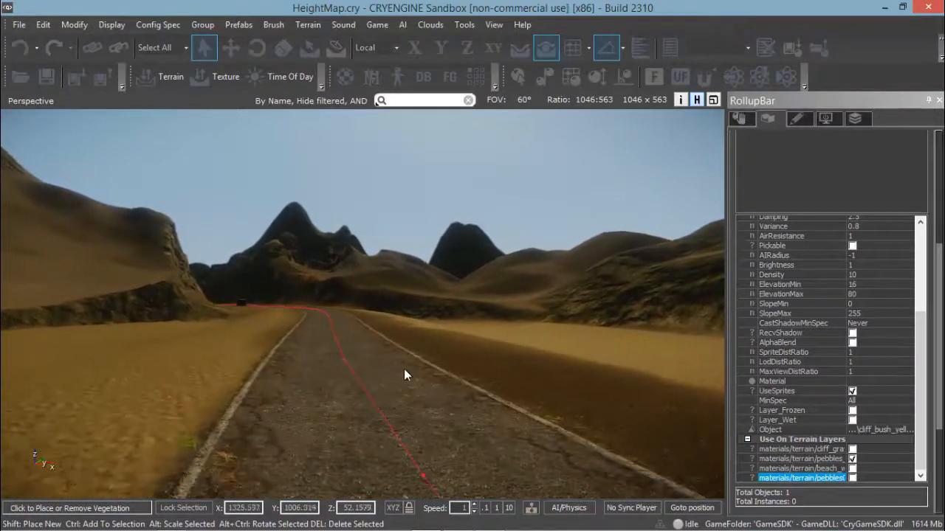
Activate vegetation painting with a brush radius of about 11 and place cliff bushes on the sand left of the road
click(941, 215)
drag(940, 268, 940, 182)
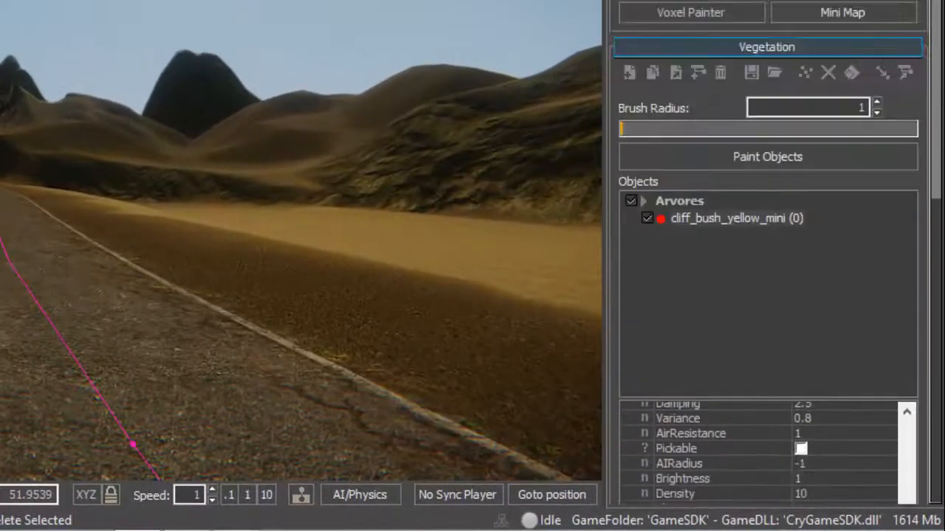
click(770, 155)
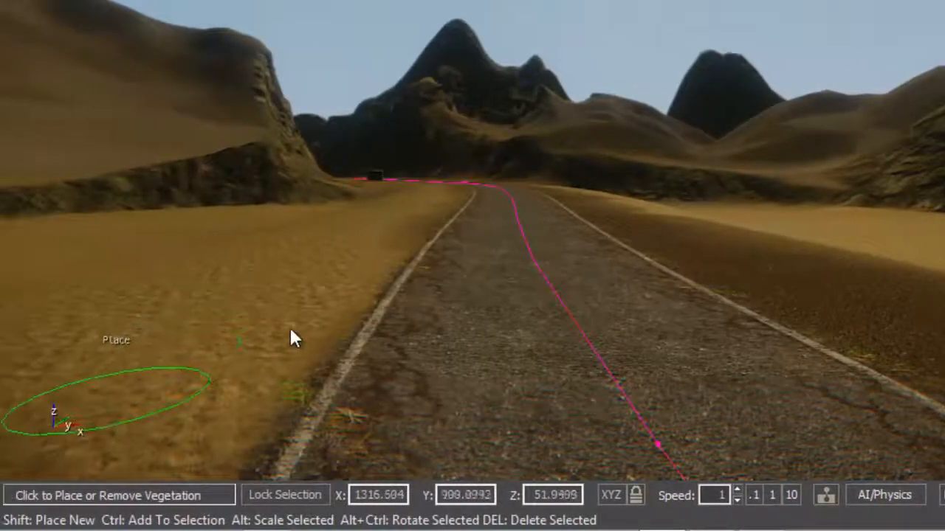
mouse_move(461, 315)
right_down()
mouse_move(434, 310)
mouse_move(449, 284)
right_up()
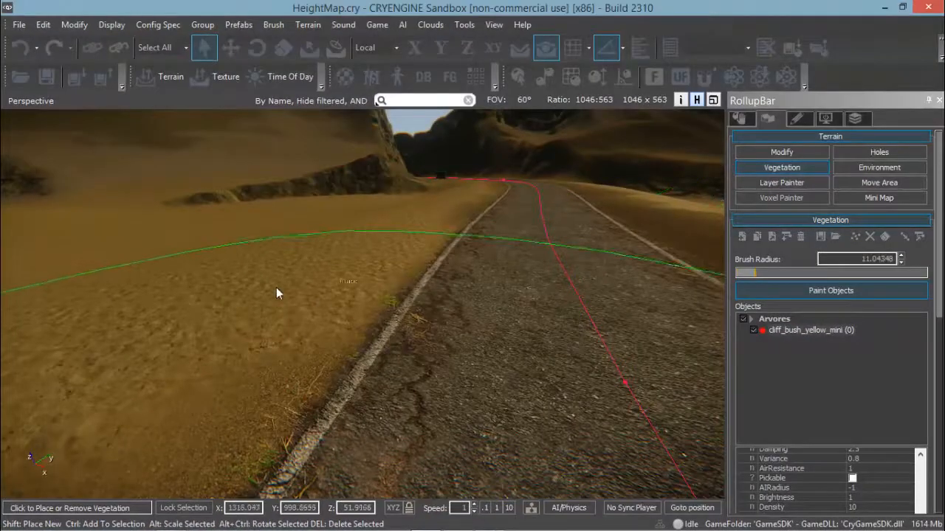
click(196, 259)
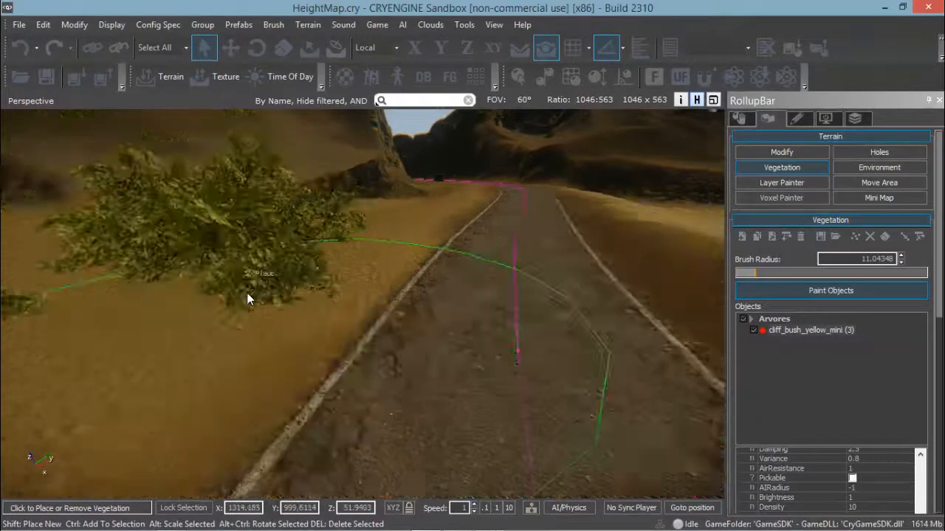
scroll(247, 299, down, 7)
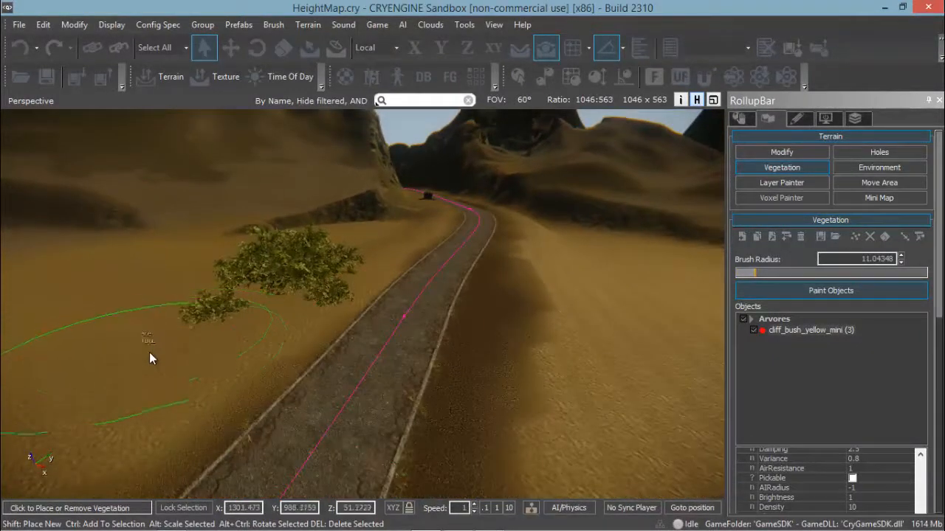
click(149, 353)
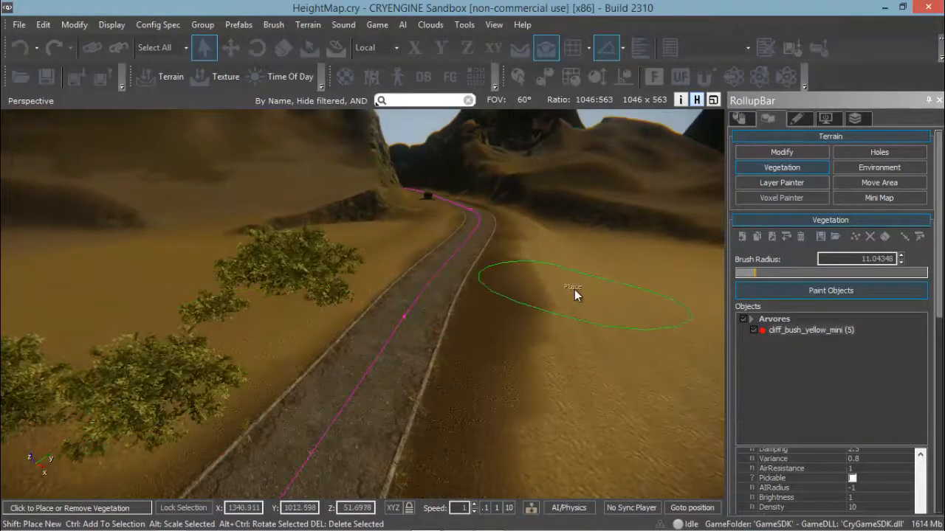
Try two painted strokes of cliff bushes along the right side of the road, undoing each one
mouse_move(574, 289)
mouse_down()
mouse_move(594, 335)
mouse_move(610, 441)
mouse_move(613, 429)
mouse_up()
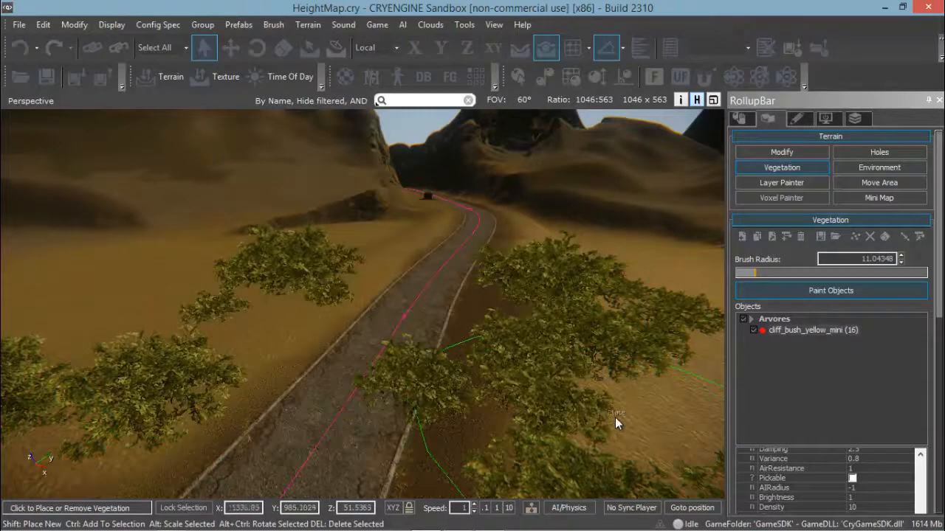
key(ctrl+z)
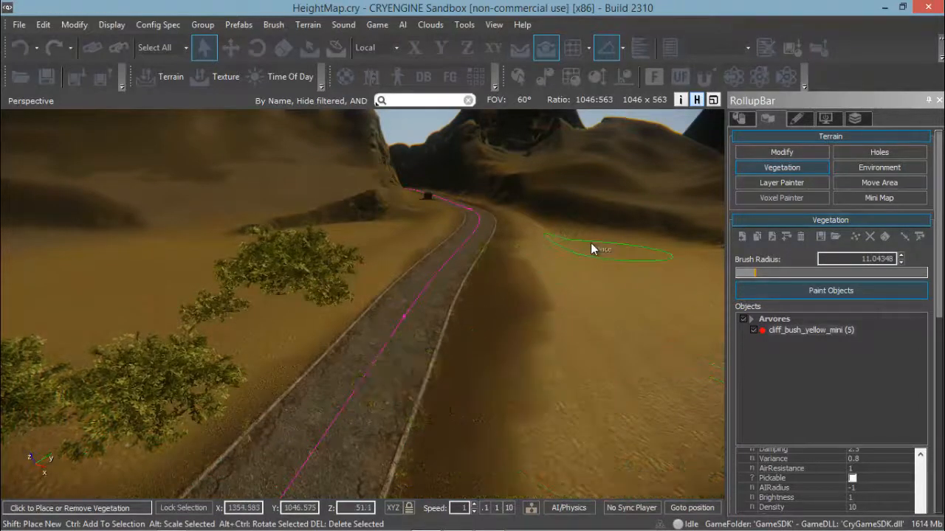
mouse_move(582, 248)
mouse_down()
mouse_move(612, 401)
mouse_move(630, 435)
mouse_up()
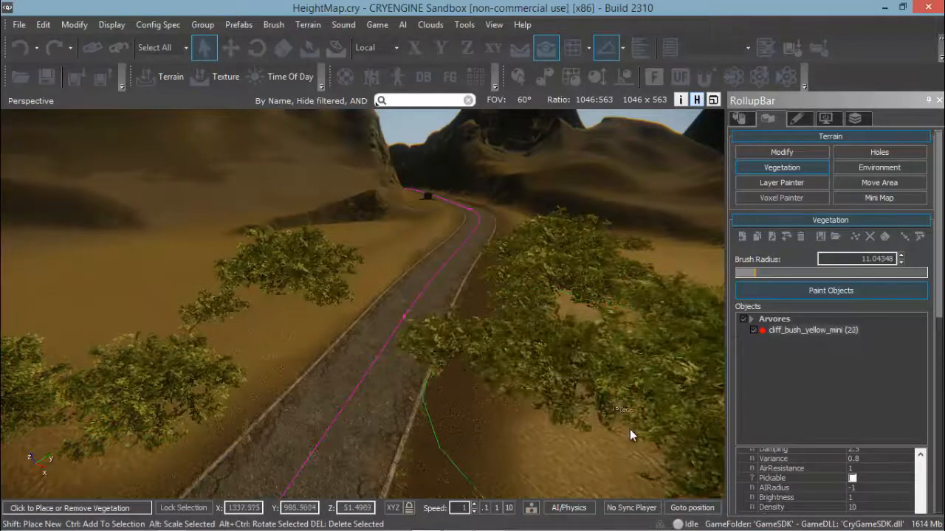
key(ctrl+z)
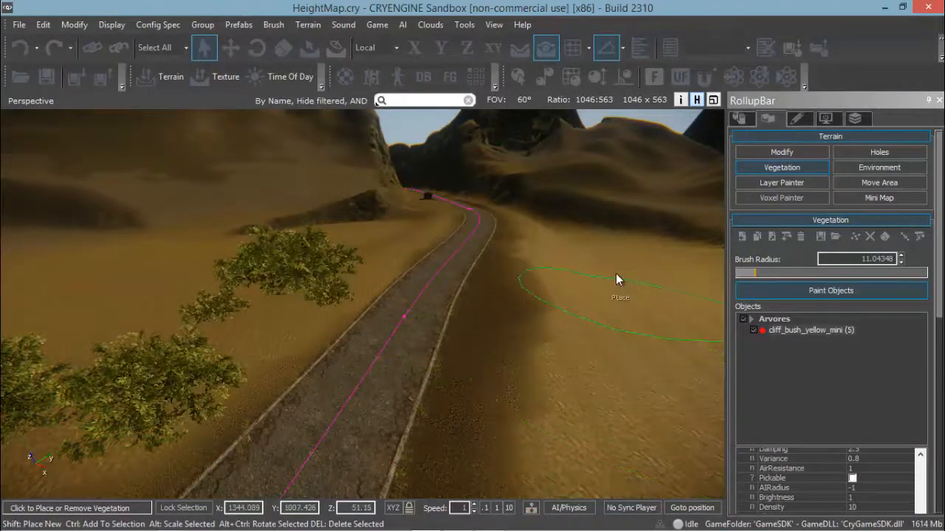
Paint a narrow strip of cliff bushes along the sand on the right side of the road
mouse_move(605, 260)
mouse_down()
mouse_move(652, 351)
mouse_move(678, 440)
mouse_move(649, 413)
mouse_up()
right_drag(649, 412, 613, 406)
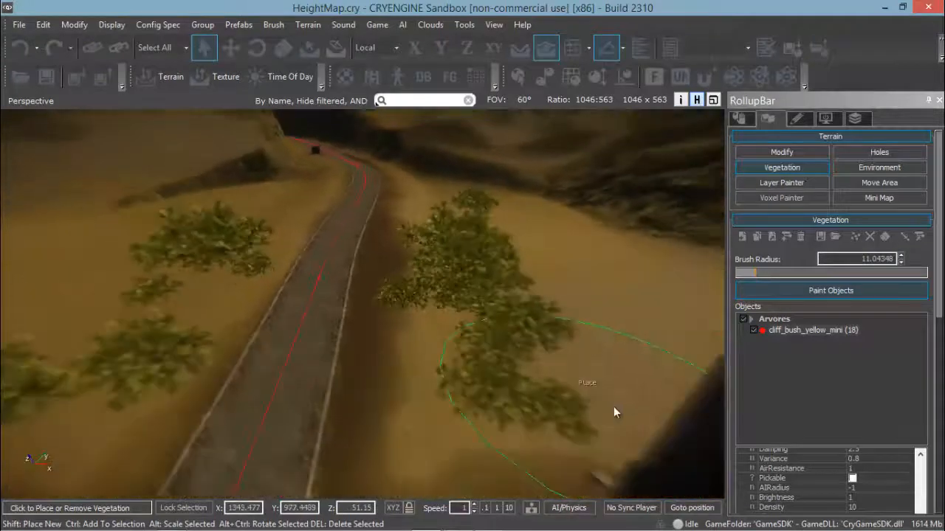
key(s)
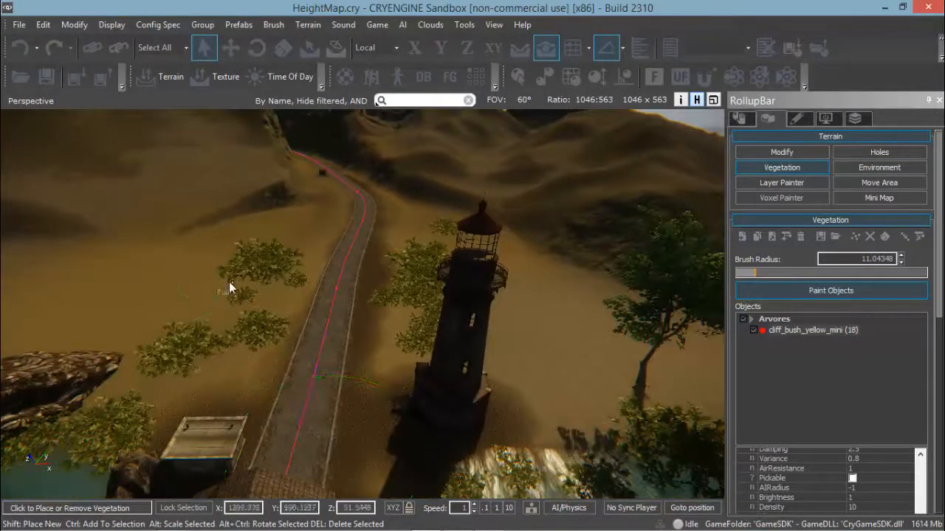
Paint additional cliff bushes on both sides of the road beyond the lighthouse, redoing the stroke on the left side
drag(180, 301, 174, 294)
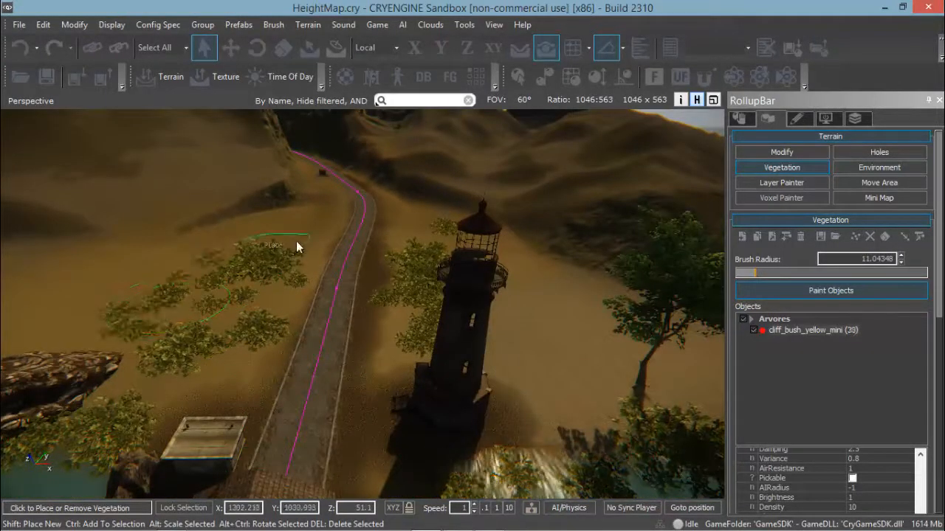
mouse_move(296, 241)
mouse_down()
mouse_move(314, 234)
mouse_move(322, 209)
mouse_up()
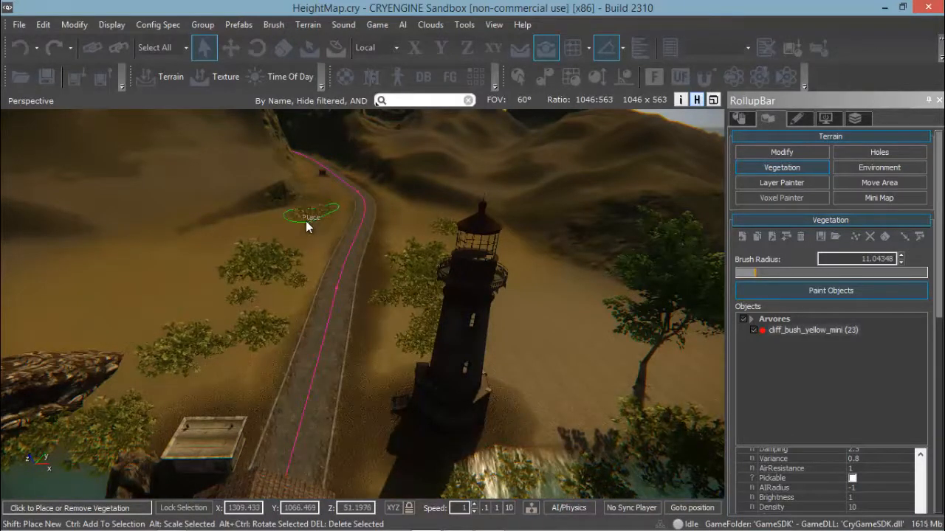
click(297, 242)
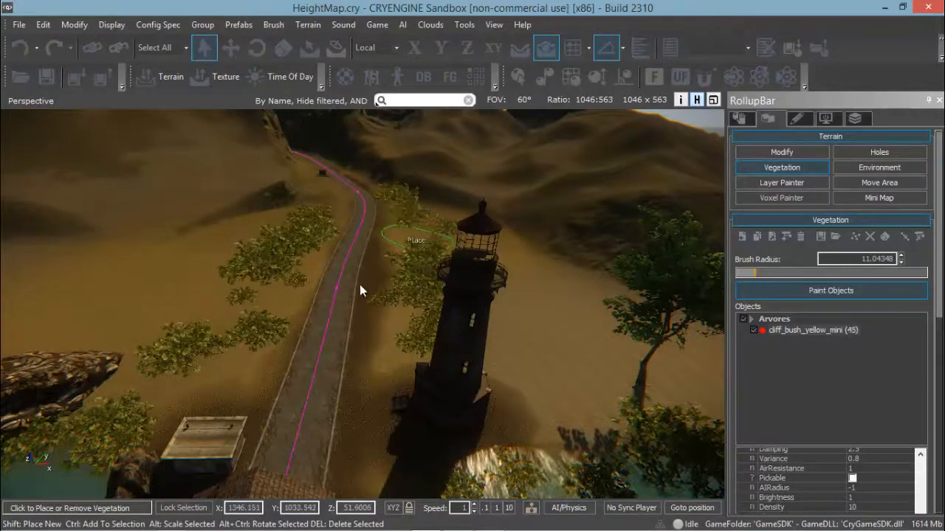
Try extending the bushes farther up the road toward the hills, and undo the recent paint strokes on both sides
right_drag(360, 288, 307, 299)
key(w)
key(w)
click(226, 318)
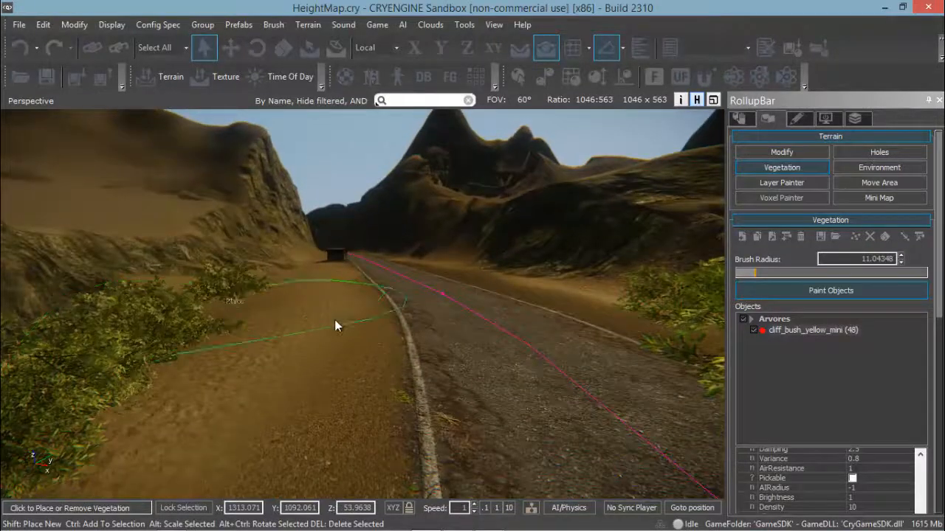
key(w)
ctrl+click(589, 361)
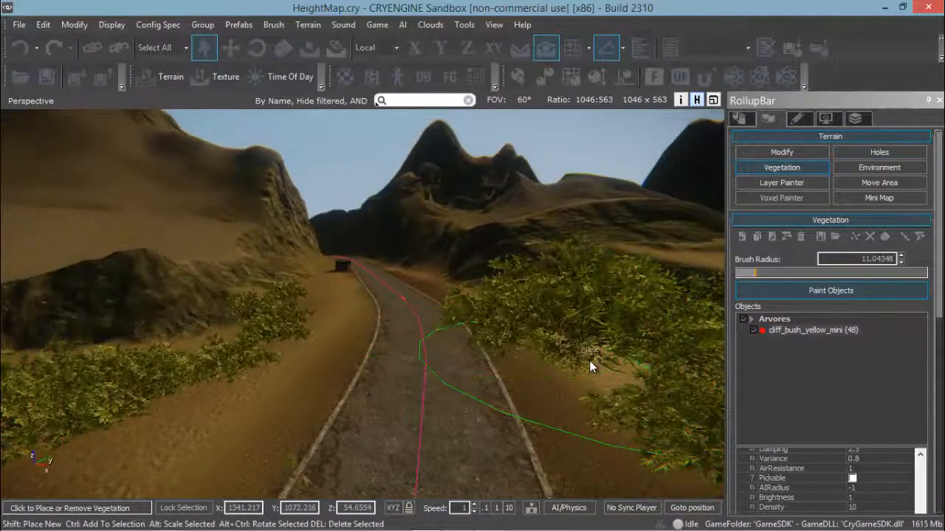
key(ctrl+z)
key(ctrl+z)
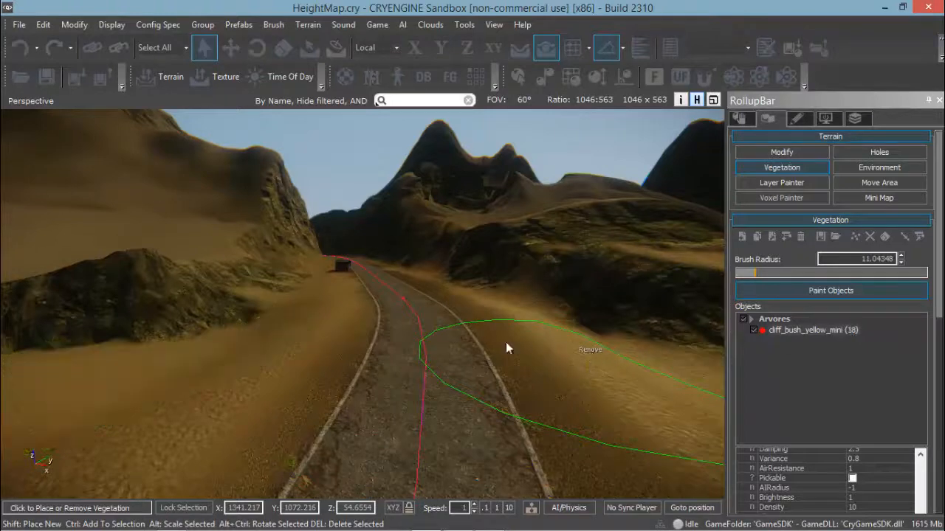
Fly back along the road and erase the painted cliff bushes from the sand on its right side
key(s)
key(s)
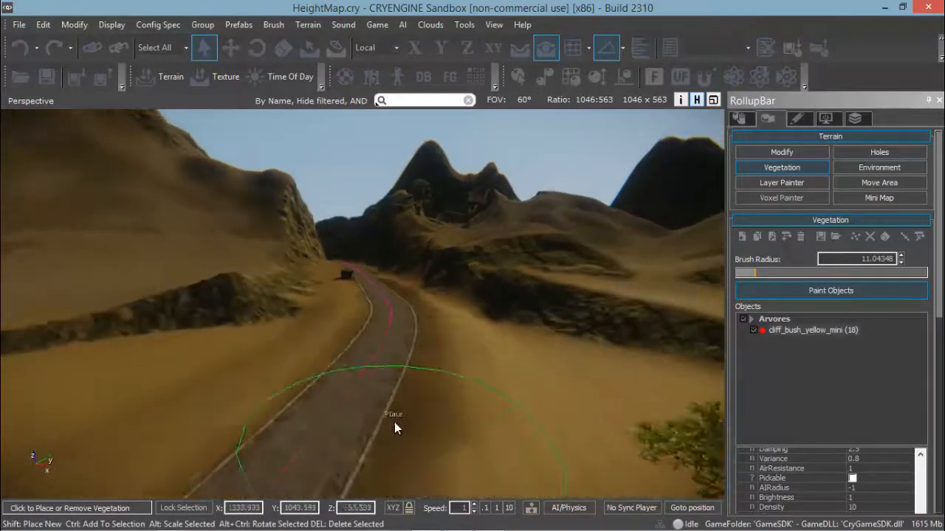
key(s)
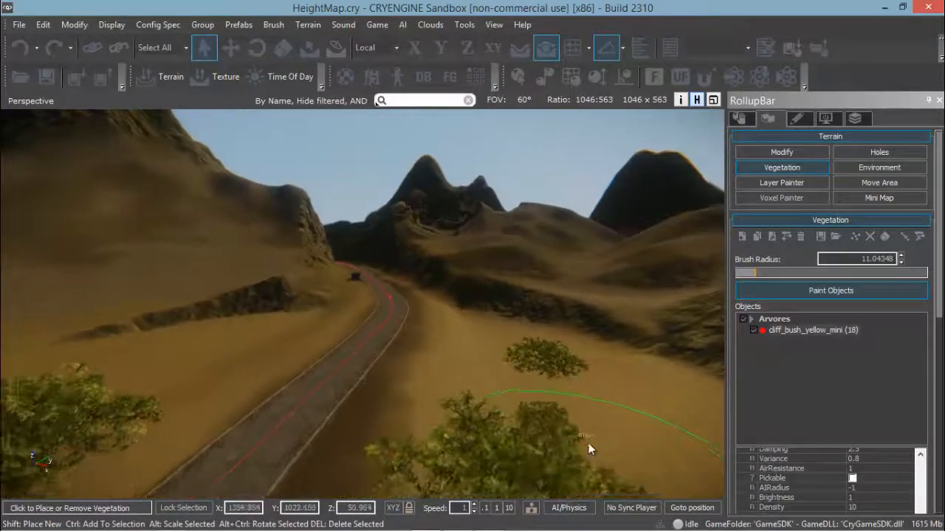
mouse_move(552, 380)
ctrl+mouse_down()
mouse_move(511, 473)
mouse_move(538, 412)
ctrl+mouse_up()
ctrl+drag(541, 339, 547, 347)
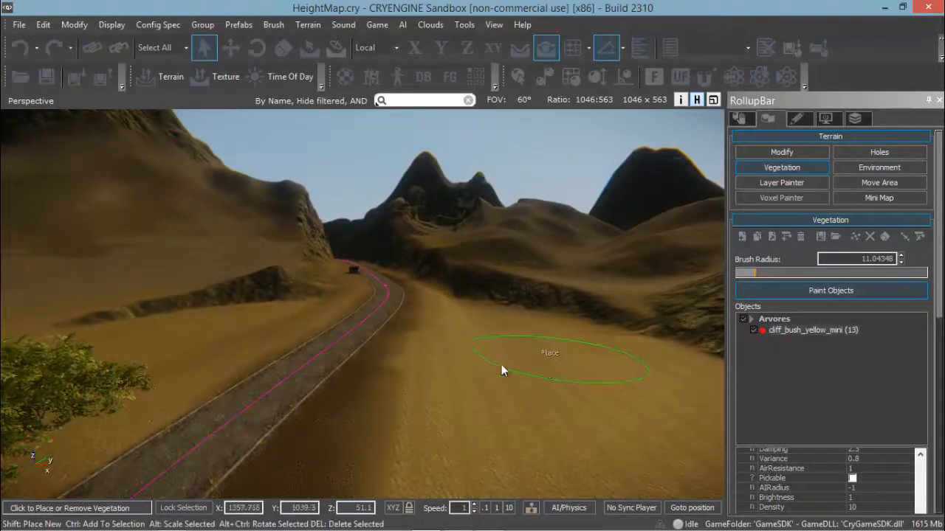
Erase the remaining hand-painted cliff bushes beside the road near the lighthouse, village and large rock
mouse_move(501, 364)
right_down()
mouse_move(538, 359)
mouse_move(558, 340)
right_up()
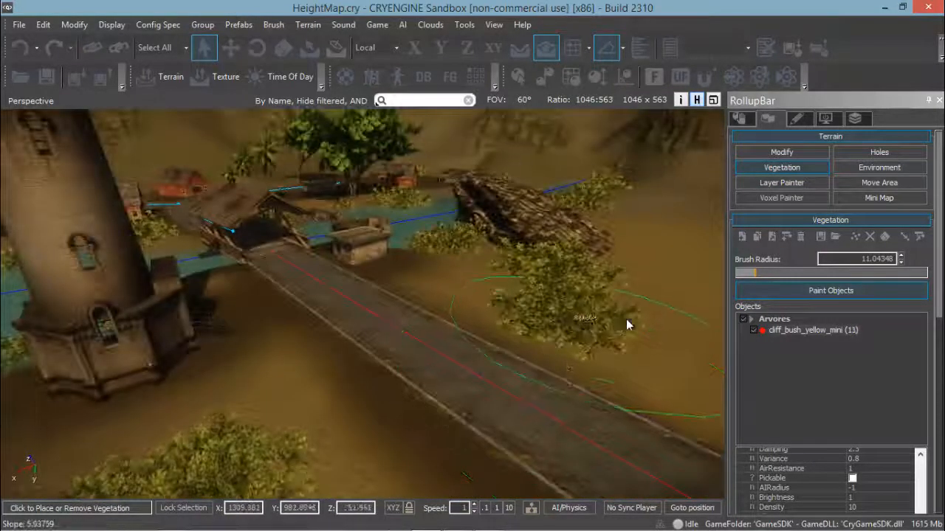
ctrl+drag(626, 323, 692, 342)
right_drag(645, 316, 629, 331)
ctrl+drag(629, 331, 528, 334)
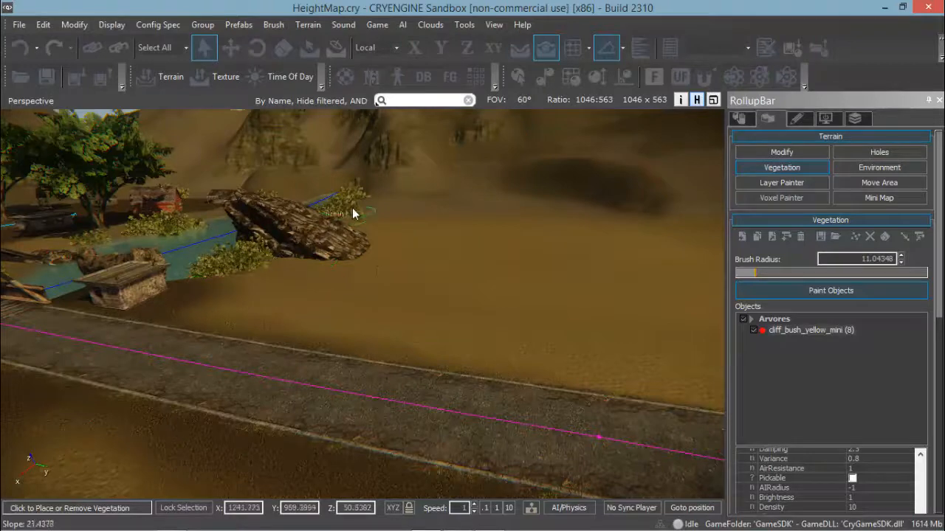
mouse_move(415, 290)
right_down()
mouse_move(391, 305)
mouse_move(428, 285)
mouse_move(422, 290)
mouse_move(498, 283)
mouse_move(472, 280)
mouse_move(391, 231)
right_up()
mouse_move(375, 263)
ctrl+mouse_down()
mouse_move(407, 263)
mouse_move(426, 231)
ctrl+mouse_up()
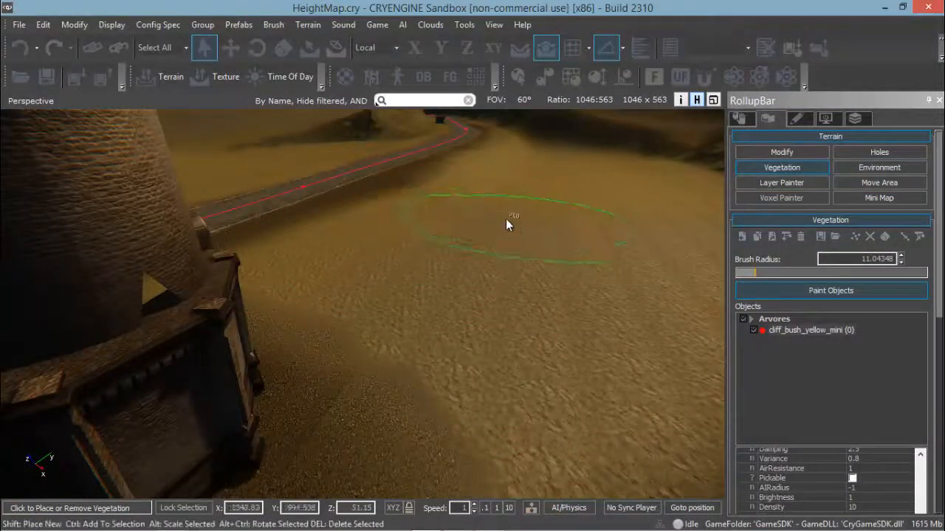
key(a)
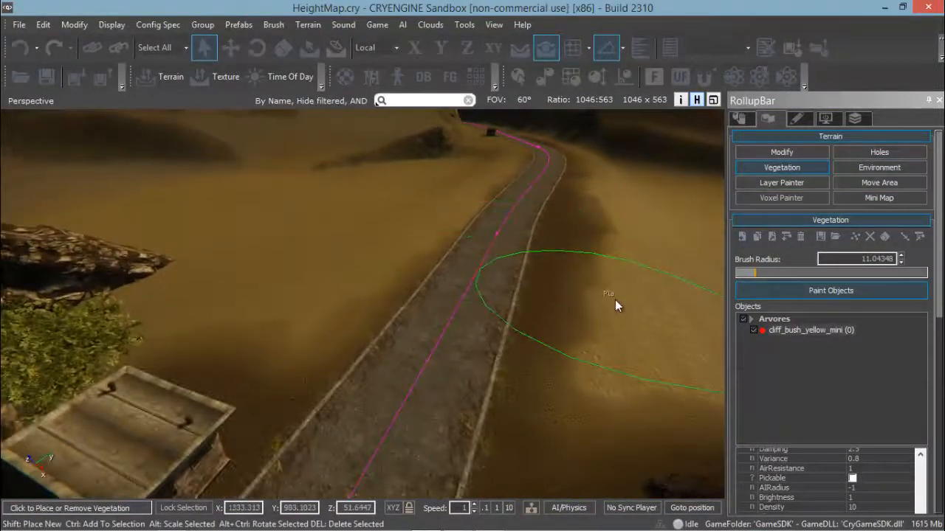
right_drag(615, 300, 609, 300)
key(Escape)
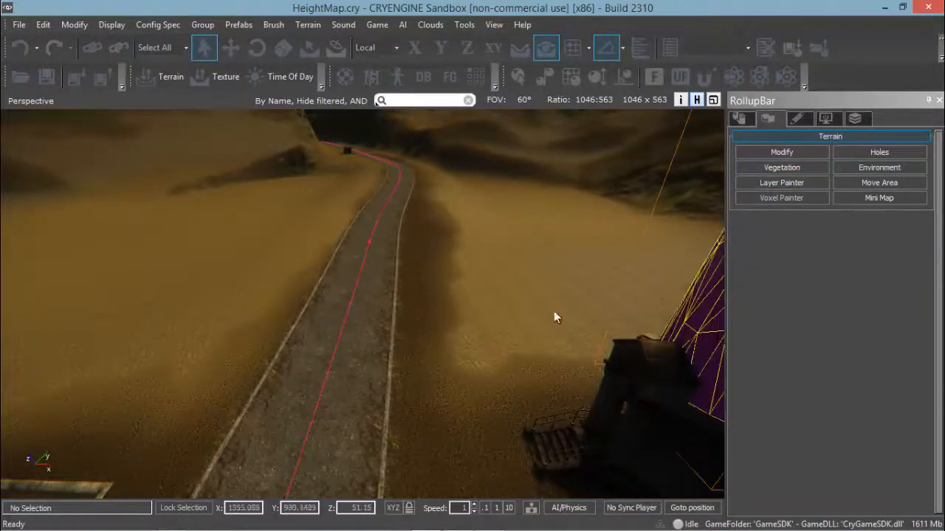
Set the Arvores cliff bush to grow automatically on the beach terrain layer instead of the pebbles_1 layer
click(781, 167)
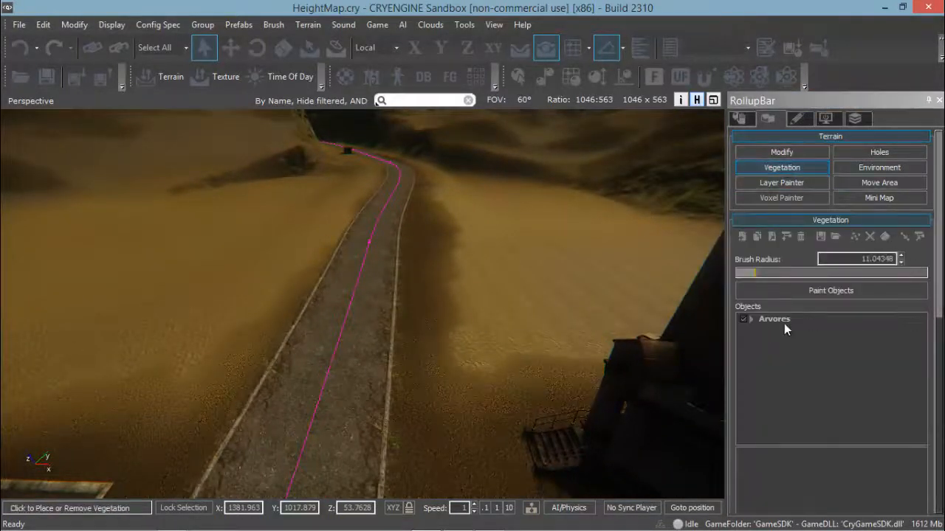
click(769, 319)
scroll(769, 319, down, 5)
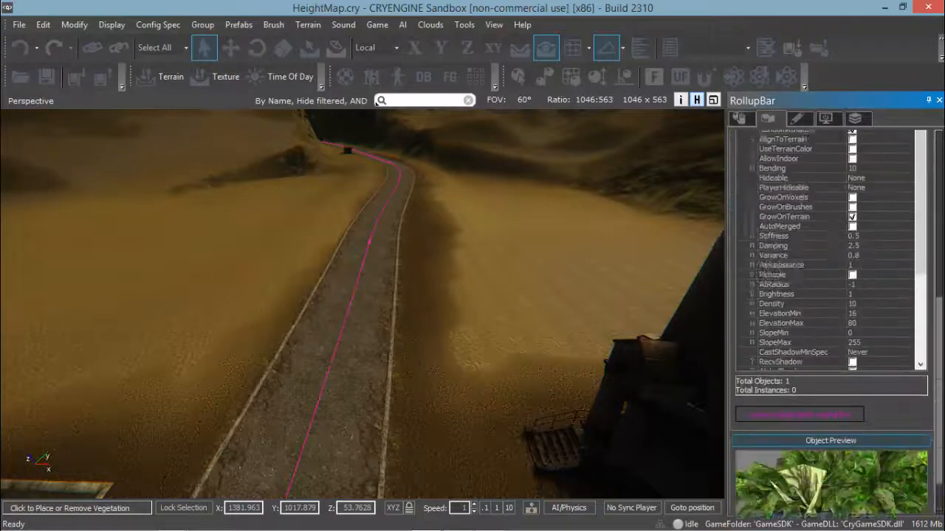
scroll(920, 295, down, 5)
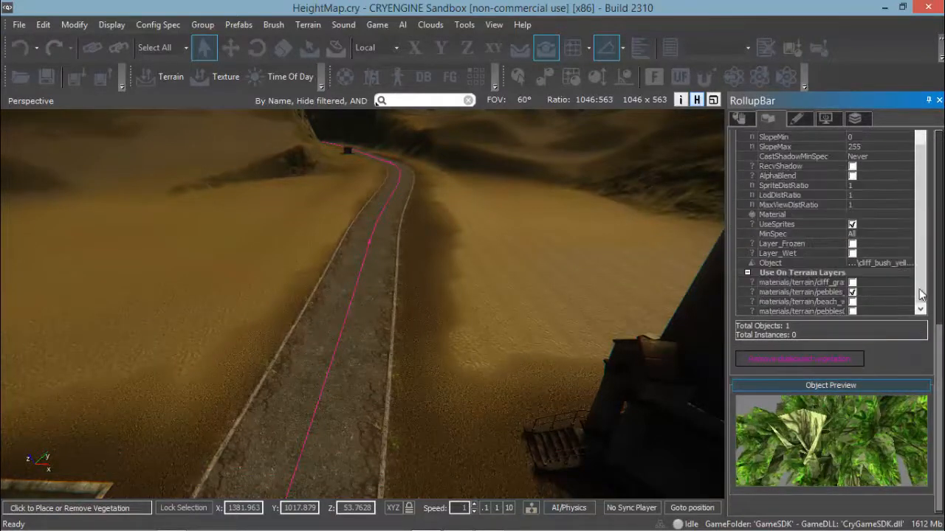
click(853, 302)
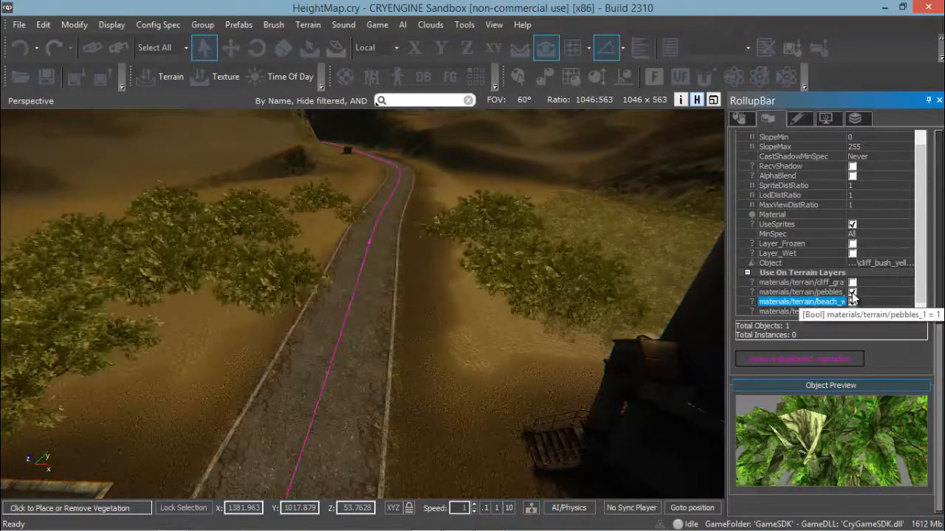
click(853, 292)
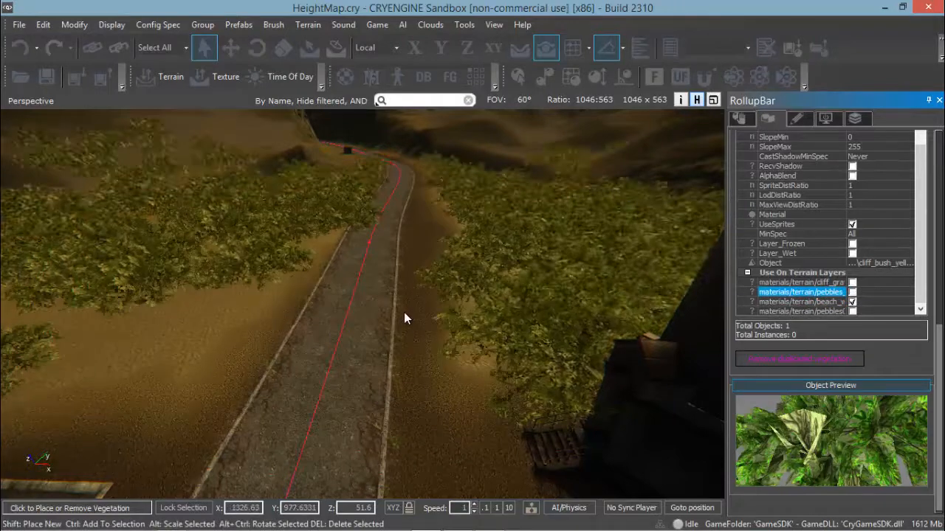